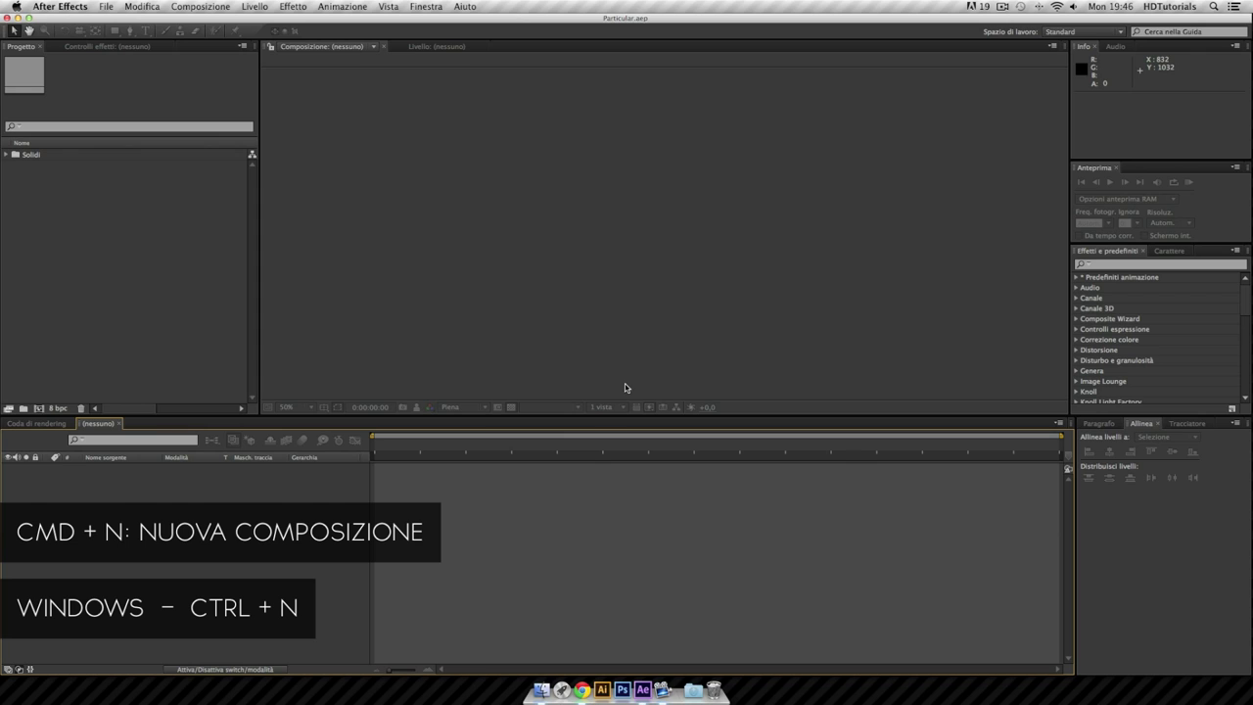
Create a 1920×1080, 25 fps composition named Particular.
key(cmd+n)
text(Parto)
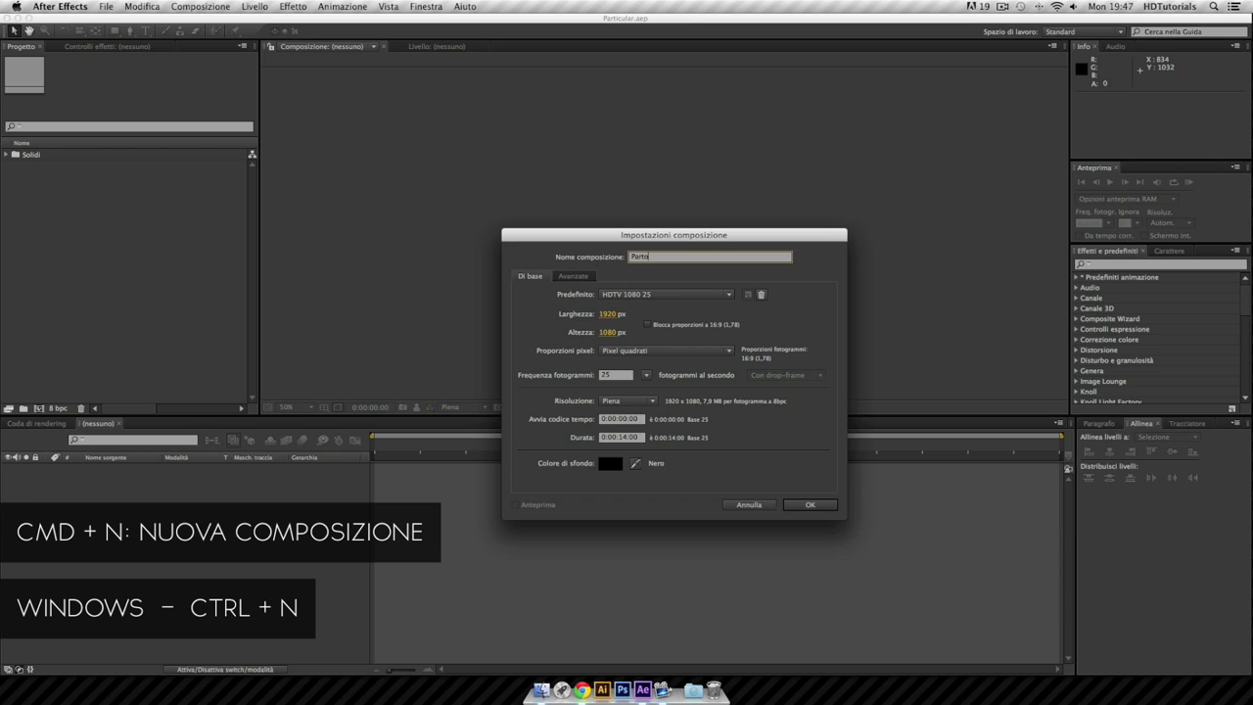
key(BackSpace)
text(icular)
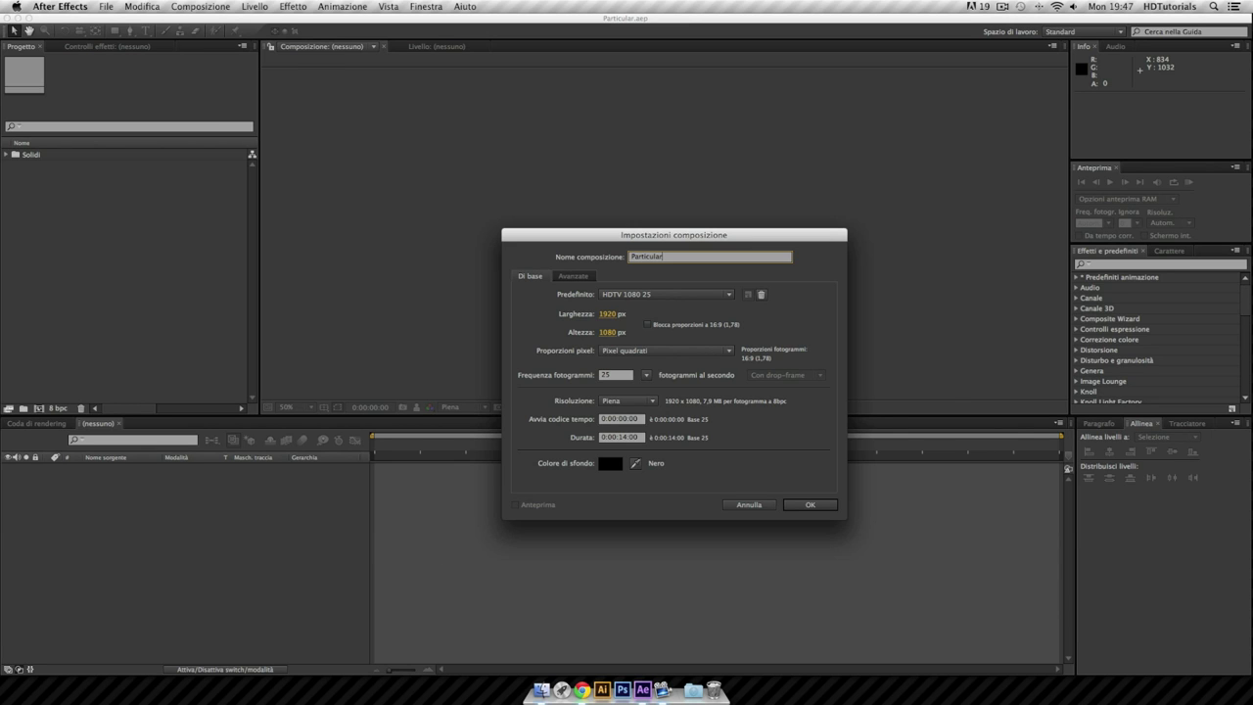
key(Return)
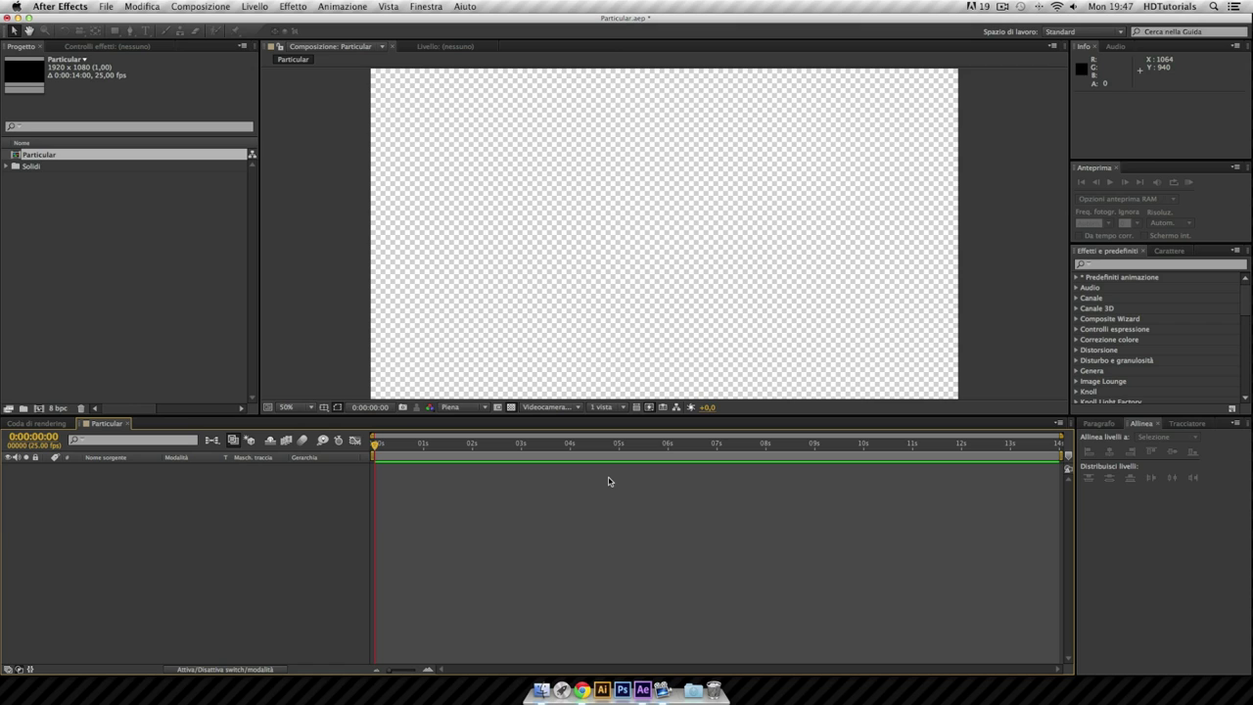
Add a black (000000) solid layer named BG to the comp.
click(254, 6)
mouse_move(260, 22)
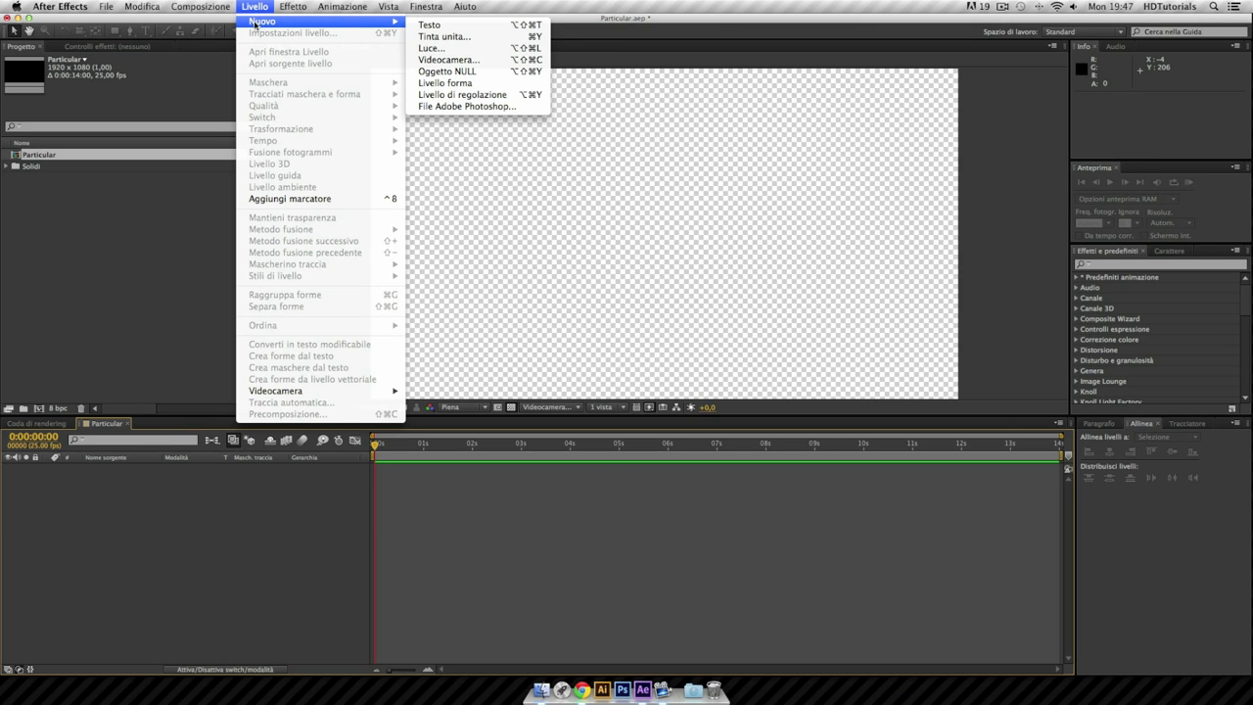
click(488, 42)
text(BG)
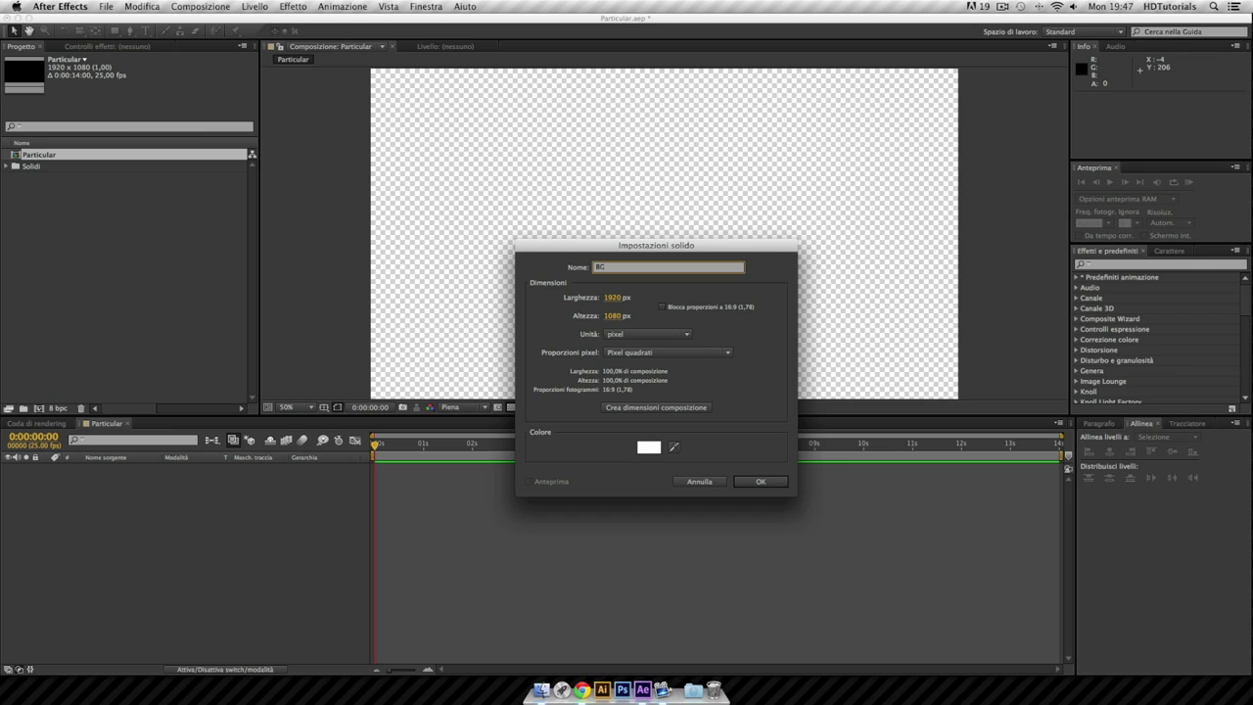
click(647, 447)
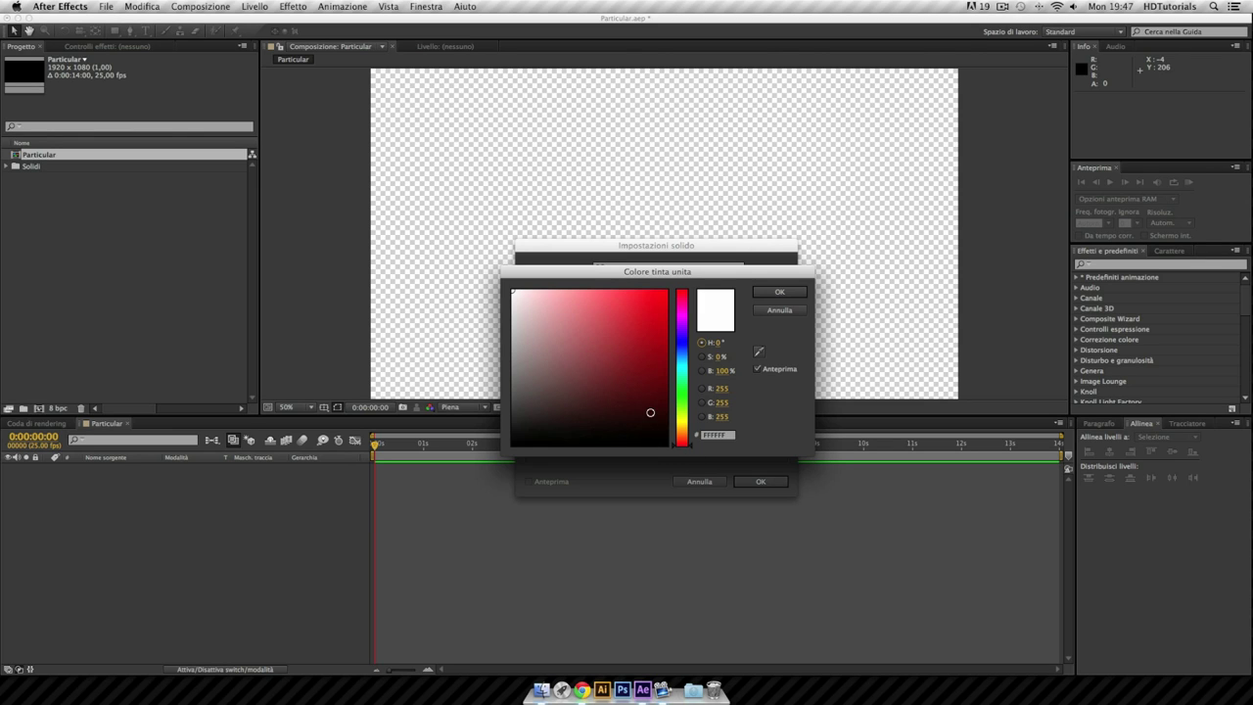
text(000000)
key(Return)
key(Return)
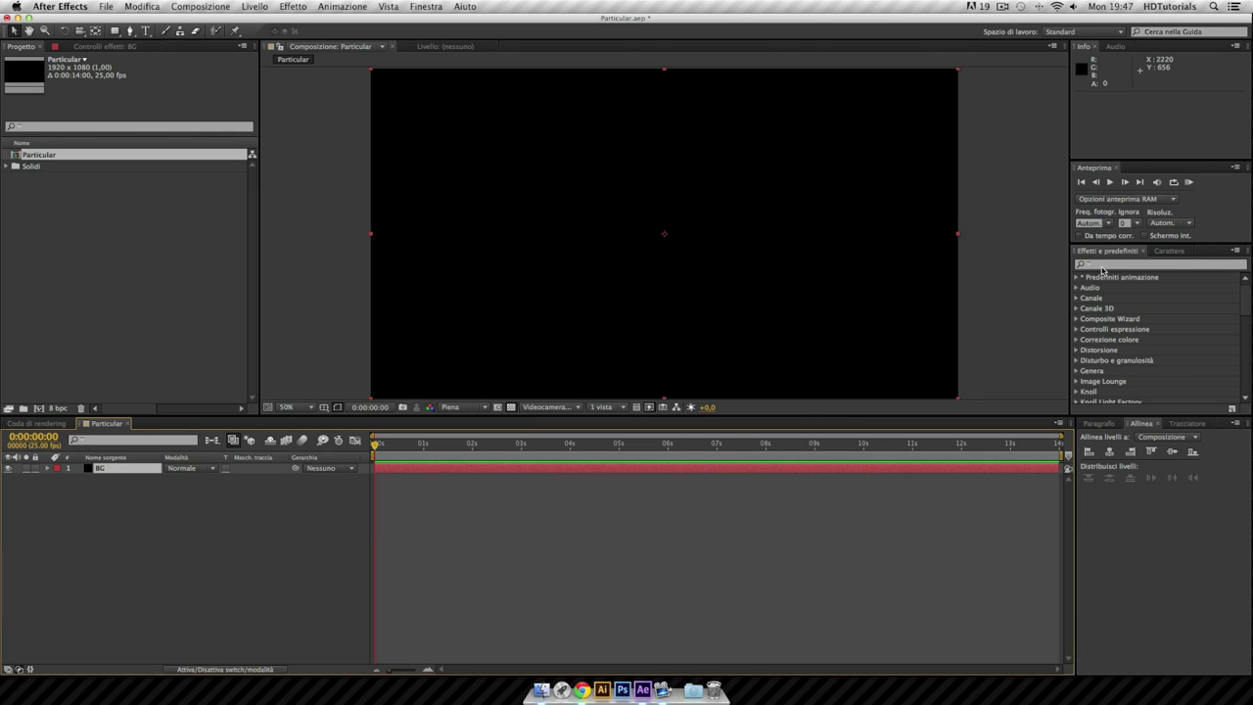
Search 'sfu' and apply the Sfumatura gradient effect to the BG layer.
click(1117, 267)
text(sfuma)
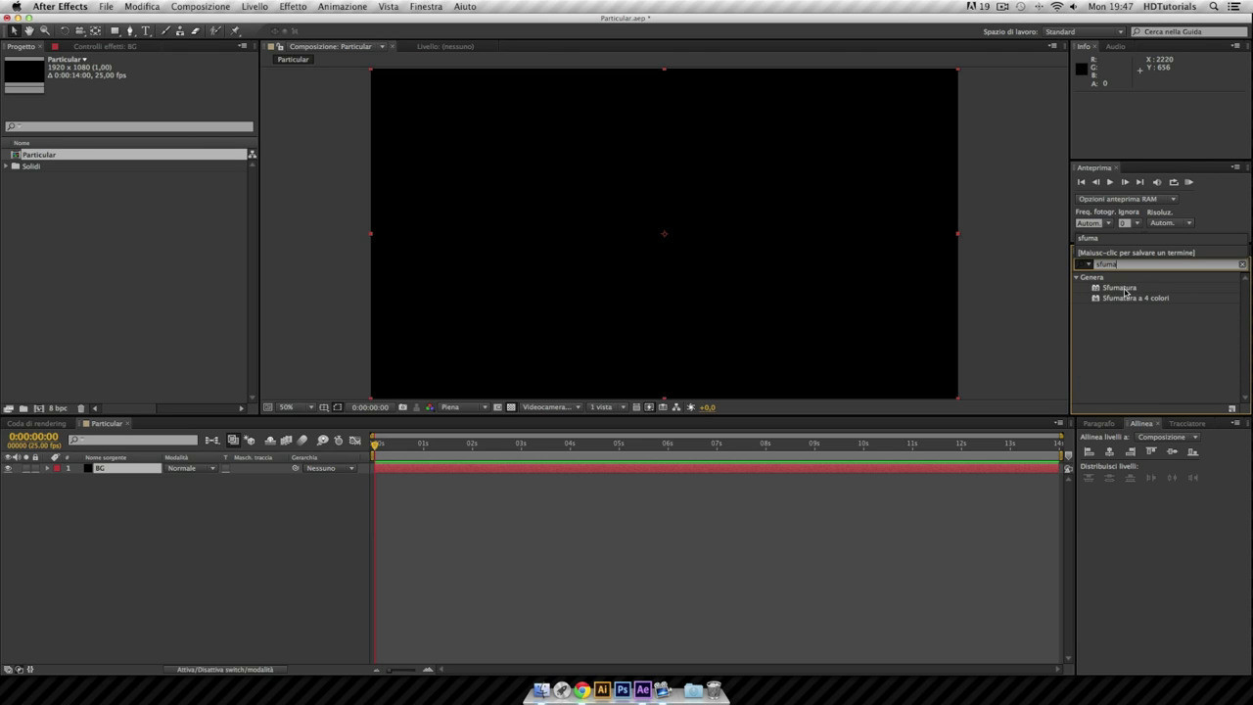
click(1129, 288)
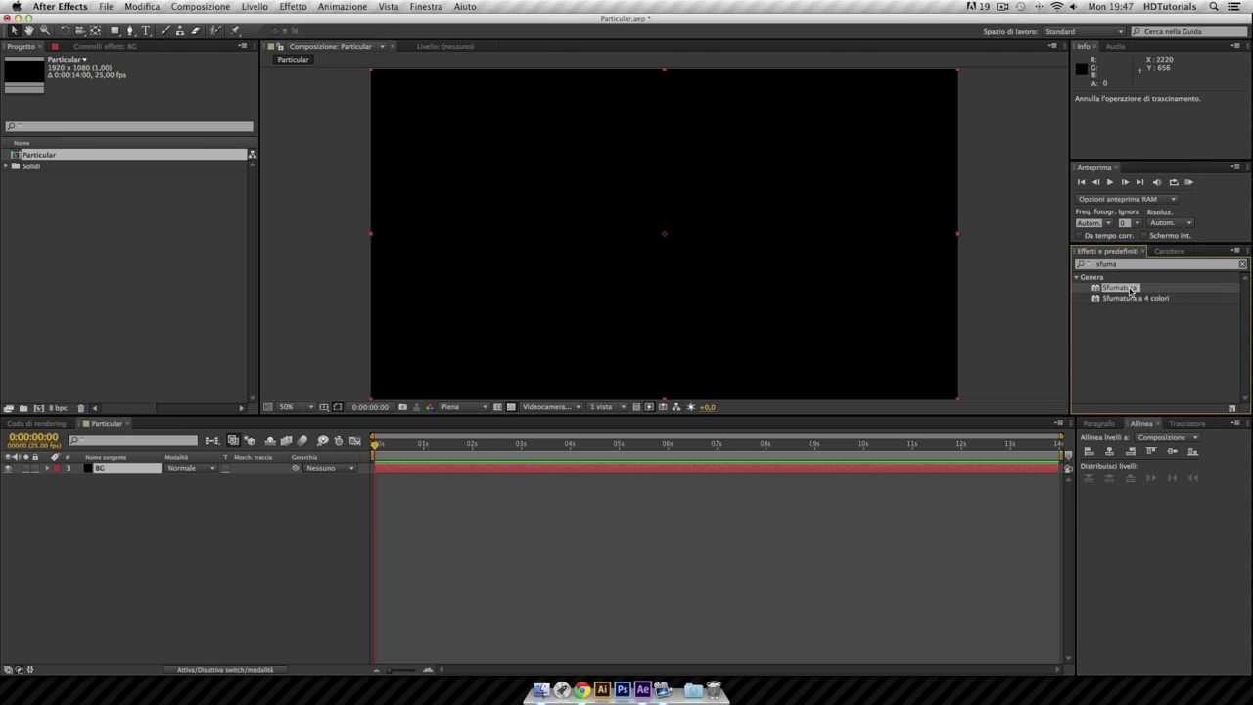
drag(1131, 290, 777, 298)
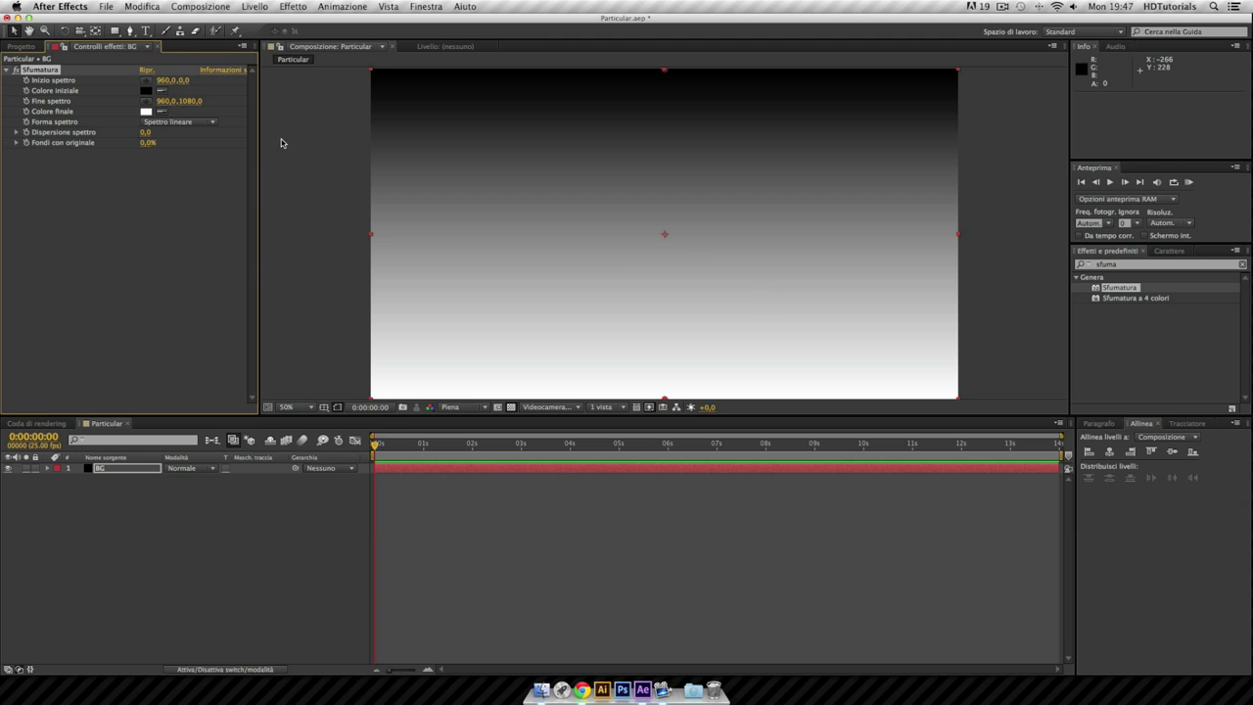
Make the gradient radial, centred in the comp and widened toward the bottom-left.
click(191, 122)
click(176, 144)
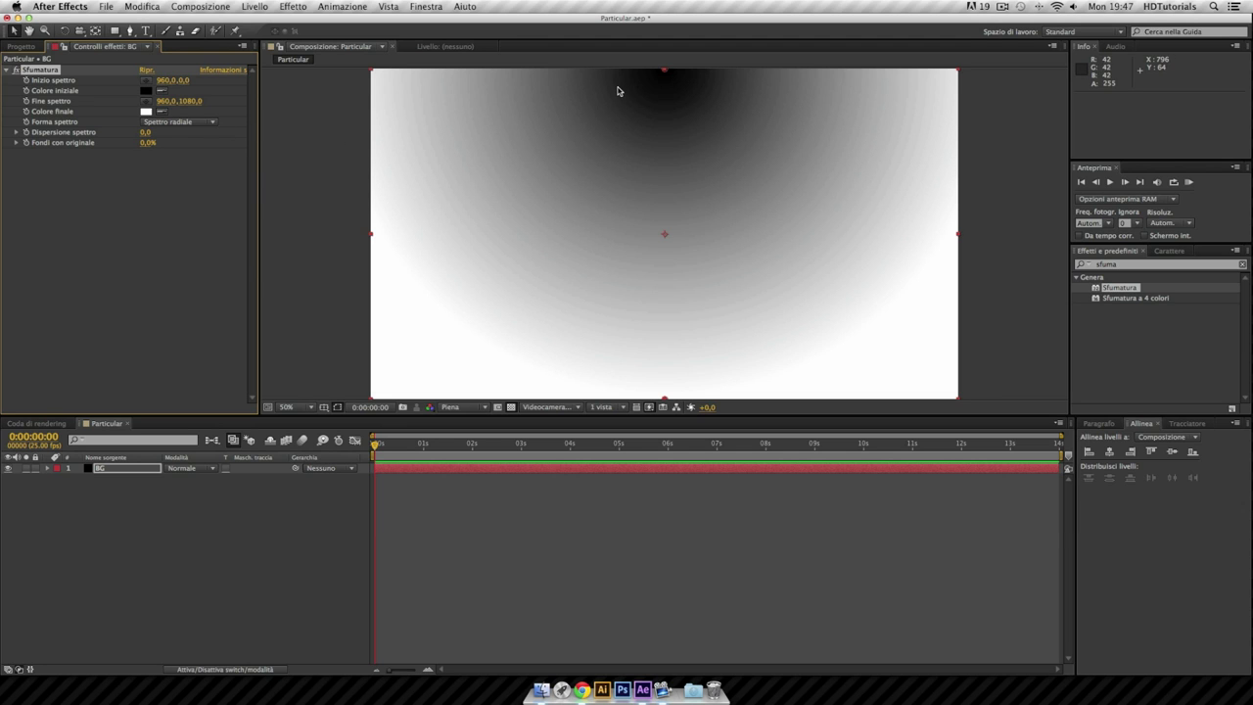
drag(664, 72, 665, 241)
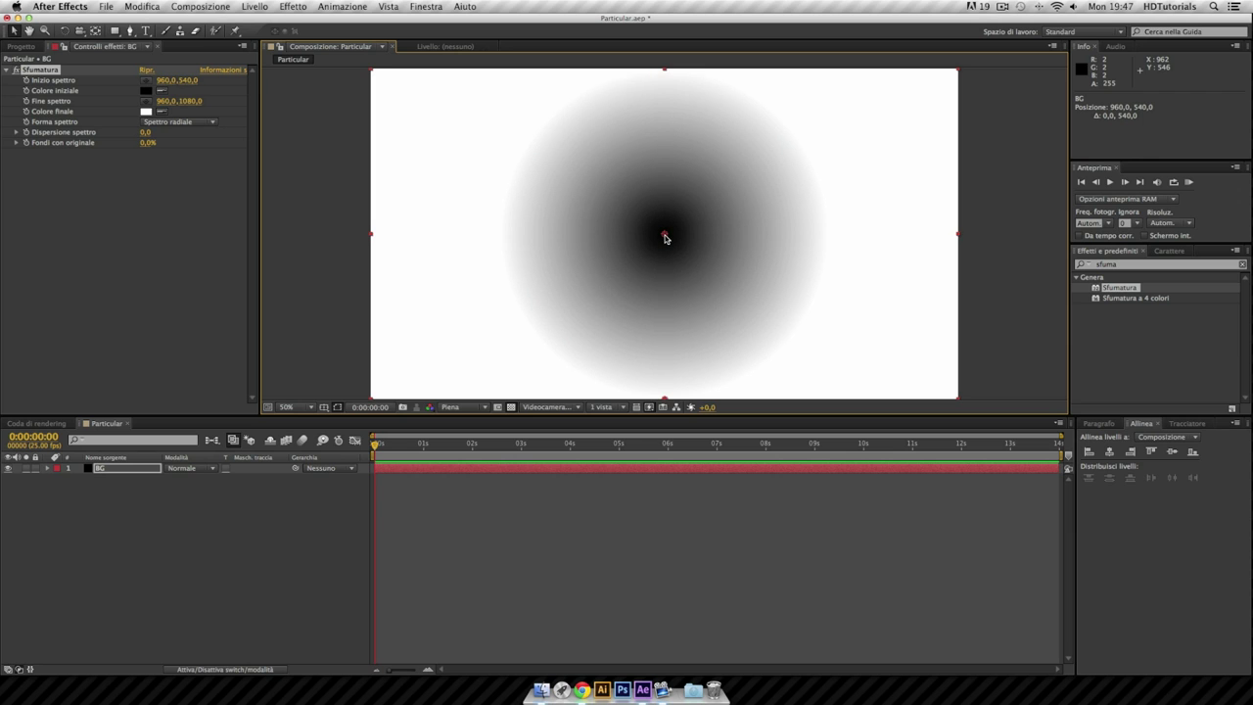
scroll(681, 370, down, 2)
scroll(670, 366, down, 1)
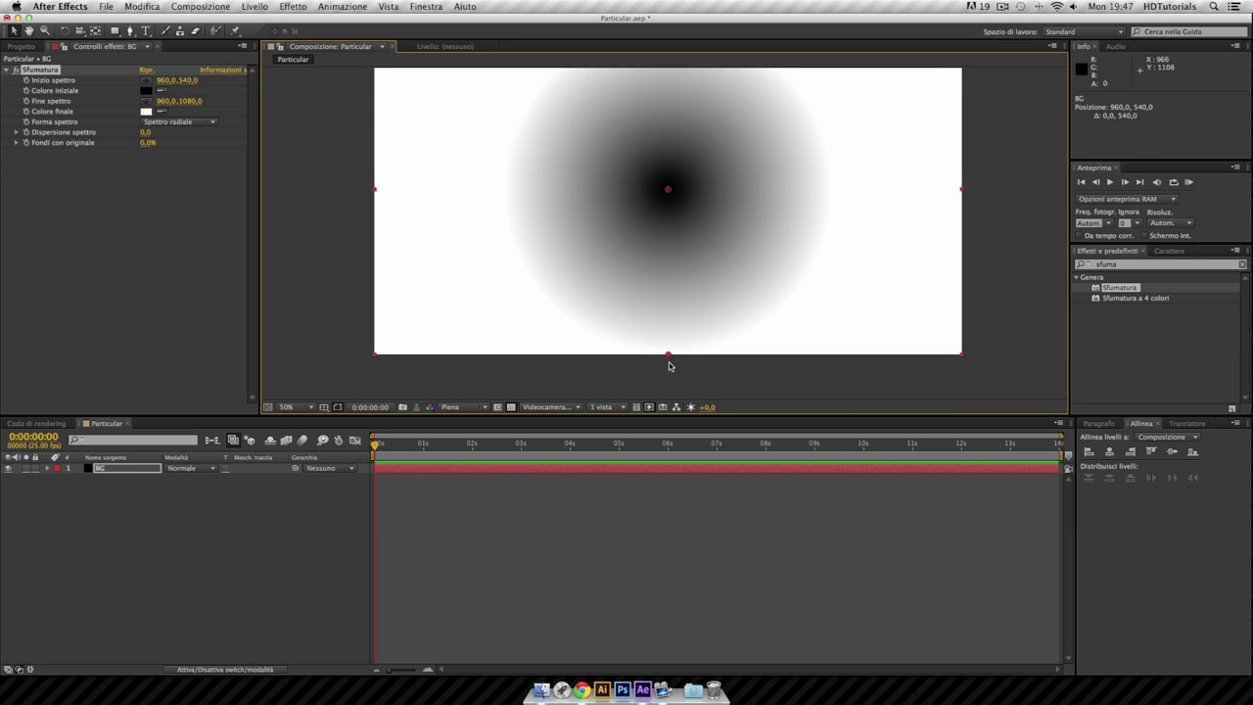
drag(667, 356, 321, 370)
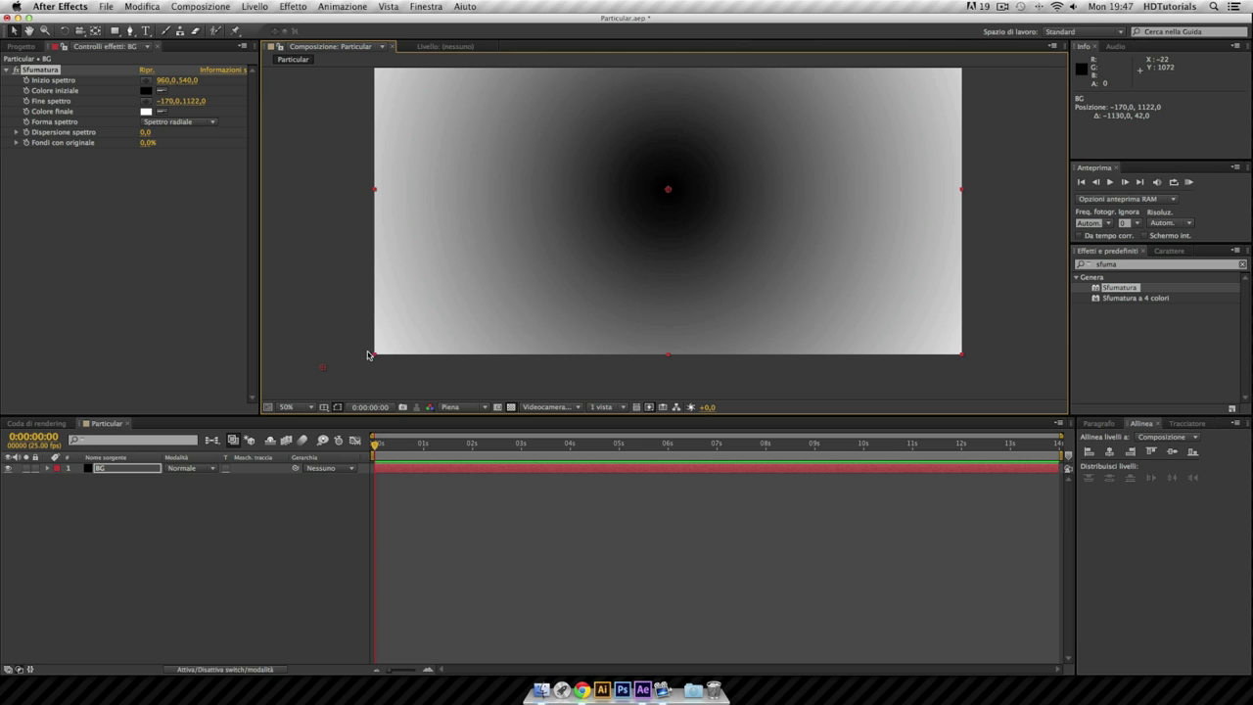
drag(669, 179, 629, 215)
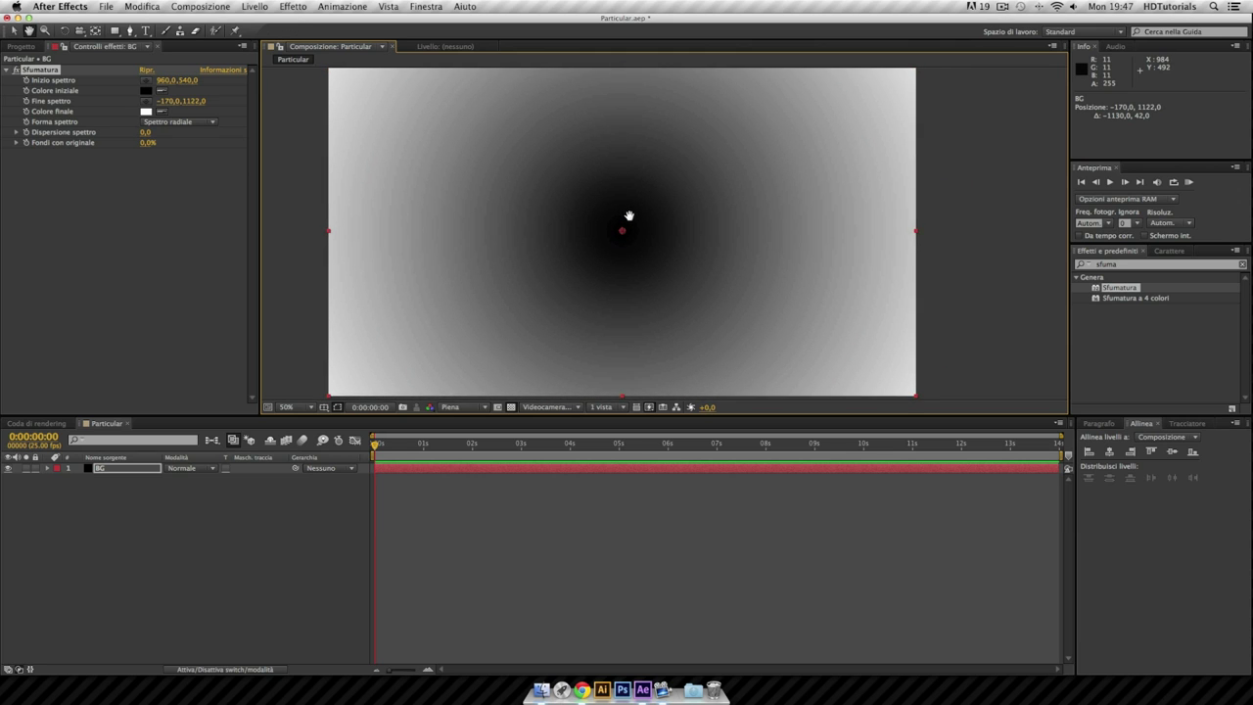
Set the gradient's start colour to dark red (250000) and end colour to black (000000).
click(147, 91)
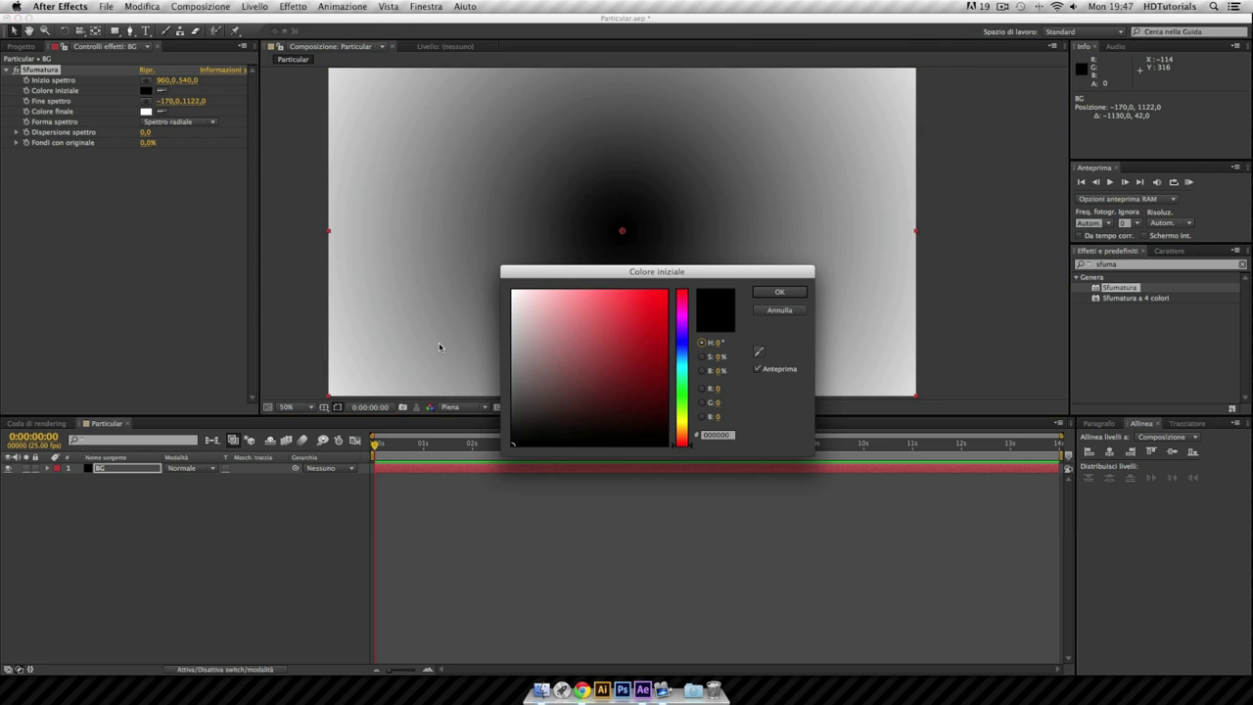
drag(649, 402, 659, 403)
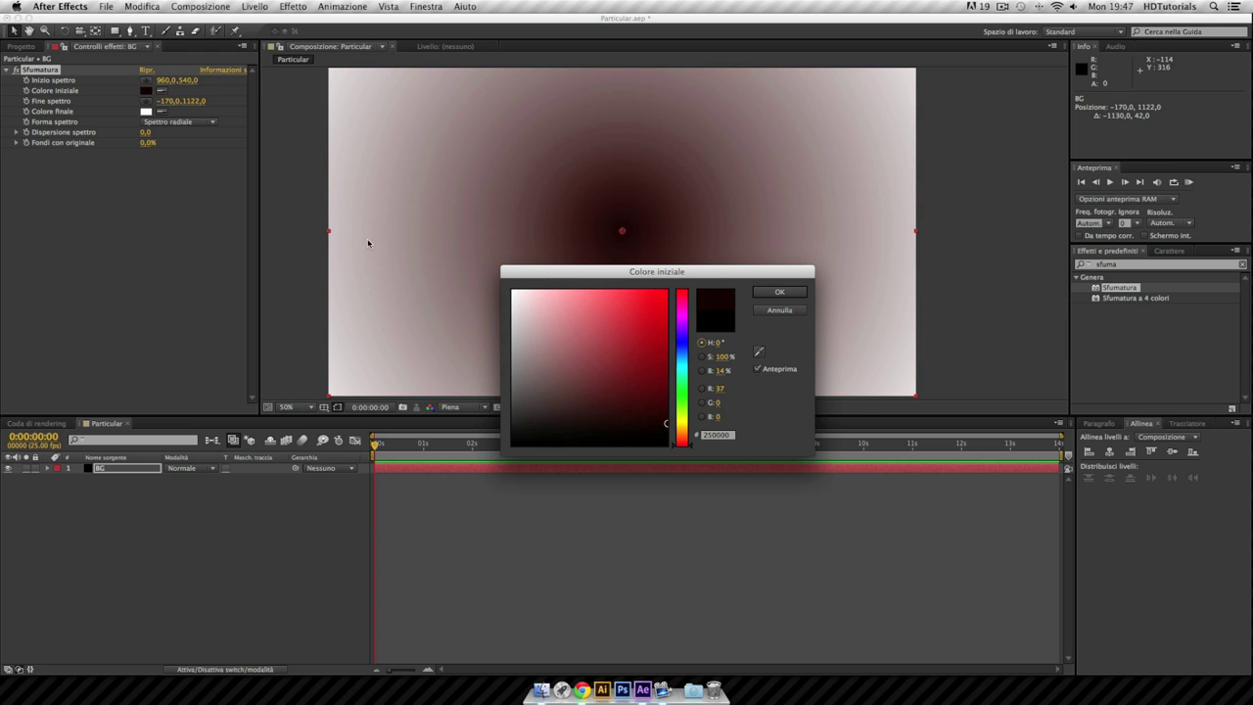
key(Return)
click(147, 110)
drag(620, 376, 666, 458)
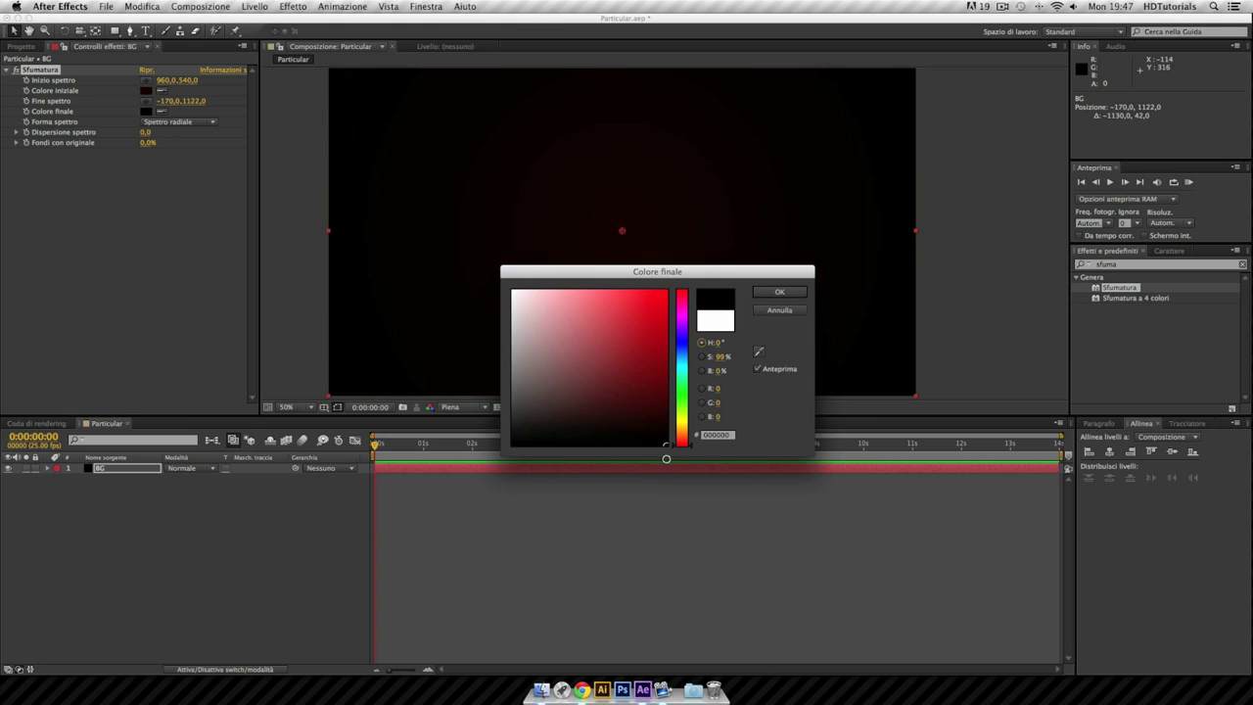
key(Return)
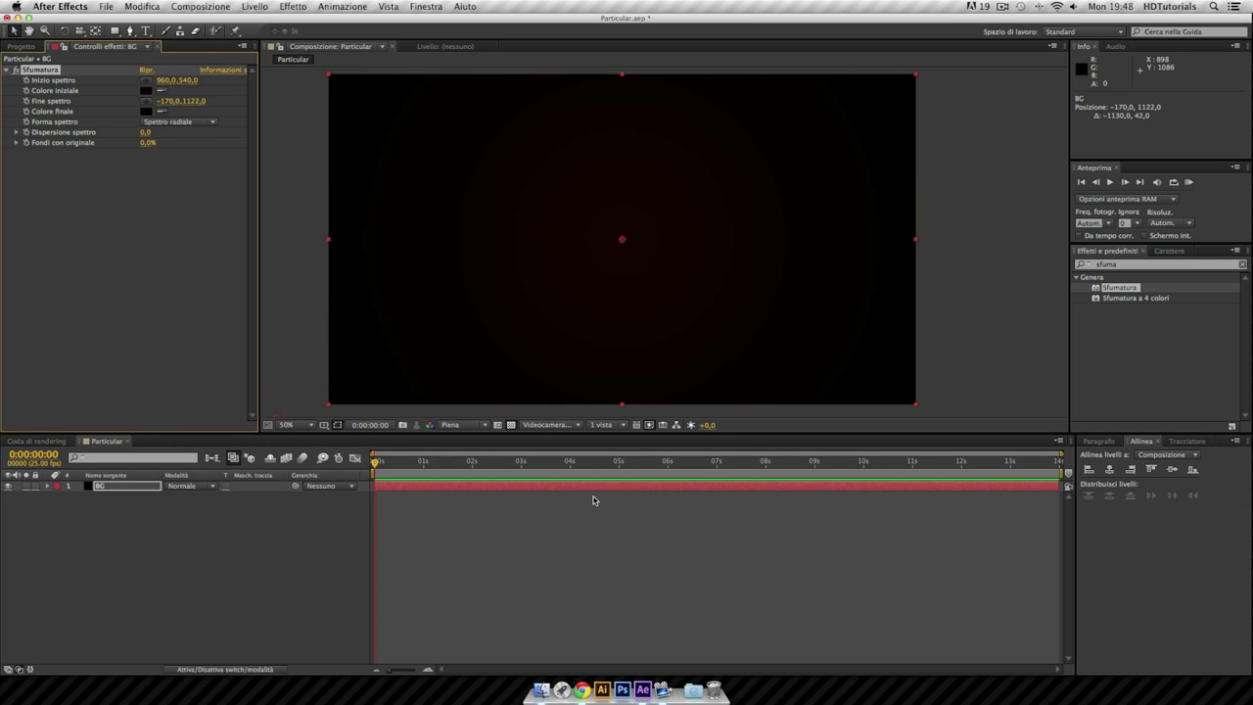
click(604, 530)
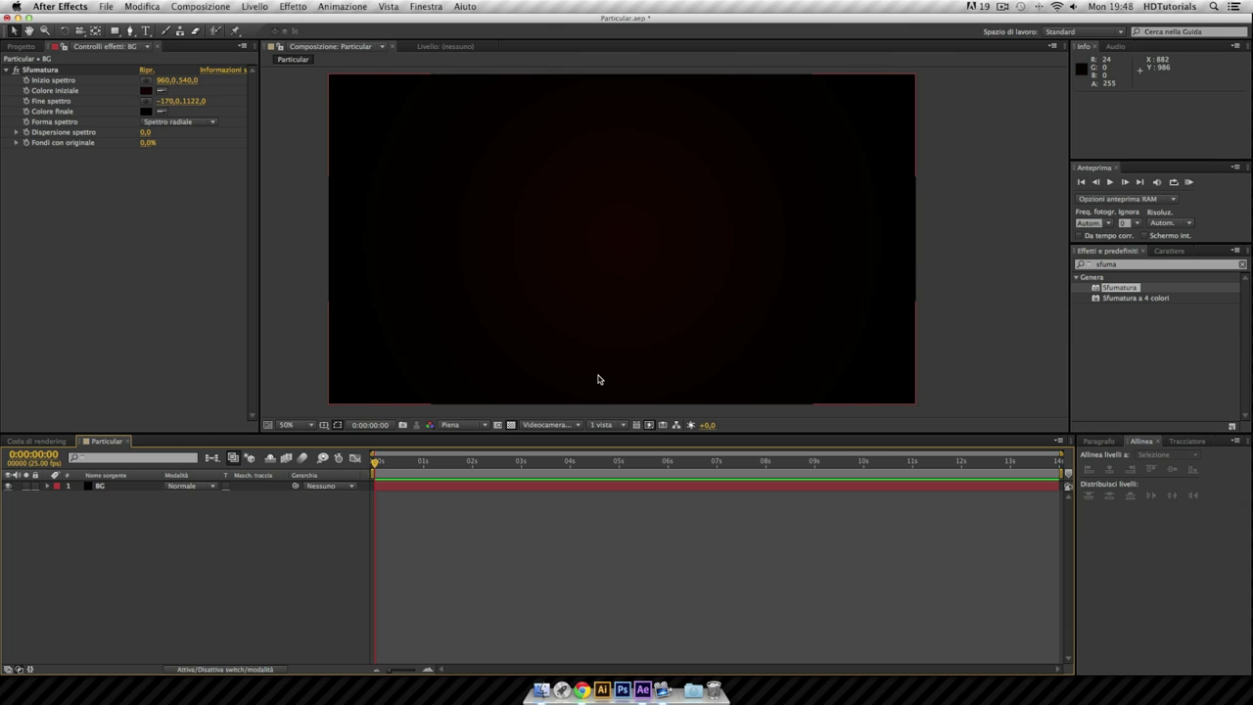
Create a new white solid layer named Env.
click(255, 7)
mouse_move(262, 21)
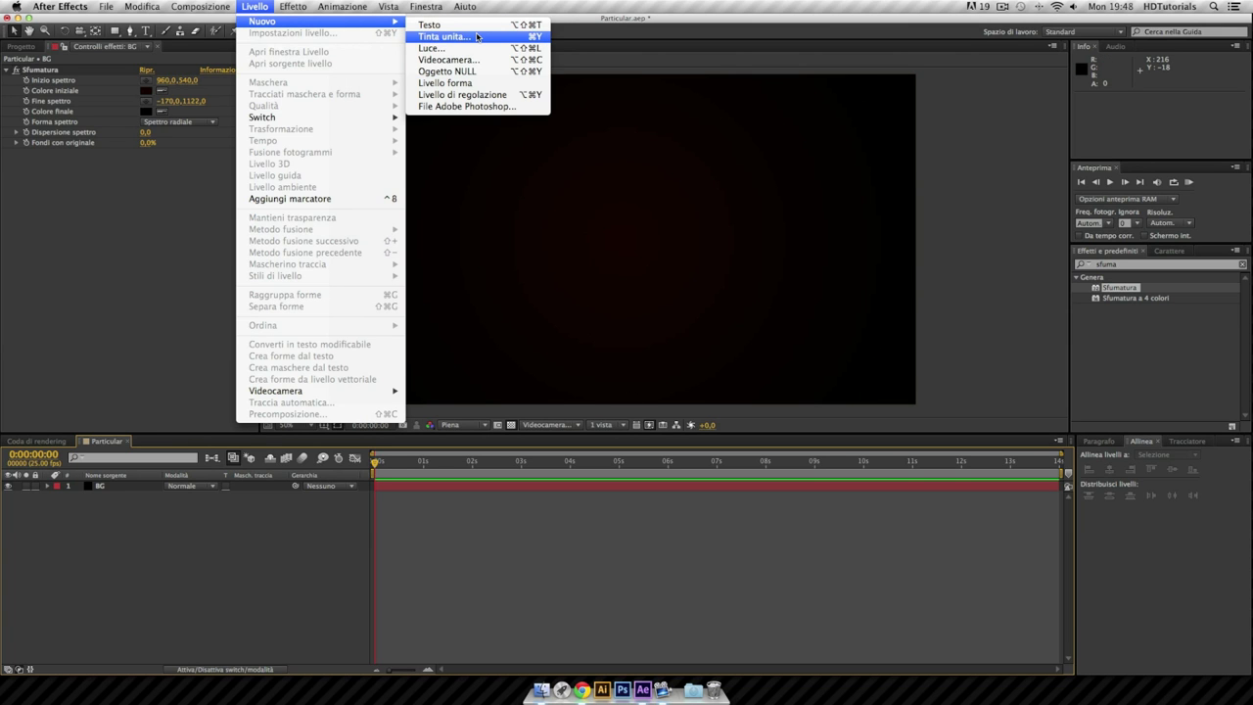
key(Return)
click(649, 441)
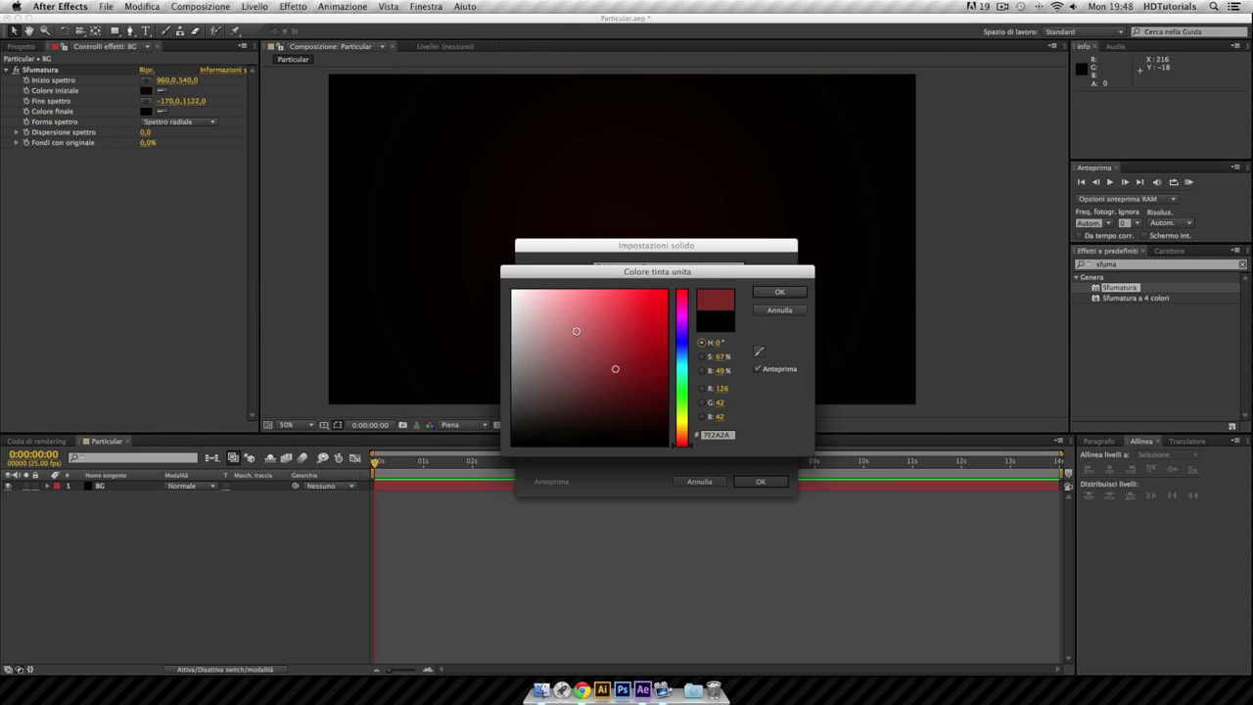
key(Return)
text(Env)
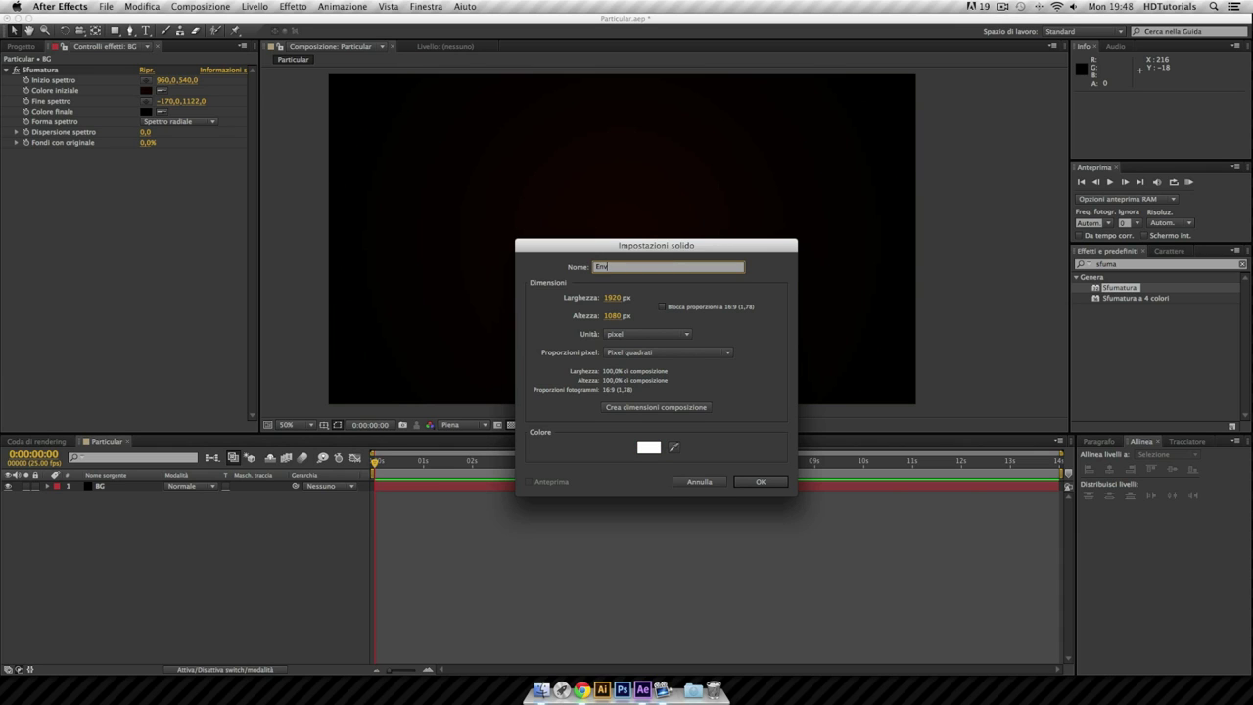
key(Return)
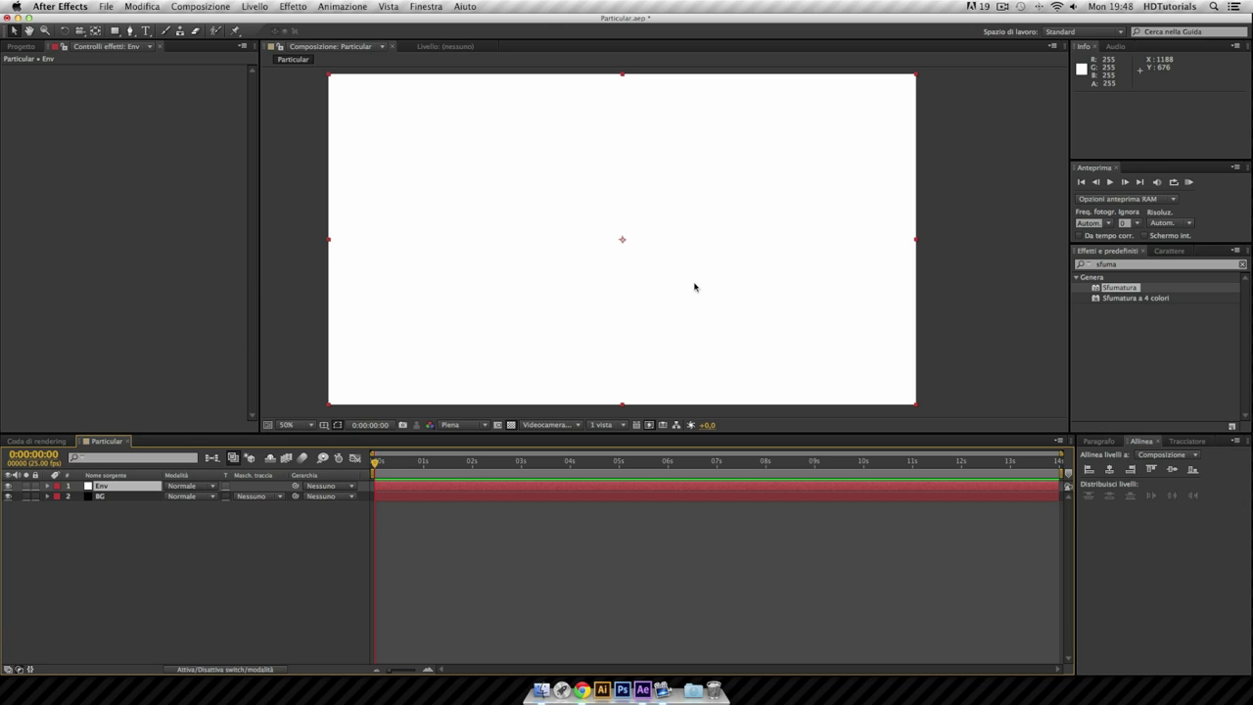
Search 'parti' in Effects & Presets, apply Particular to Env, and view particles at about 2 seconds.
click(1107, 253)
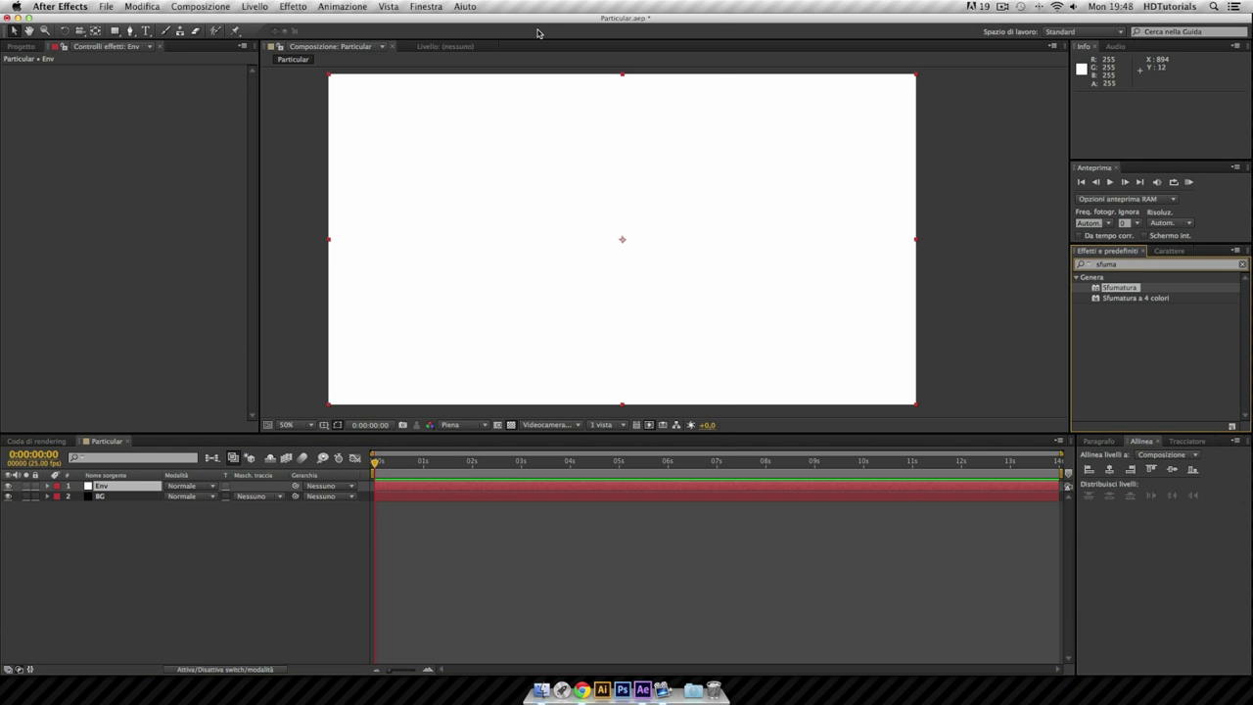
click(433, 8)
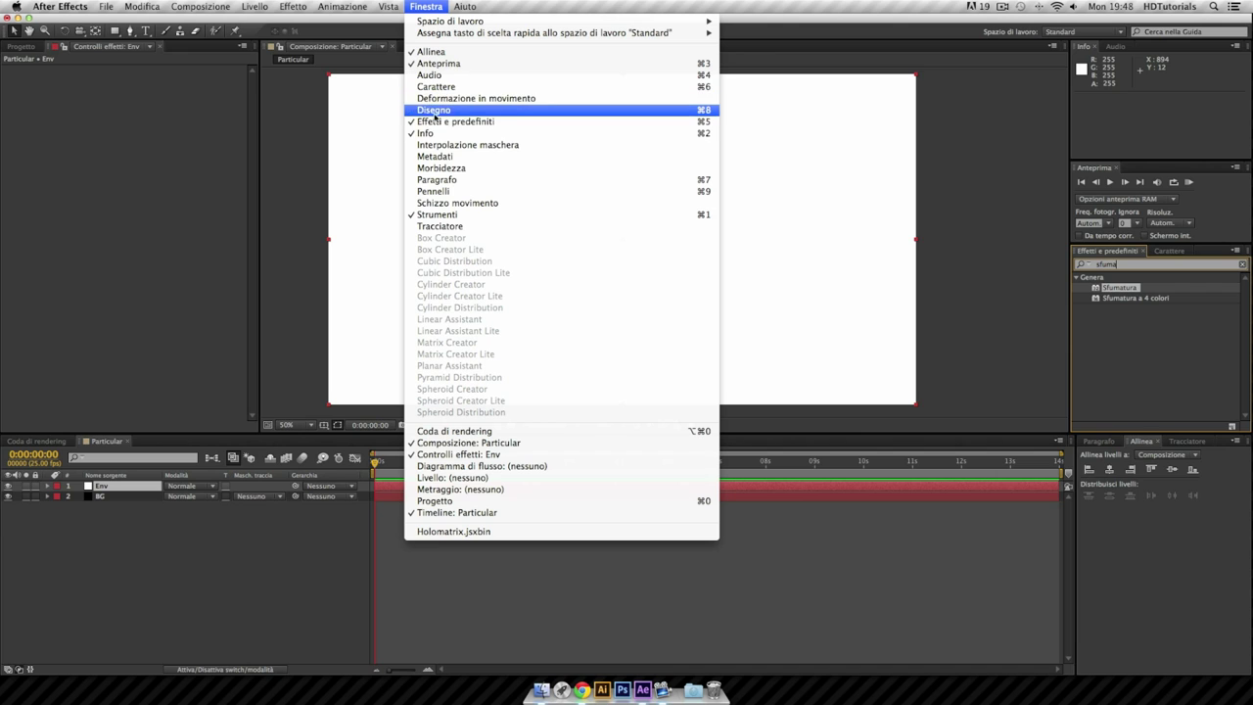
click(491, 123)
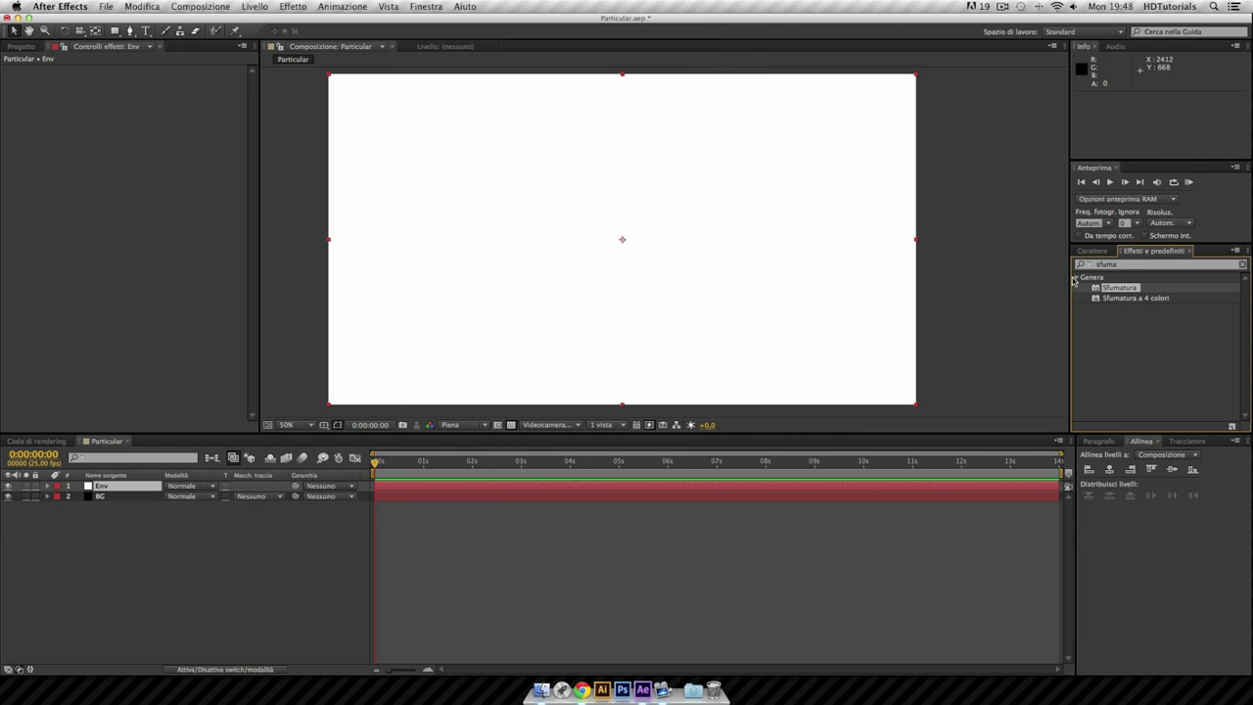
double_click(1126, 266)
text(par)
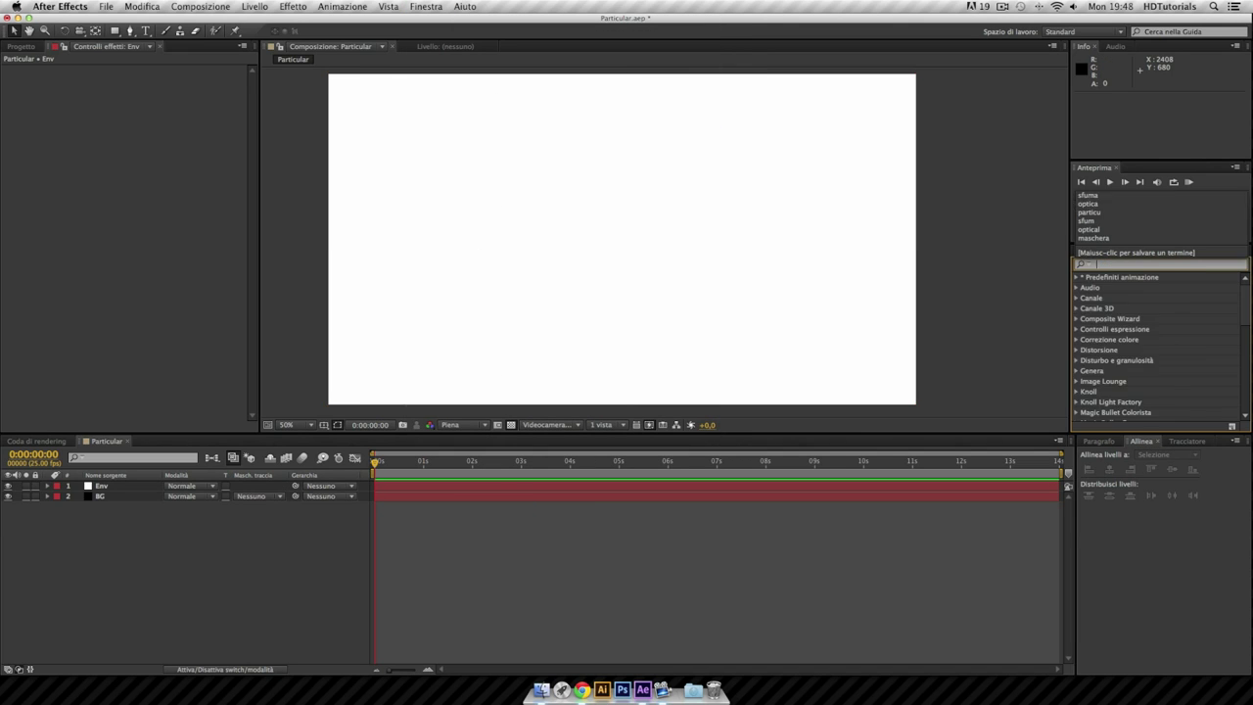
text(ti)
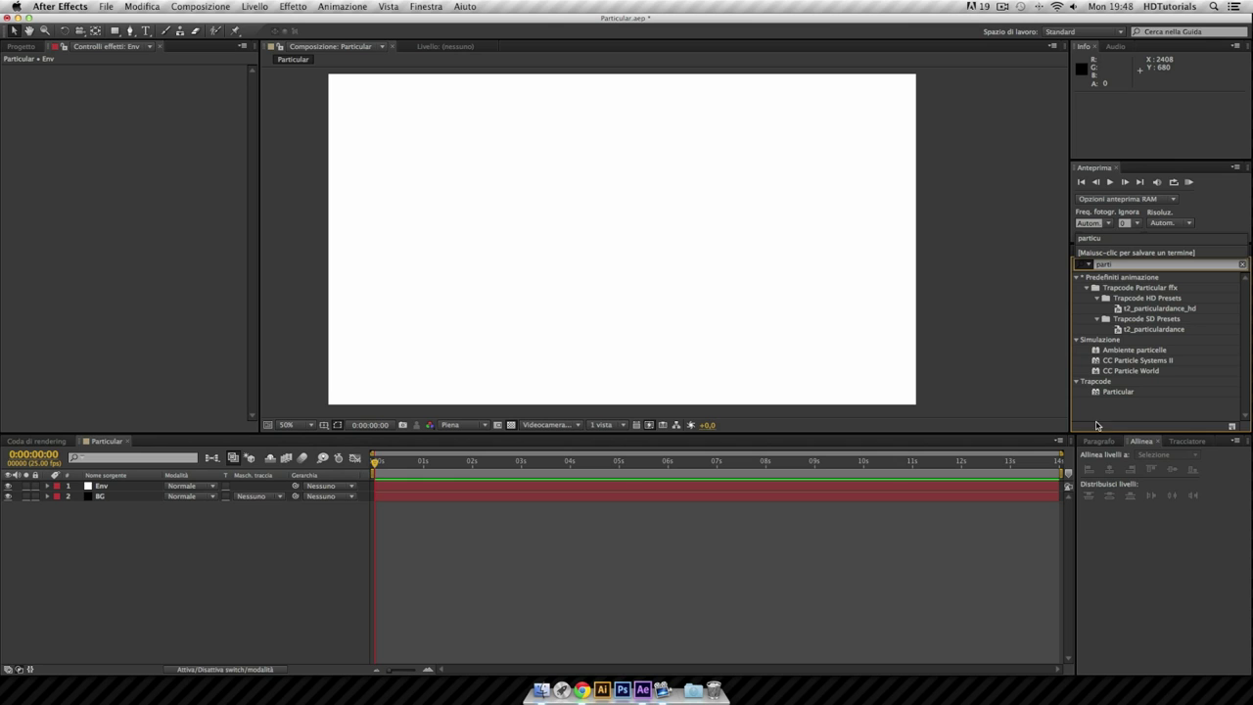
drag(1116, 392, 702, 319)
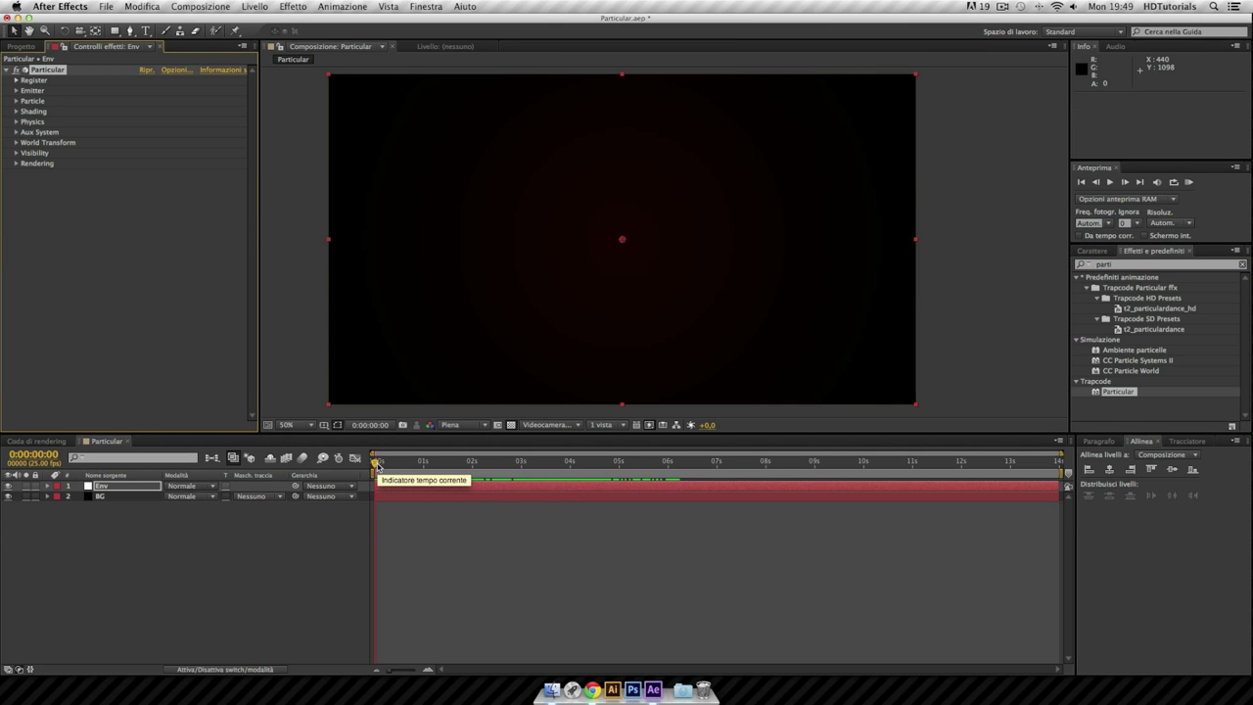
mouse_move(383, 468)
mouse_down()
mouse_move(644, 461)
mouse_move(615, 461)
mouse_up()
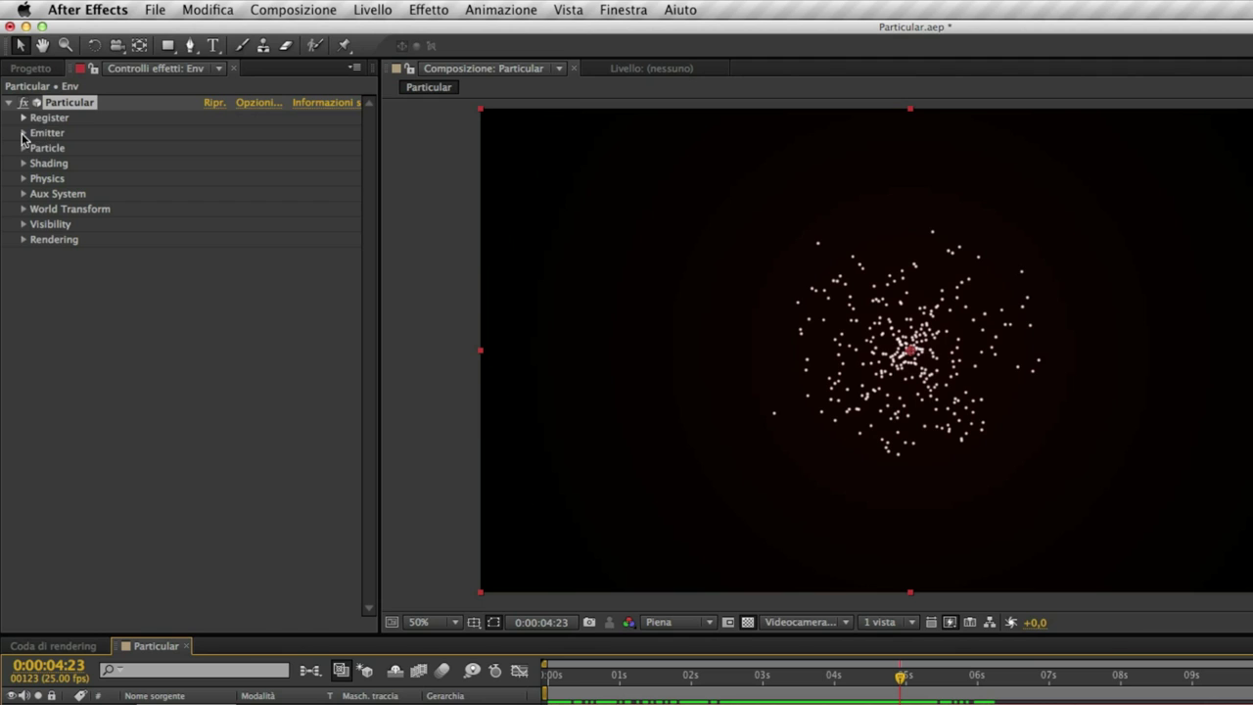
click(61, 134)
click(21, 134)
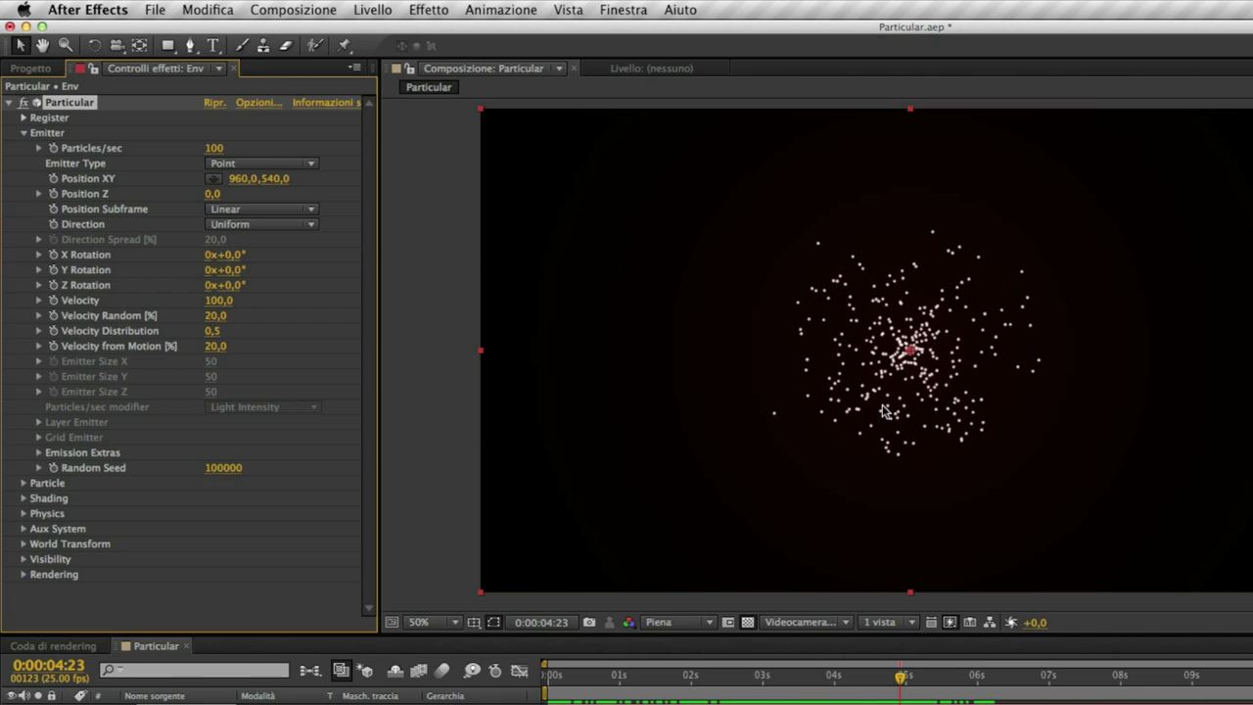
click(24, 132)
click(23, 148)
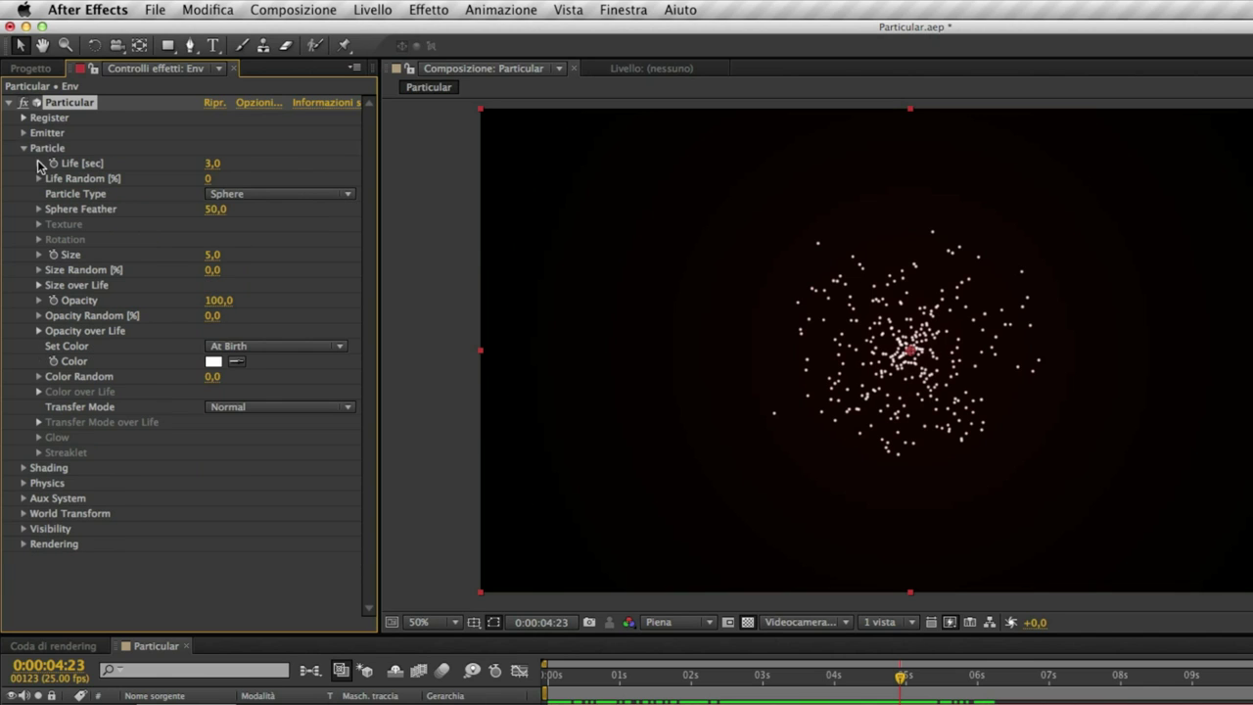
click(51, 148)
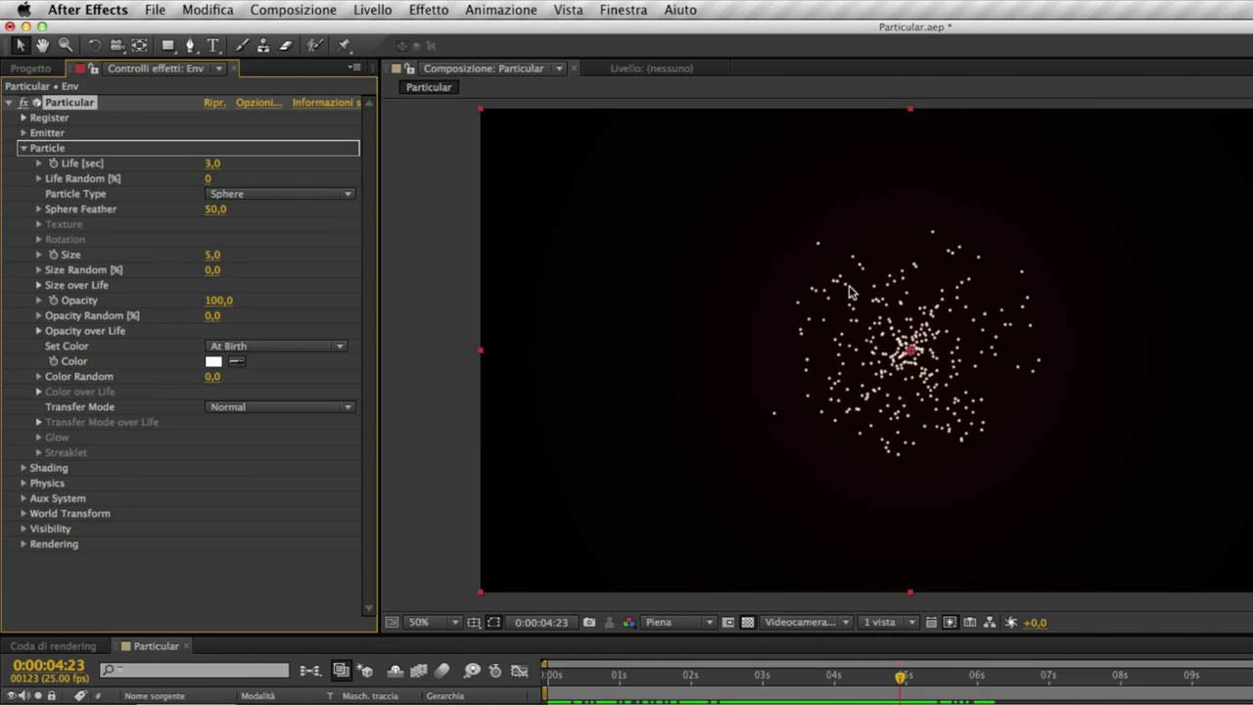
click(24, 149)
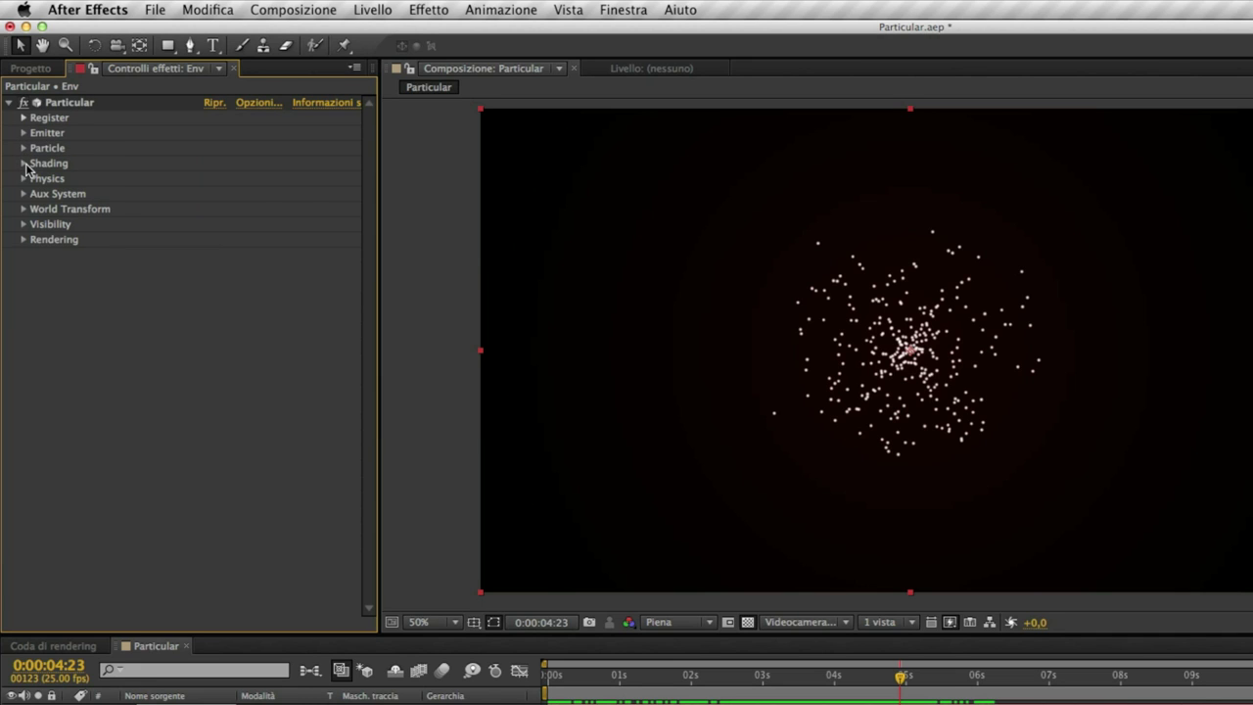
Review Particular's Shading, Physics, Visibility and Rendering groups, then expand the Emitter settings.
click(24, 164)
click(23, 164)
click(24, 179)
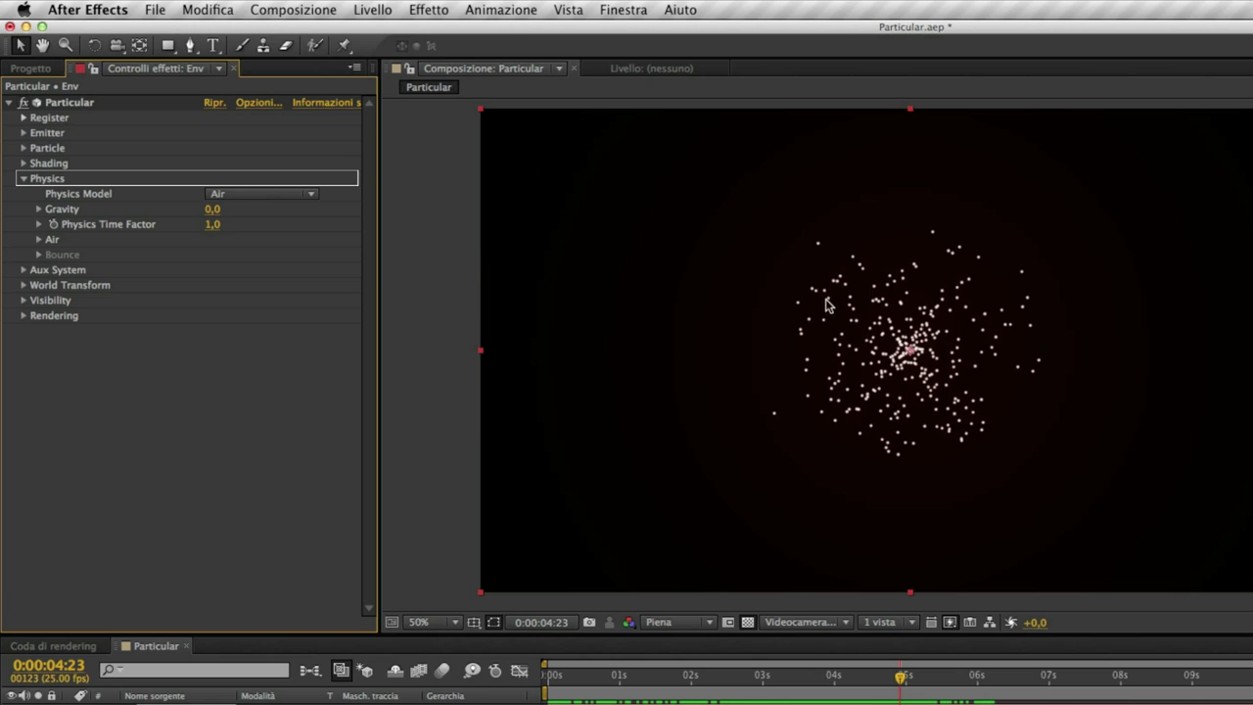
click(318, 349)
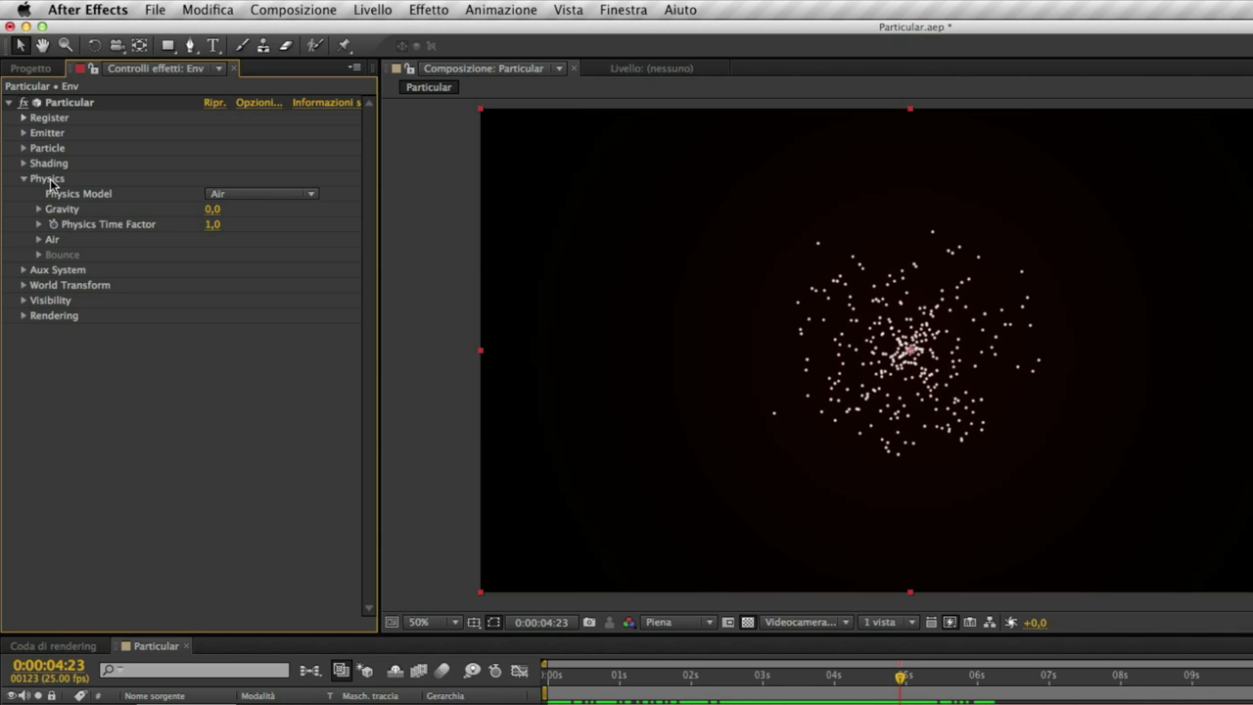
click(24, 301)
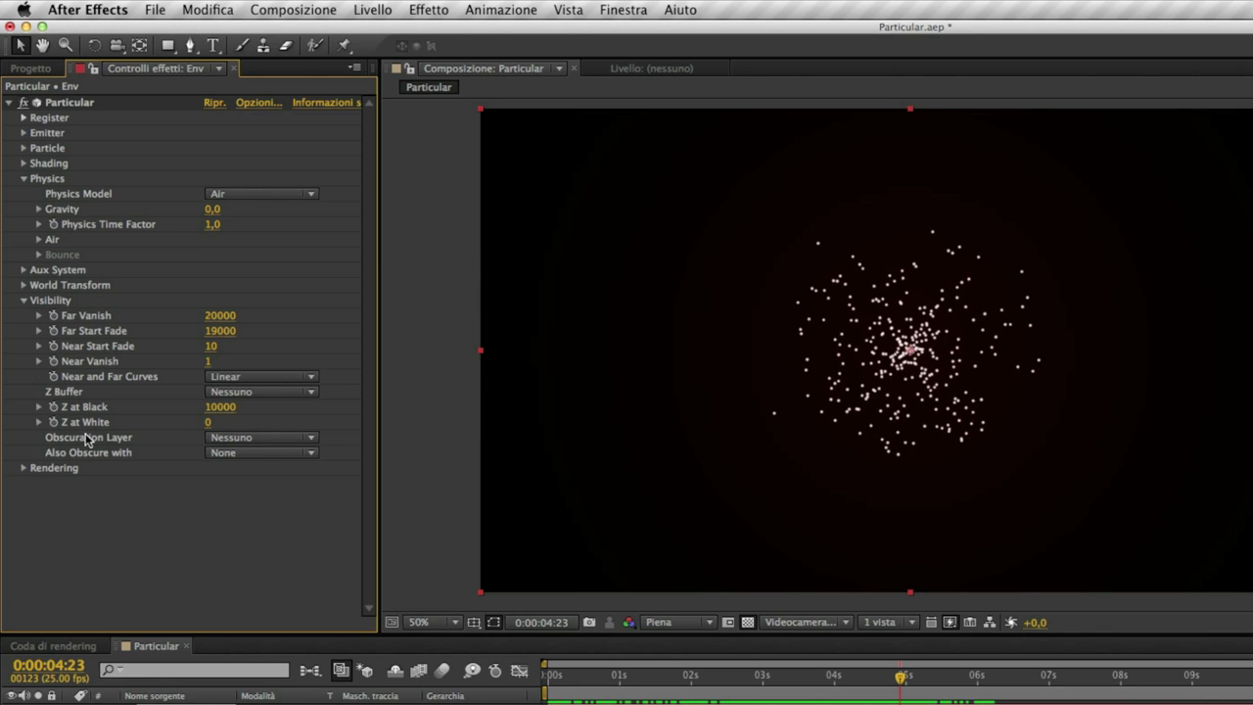
click(24, 300)
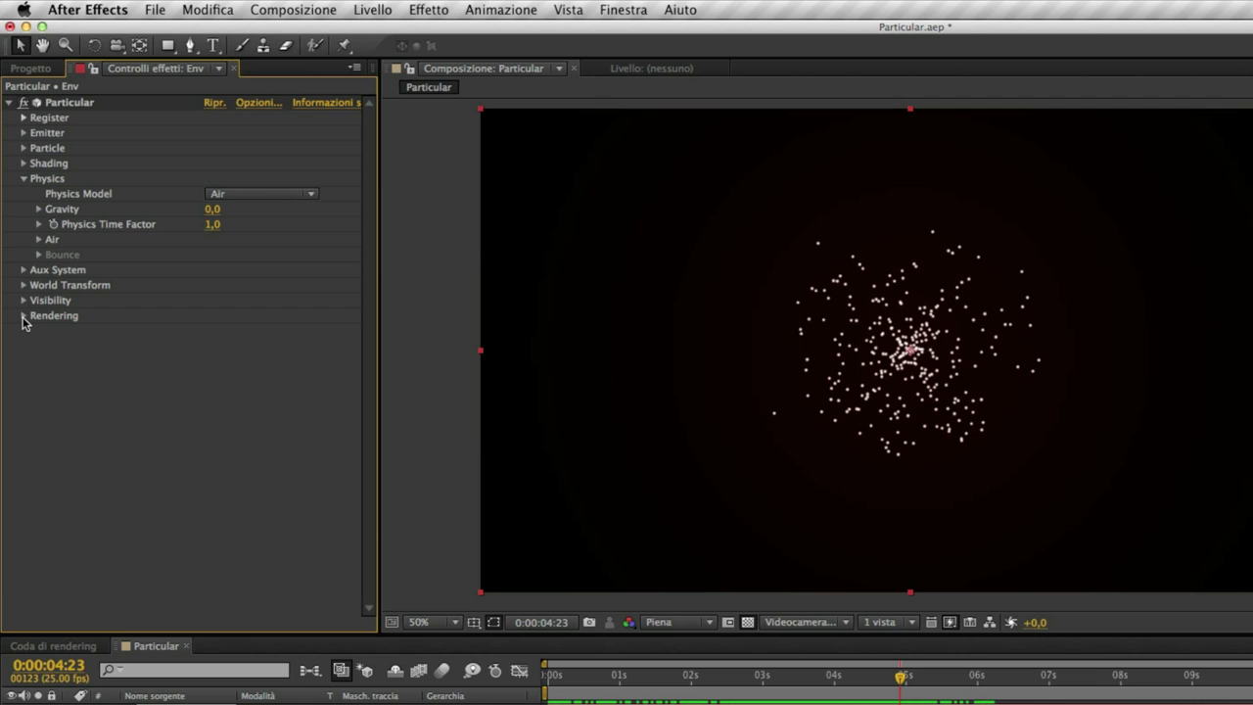
click(23, 315)
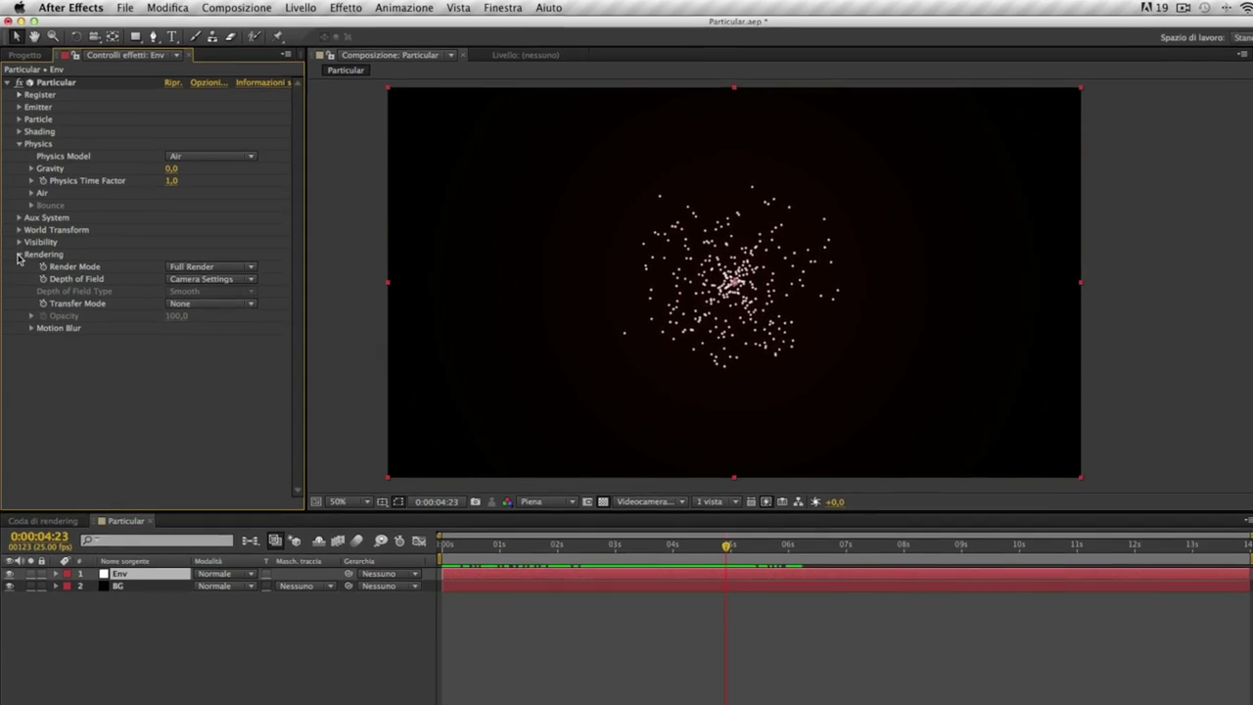
click(23, 316)
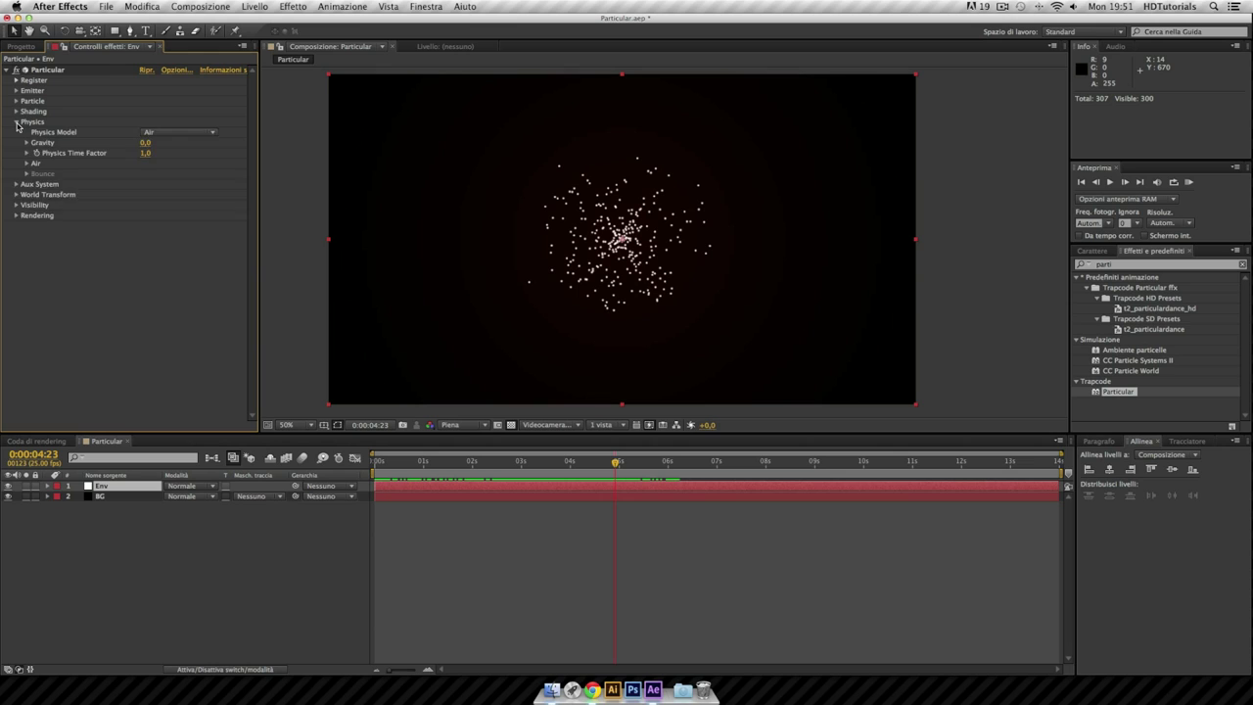
click(16, 123)
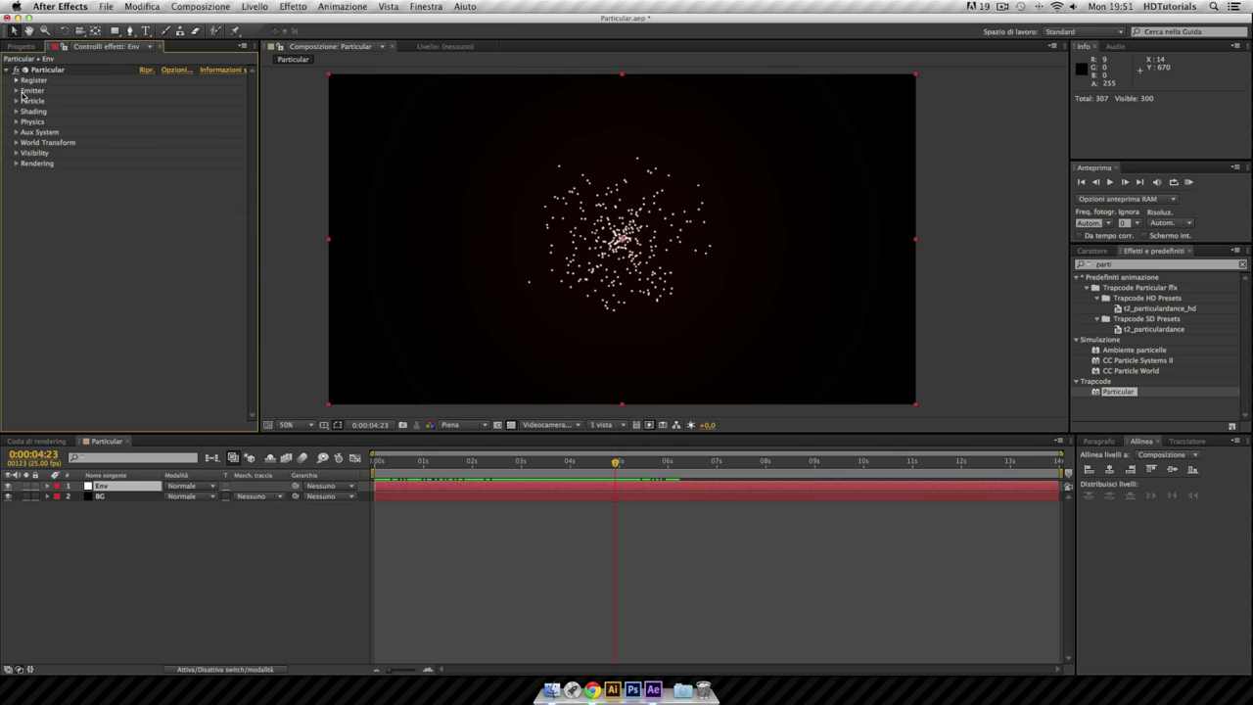
click(16, 91)
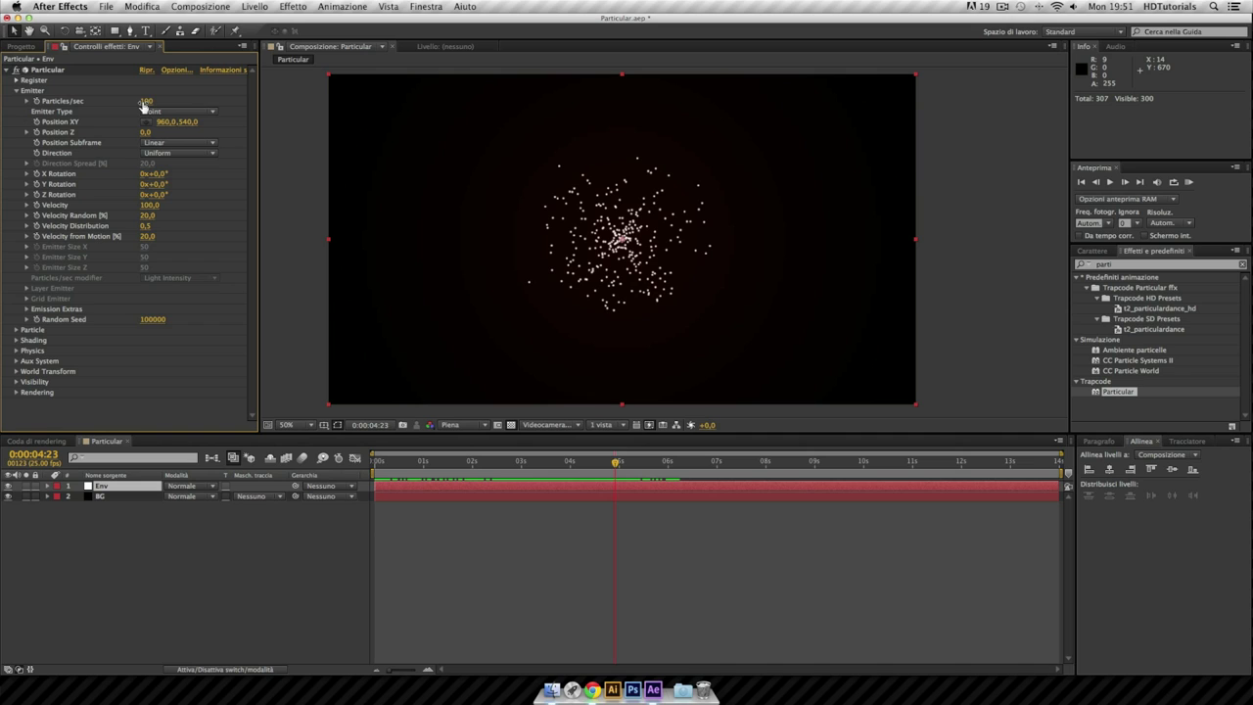
Set the emitter type to Box and check the comp's frame size.
click(209, 113)
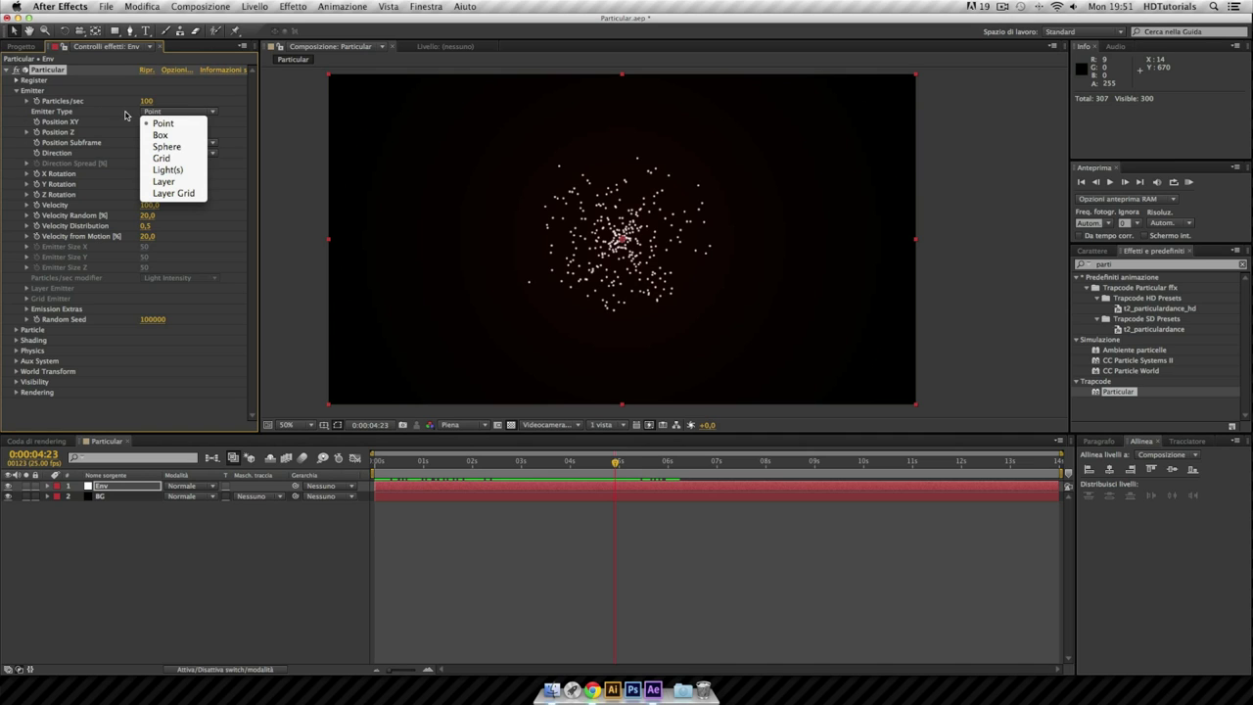
click(191, 136)
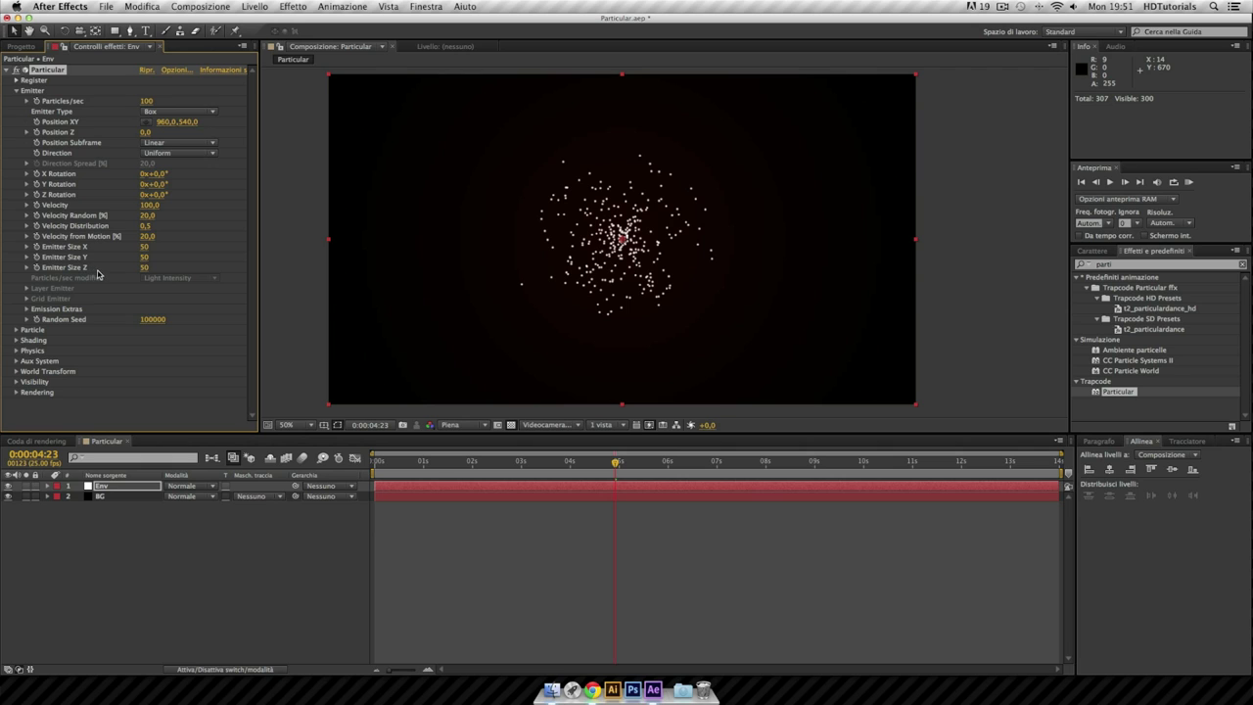
key(super+k)
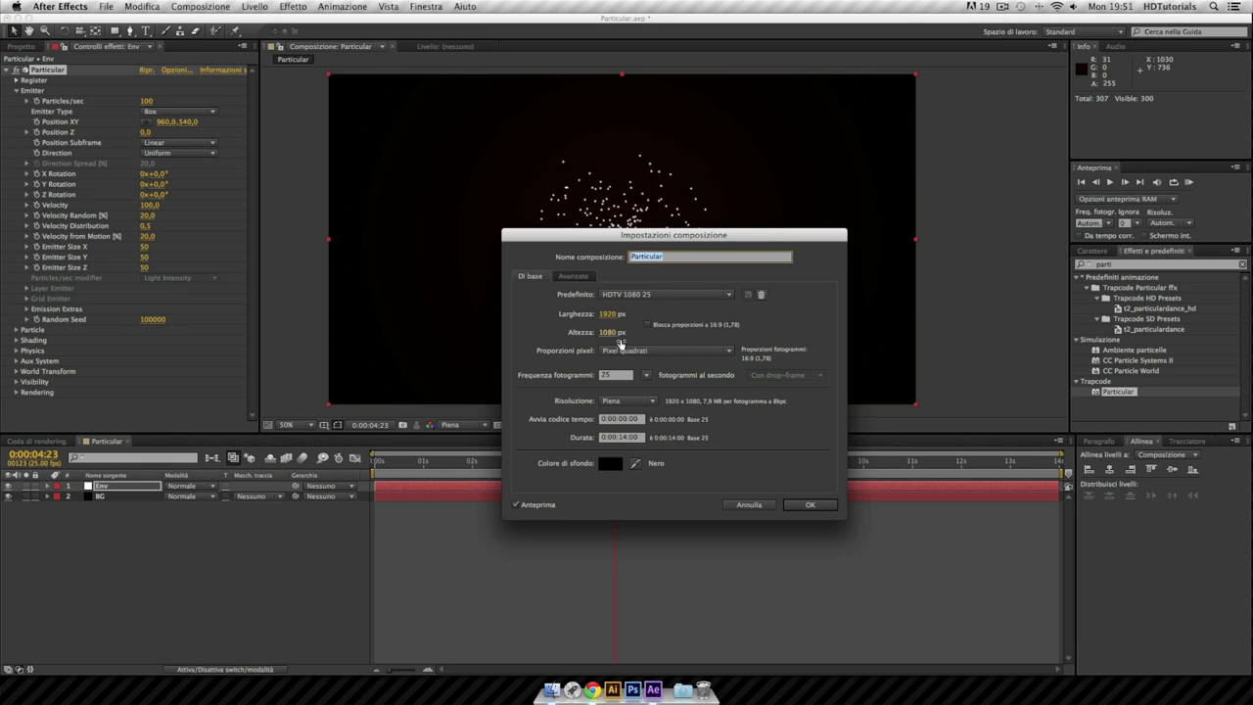
click(746, 504)
Set Emitter Size to X 1920, Y 1080 and Z 3000.
click(147, 247)
text(1920)
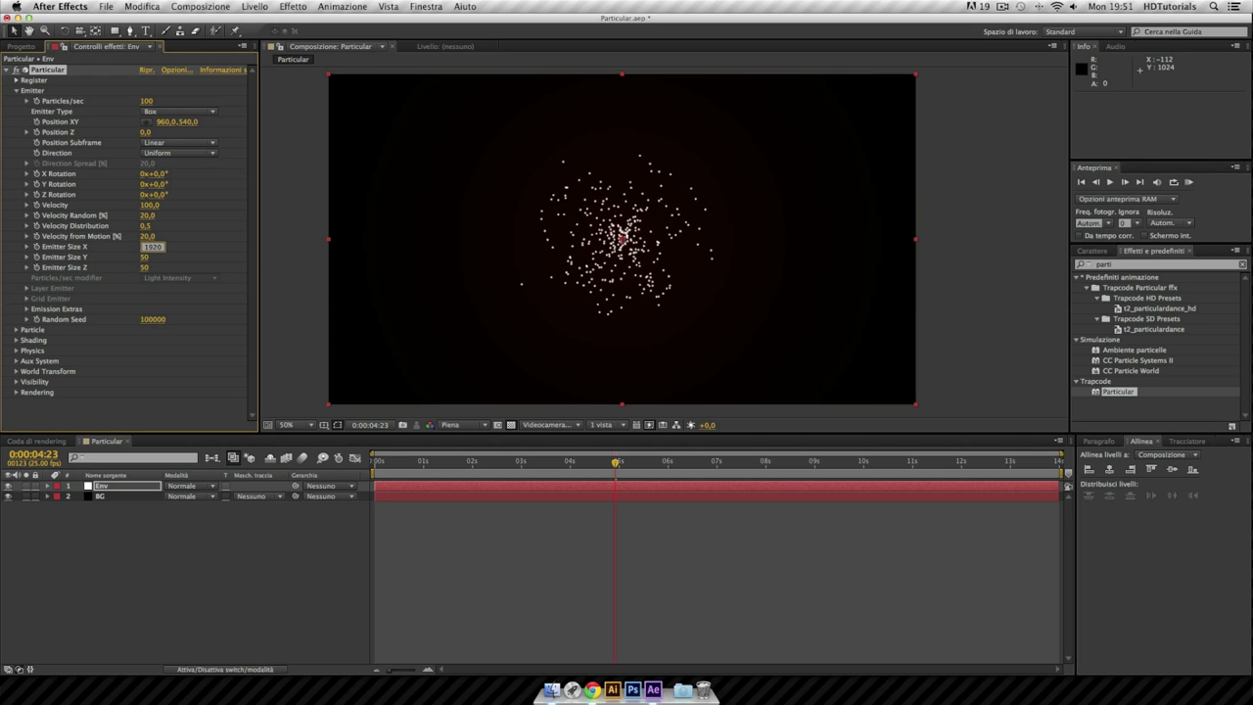
key(Return)
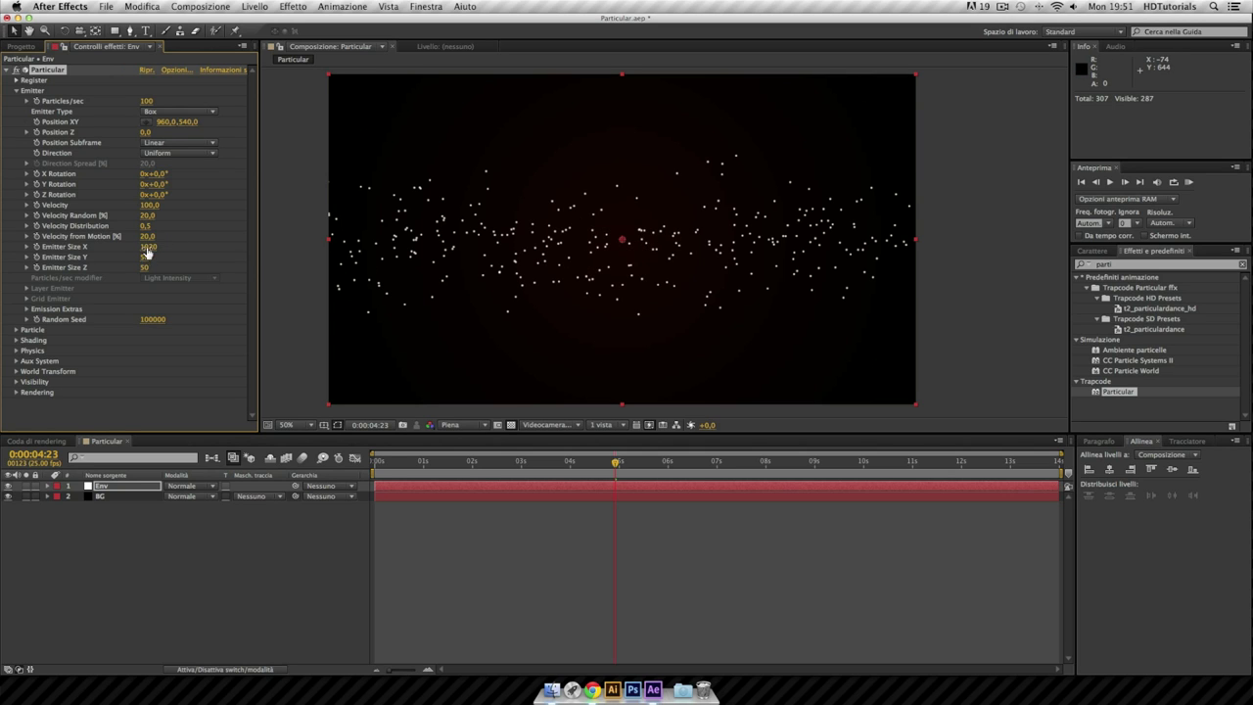
click(147, 257)
key(Return)
mouse_move(145, 268)
mouse_down()
mouse_move(375, 265)
mouse_move(708, 304)
mouse_up()
drag(147, 267, 696, 277)
click(147, 268)
text(000)
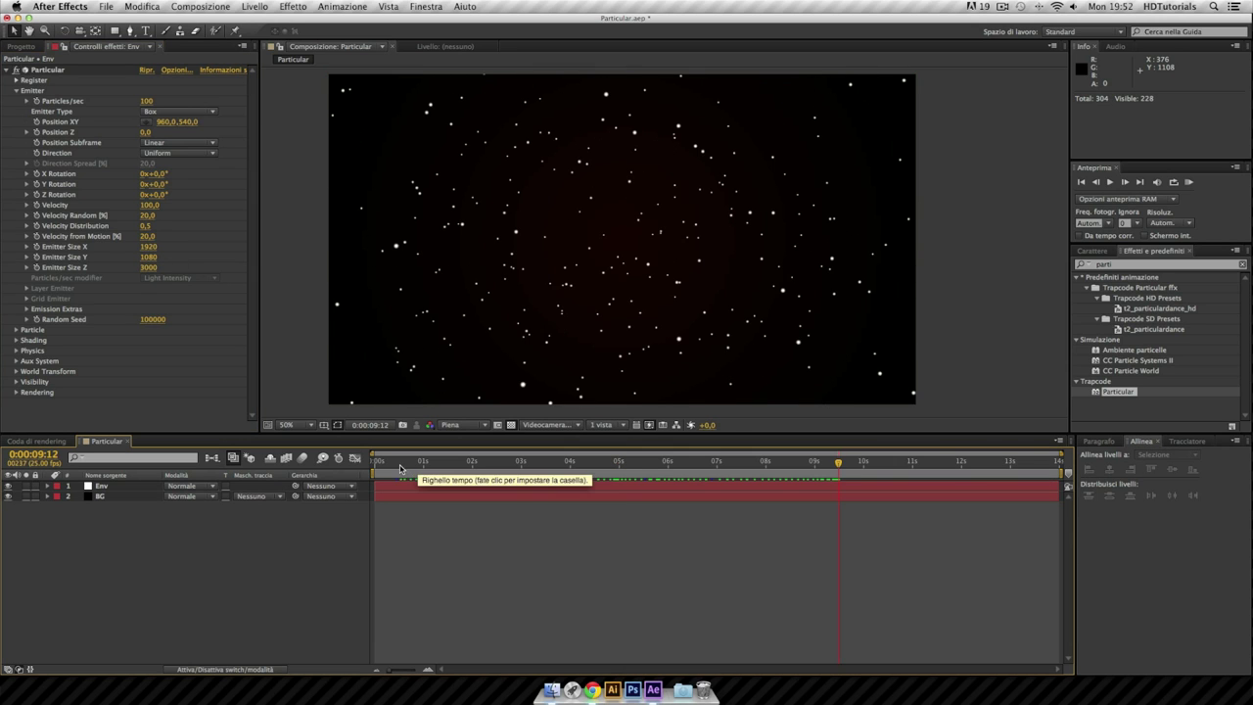
Set emitter Velocity to 20 and preview the starfield.
drag(407, 462, 789, 475)
click(149, 205)
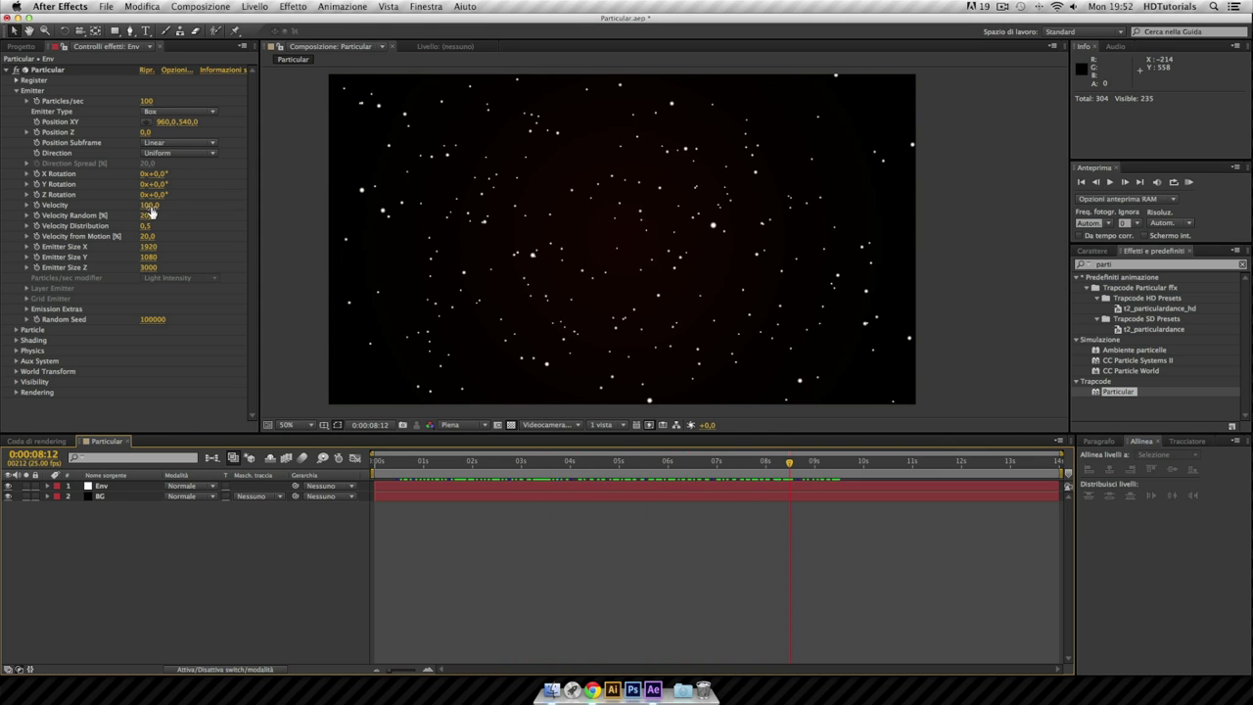
text(20)
key(Return)
key(KP_0)
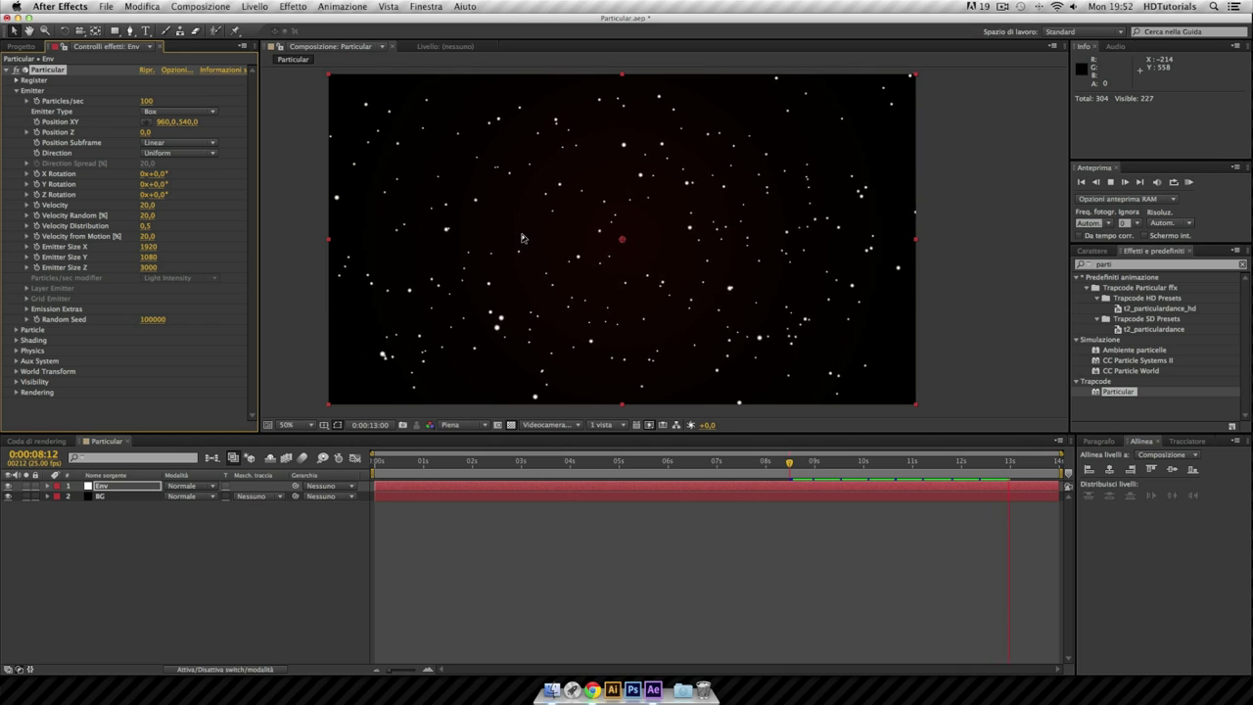
click(146, 236)
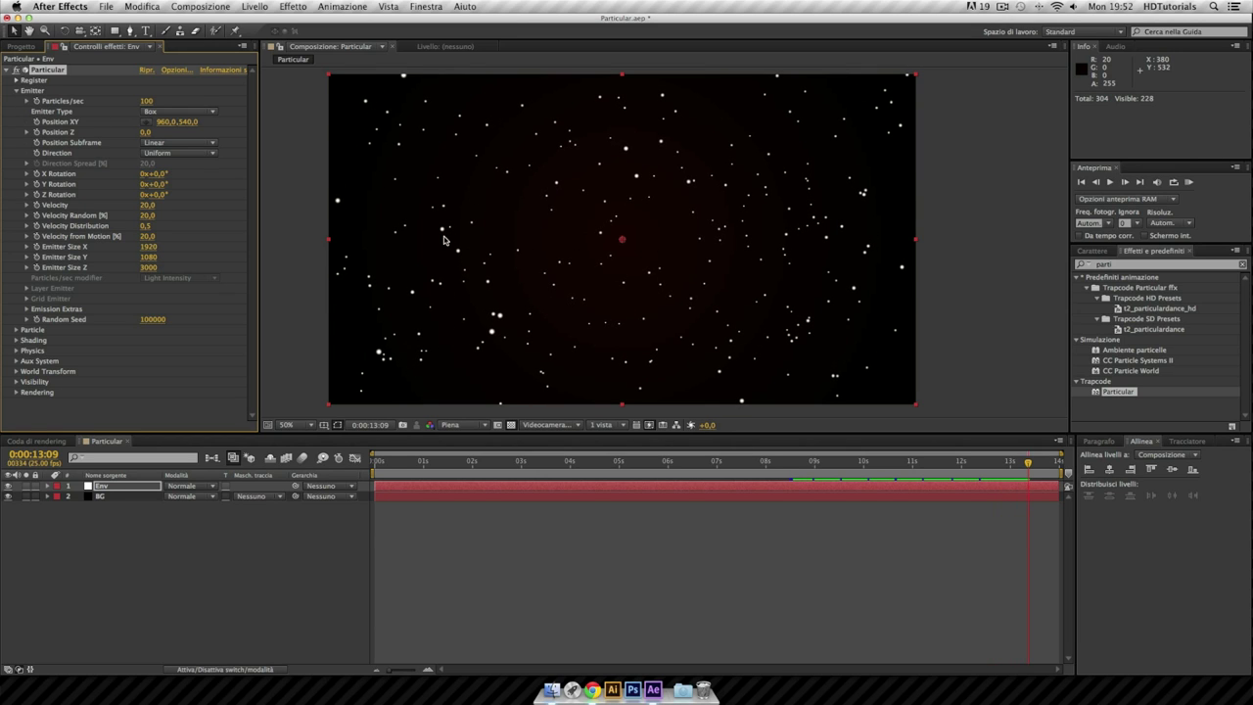
Collapse Emitter, expand Particle, and set particle Life to 5 seconds.
click(17, 91)
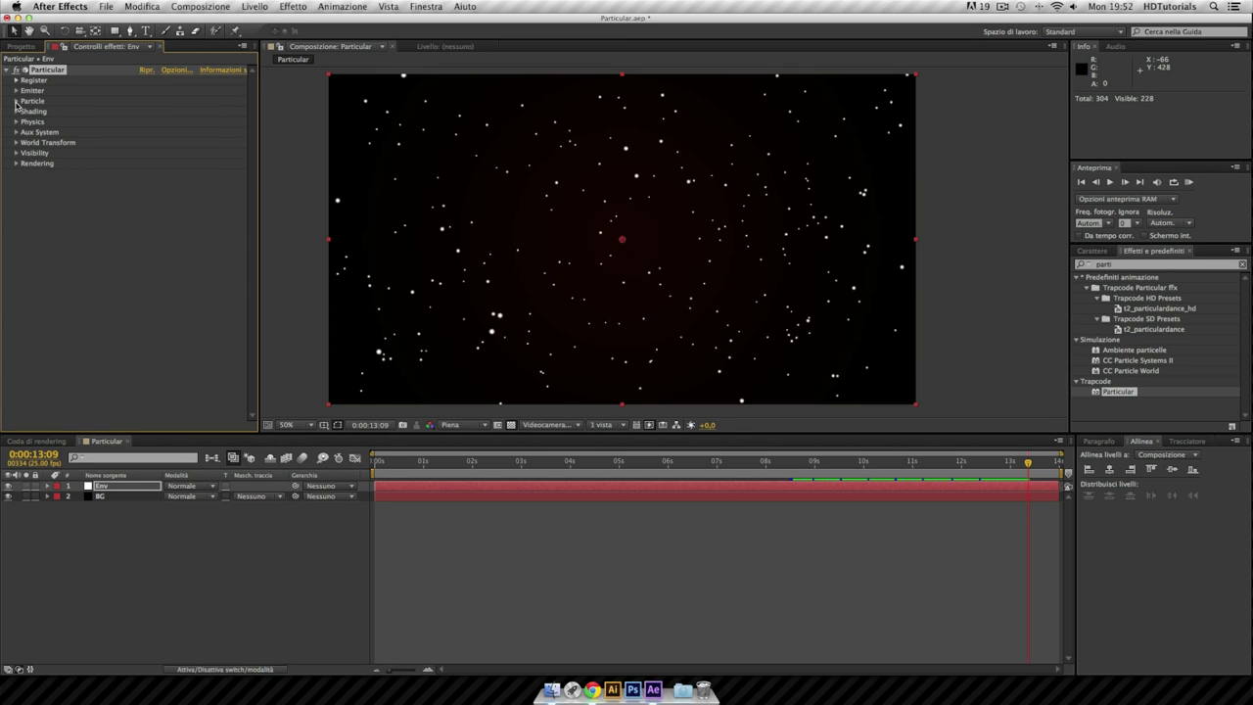
click(17, 102)
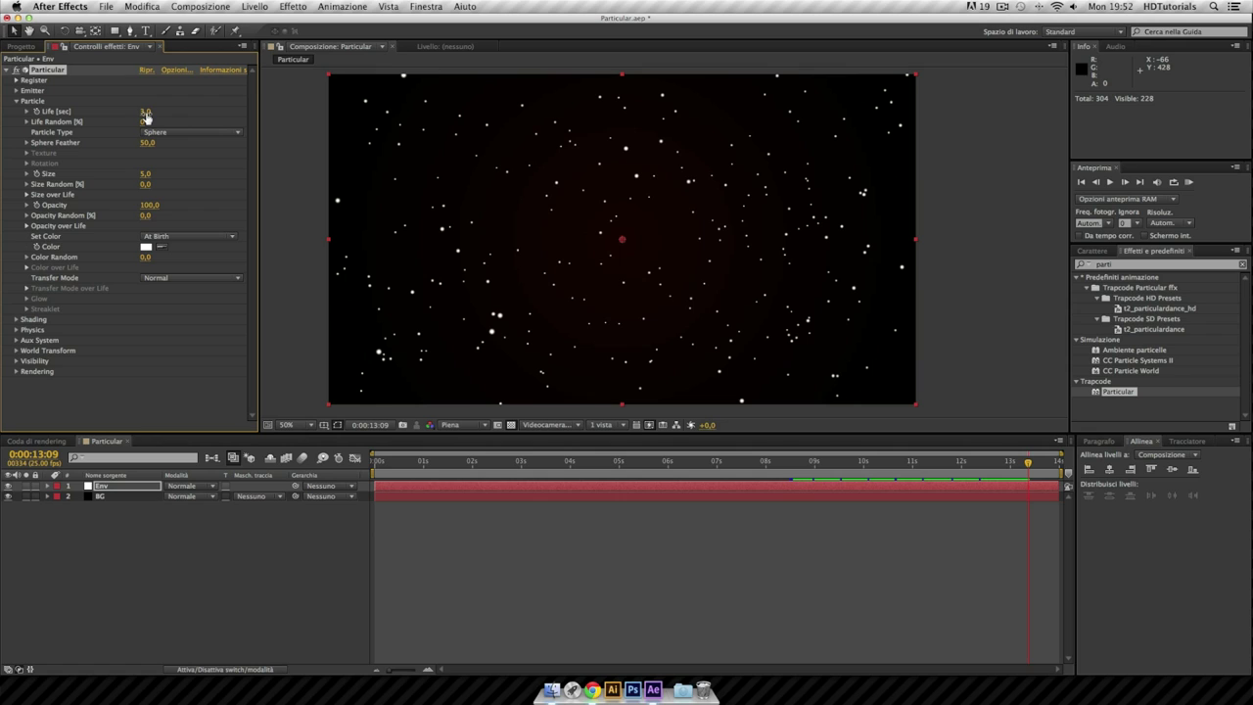
click(146, 113)
text(5)
key(Return)
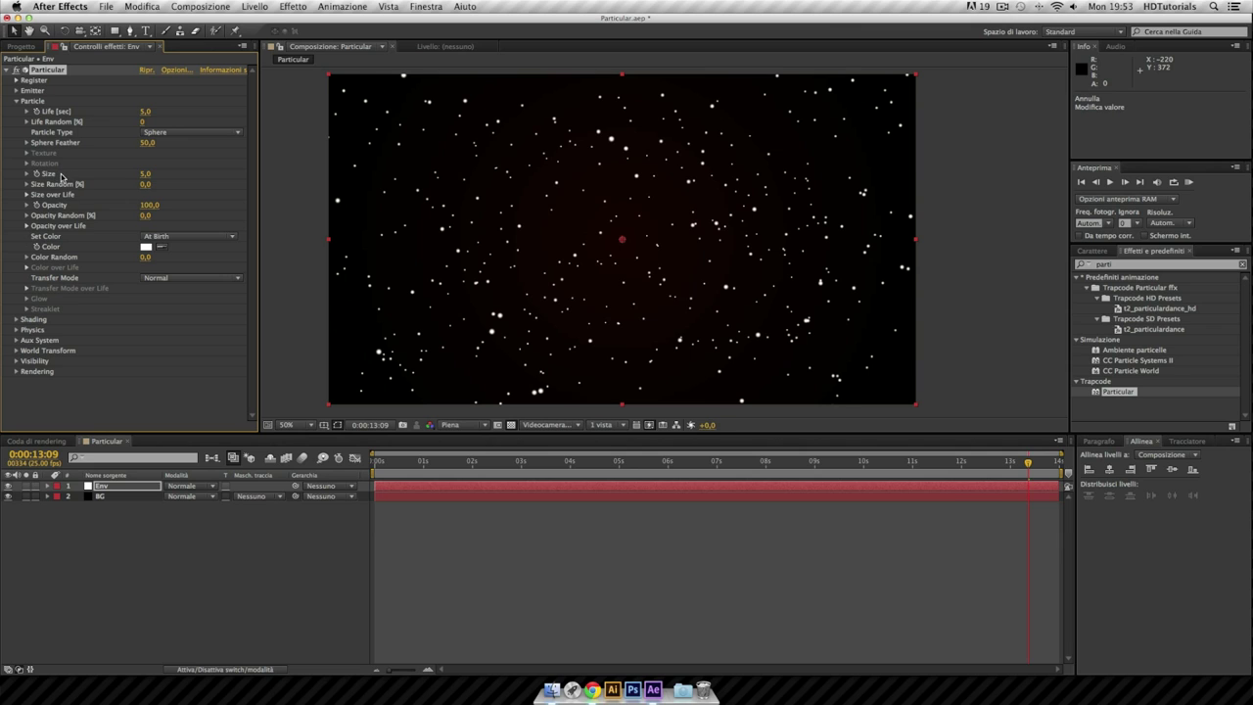
Set particle Size to 3 and raise Size Random to 47.
click(60, 174)
super+click(58, 205)
super+click(49, 236)
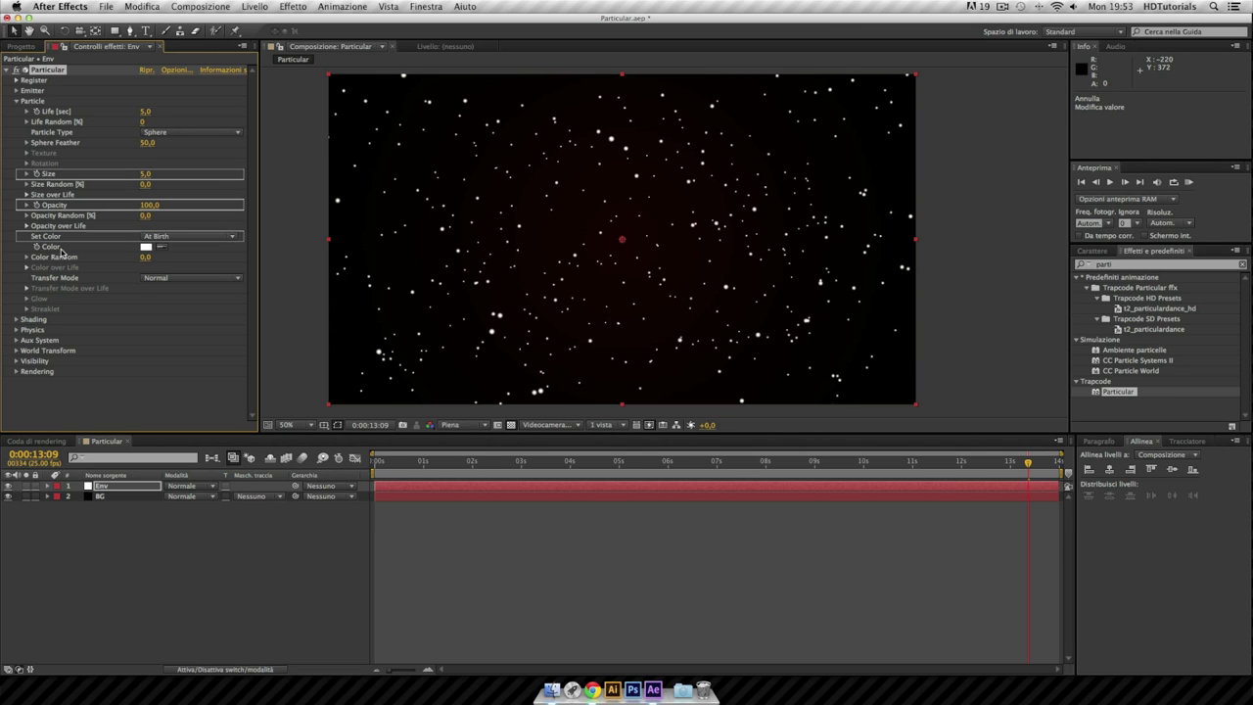
click(145, 174)
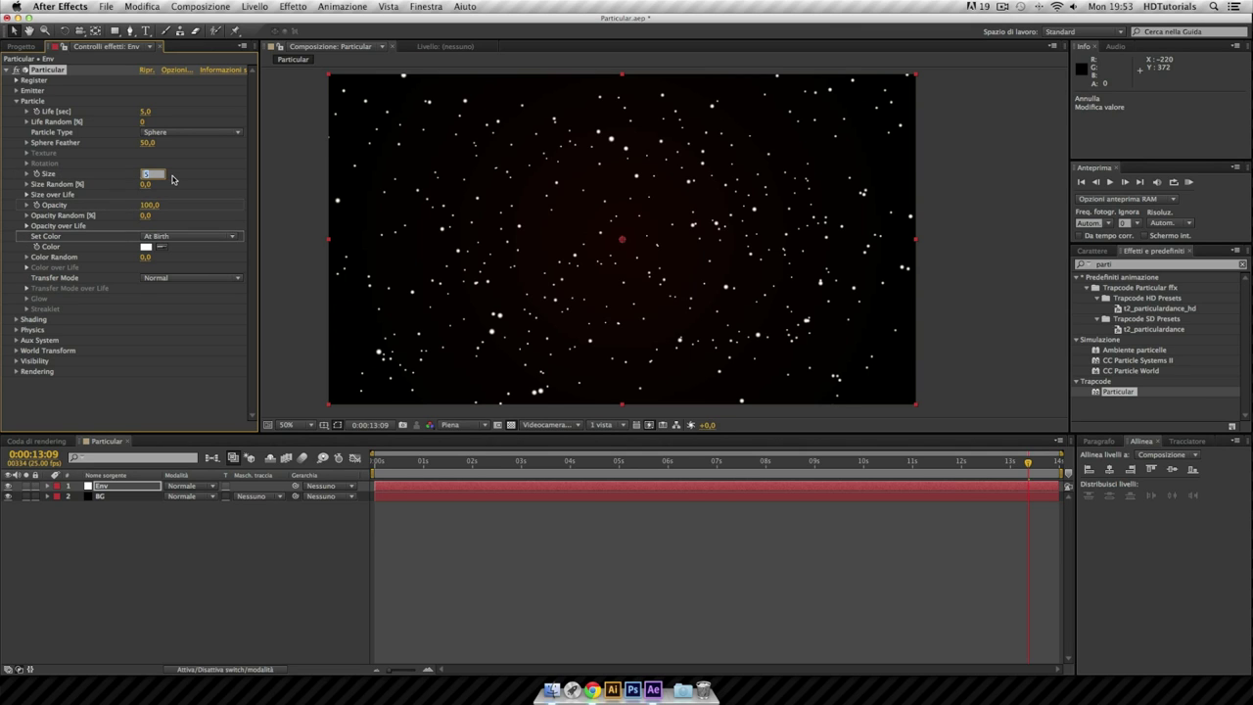
text(3)
key(Return)
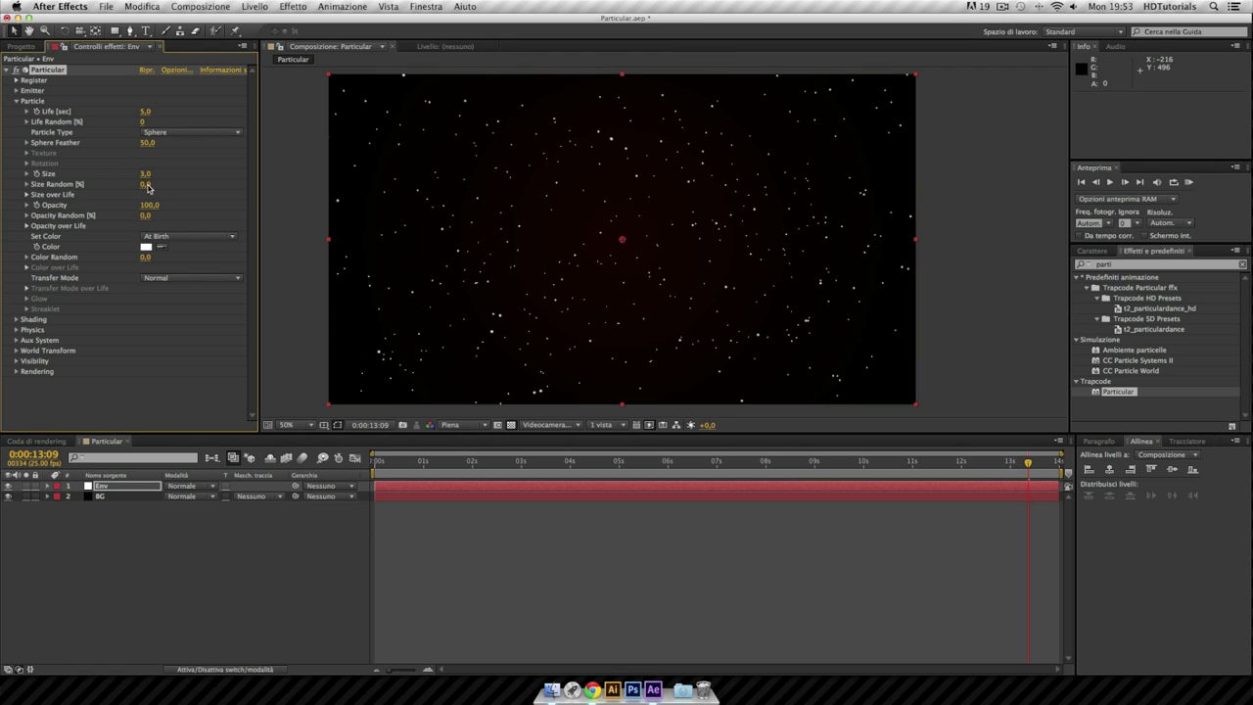
mouse_move(138, 188)
mouse_down()
mouse_move(207, 186)
mouse_move(175, 189)
mouse_move(186, 190)
mouse_up()
Give Size over Life a smooth grow-and-shrink curve.
click(26, 195)
drag(70, 225, 187, 230)
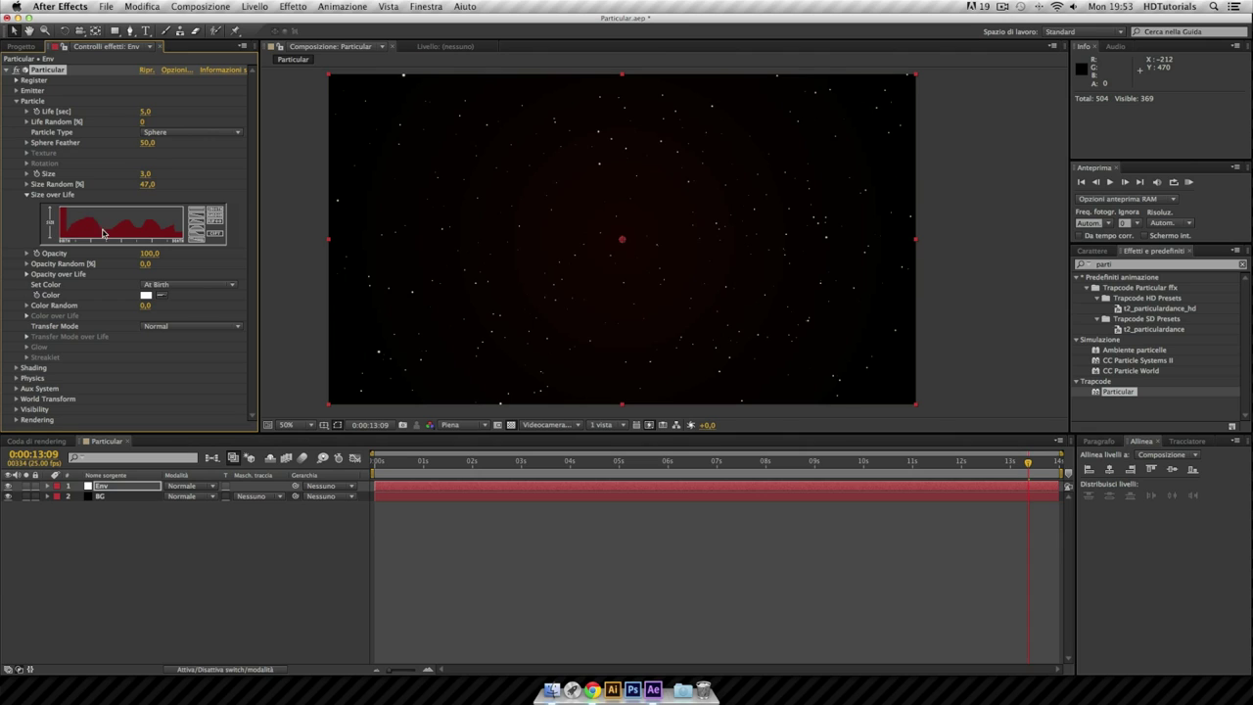
click(197, 229)
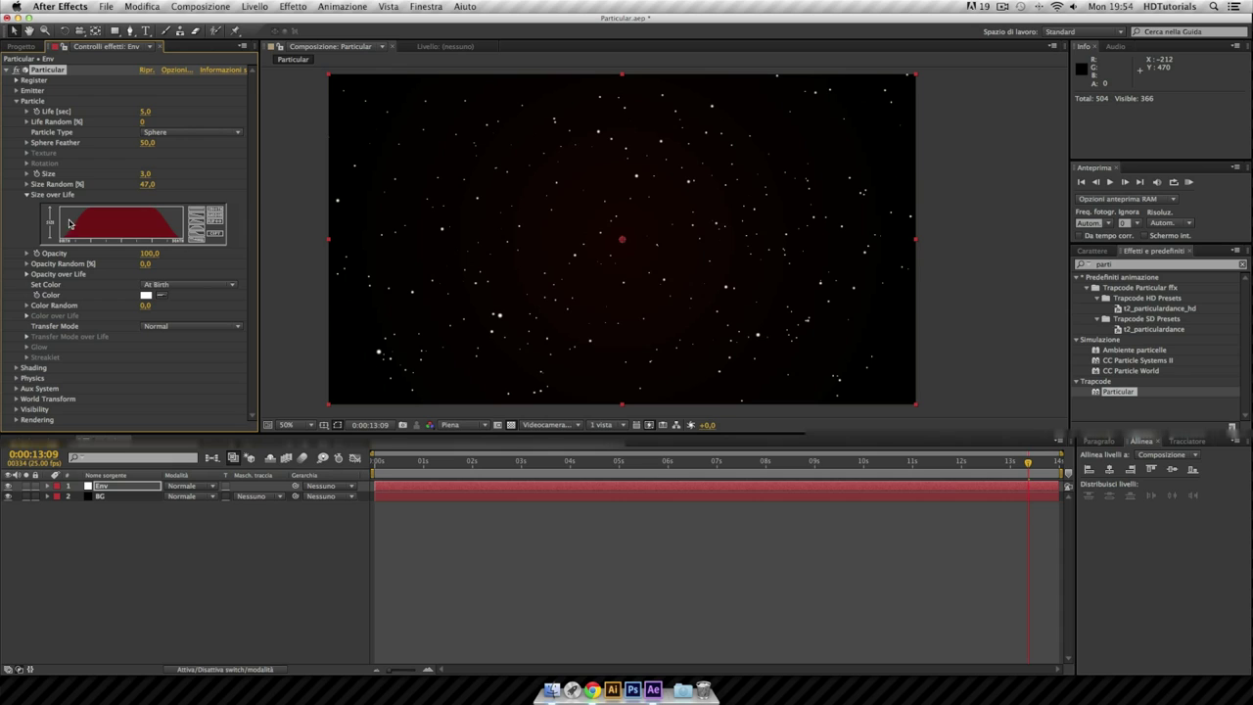
click(25, 195)
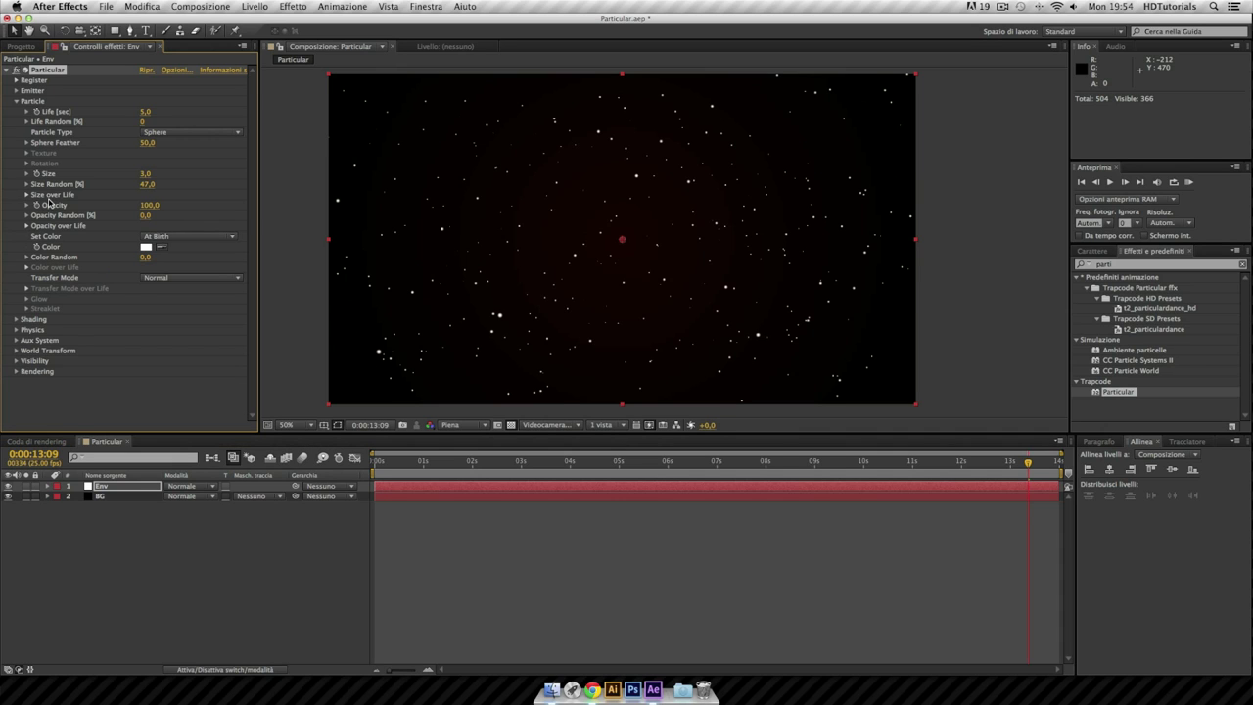
Make Opacity over Life fade particles in and out, then preview from near the start.
click(26, 227)
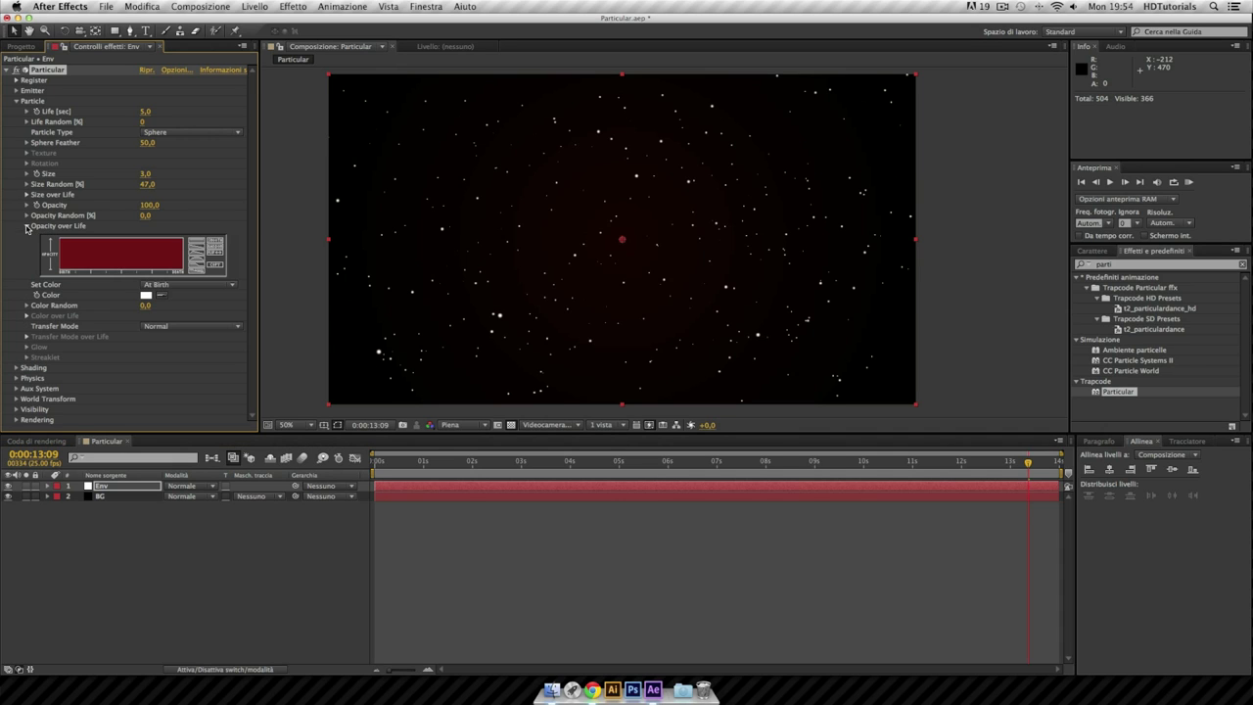
click(195, 260)
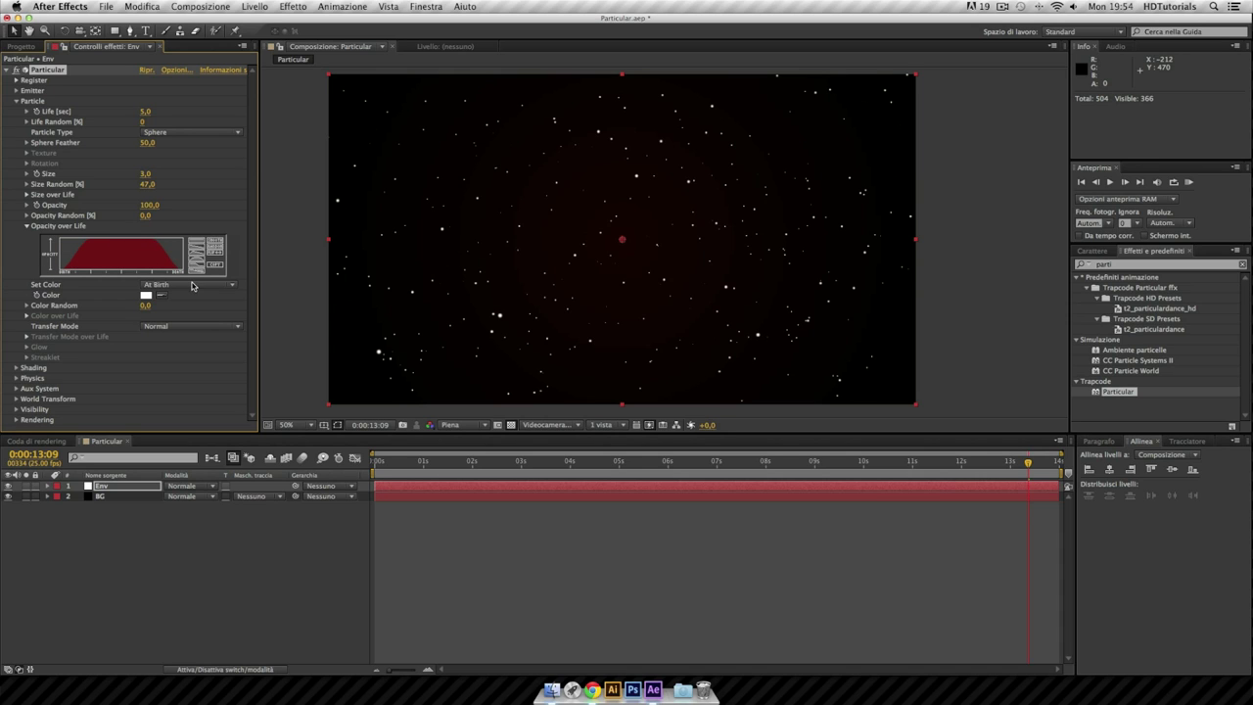
click(438, 466)
key(space)
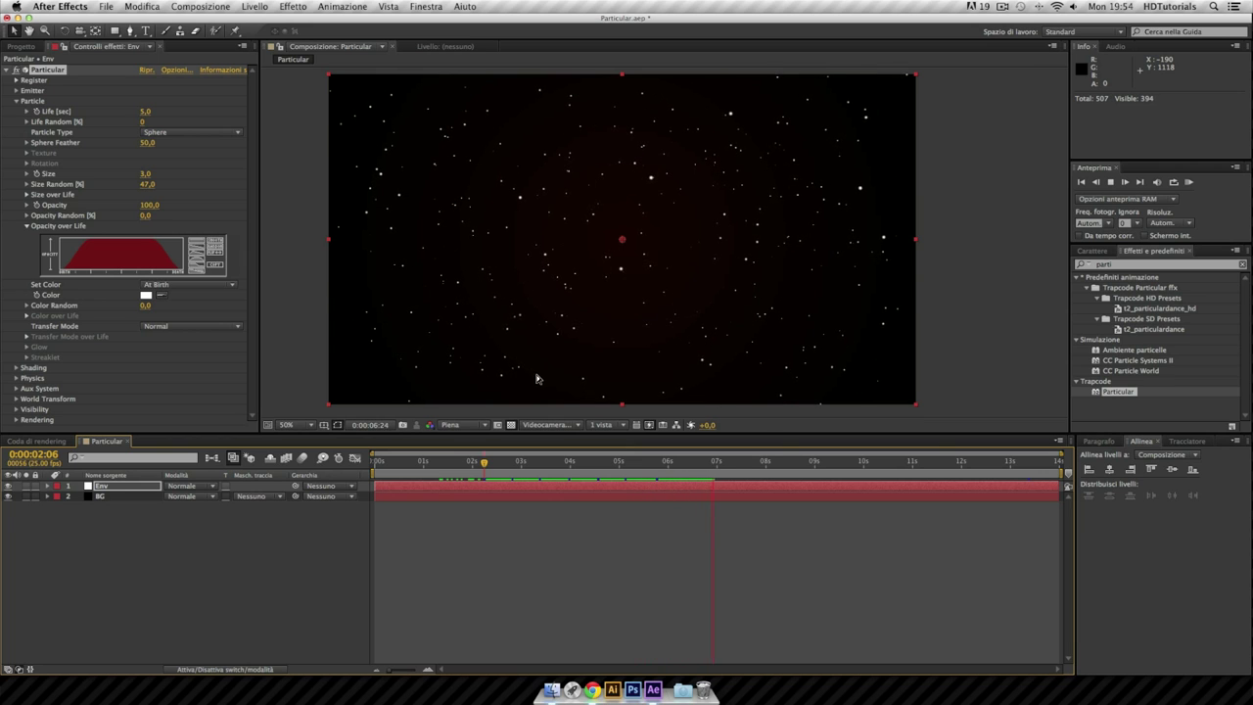
click(680, 521)
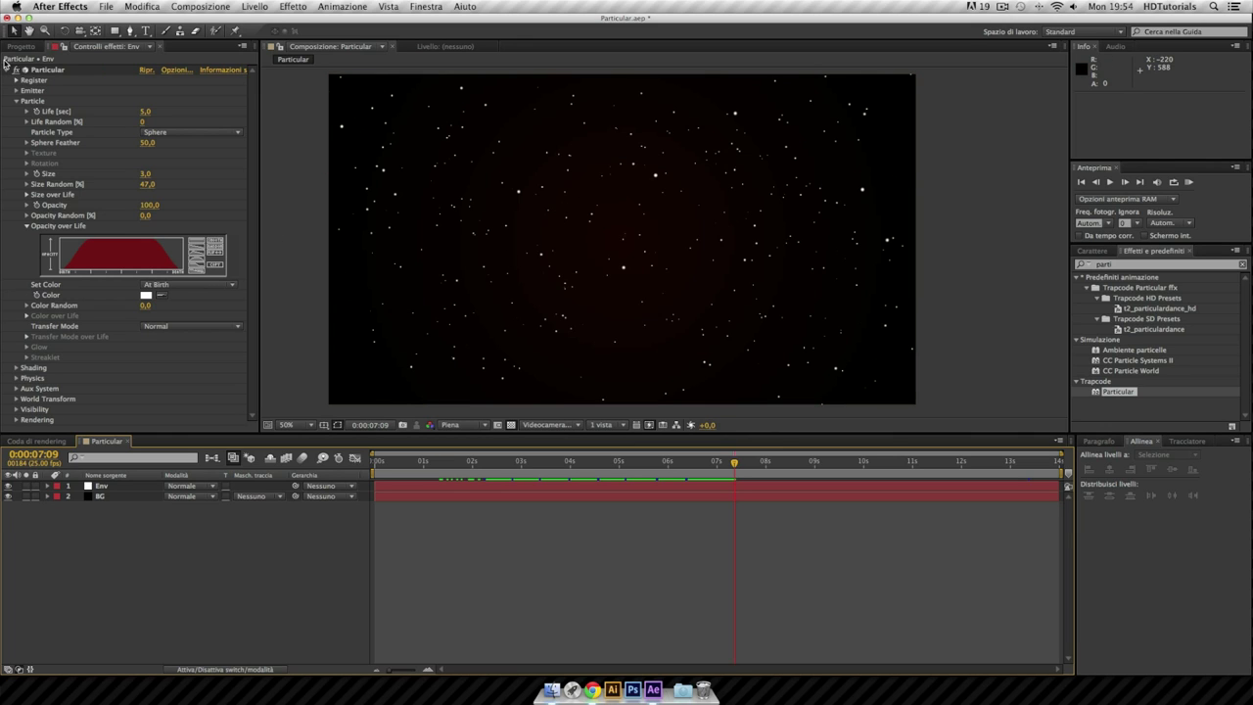
Add camera Videocamera 1 with the 50 mm preset and depth of field on, then preview.
click(6, 69)
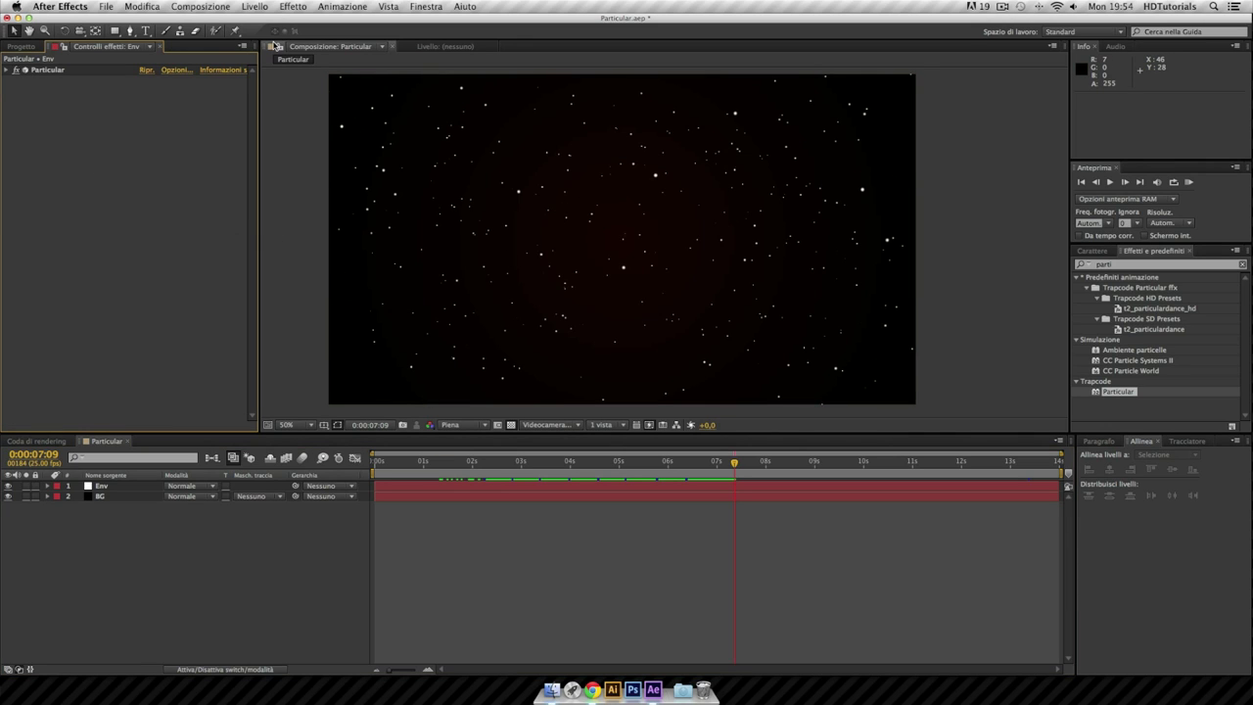
click(256, 8)
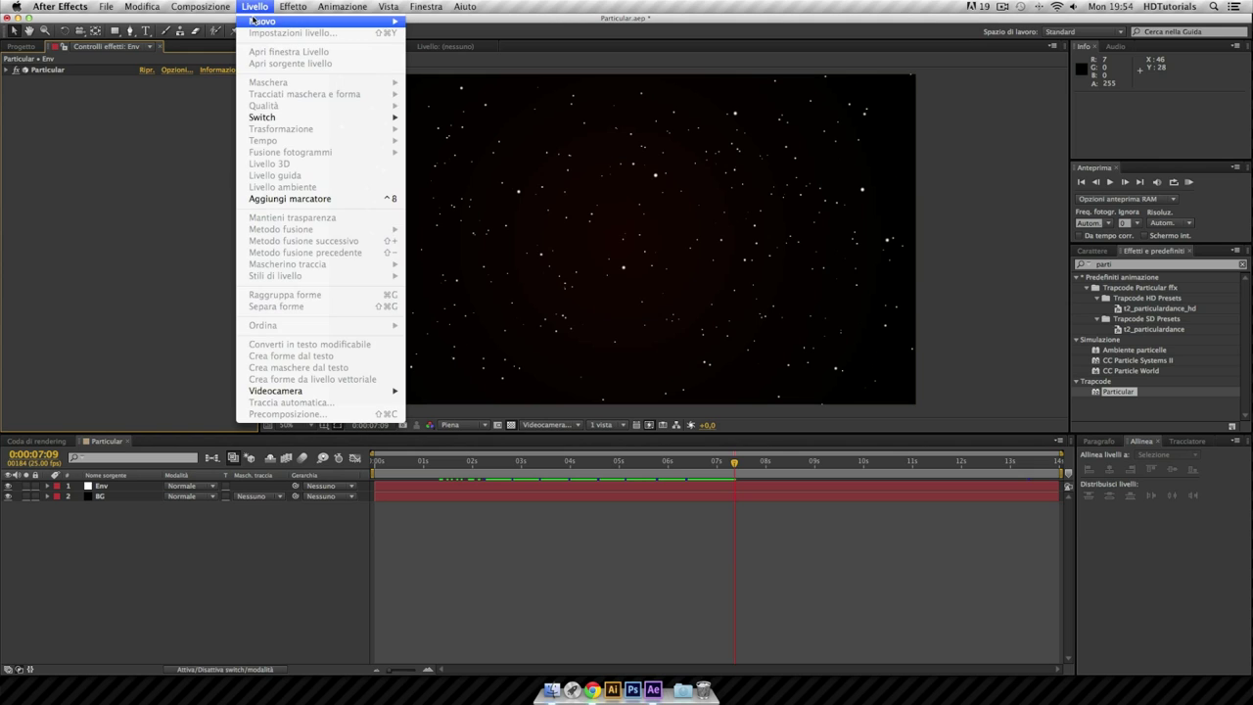
mouse_move(260, 21)
click(464, 61)
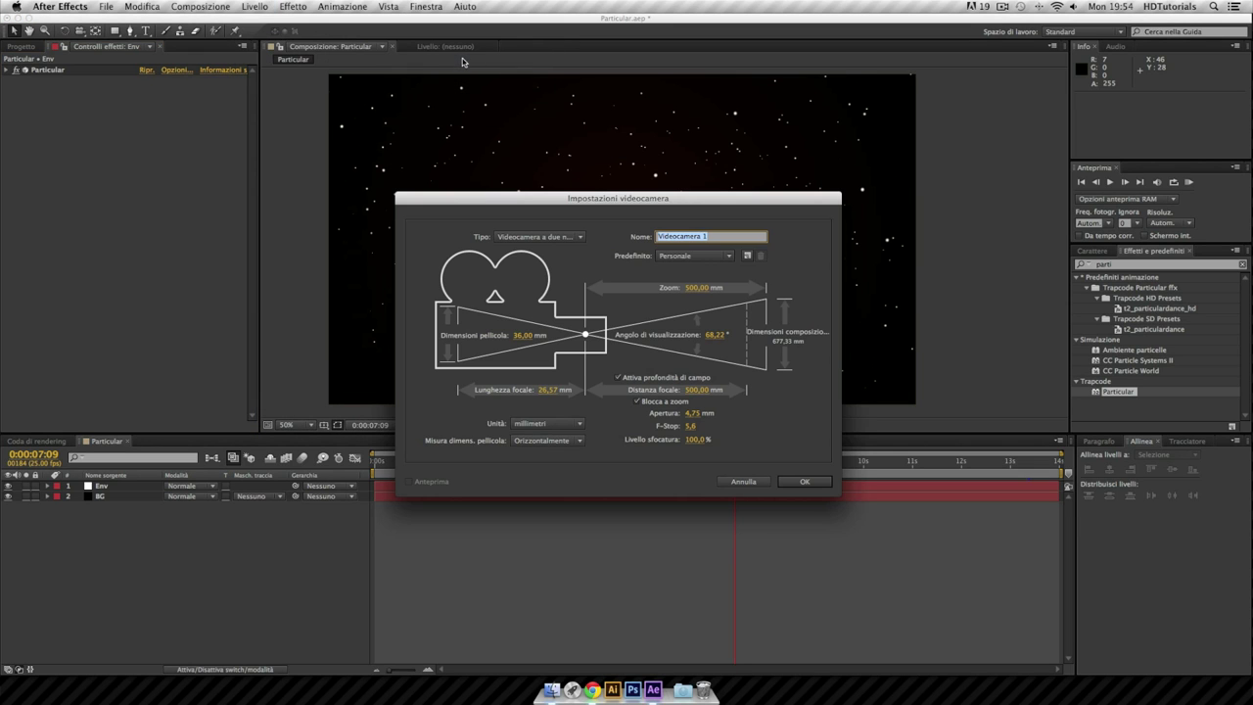
click(674, 256)
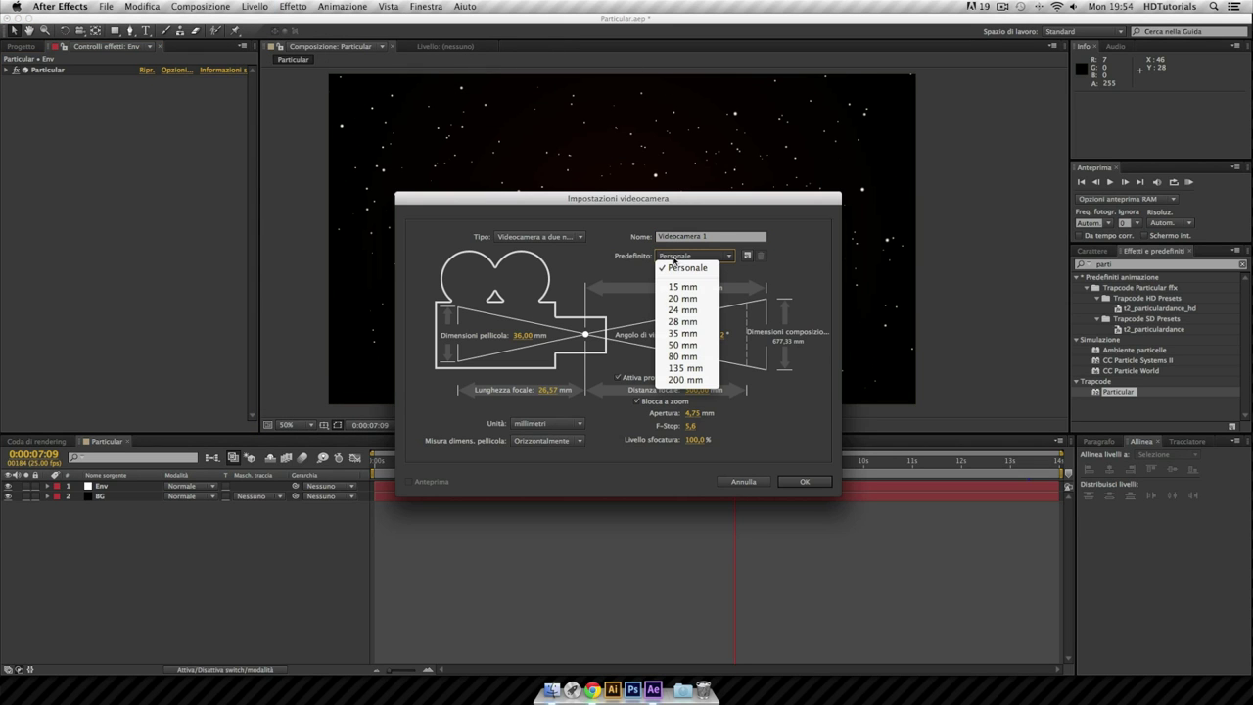
click(713, 345)
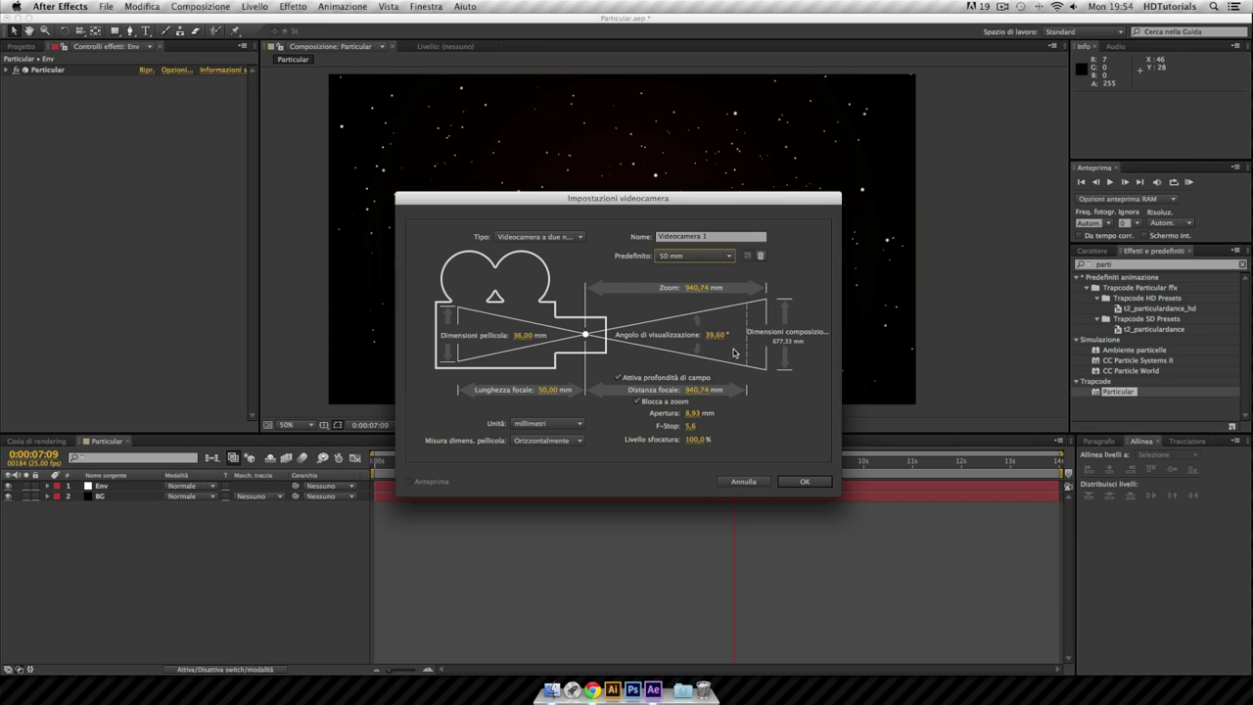
click(617, 379)
click(618, 379)
click(804, 483)
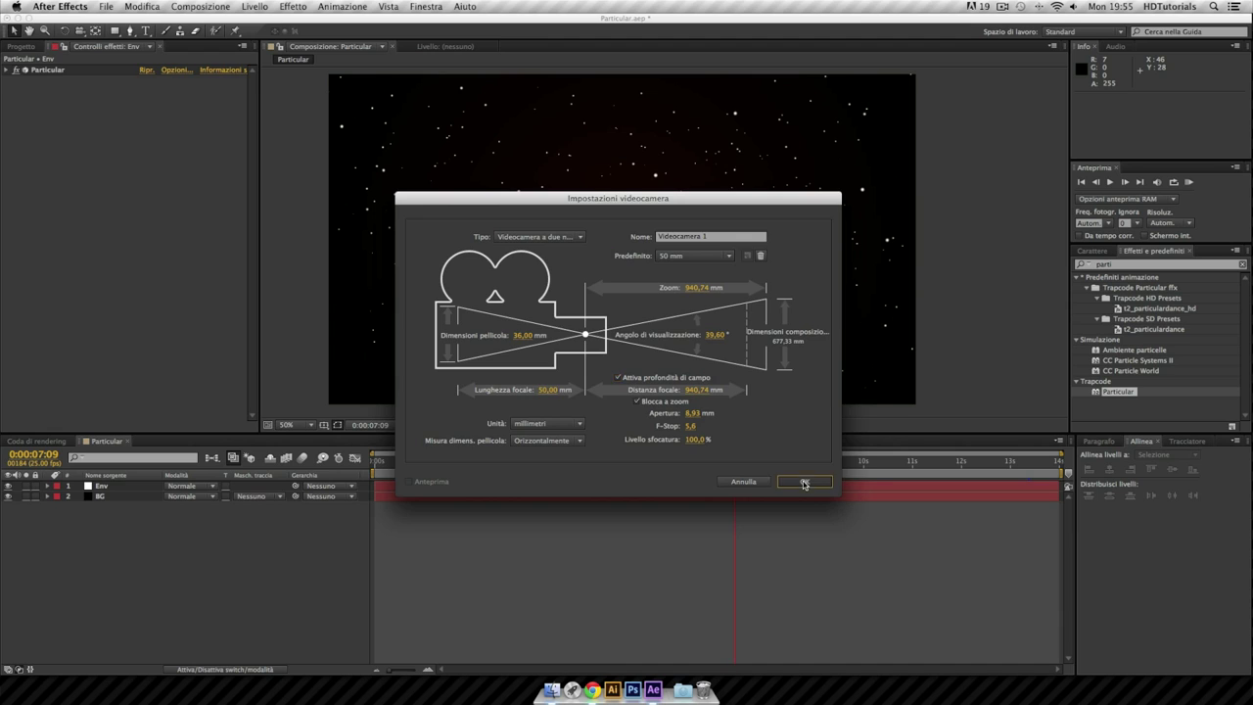
click(481, 541)
key(KP_0)
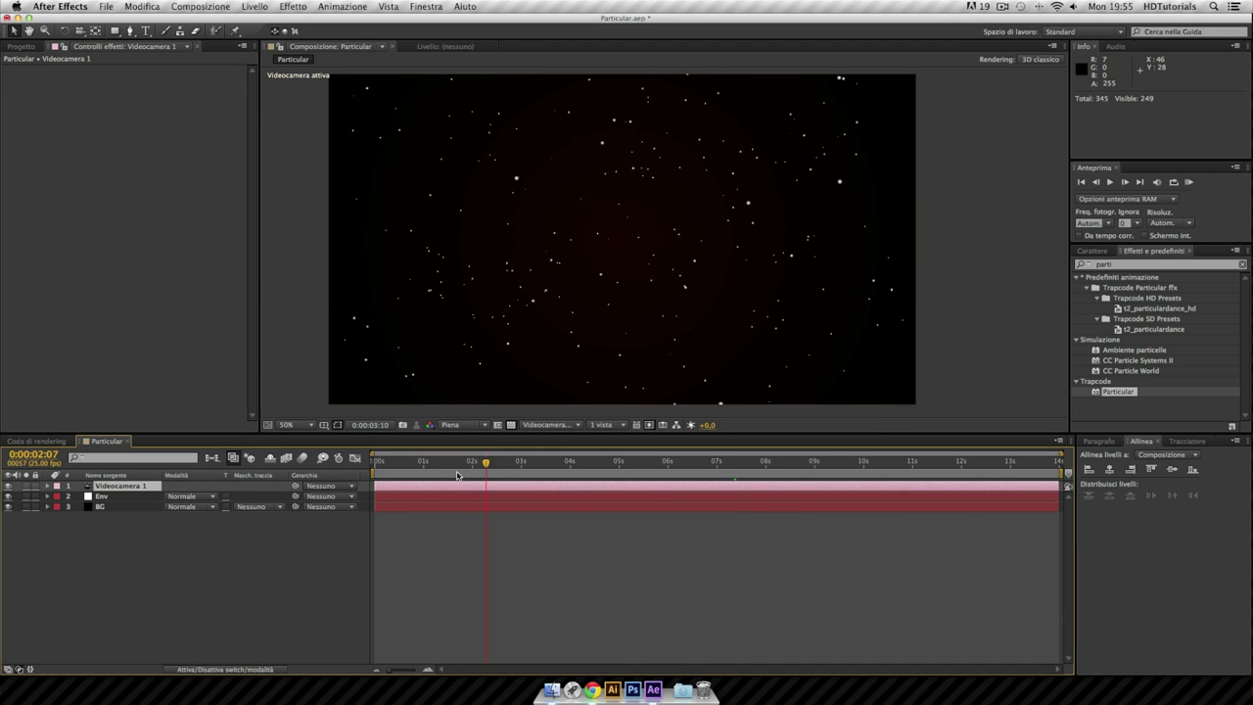
Shift the Env layer earlier in time and scrub through the first four seconds.
drag(377, 462, 569, 466)
click(161, 508)
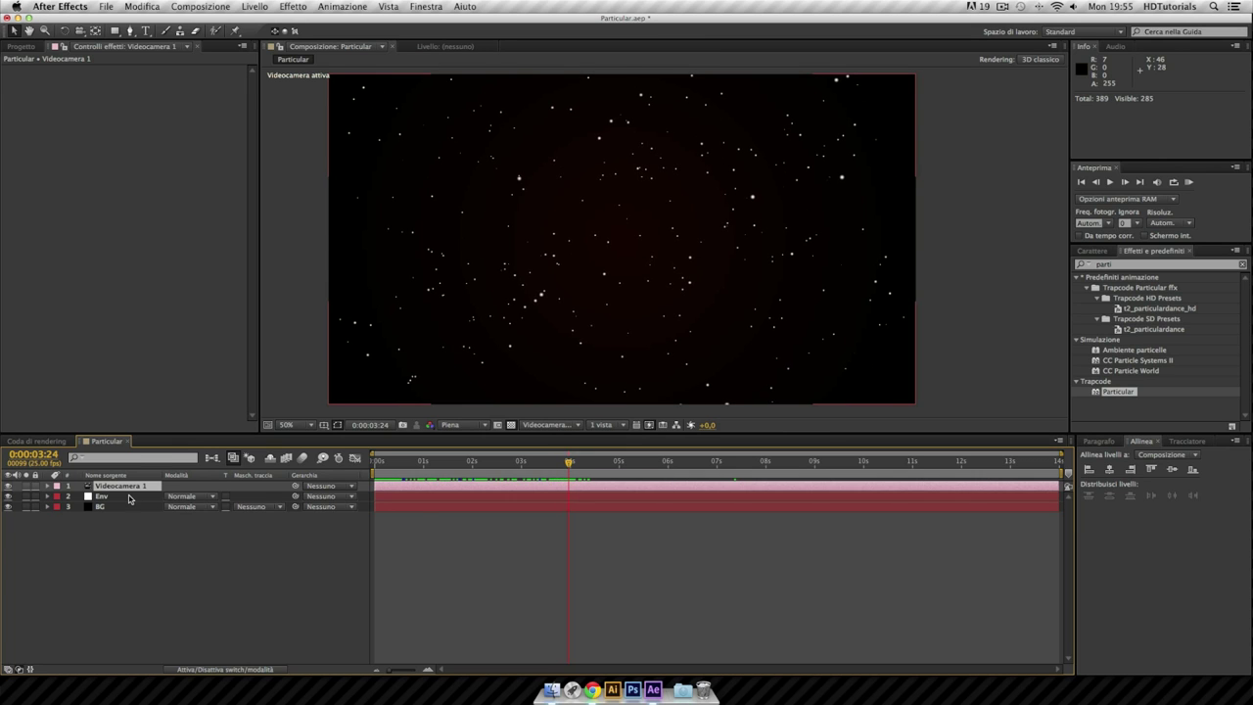
click(129, 498)
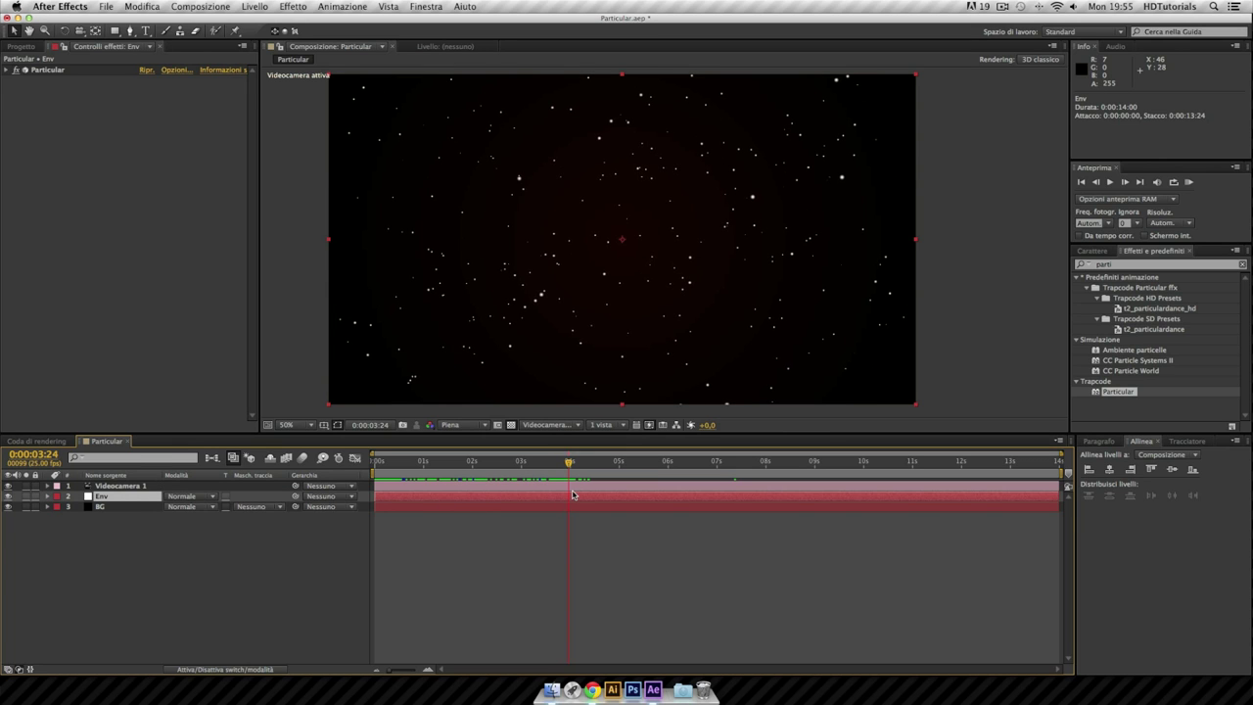
drag(572, 497, 380, 501)
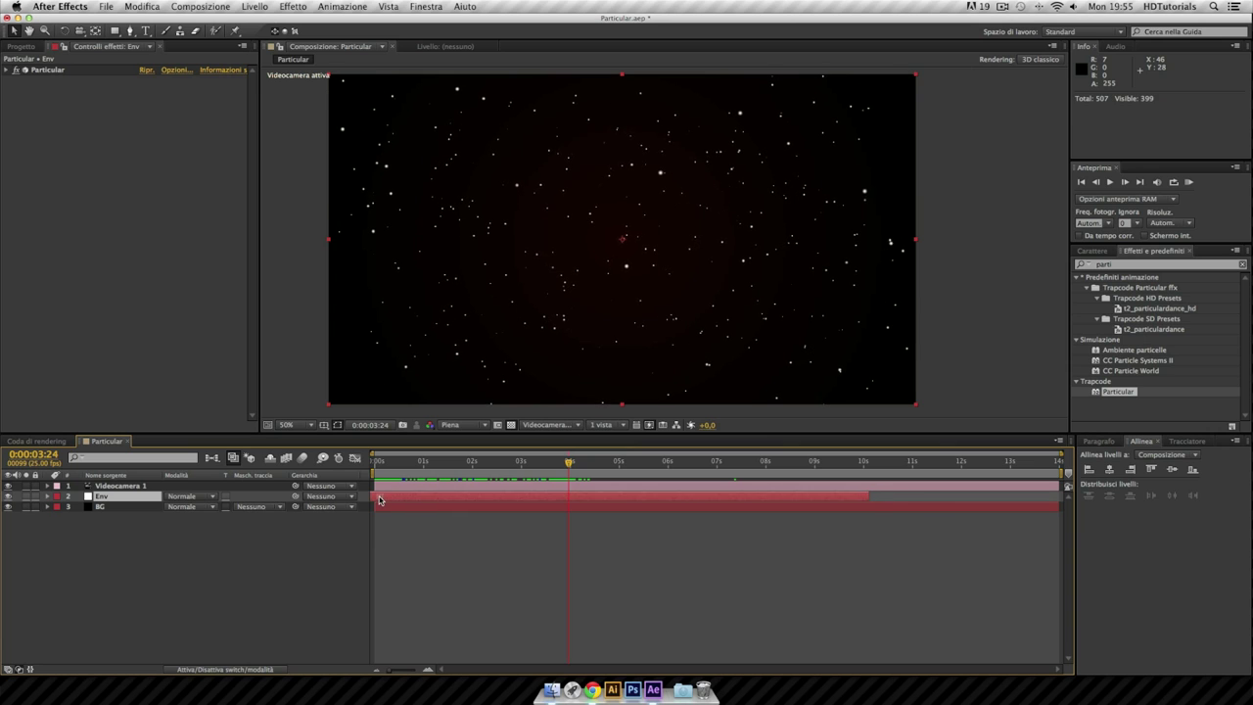
click(372, 461)
drag(373, 461, 675, 477)
Set a Videocamera 1 Position keyframe at 0:00:04:00 (960, 540, -2666.7).
click(392, 487)
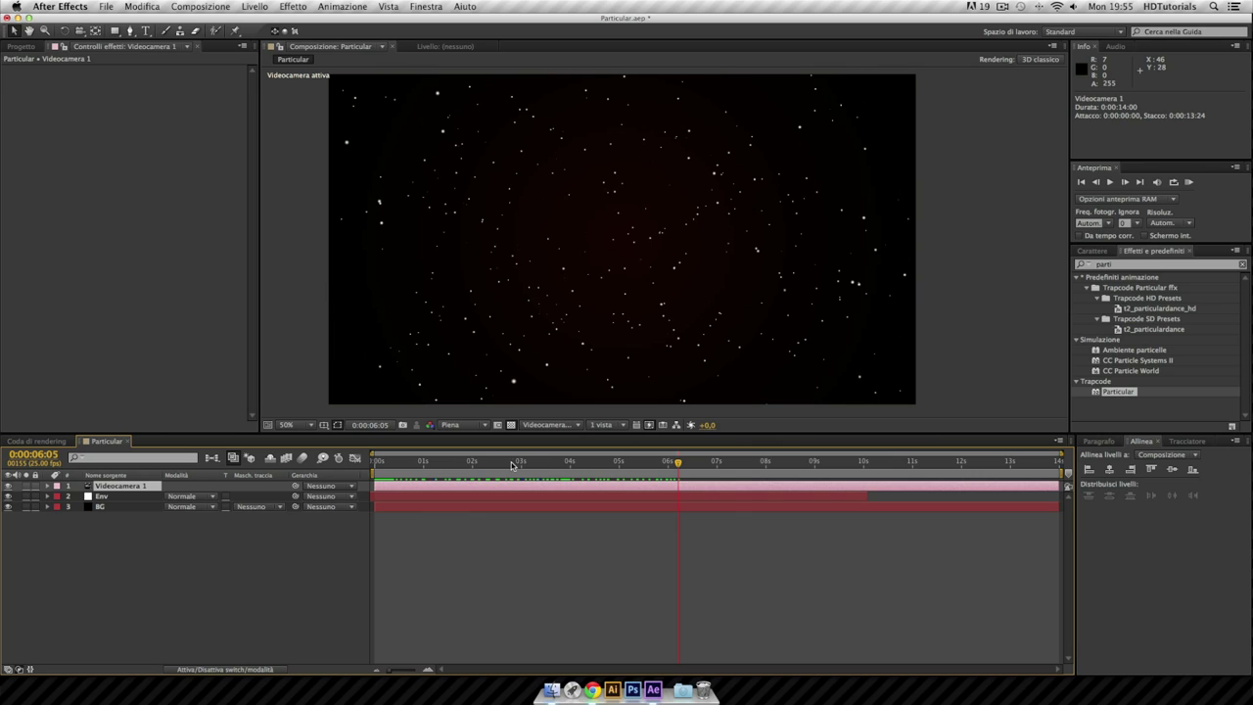
click(570, 462)
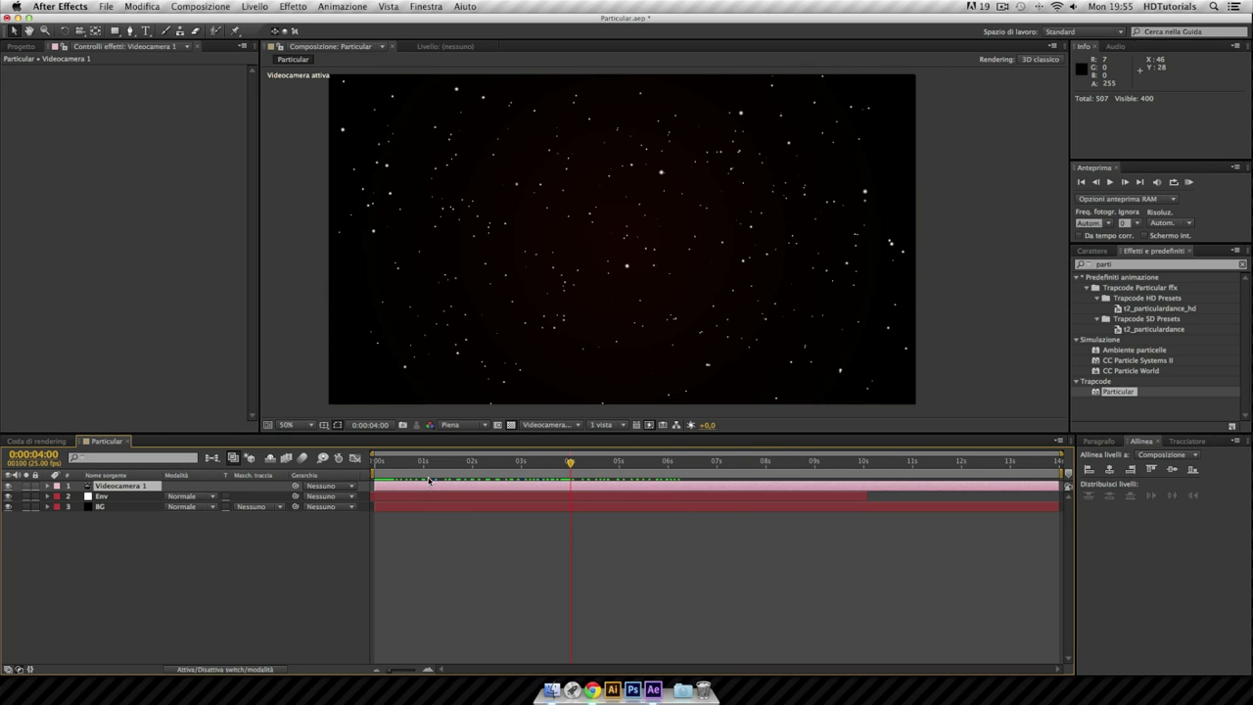
key(p)
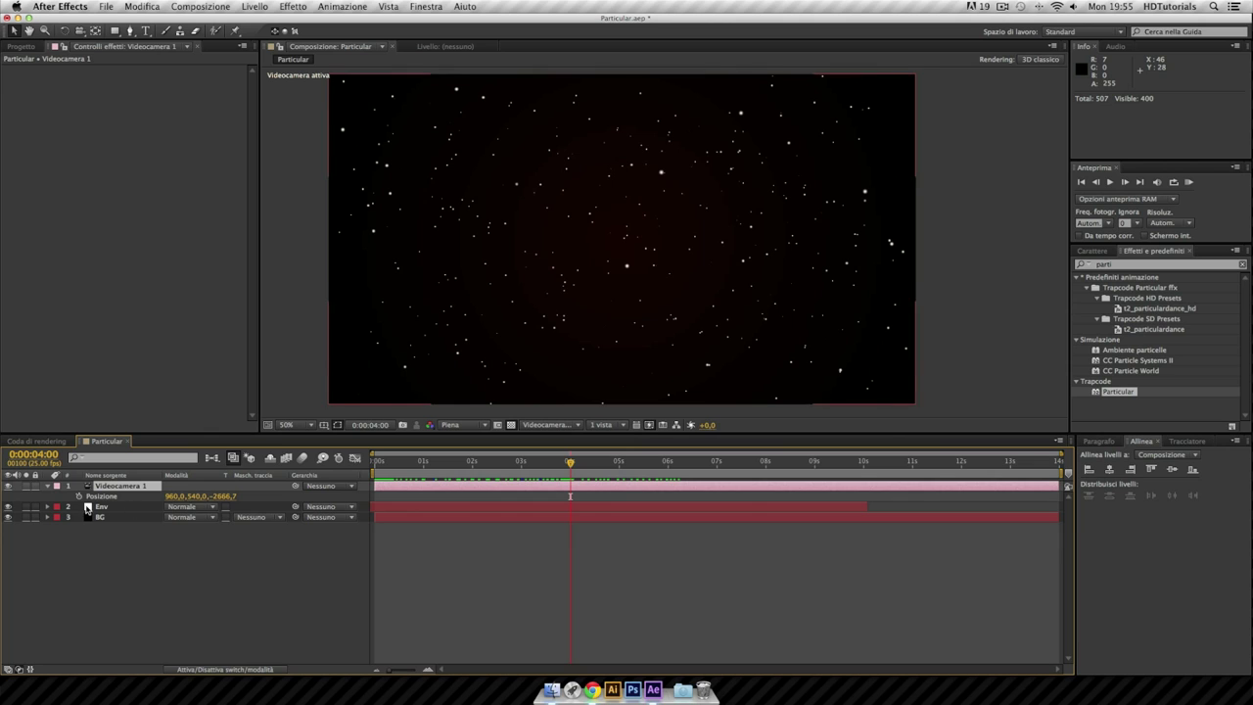
click(79, 497)
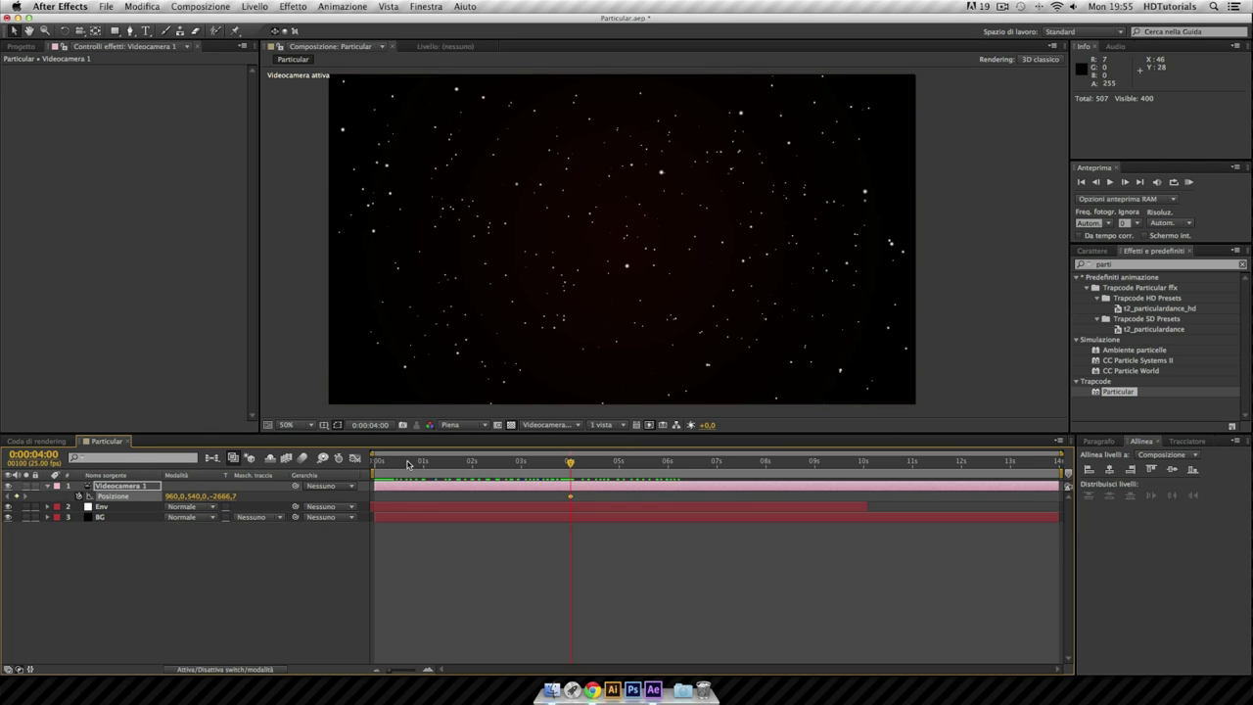
Set the camera's Z position to -500 at frame zero and preview the move.
drag(406, 464, 373, 466)
click(219, 497)
text(-500)
key(Return)
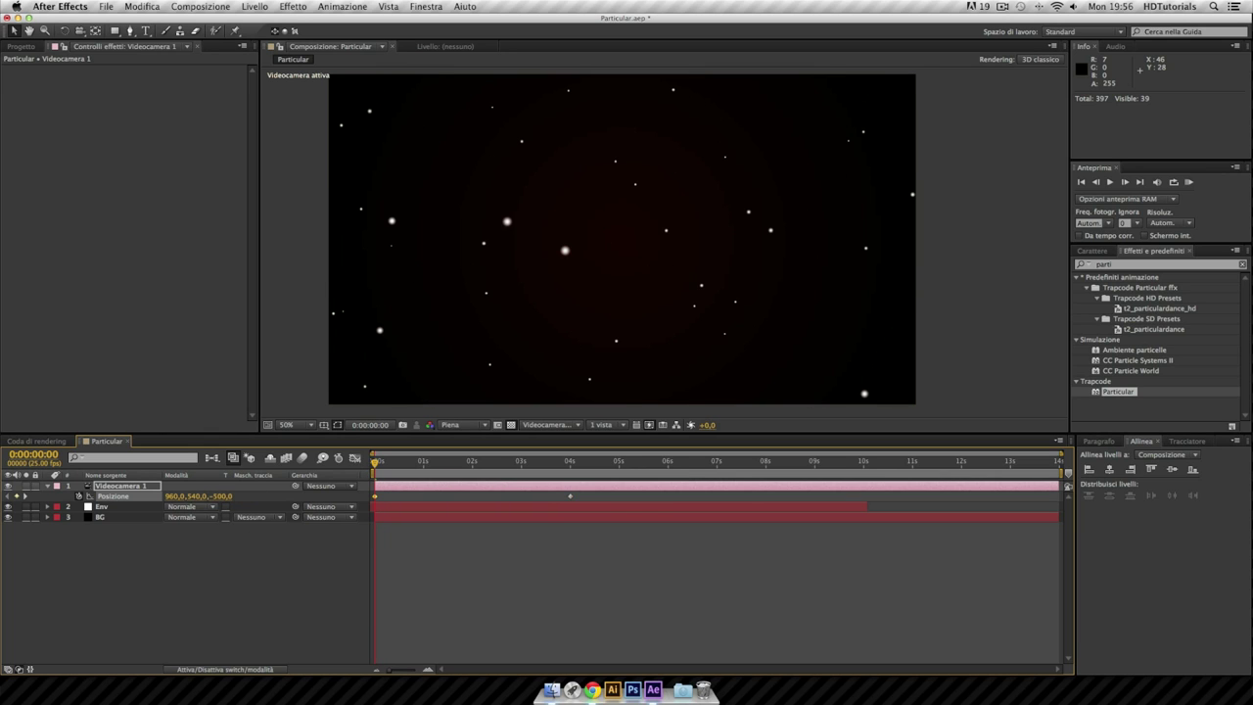
key(KP_0)
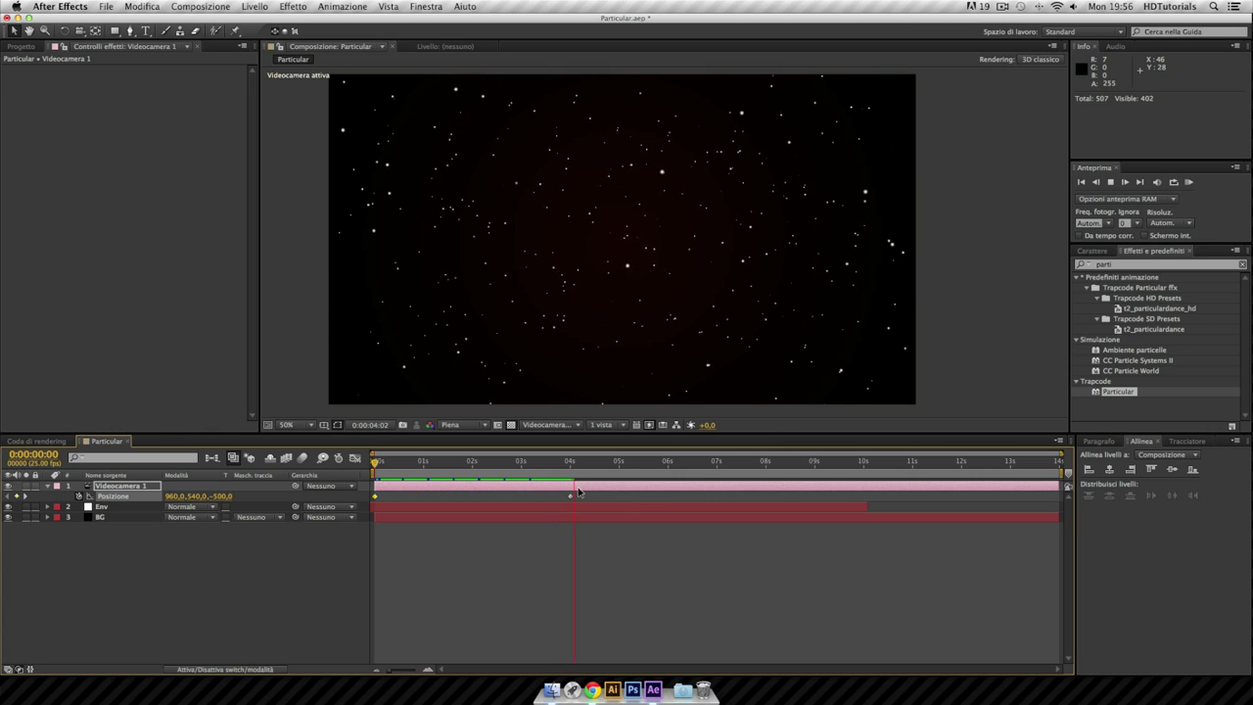
click(578, 490)
click(578, 498)
key(KP_0)
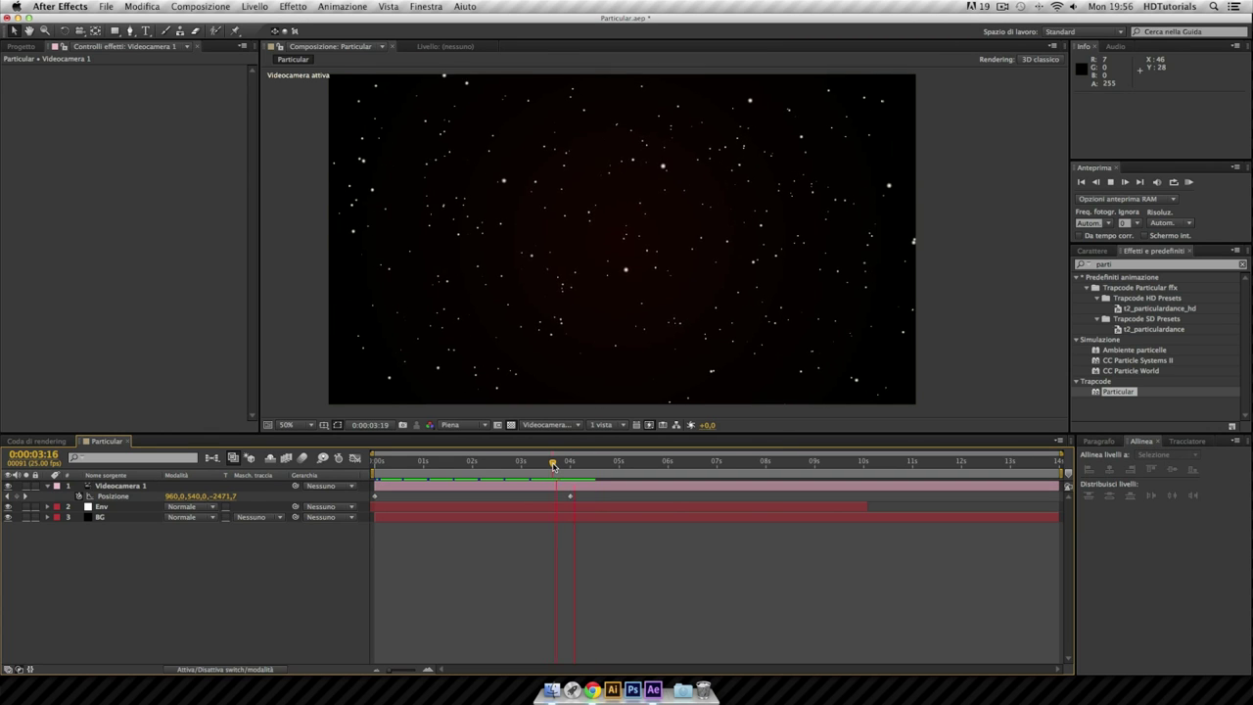
click(575, 497)
Apply Easy Ease (Regolazione automatica) to the 4-second Position keyframe and replay.
click(572, 497)
right_click(572, 498)
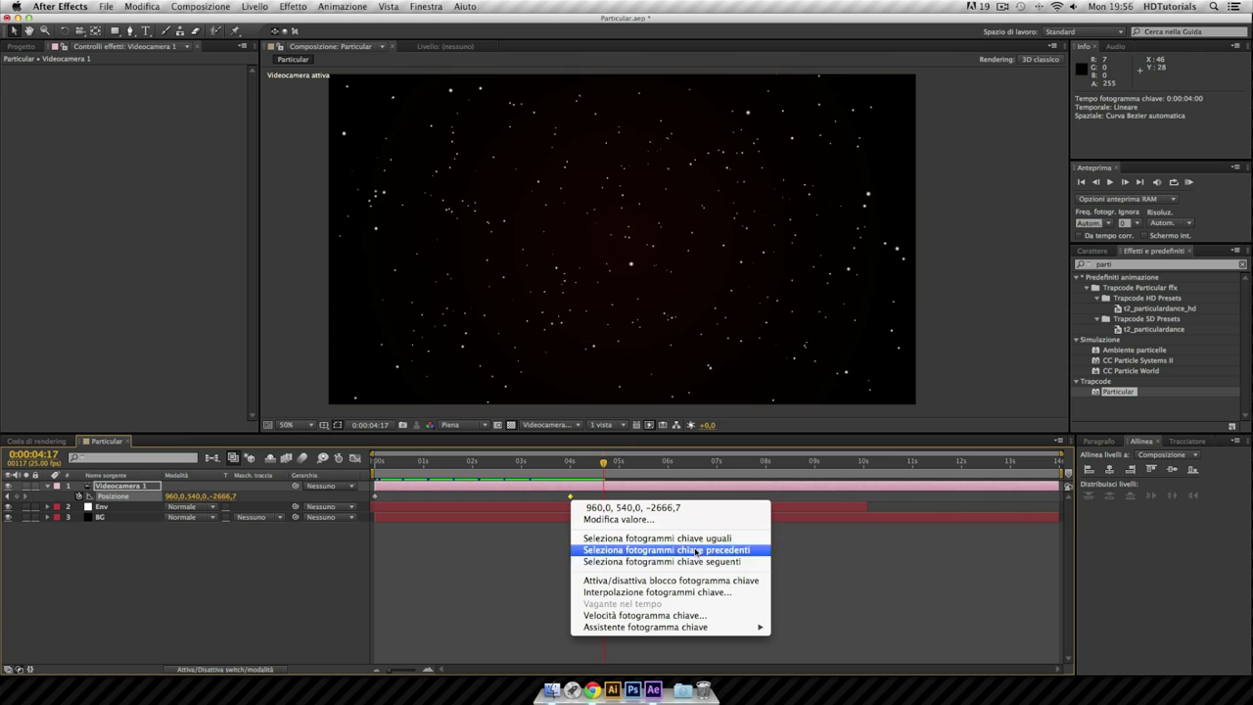
mouse_move(659, 629)
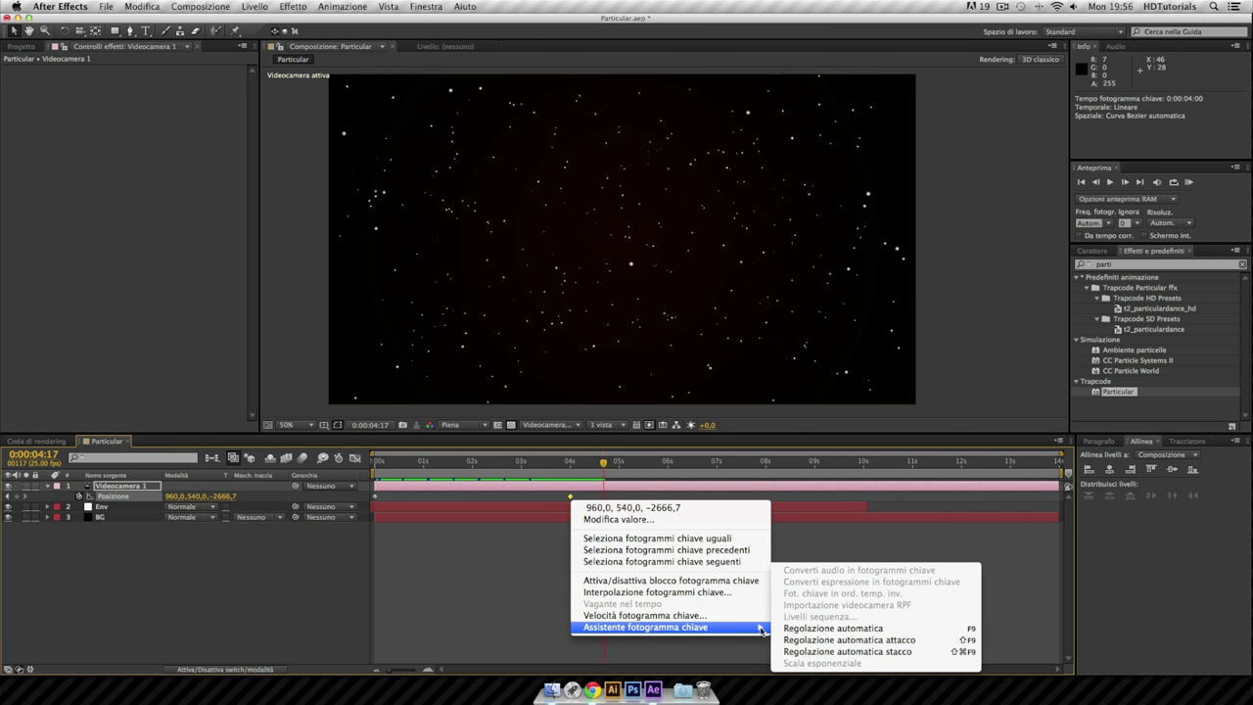
click(832, 628)
click(528, 461)
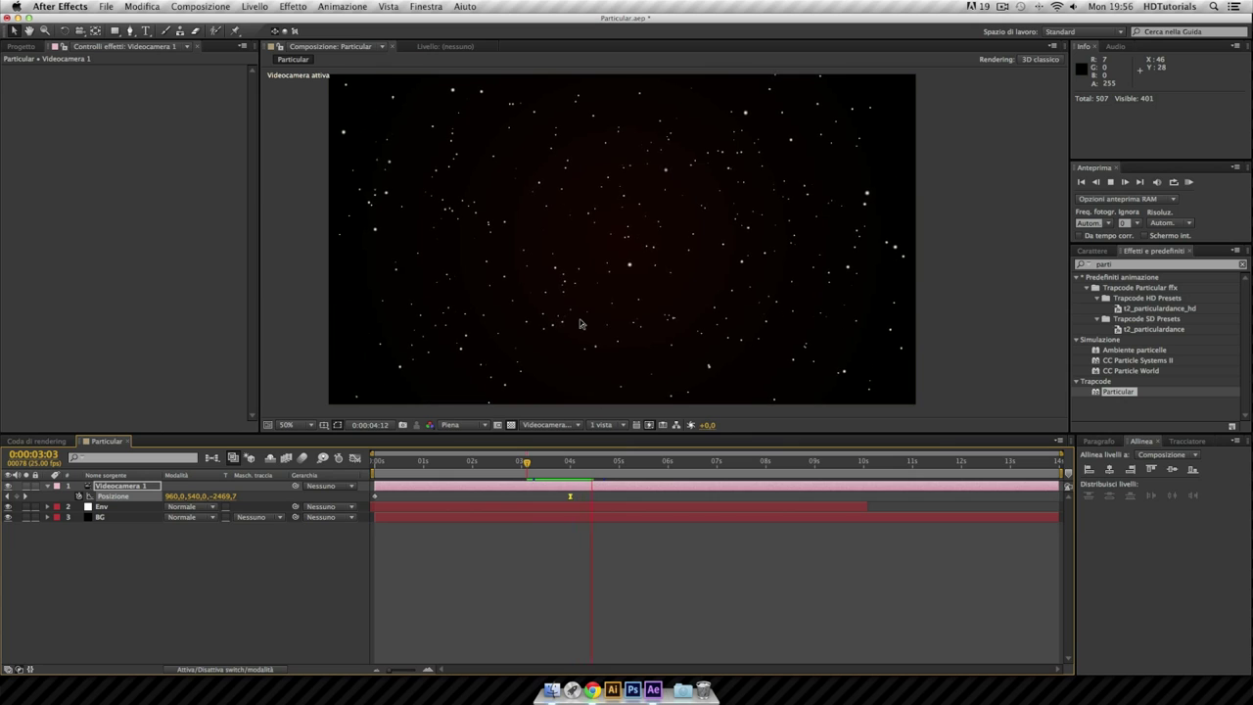
click(589, 528)
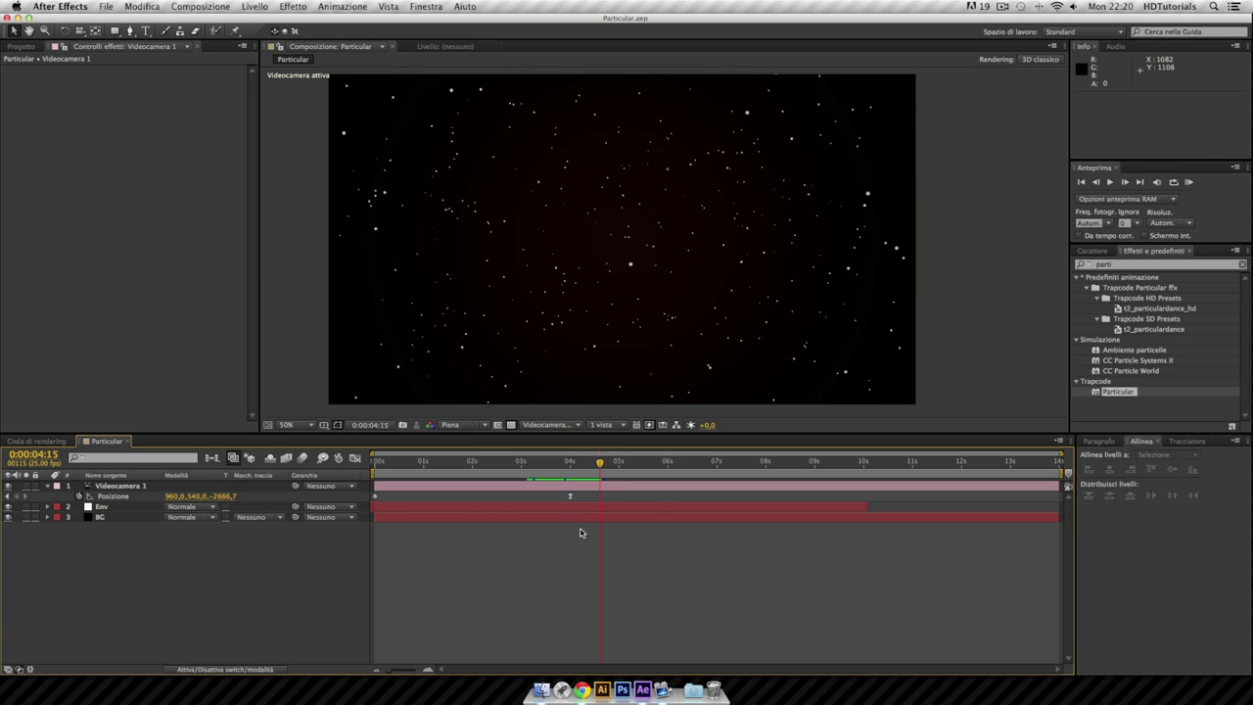
click(587, 515)
Create a new solid layer named Particular.
click(254, 6)
mouse_move(262, 20)
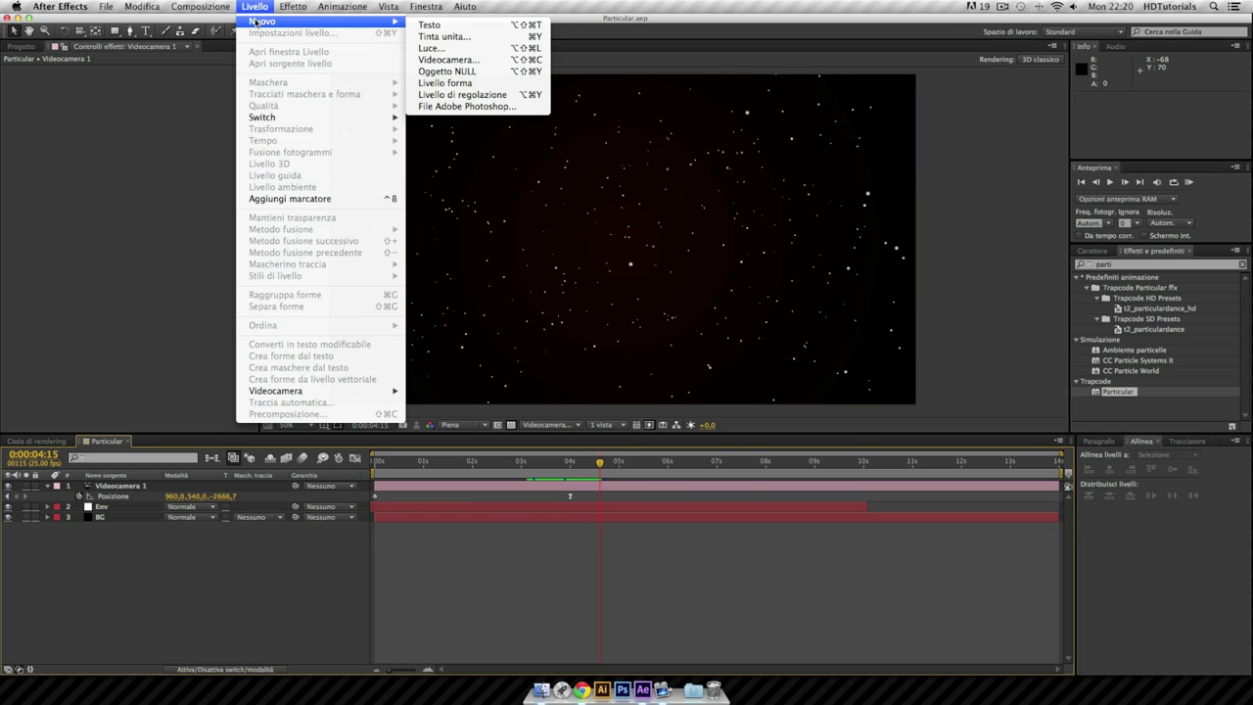
click(455, 36)
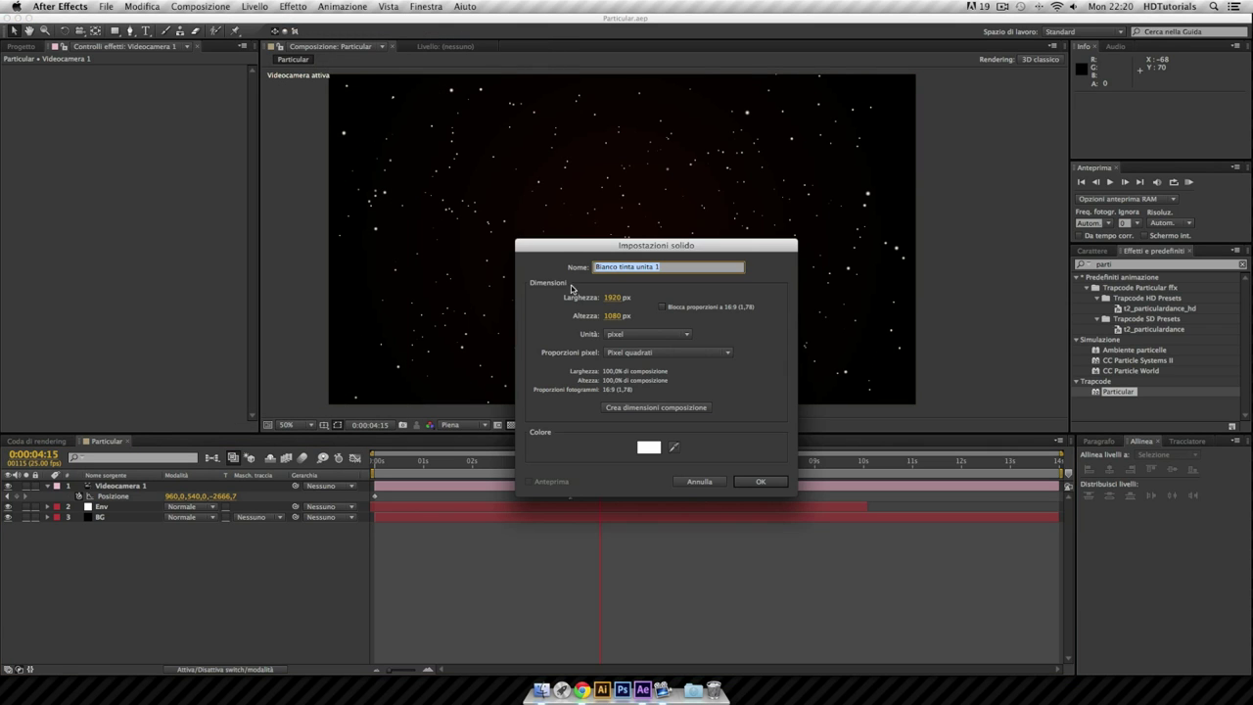
text(Particular)
key(Return)
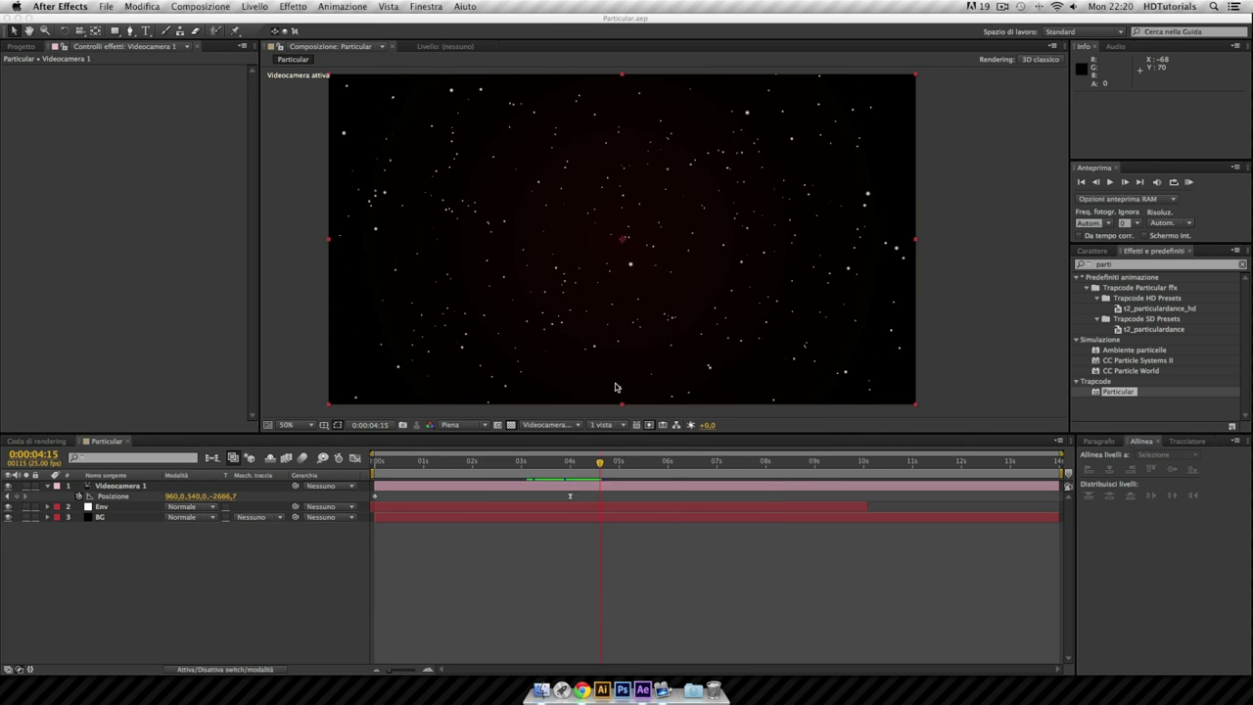
Apply Trapcode Particular to the solid and hide the Env starfield layer.
drag(1131, 392, 755, 301)
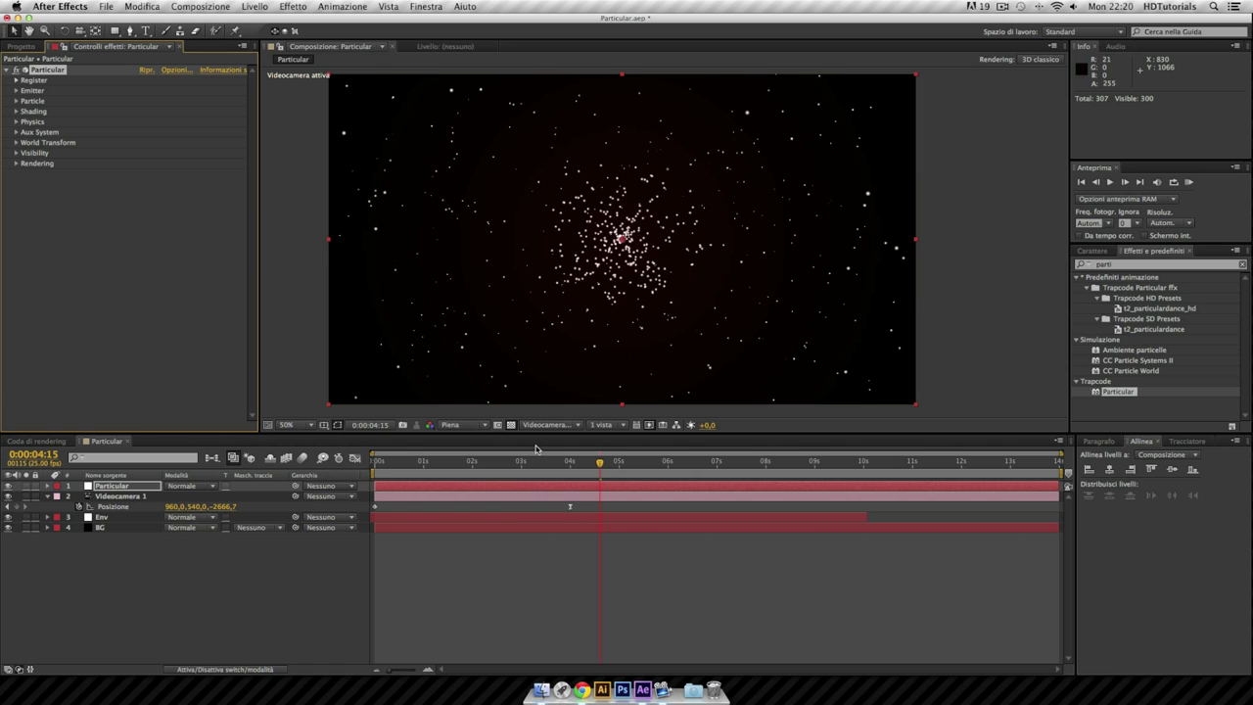
click(9, 519)
click(229, 293)
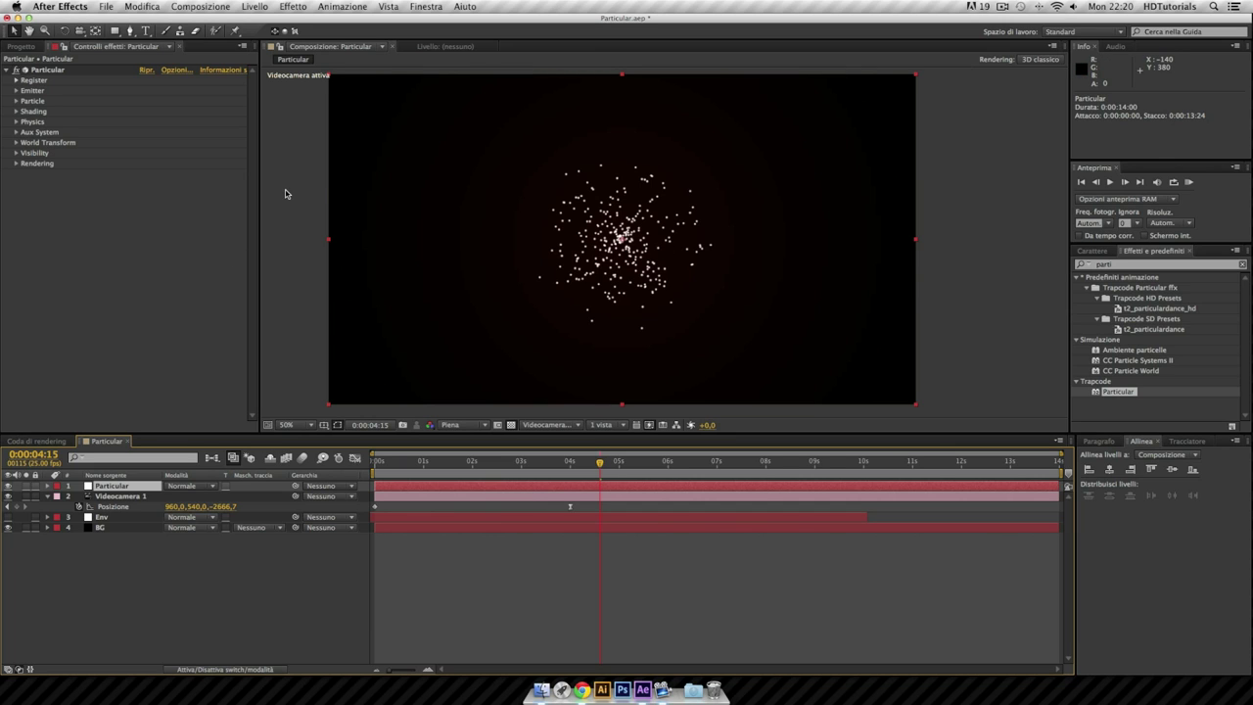
Set Particular's Emitter Type to Light(s) and dismiss the Emitter-named lights notice.
click(15, 91)
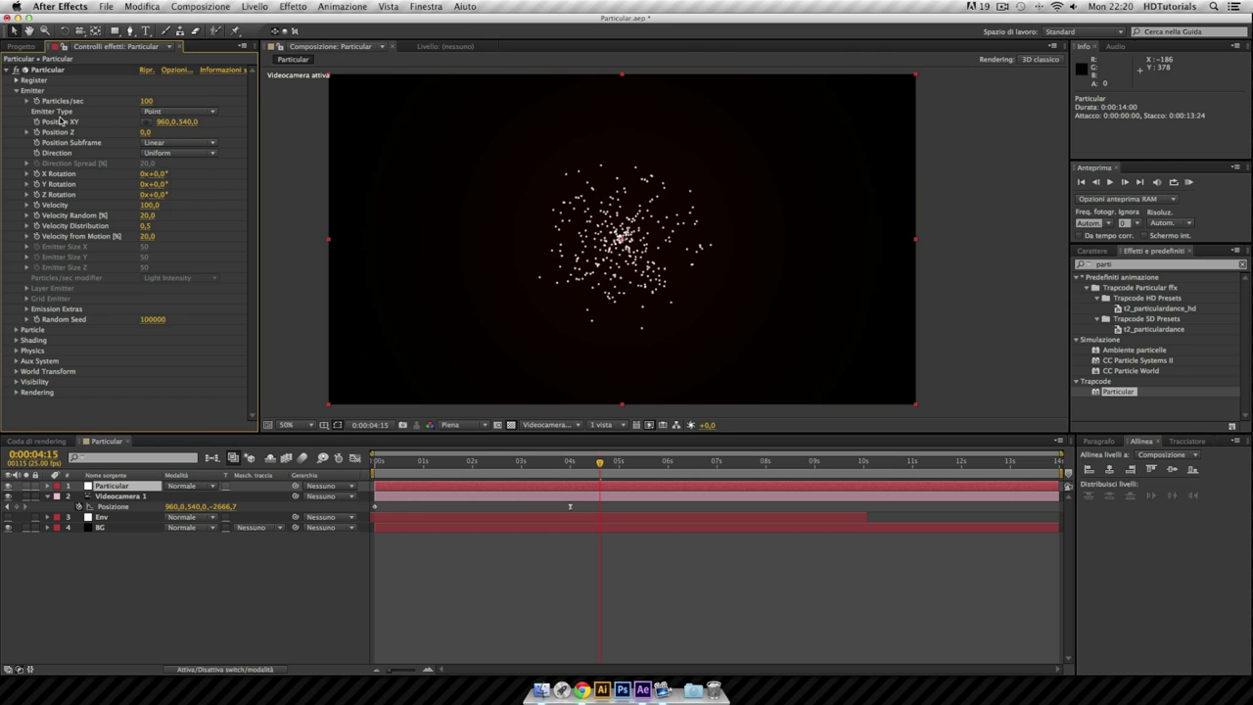
click(168, 115)
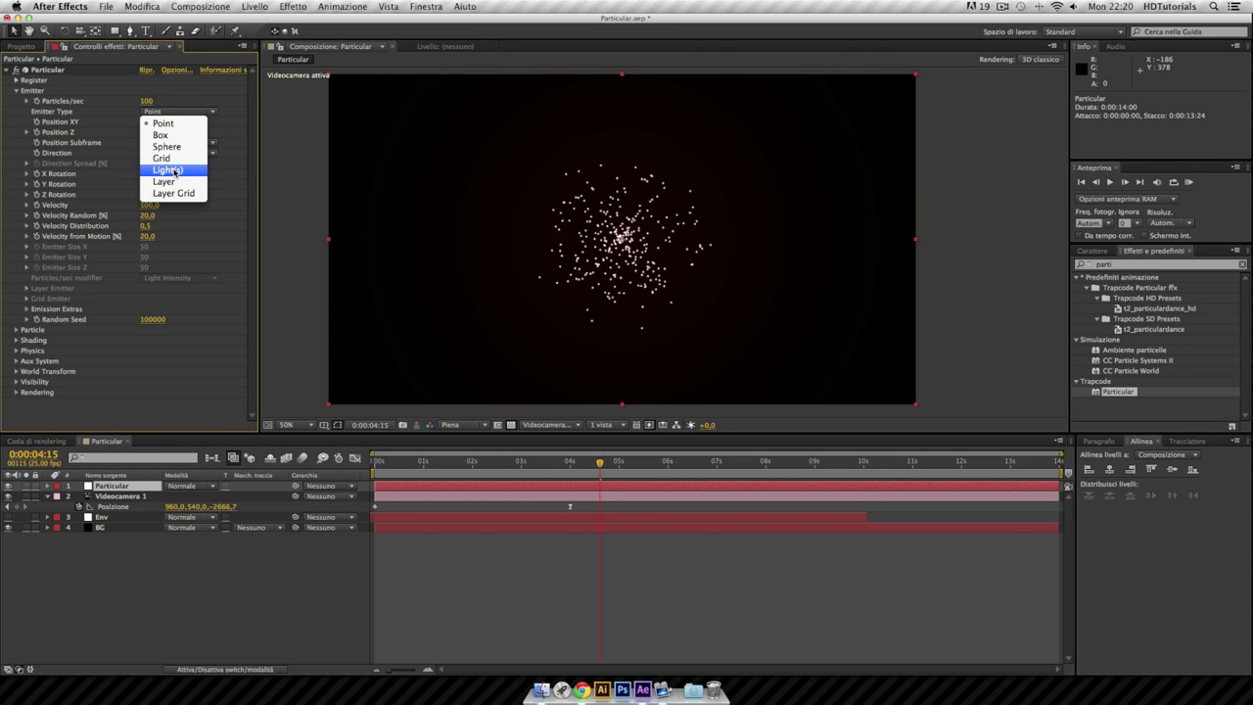
click(176, 171)
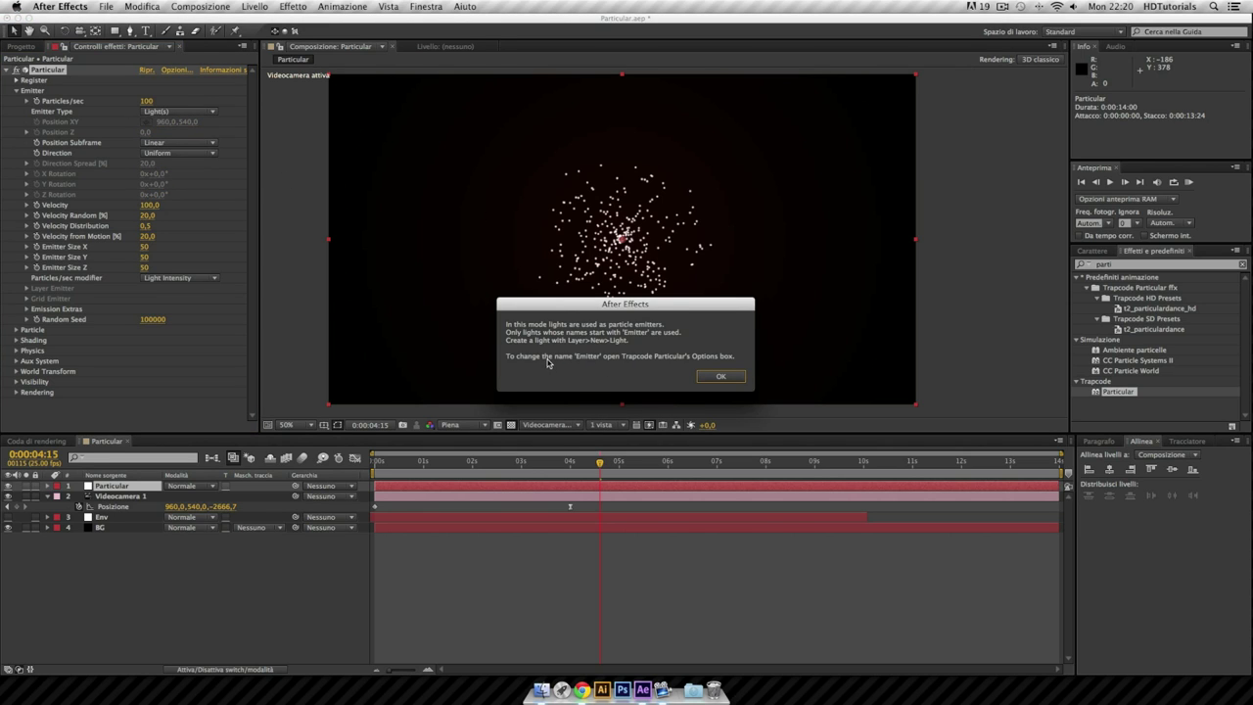
click(720, 378)
Add a point light layer named Emitter.
click(255, 7)
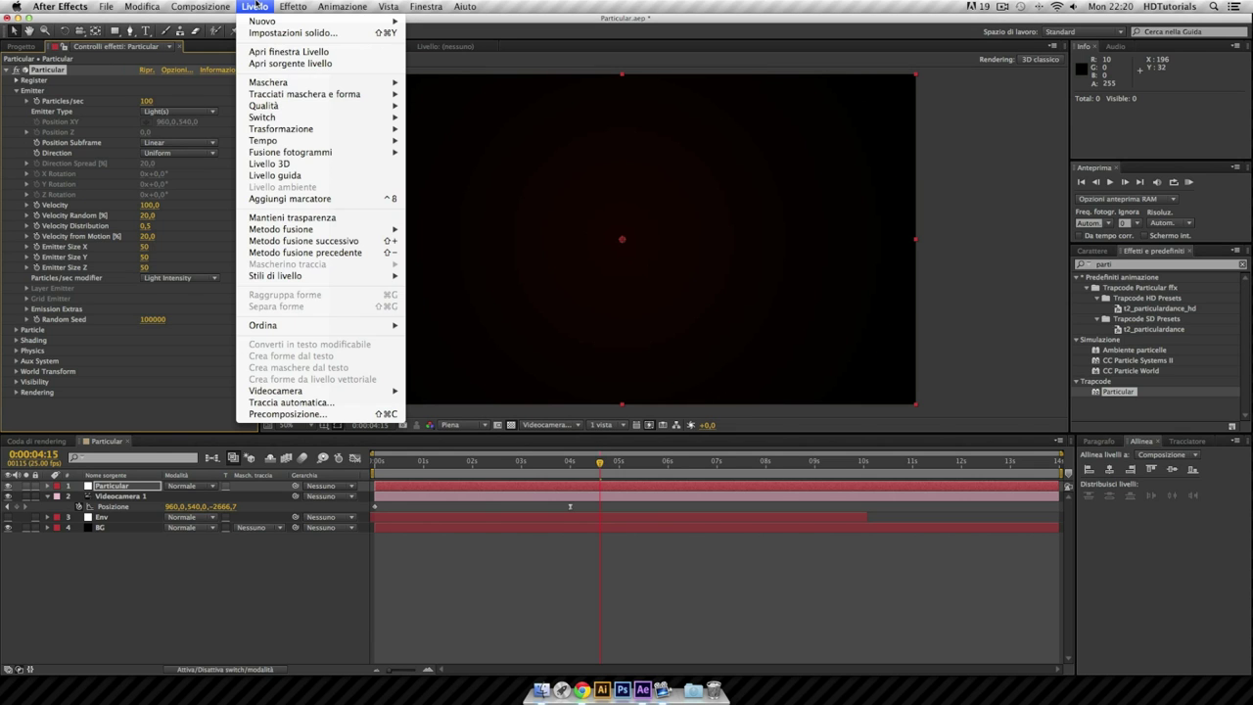
mouse_move(294, 20)
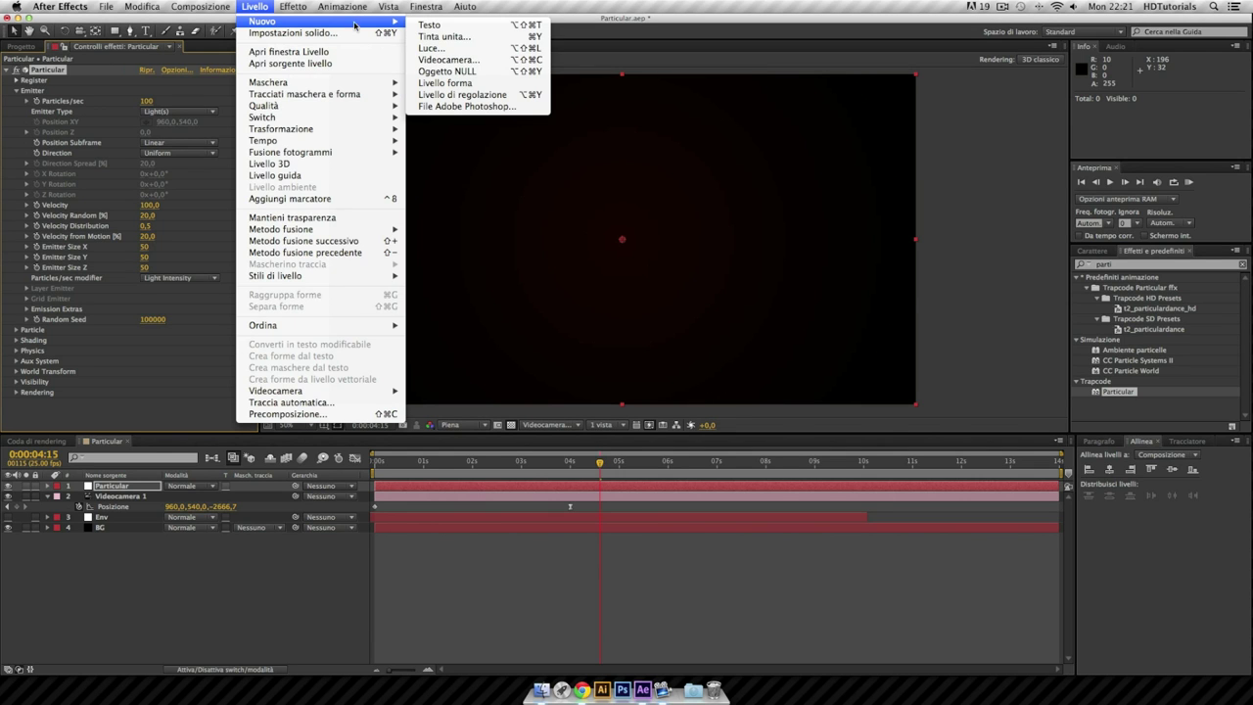
click(502, 49)
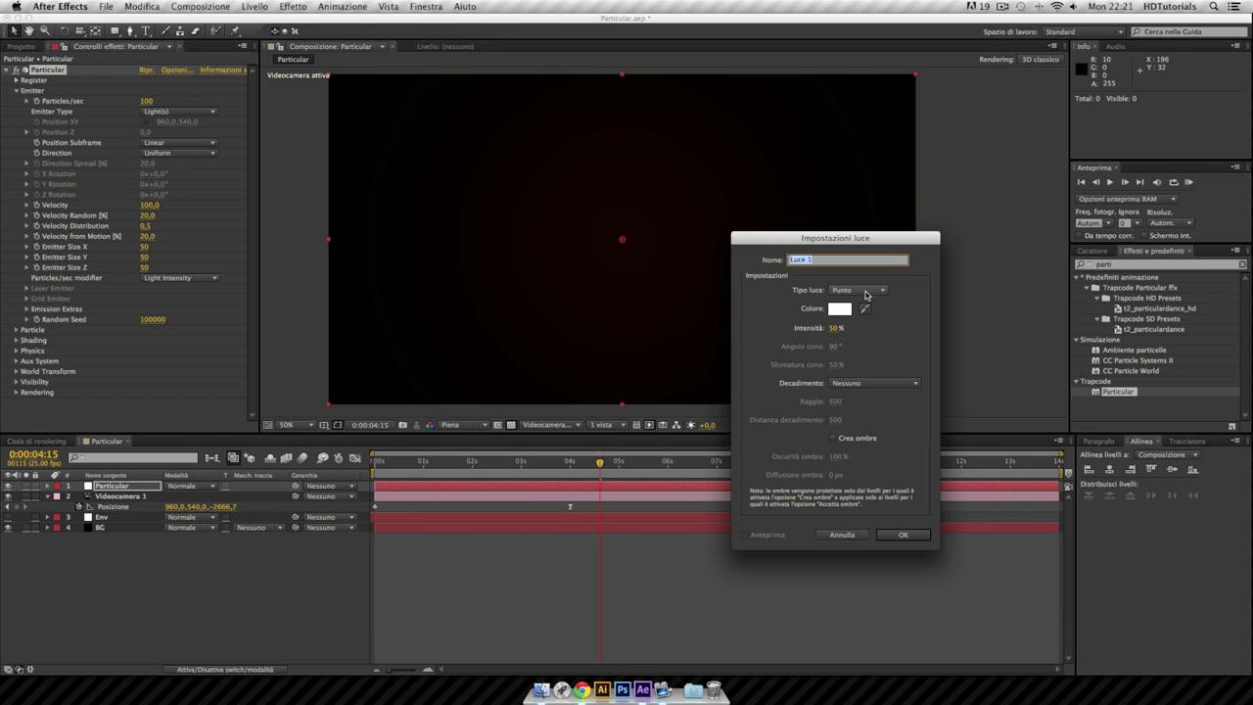
click(866, 292)
click(880, 291)
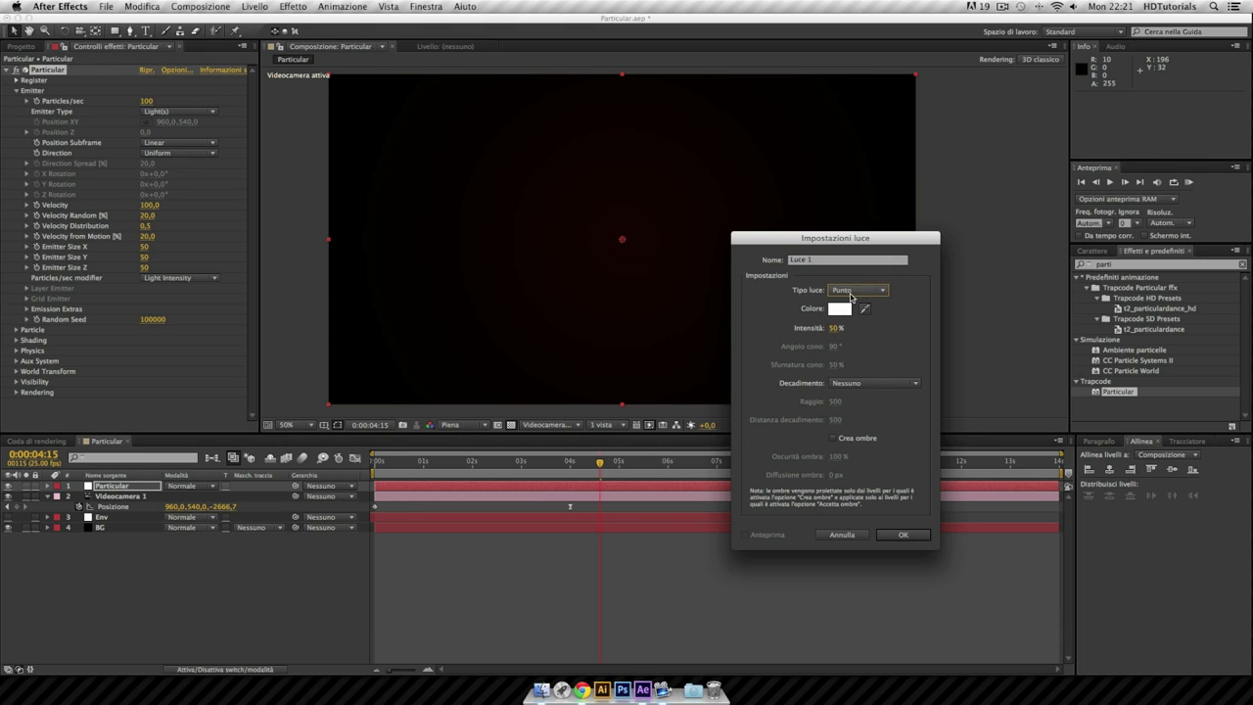
click(829, 261)
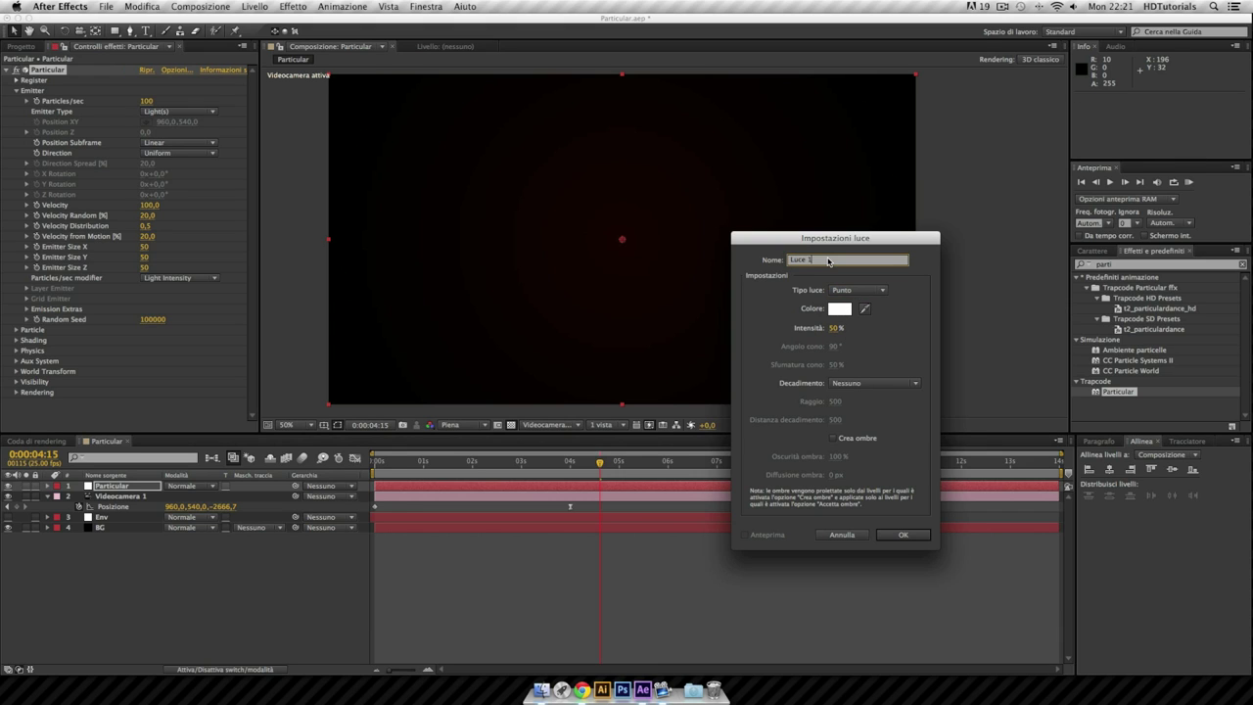
key(BackSpace)
text(Emitter)
key(Return)
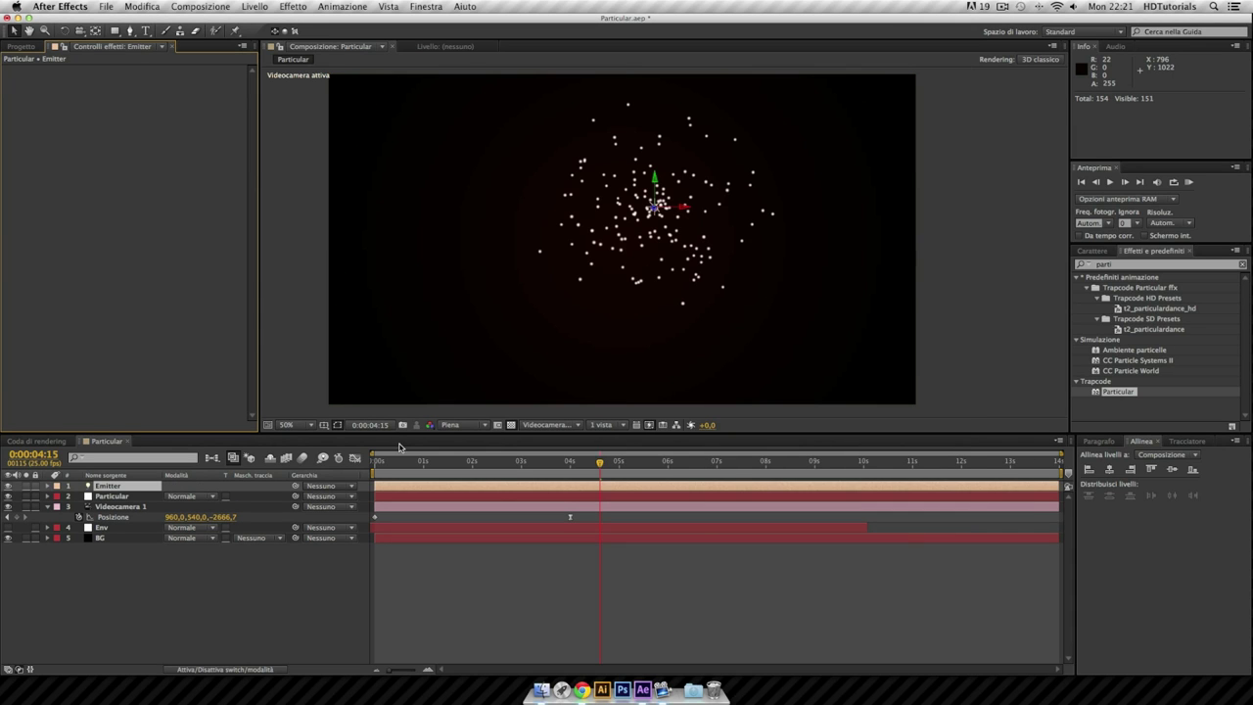
Nudge the Emitter light along X, delete its duplicate, and return to frame zero.
click(140, 486)
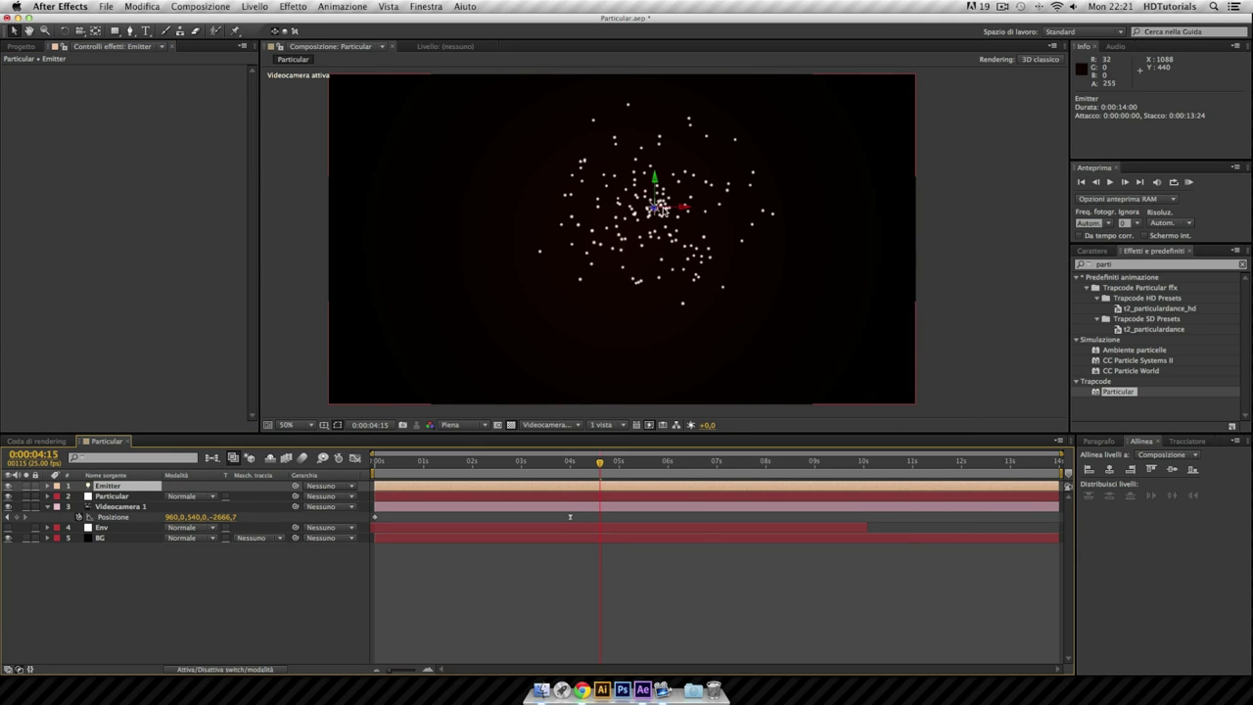
mouse_move(681, 208)
mouse_down()
mouse_move(595, 227)
mouse_move(667, 233)
mouse_up()
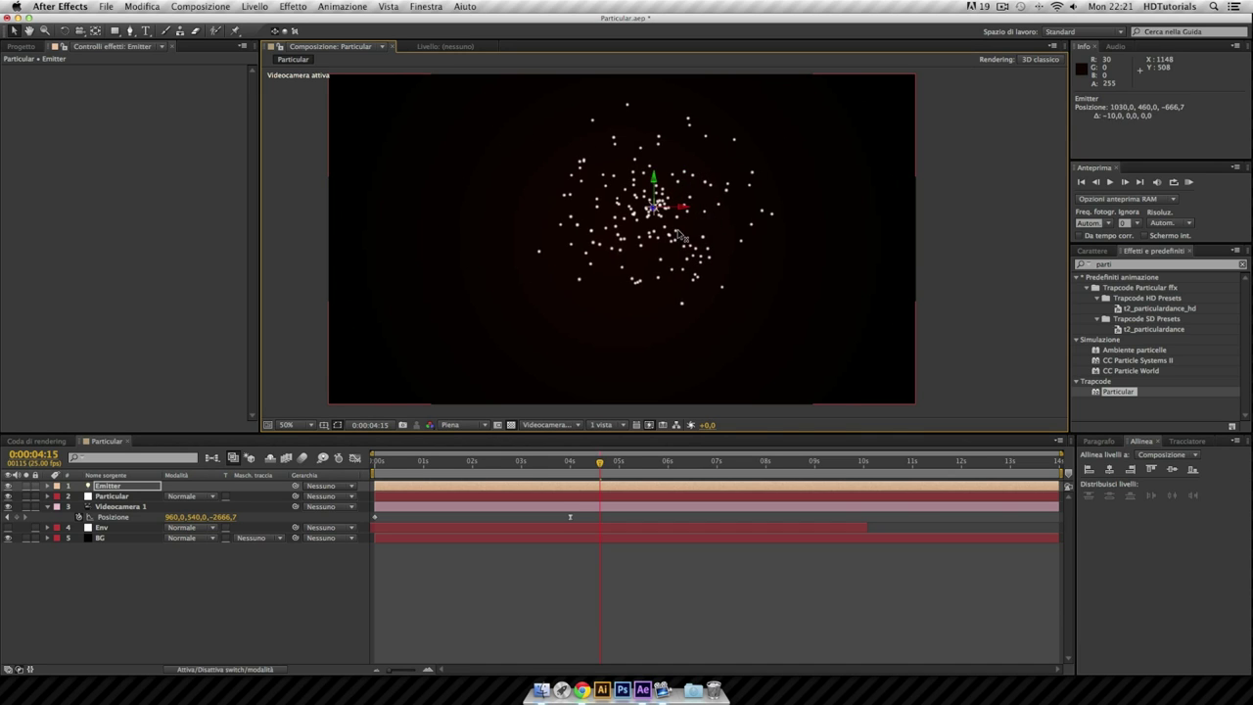
key(Return)
key(ctrl+d)
click(132, 506)
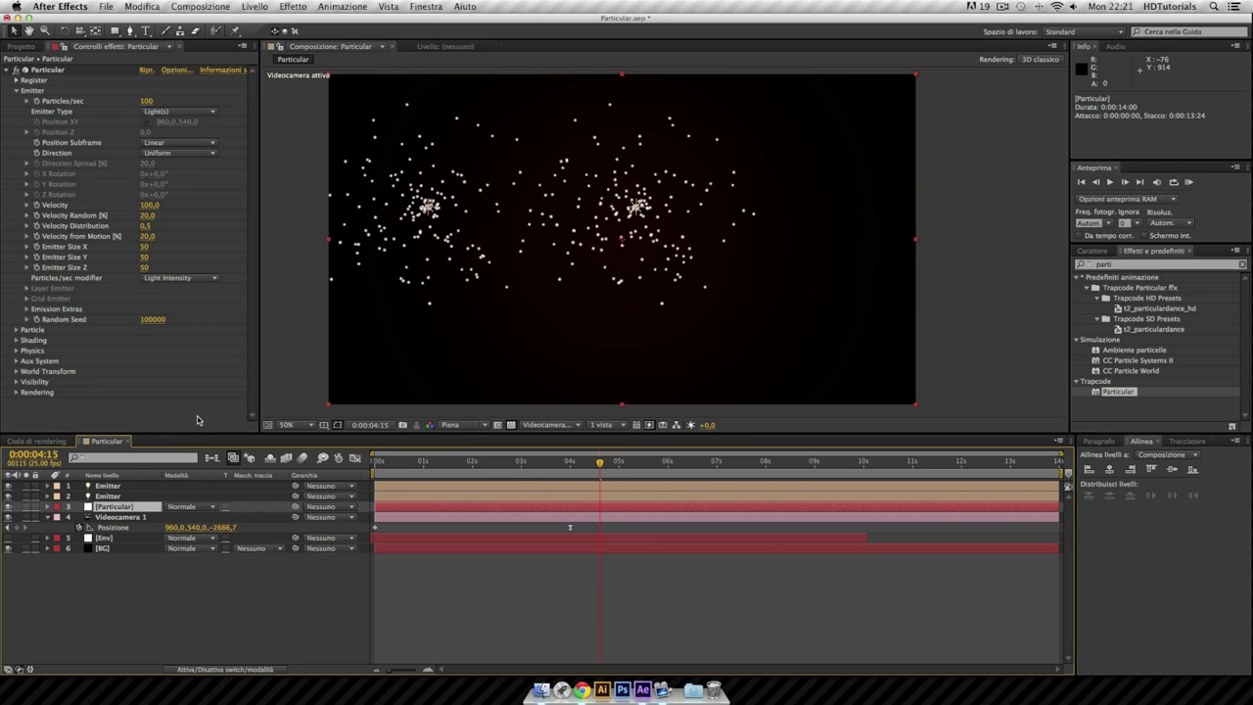
click(133, 488)
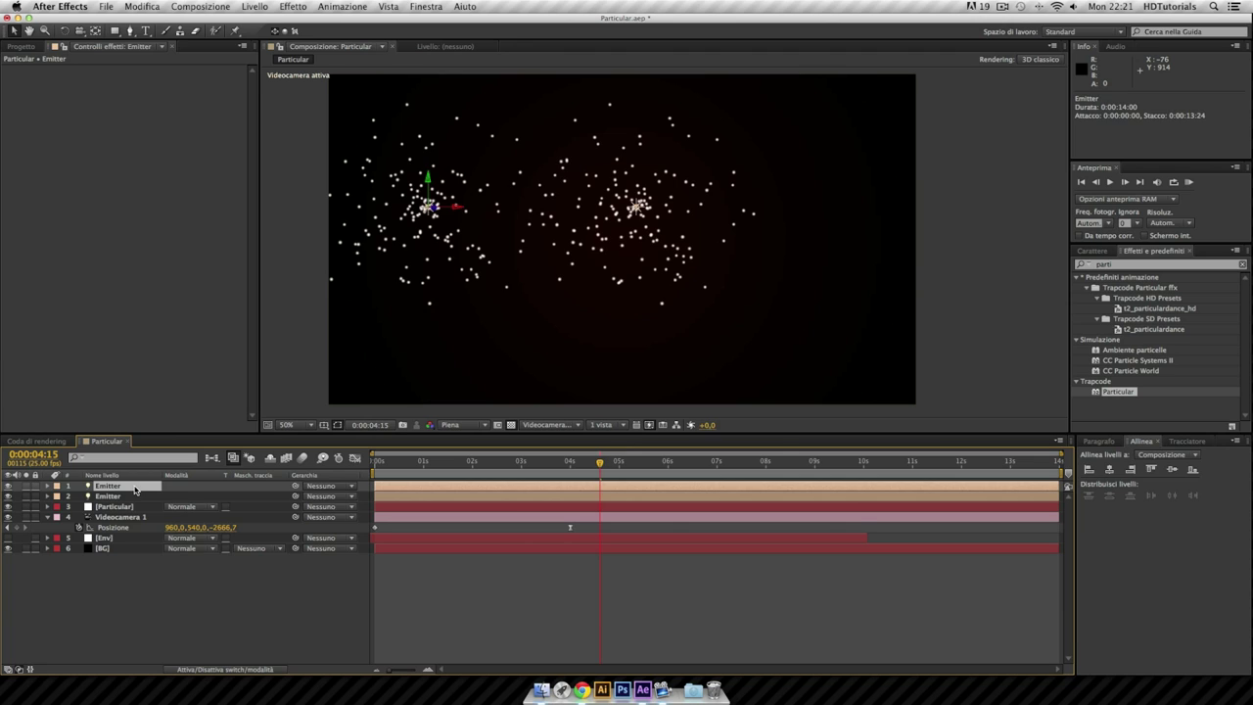
key(Delete)
key(Home)
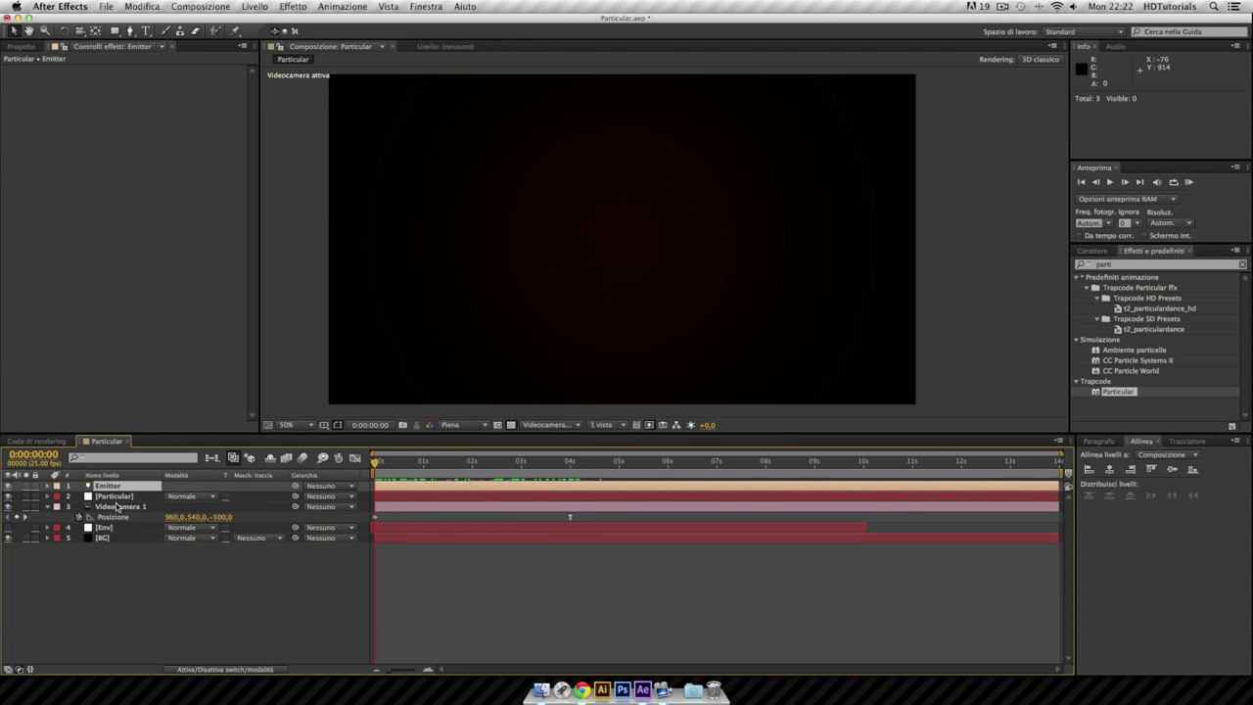
Key the Emitter's starting Position at Z 0 with X at 926.
key(p)
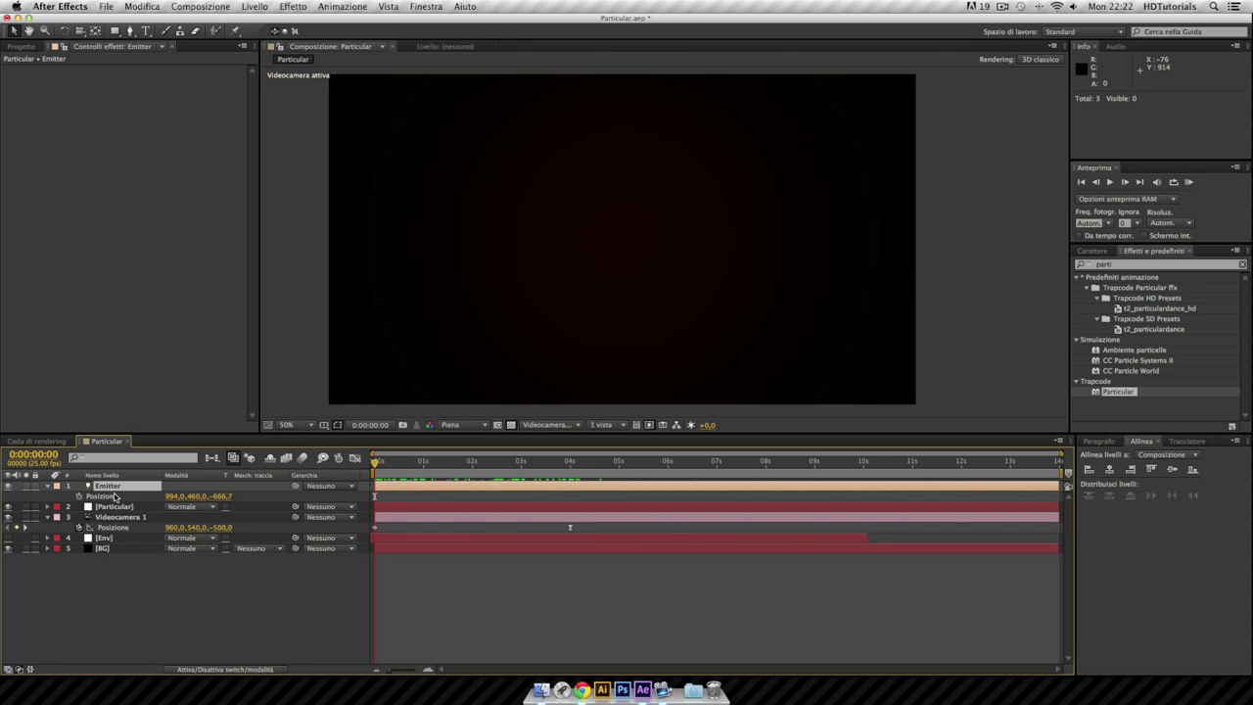
click(220, 496)
text(0)
key(Return)
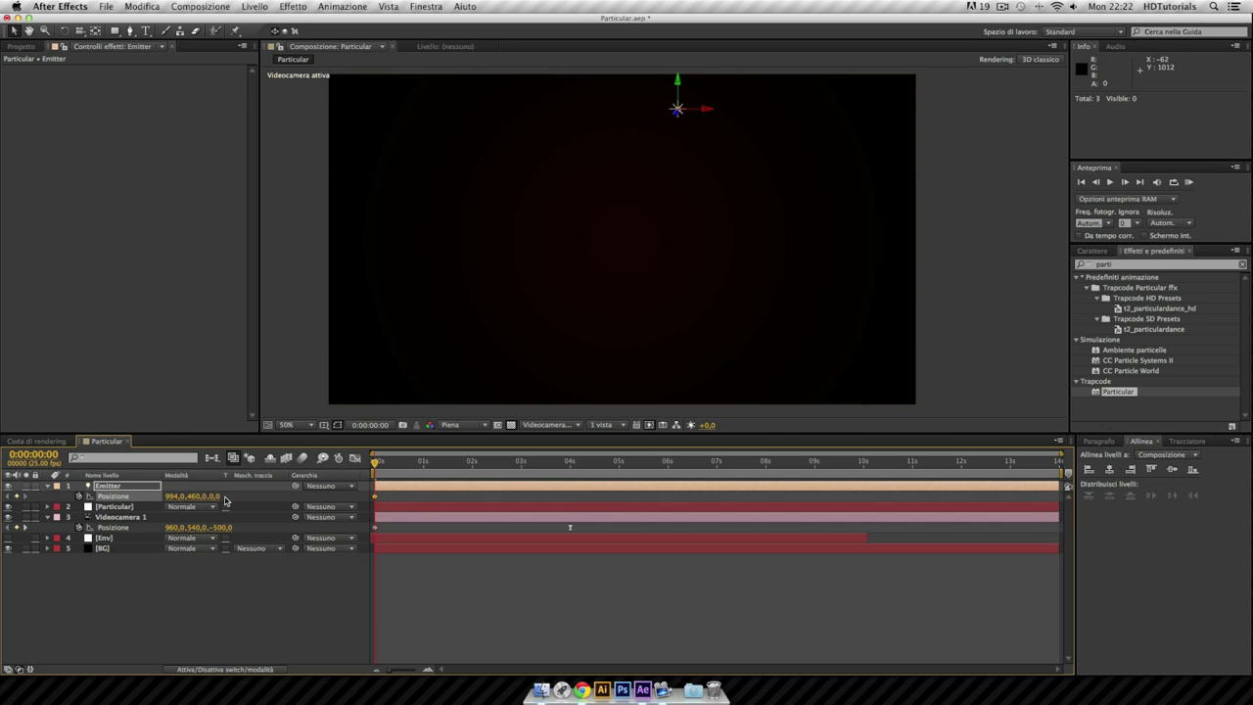
mouse_move(712, 113)
mouse_down()
mouse_move(746, 115)
mouse_move(739, 76)
mouse_up()
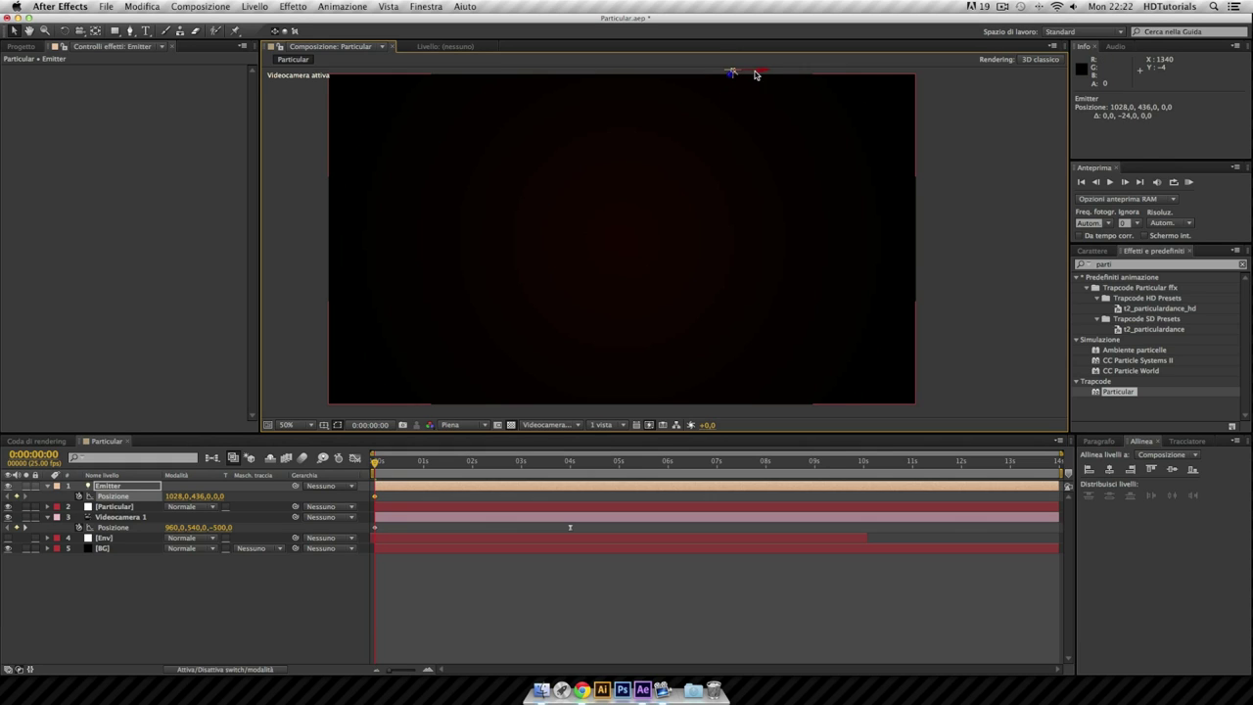
drag(737, 77, 732, 77)
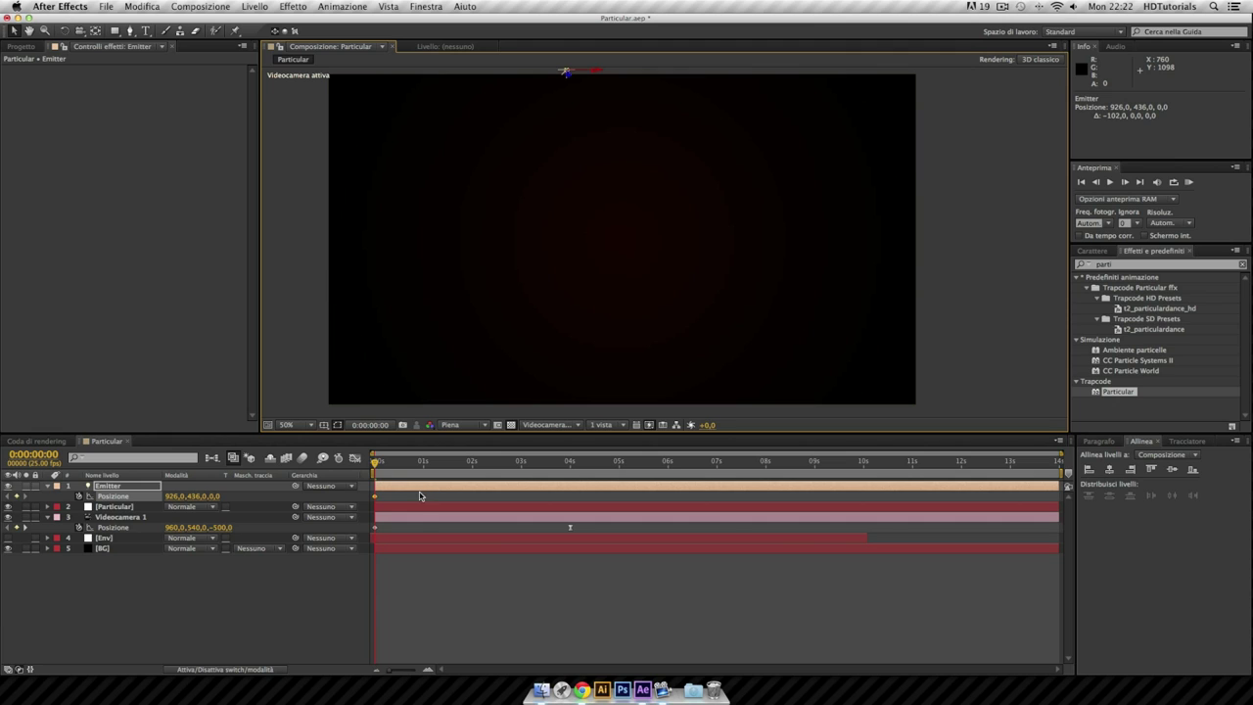
At 3 seconds, set the Emitter's Z position to -2300.
click(518, 462)
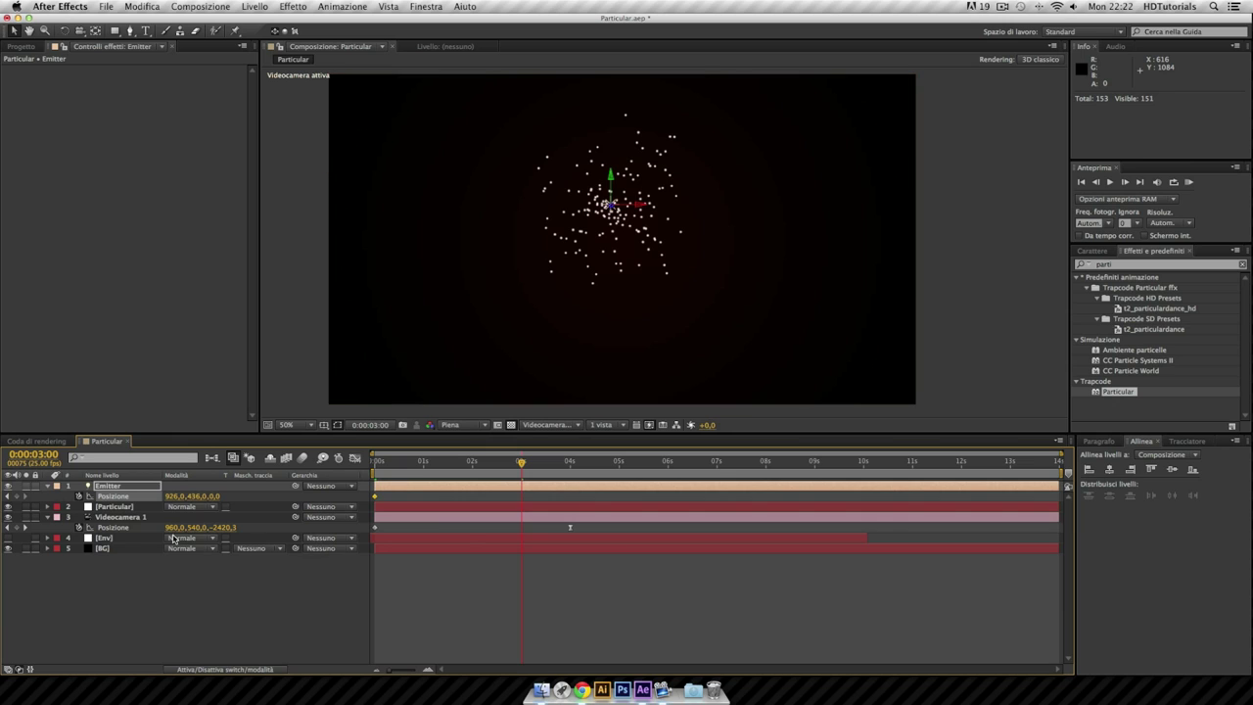
click(122, 518)
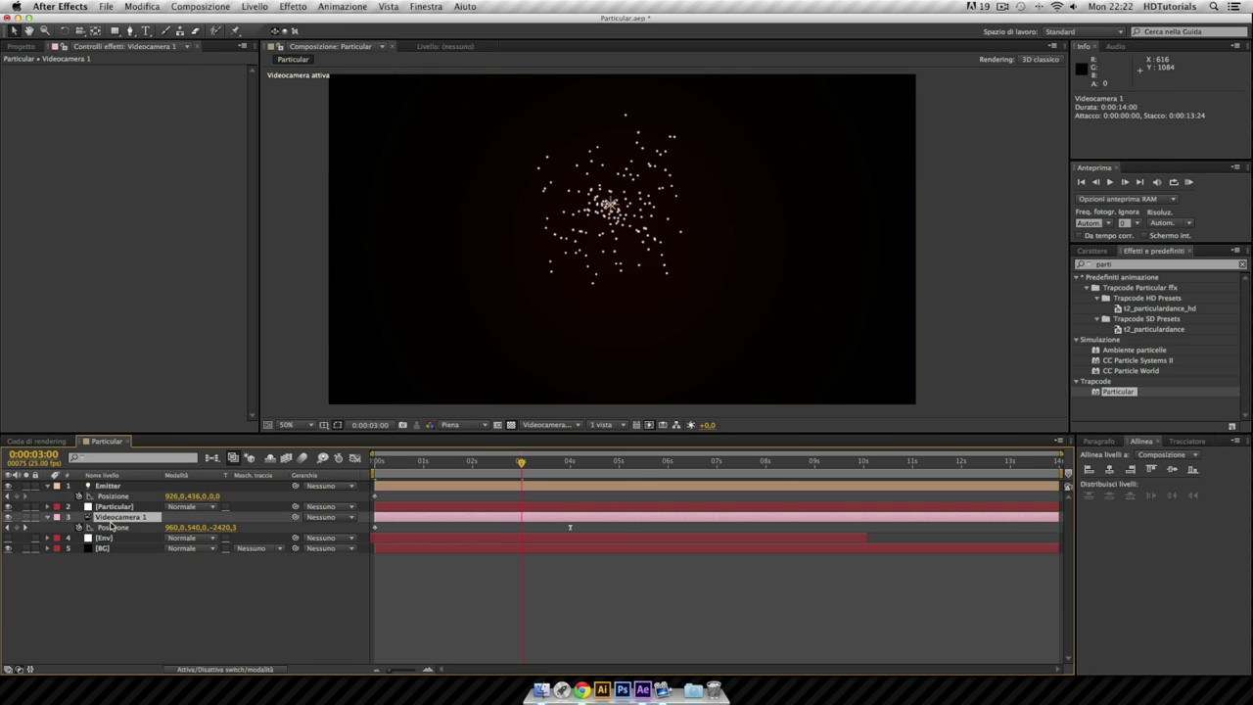
click(214, 497)
text(-2300)
key(Return)
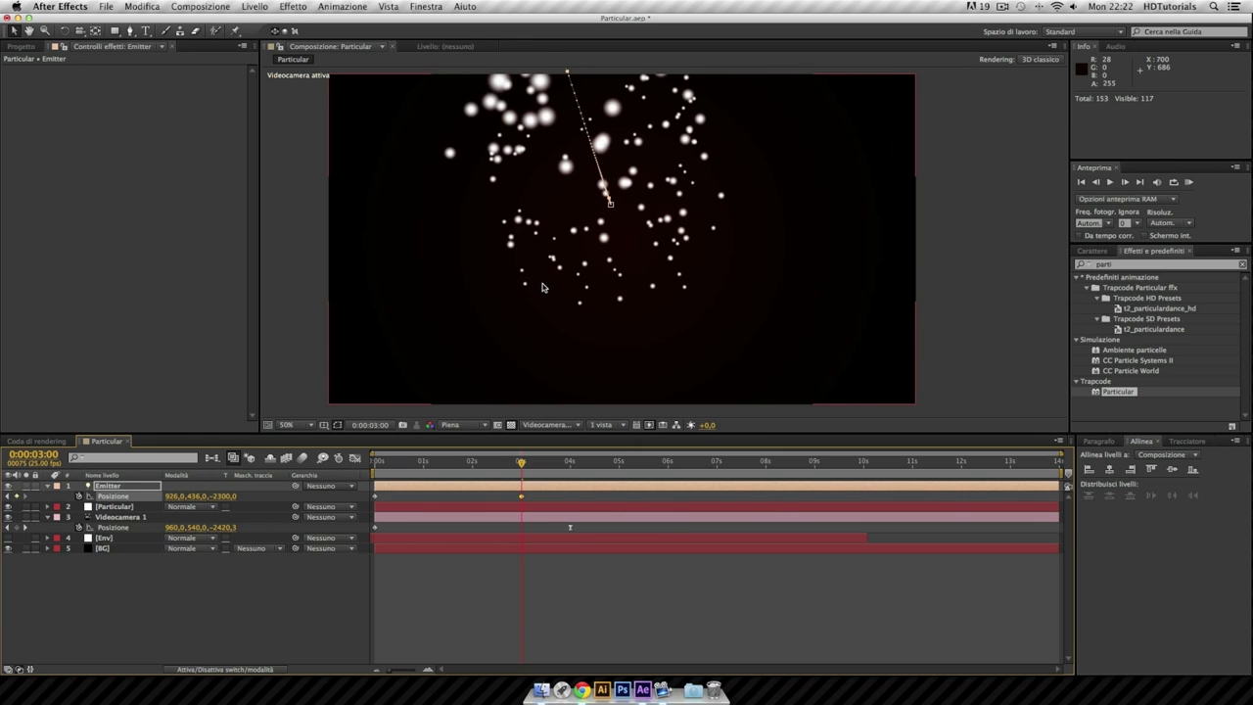
Zoom the viewer to 12.5% and drag the Emitter to about X 910, Y 524.
click(311, 425)
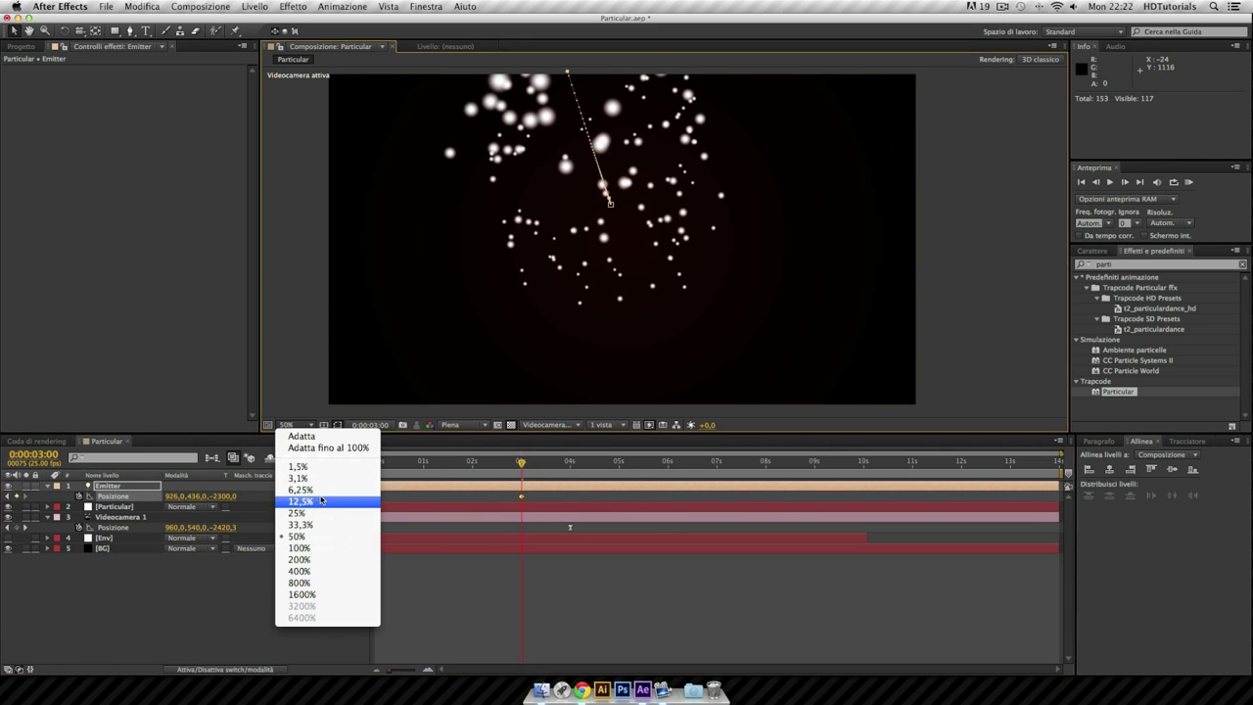
click(293, 502)
drag(582, 144, 583, 147)
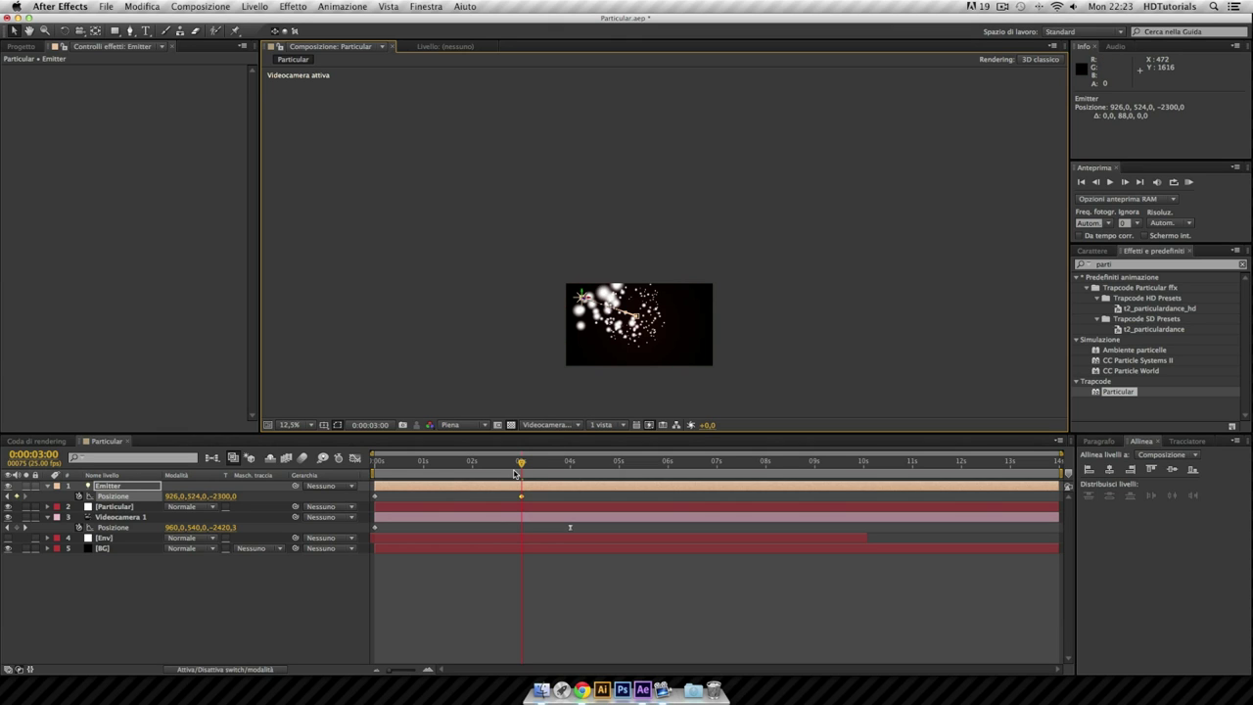
scroll(479, 392, up, 2)
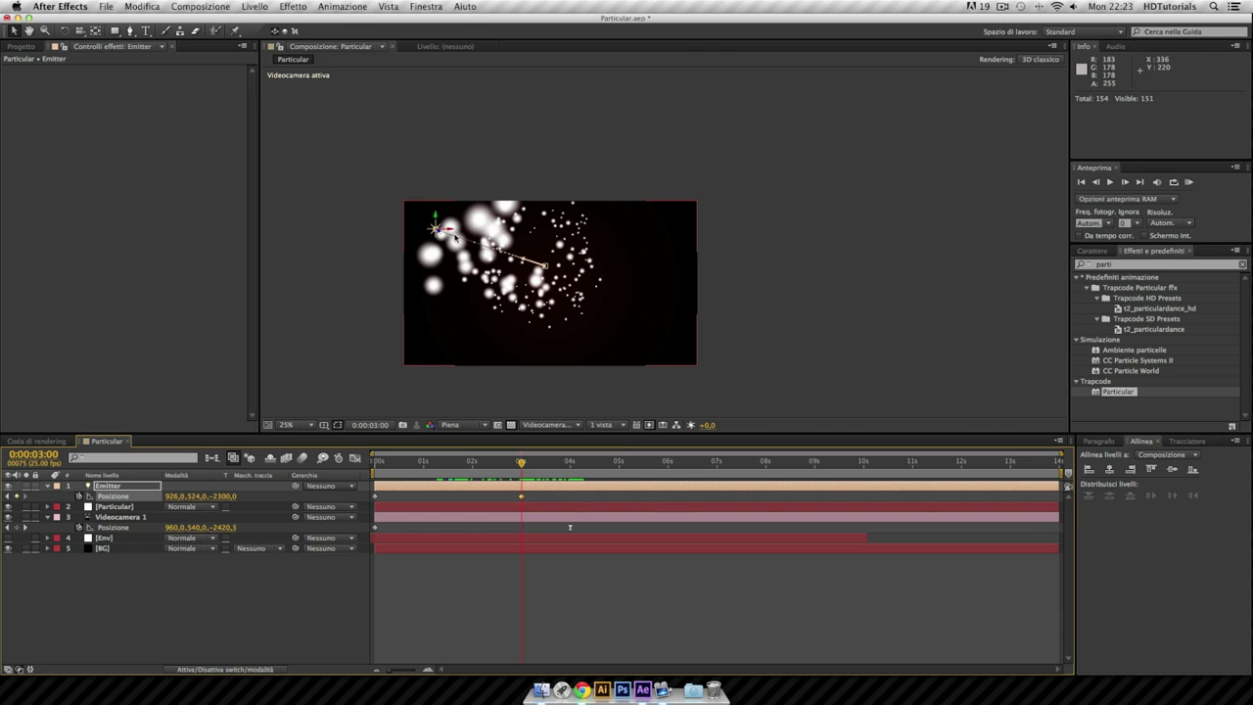
drag(451, 229, 447, 233)
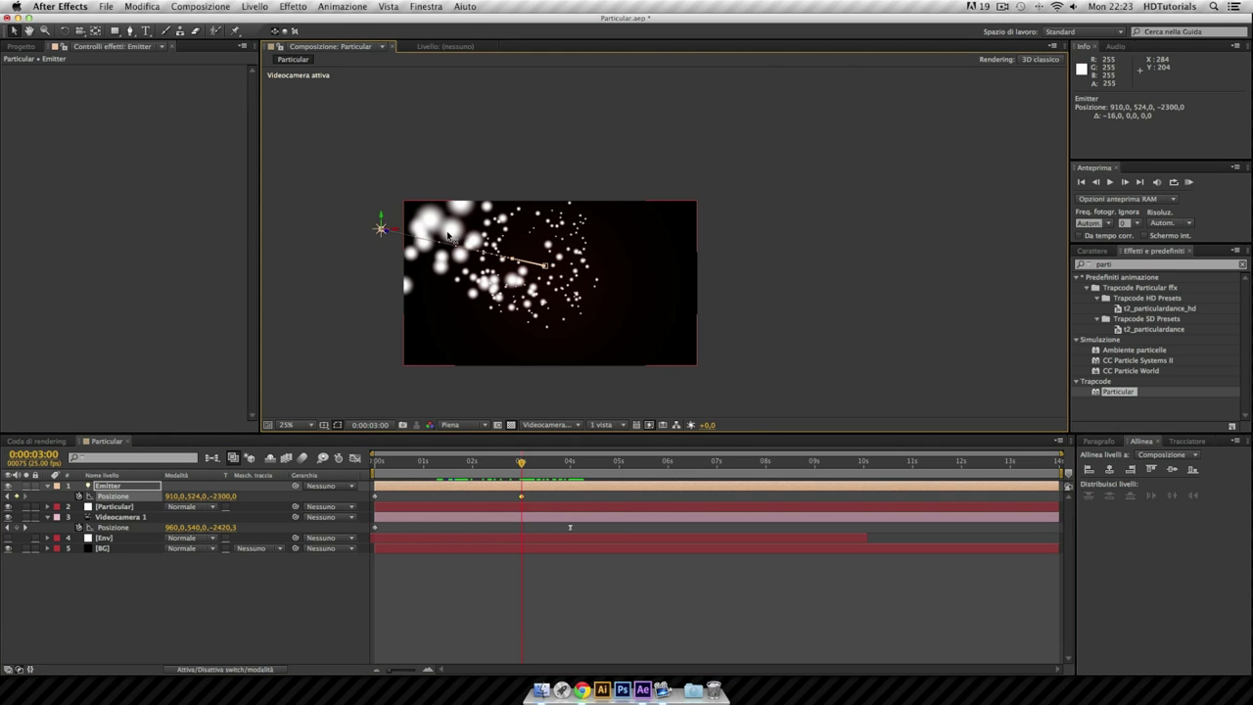
click(477, 461)
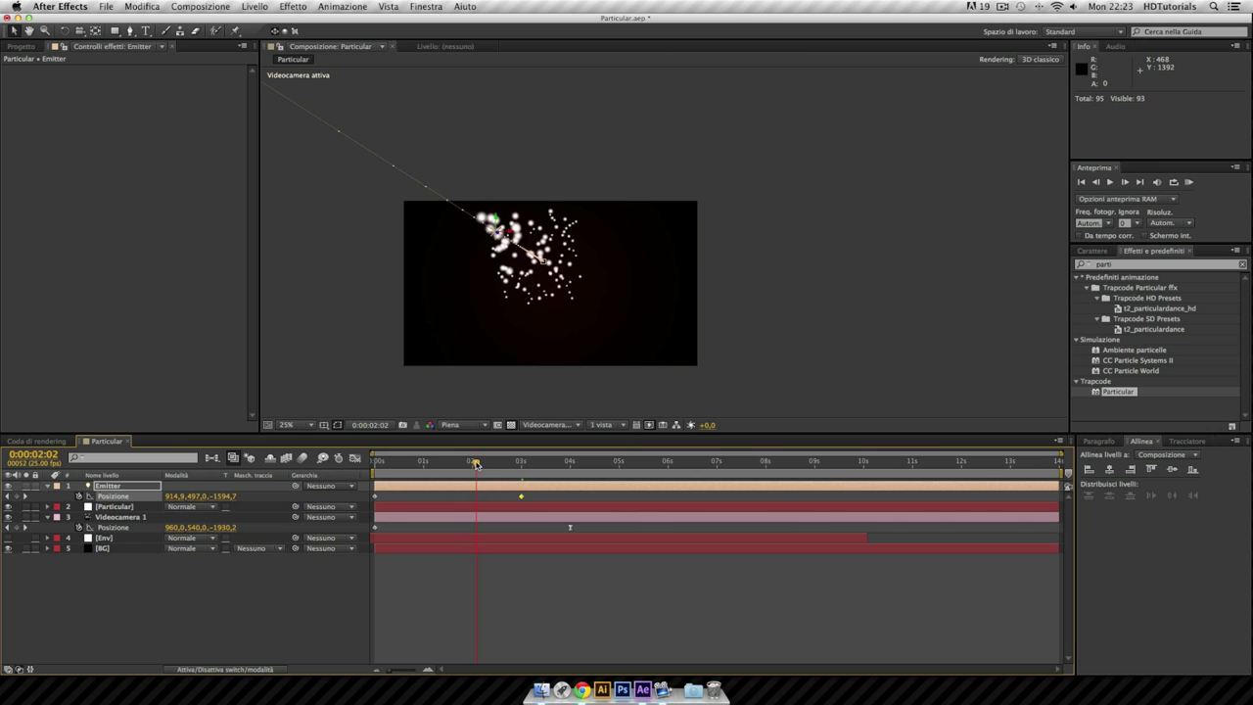
Key the Emitter further right at 2:02 and preview the animation from the start.
mouse_move(505, 237)
mouse_down()
mouse_move(529, 241)
mouse_move(608, 213)
mouse_move(619, 280)
mouse_up()
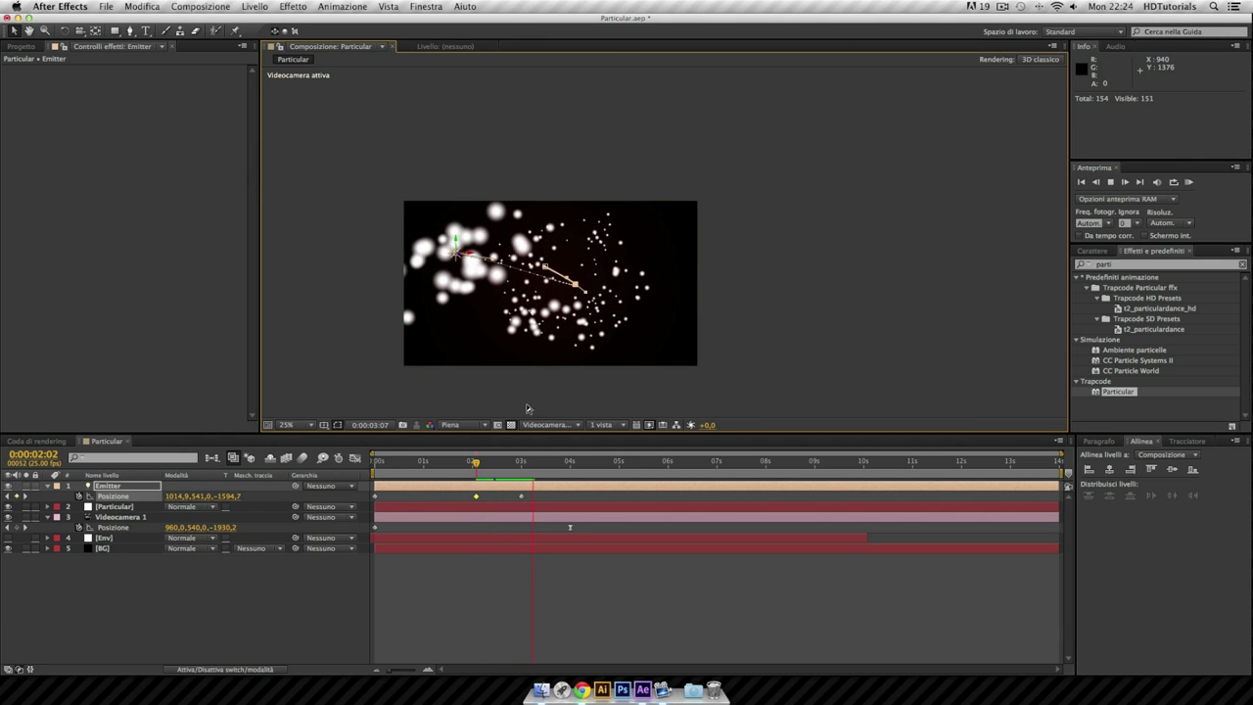
key(space)
key(Home)
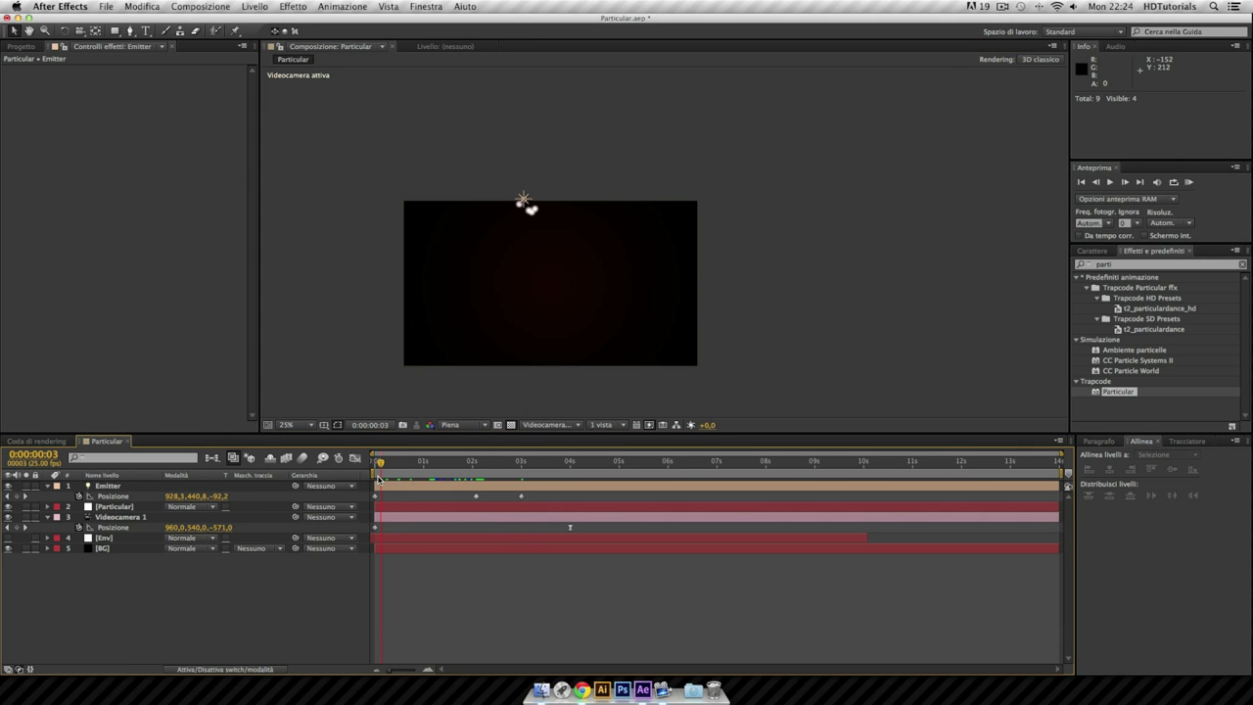
key(space)
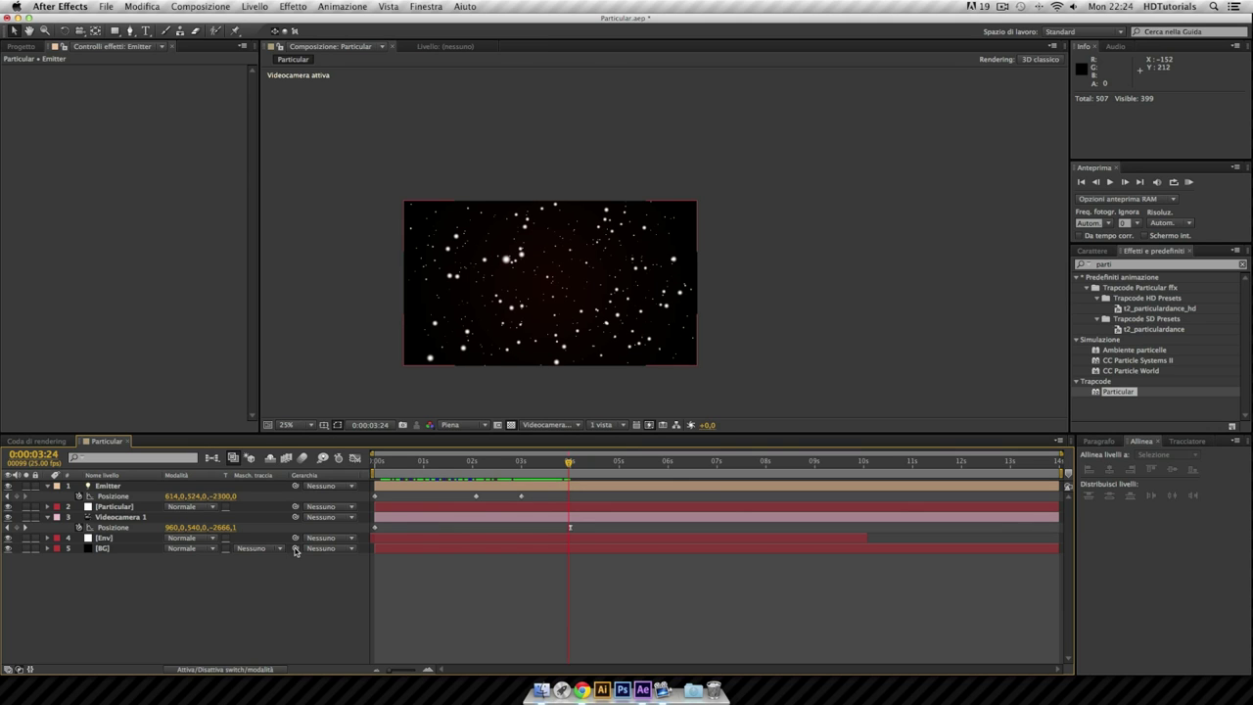
click(418, 464)
key(KP_0)
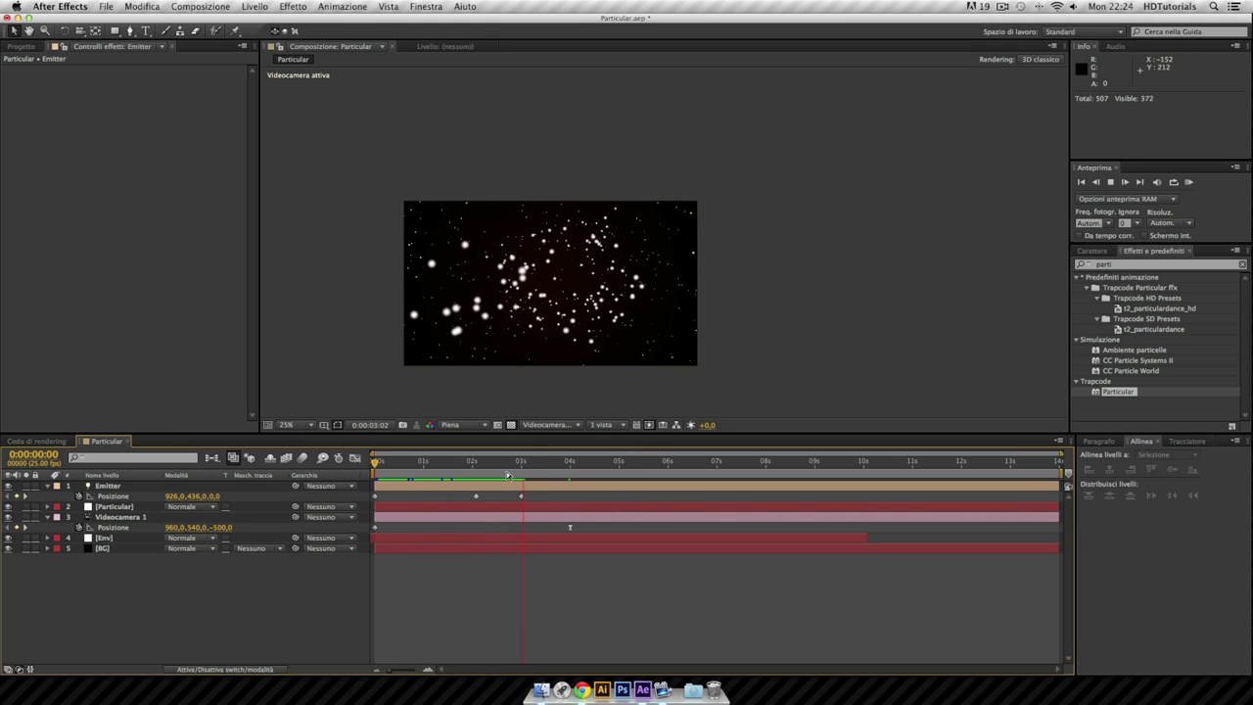
Push the Emitter further right at the 2:02 keyframe and replay the motion.
drag(494, 462, 478, 467)
click(476, 496)
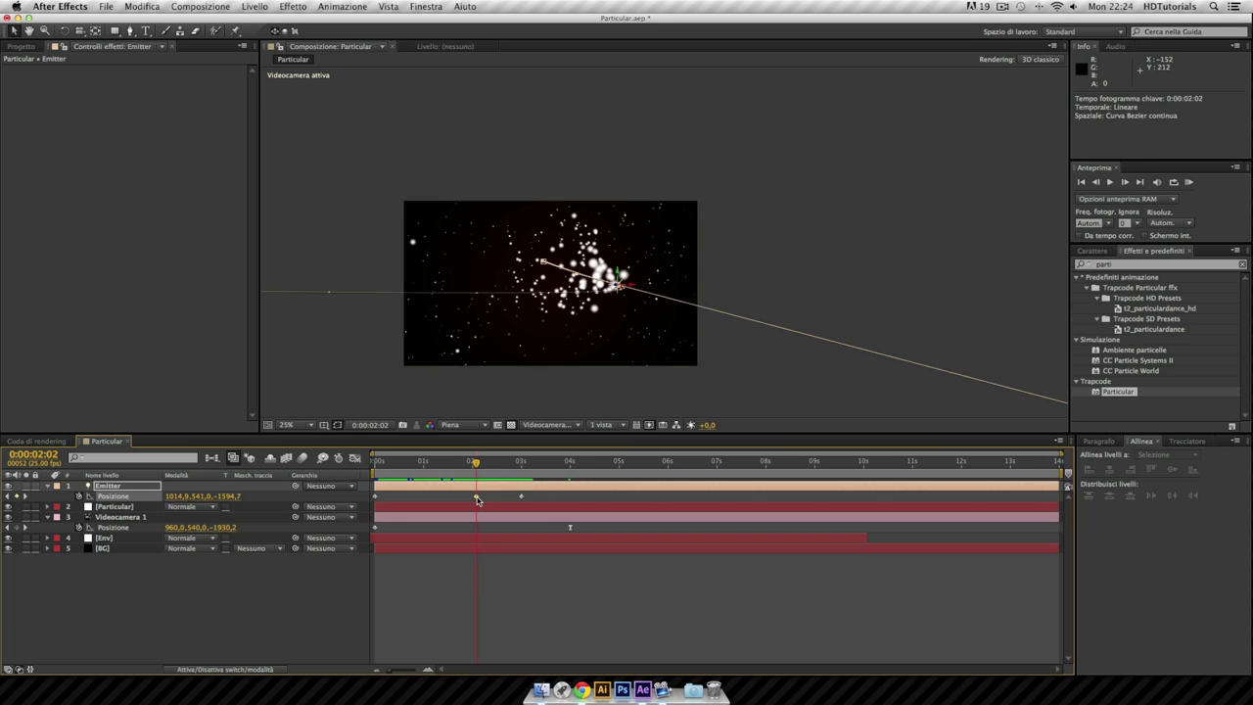
drag(635, 290, 646, 293)
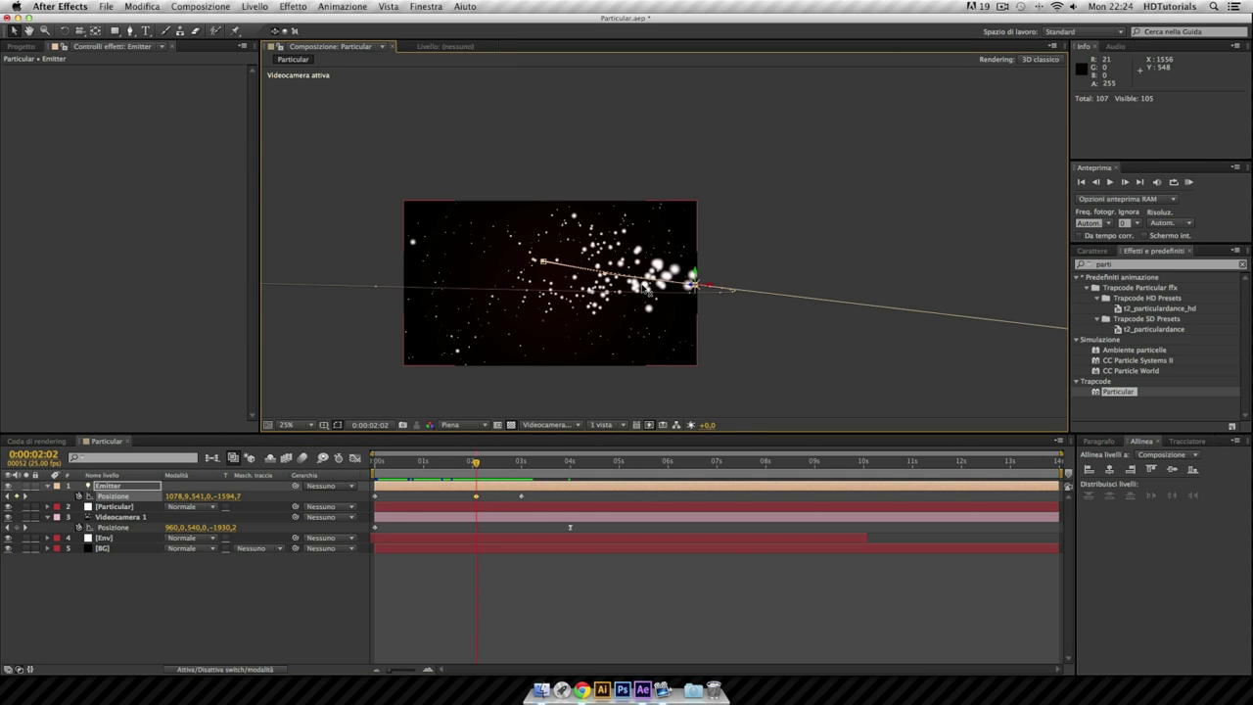
key(space)
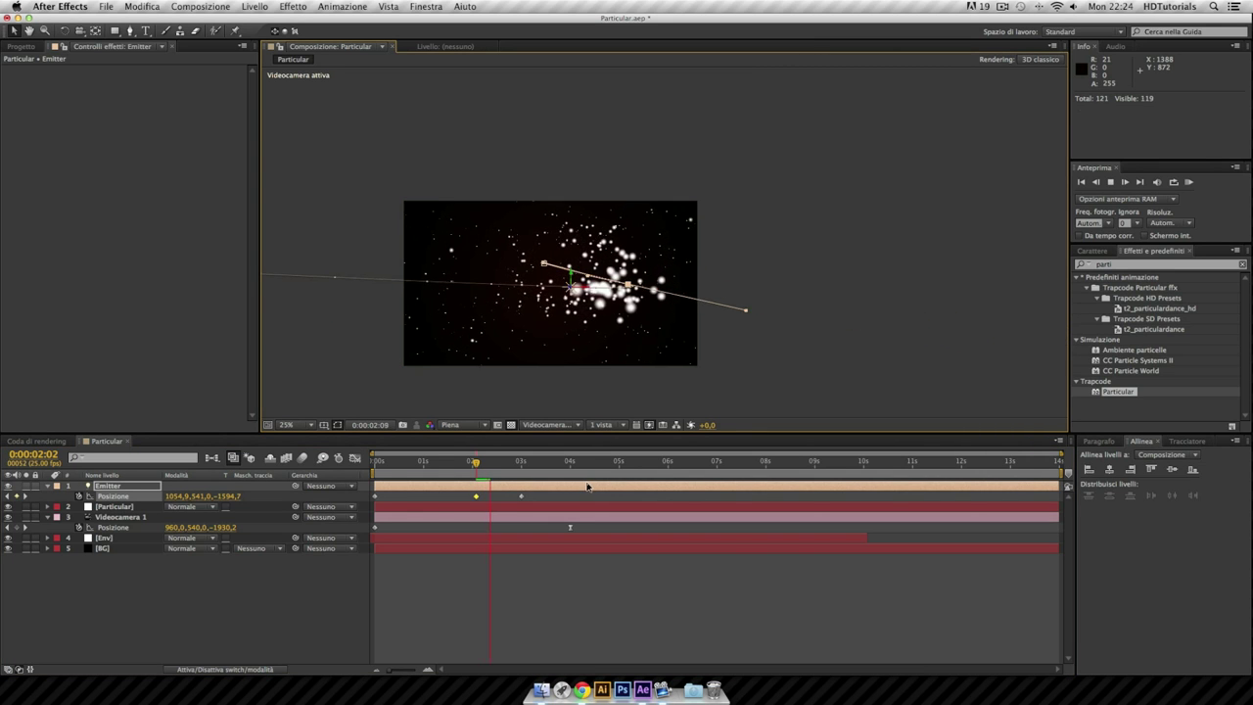
key(space)
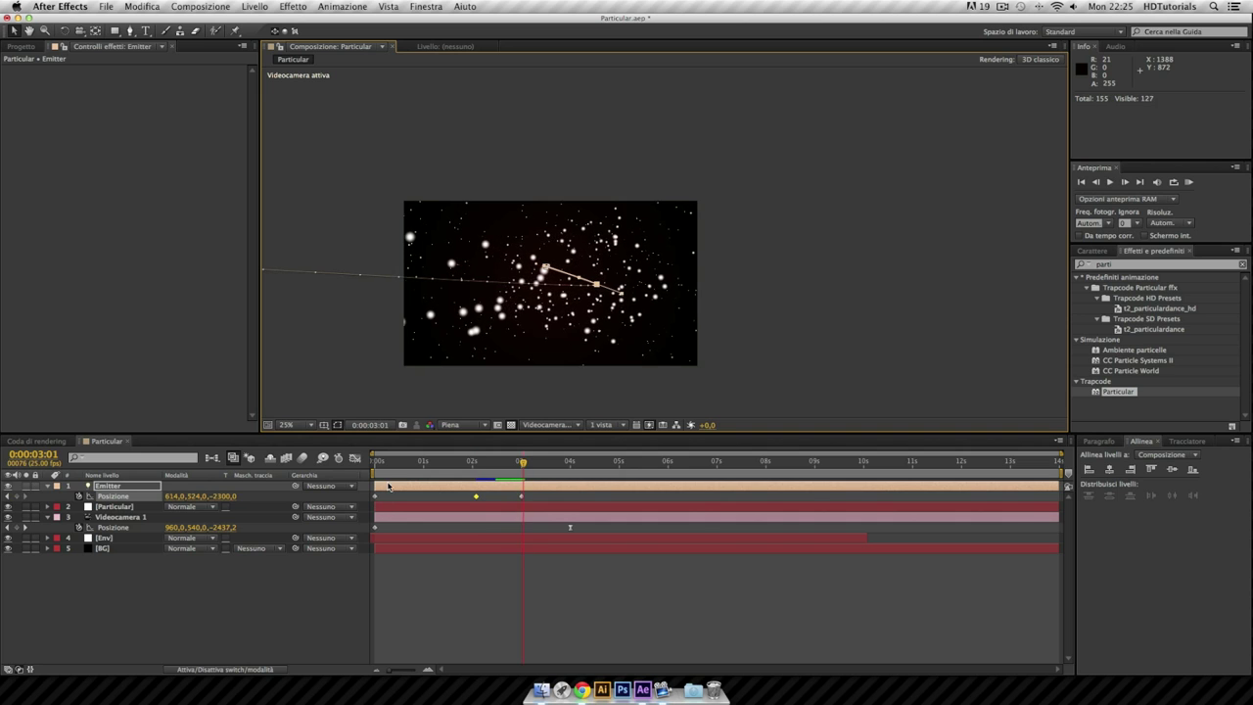
key(Home)
key(space)
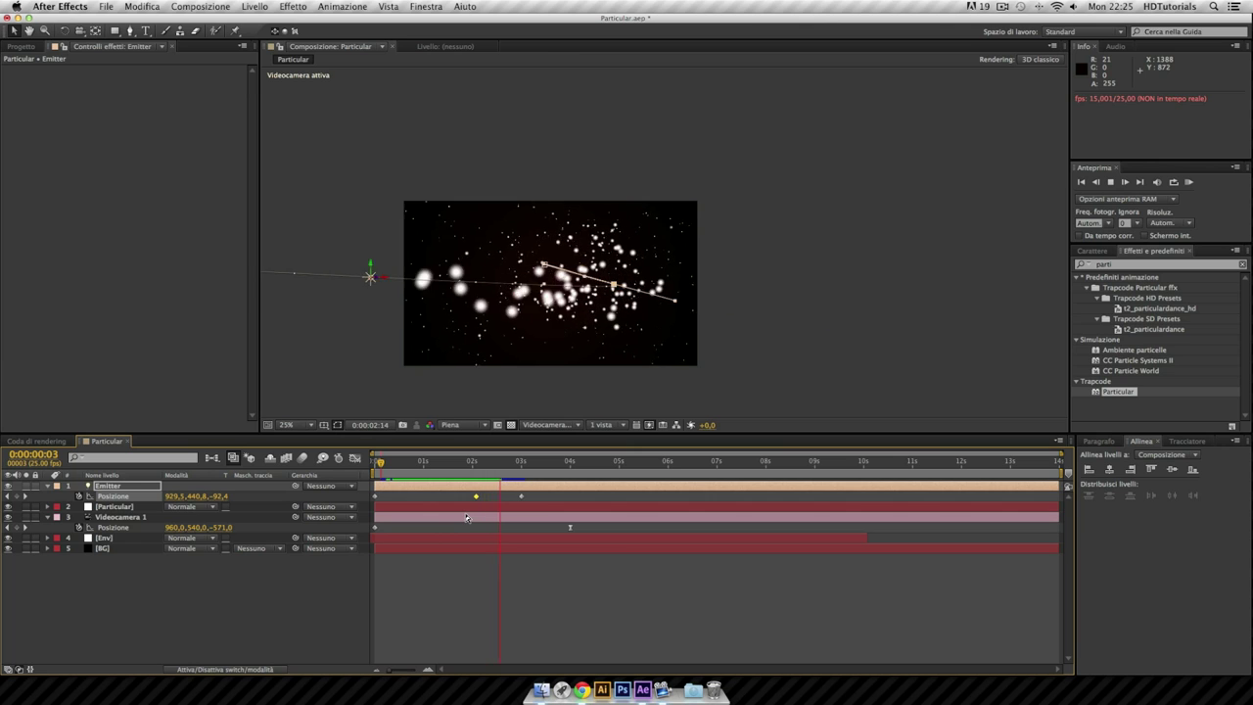
click(470, 526)
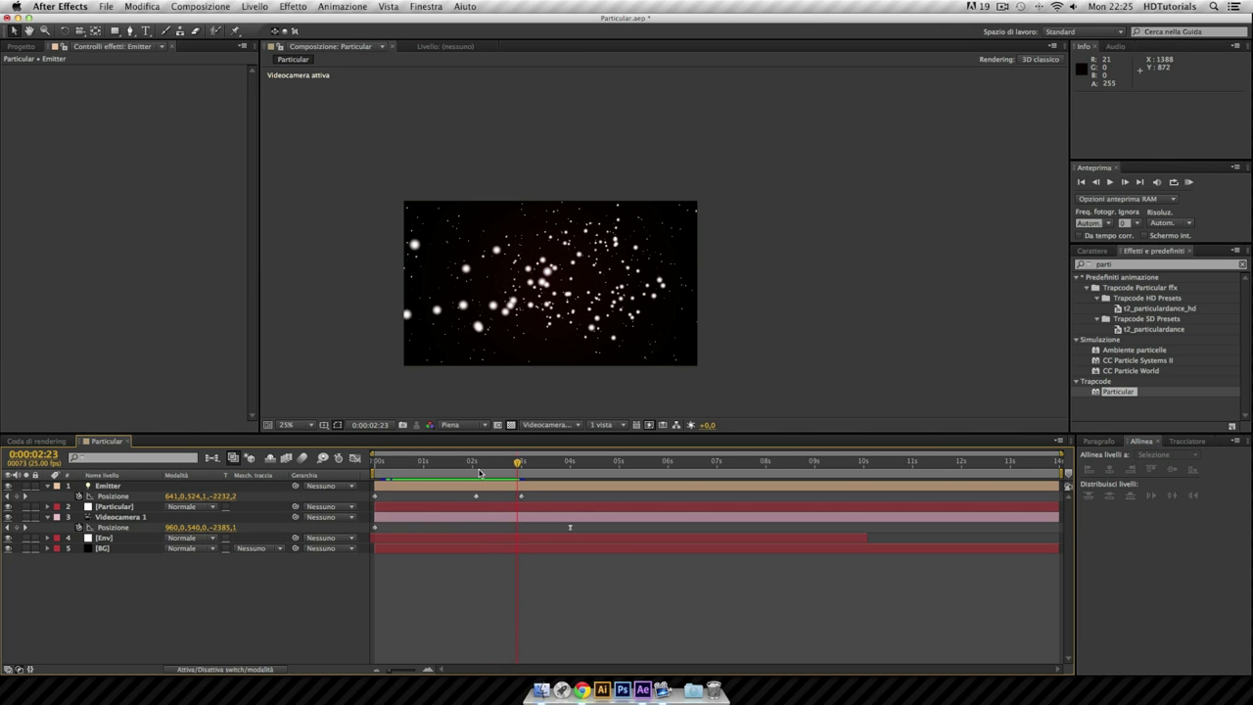
Shift the Emitter's later Position keyframes slightly earlier and preview the retiming.
click(478, 474)
drag(520, 496, 507, 497)
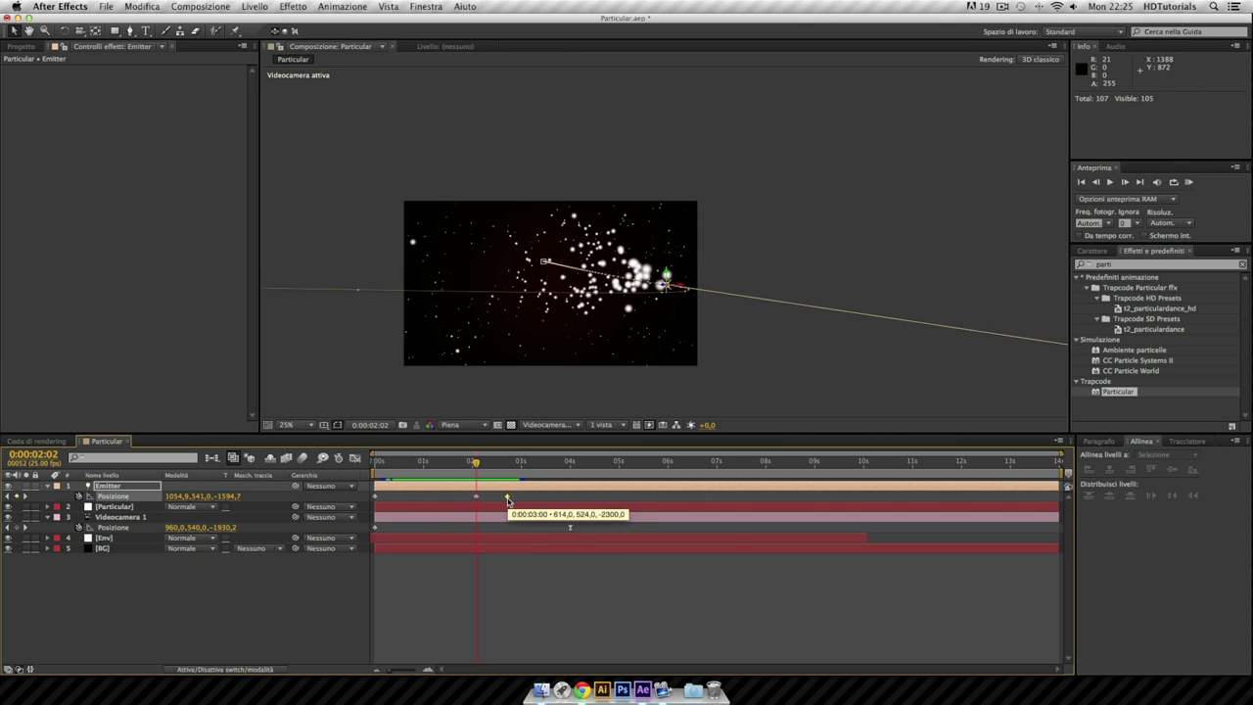
click(503, 579)
key(space)
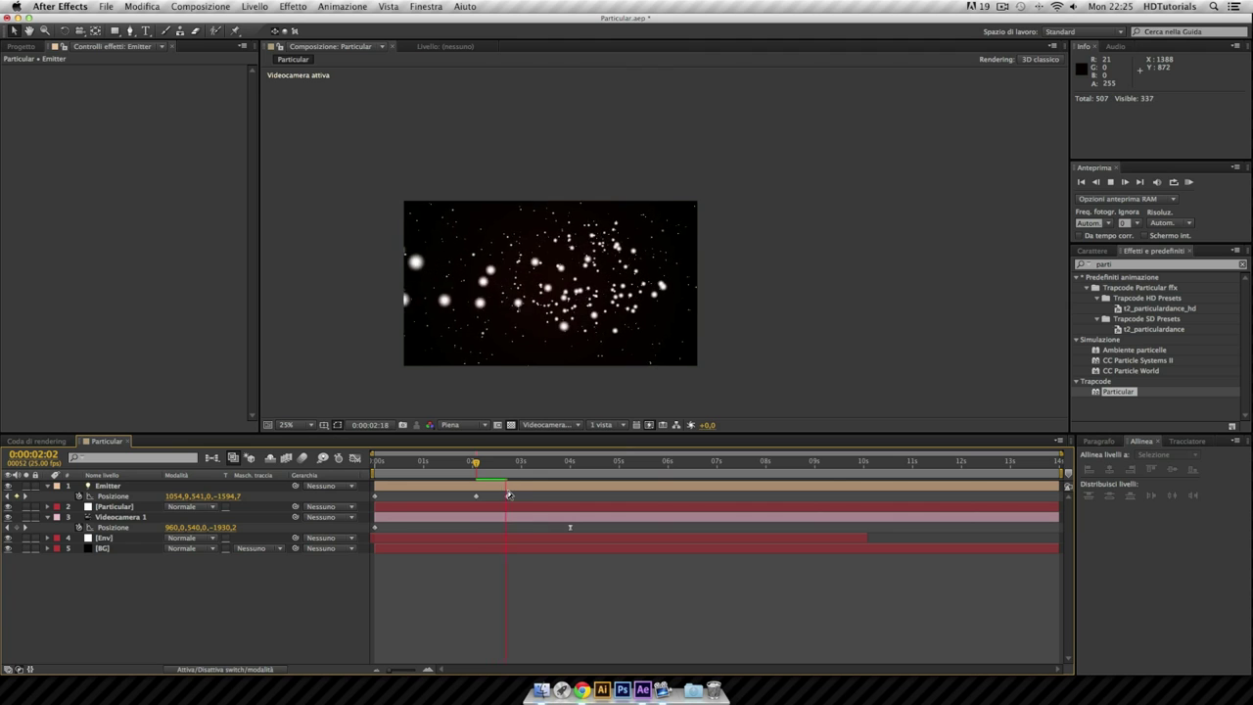
click(475, 497)
drag(508, 496, 462, 471)
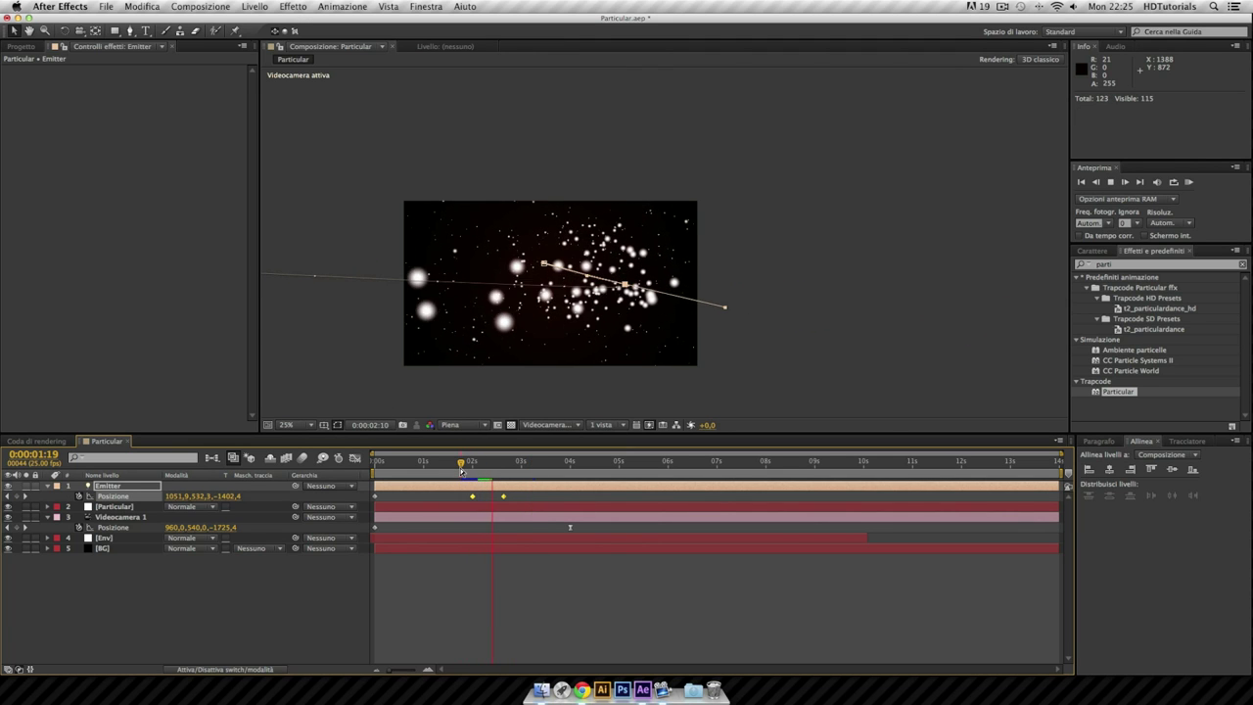
key(F2)
key(space)
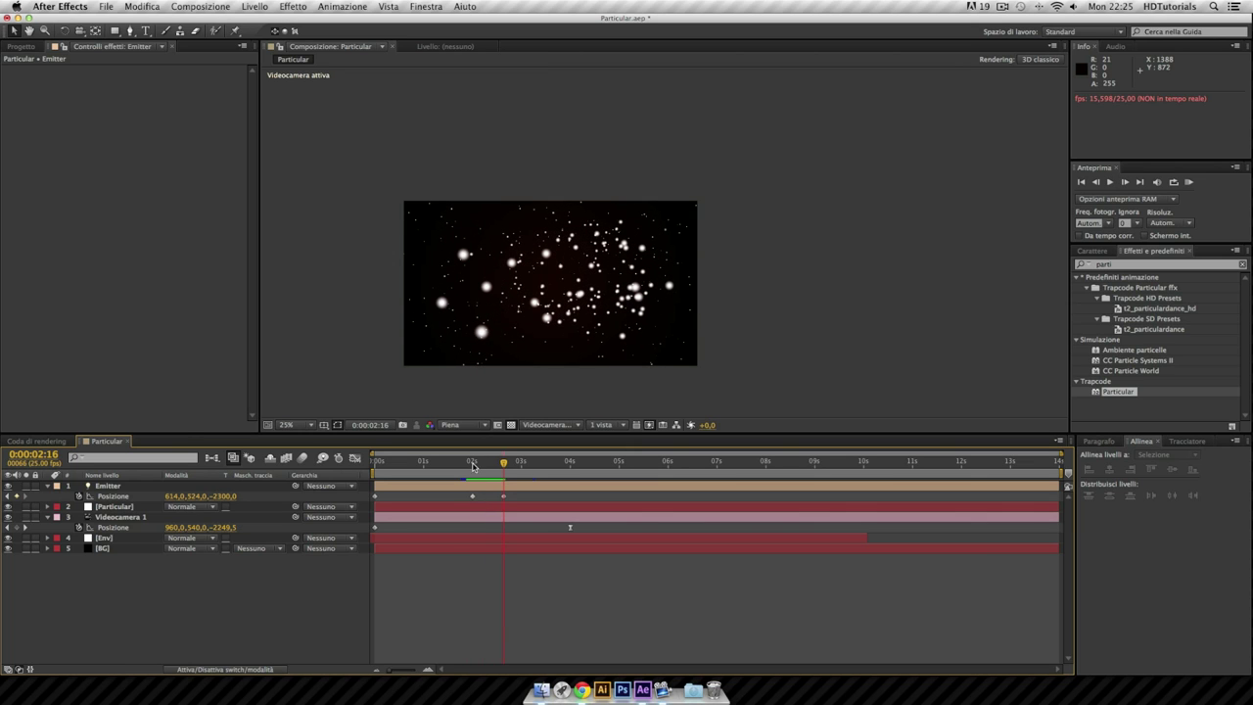
Nudge the 2-second Position keyframe slightly earlier and preview again.
click(473, 465)
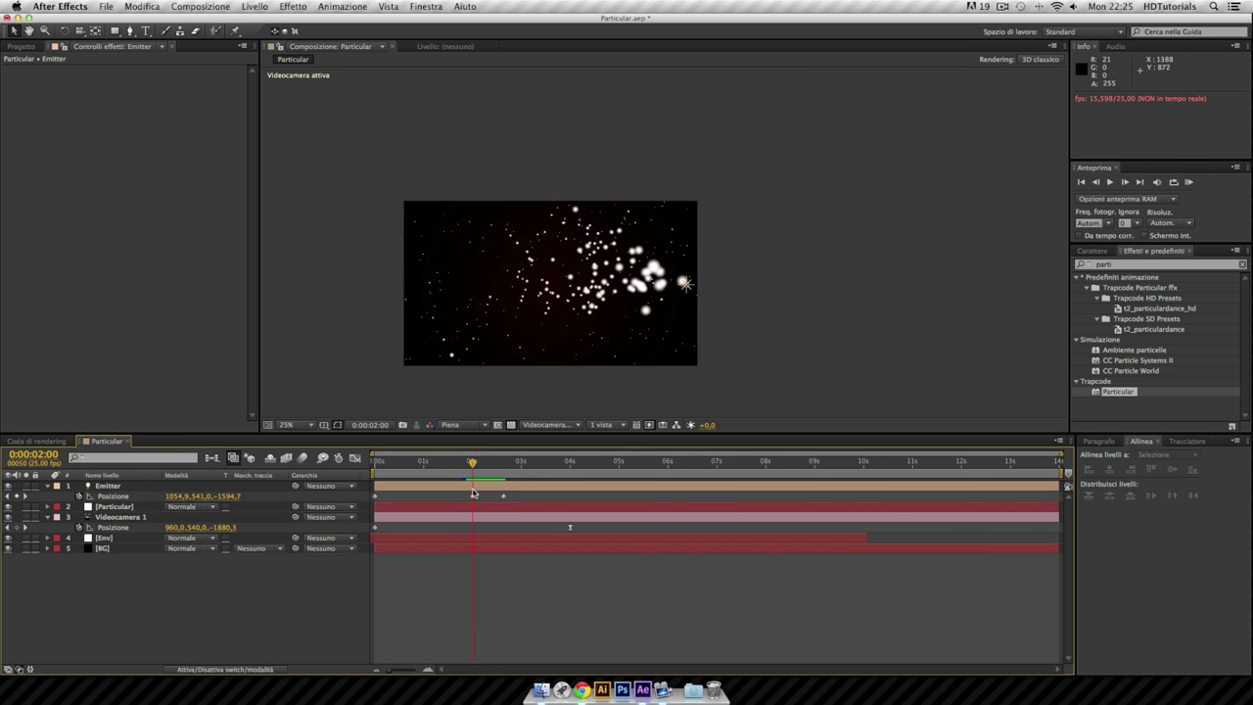
click(473, 496)
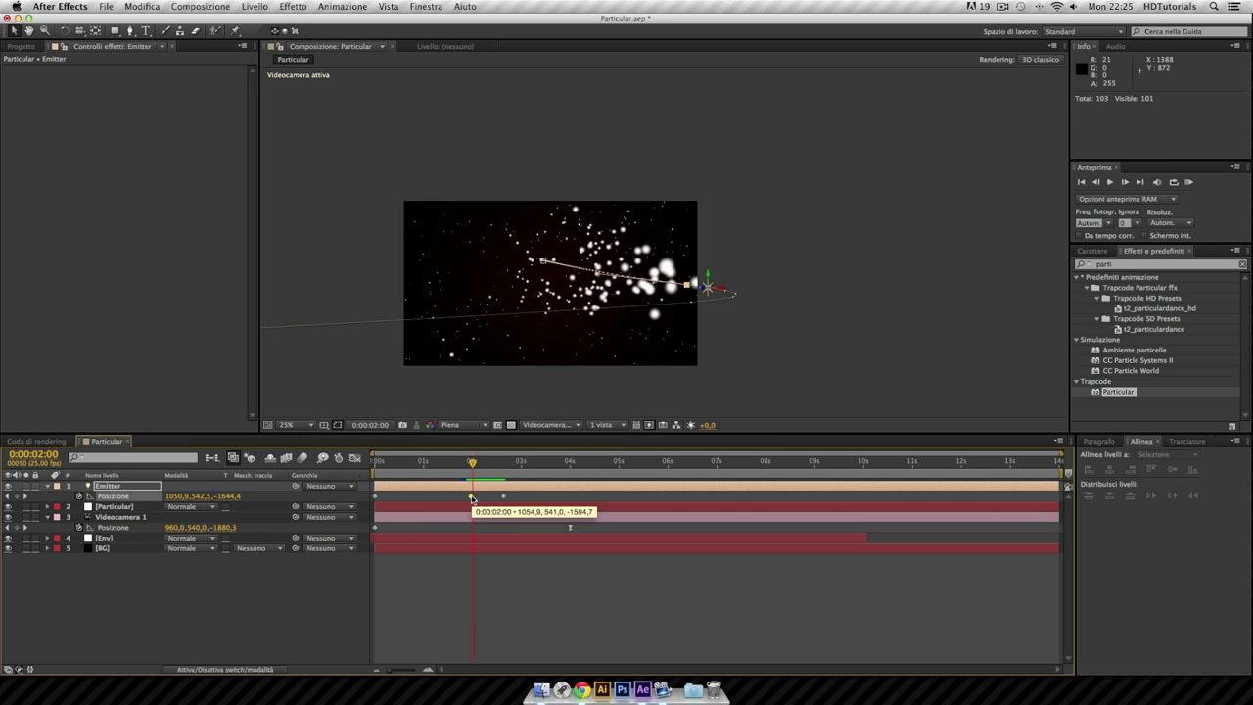
drag(473, 498, 470, 498)
click(465, 466)
key(space)
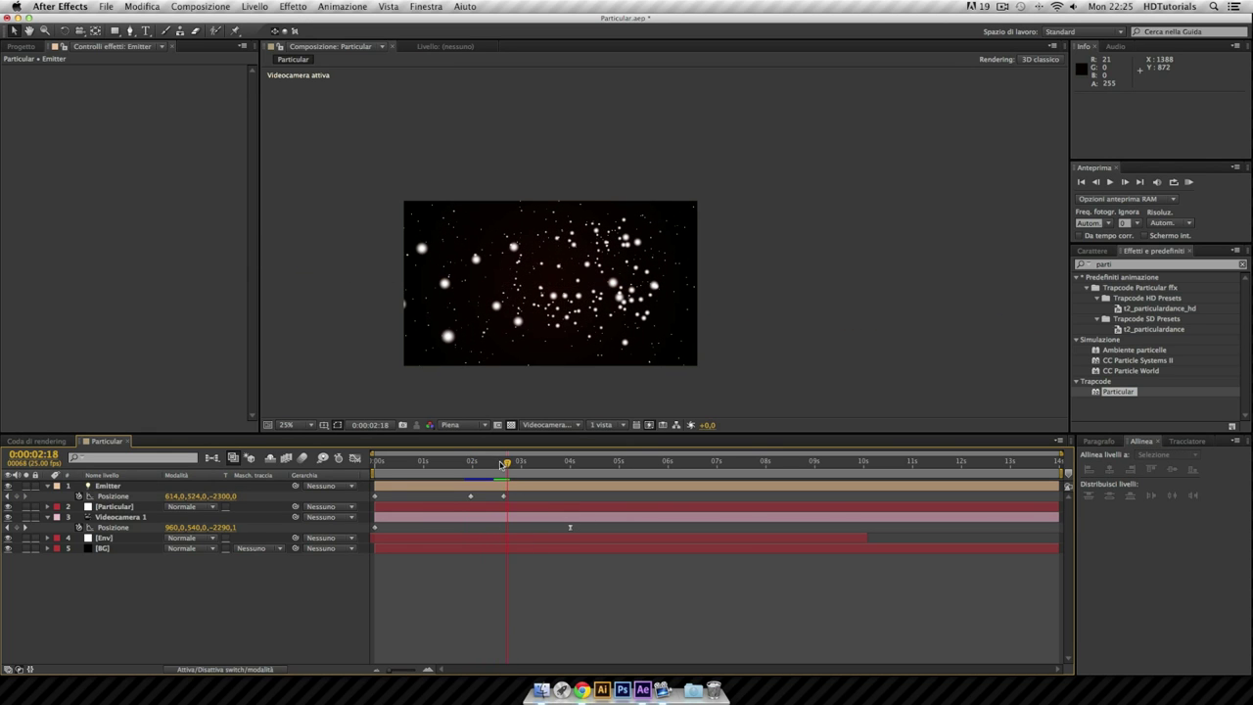
drag(506, 466, 483, 467)
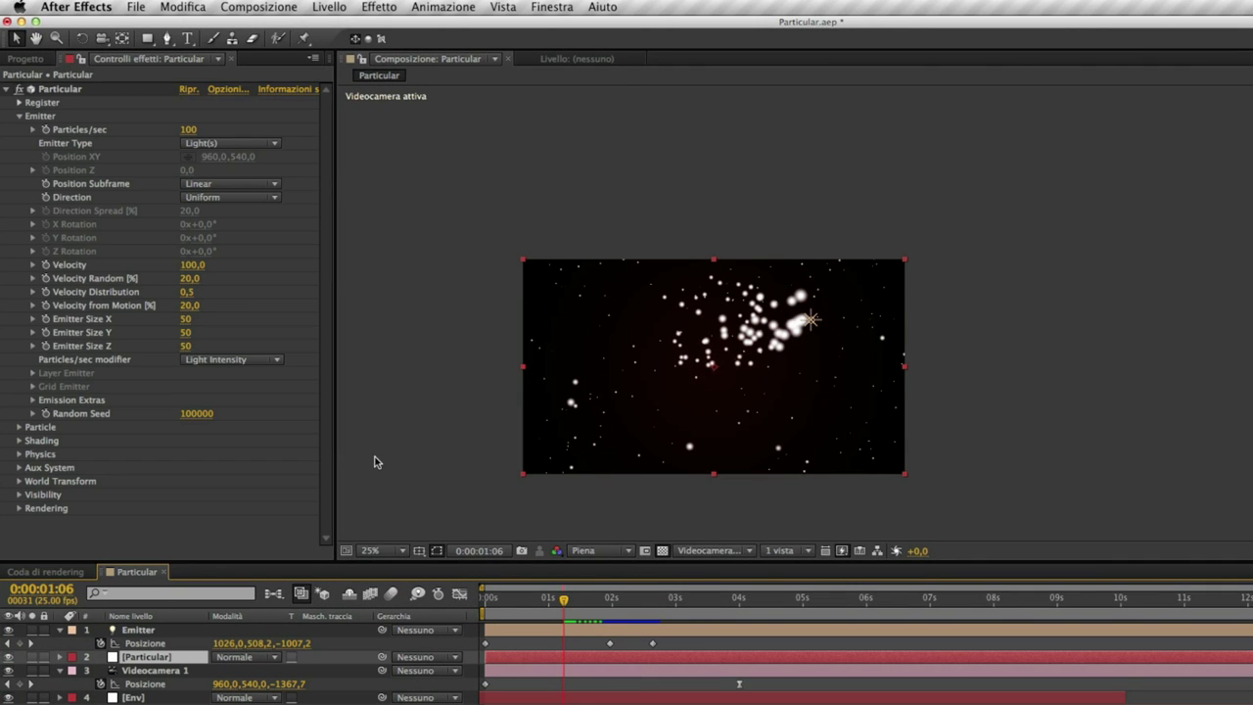
Set Particles/sec to 1000 and Velocity Random to 65.
click(188, 130)
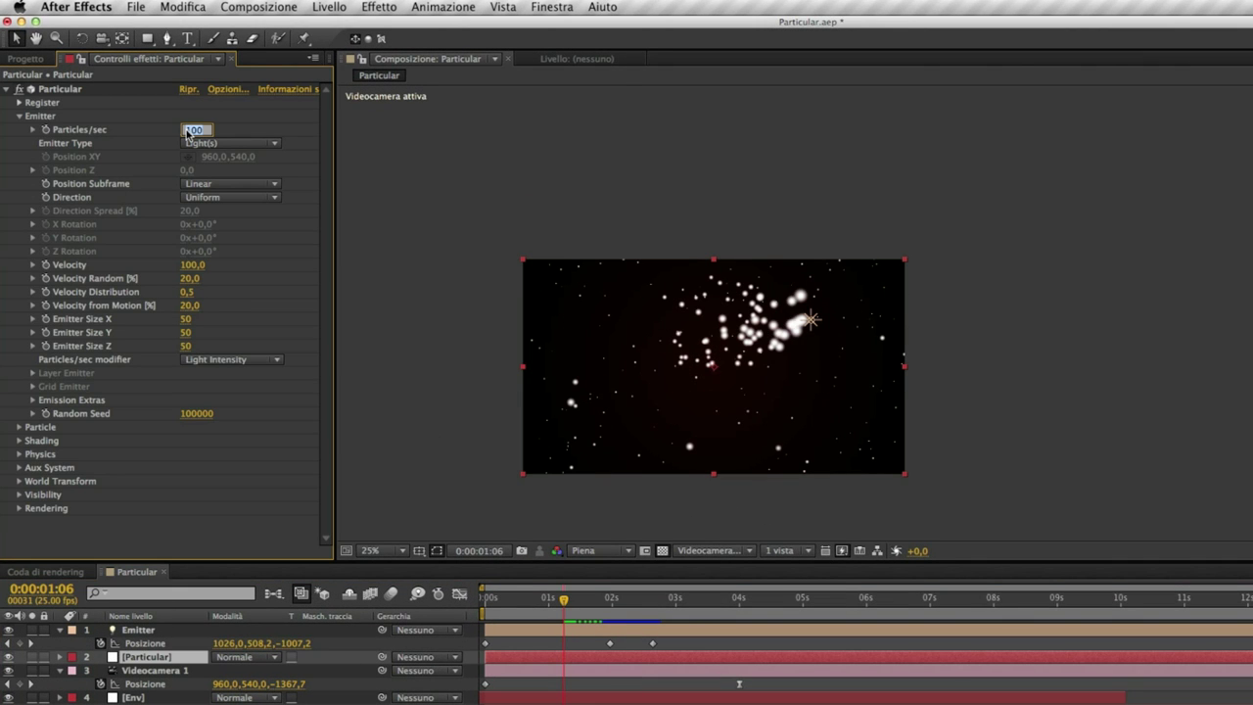
text(100)
key(Return)
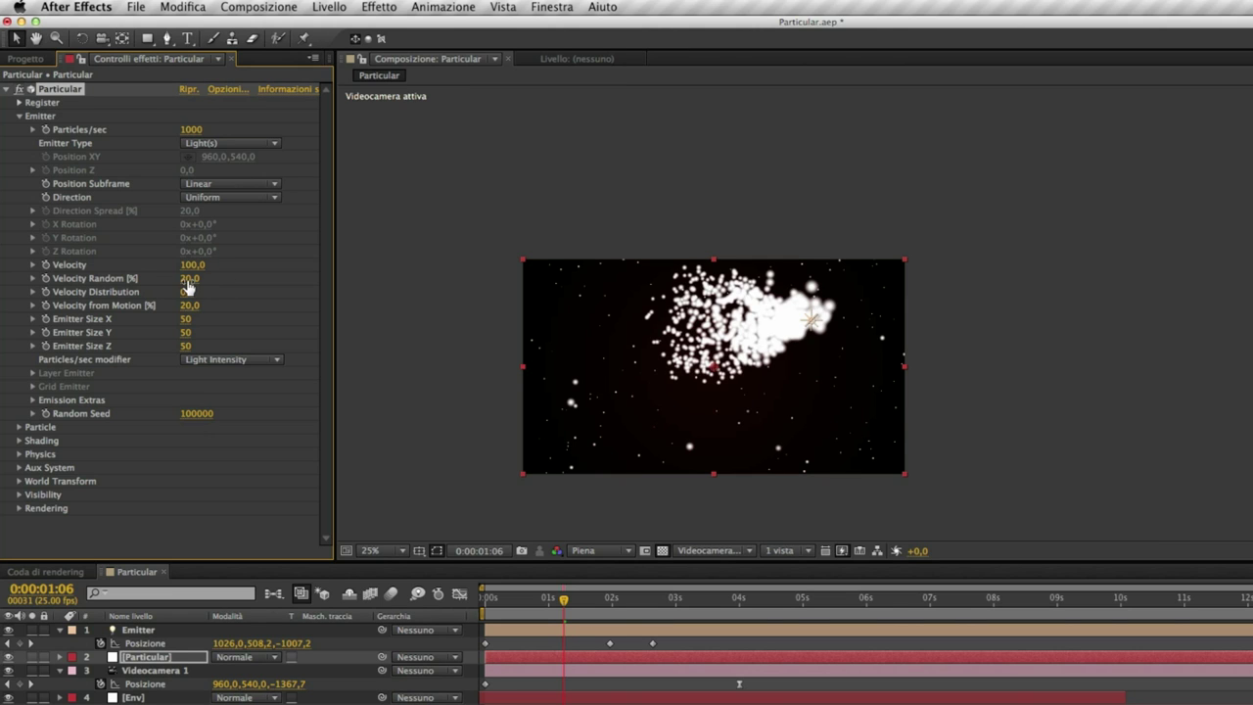
drag(189, 278, 223, 279)
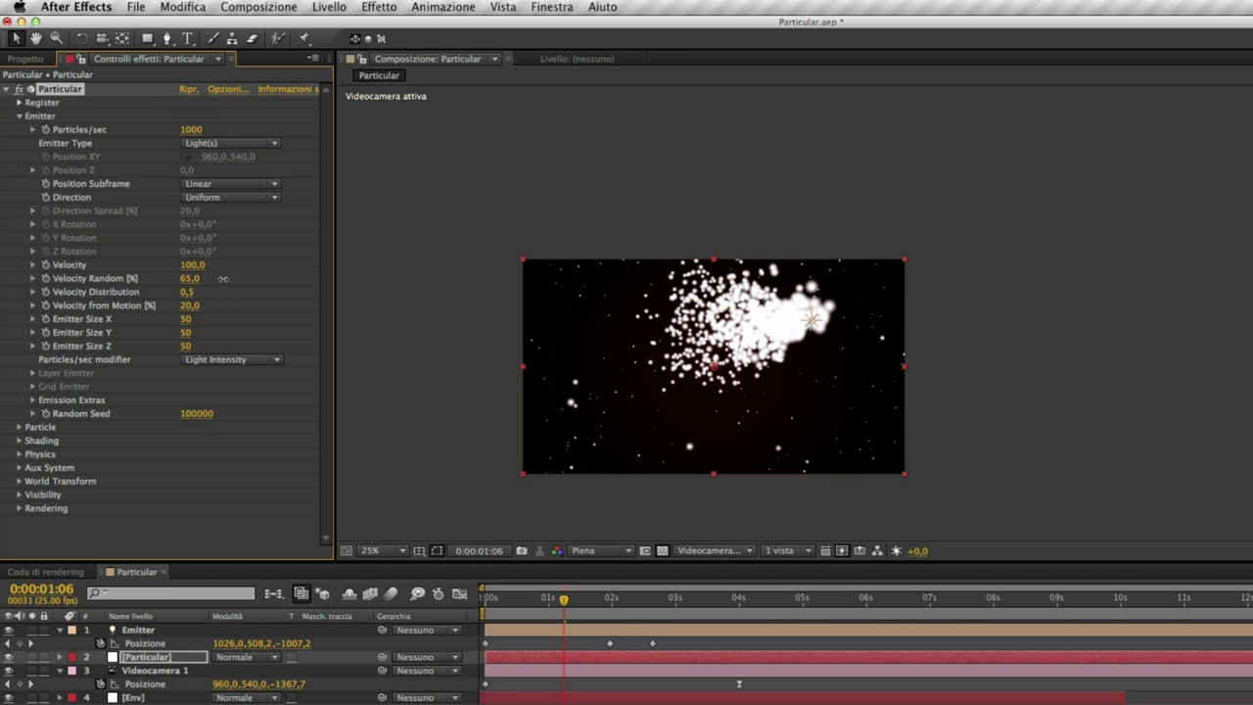
Set Emitter Size X, Y and Z to 1 and lower Velocity to 50.
click(186, 319)
key(Tab)
text(1)
key(Tab)
text(1)
key(Tab)
key(Return)
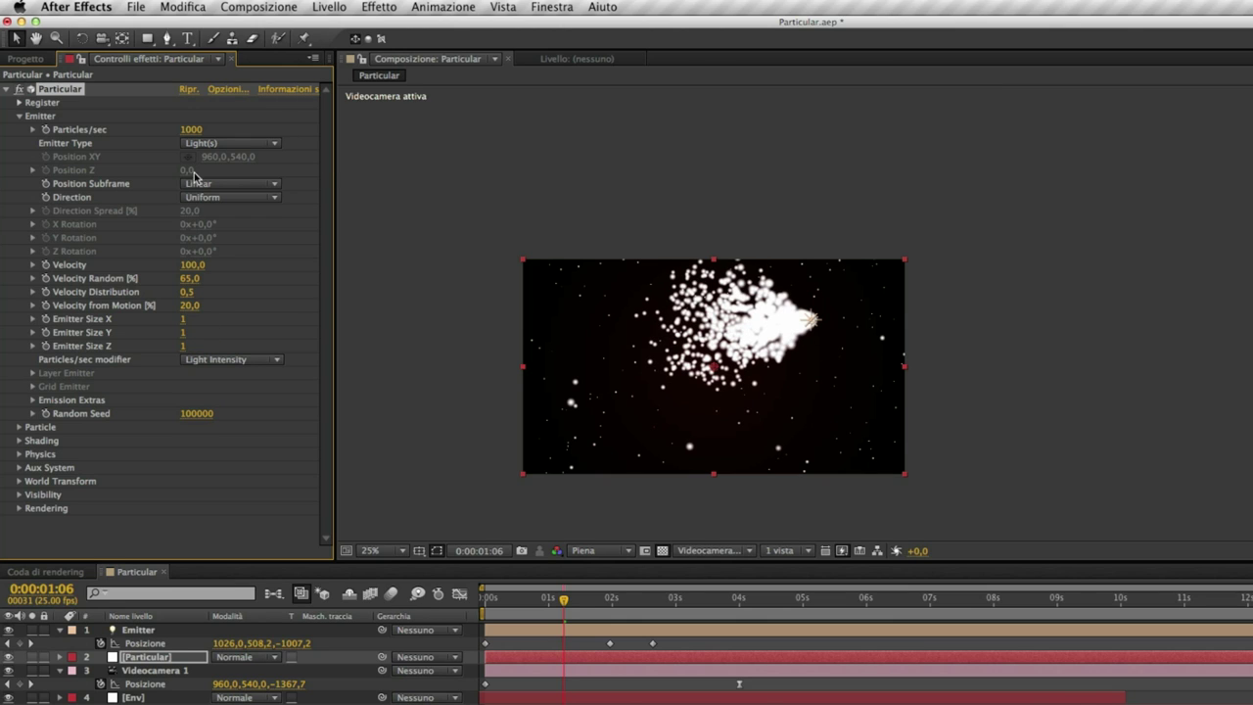
drag(187, 264, 183, 264)
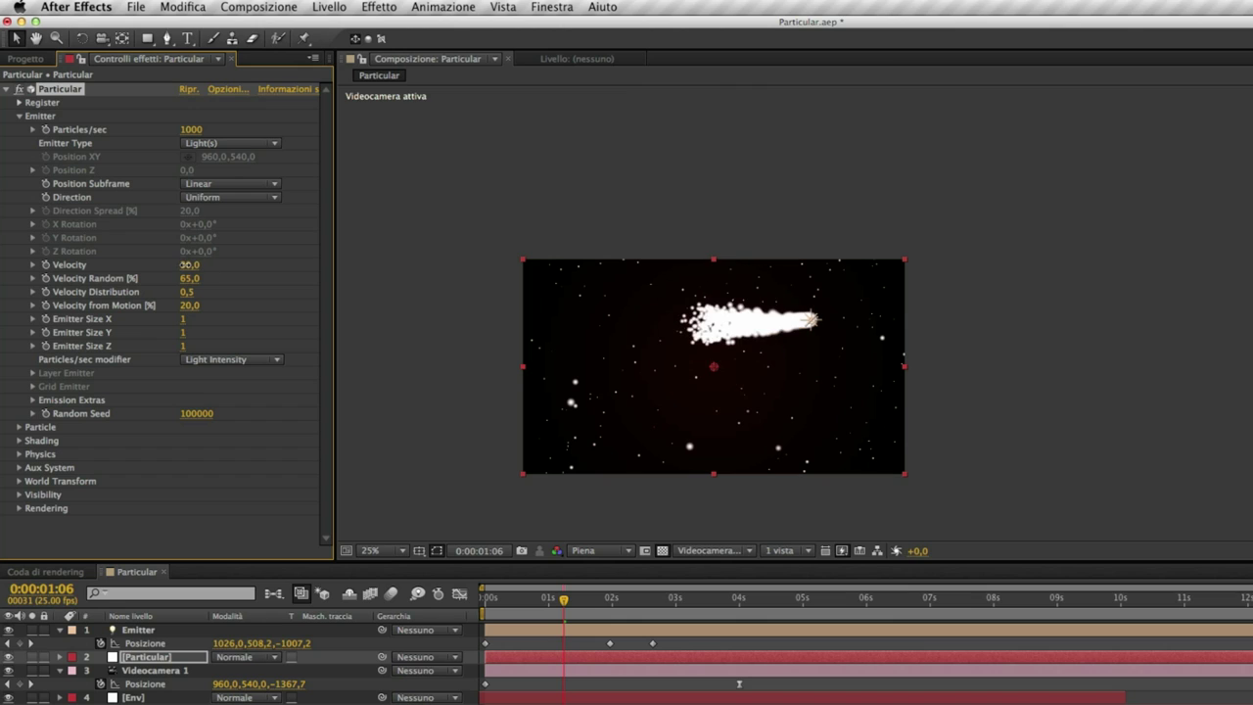
click(262, 289)
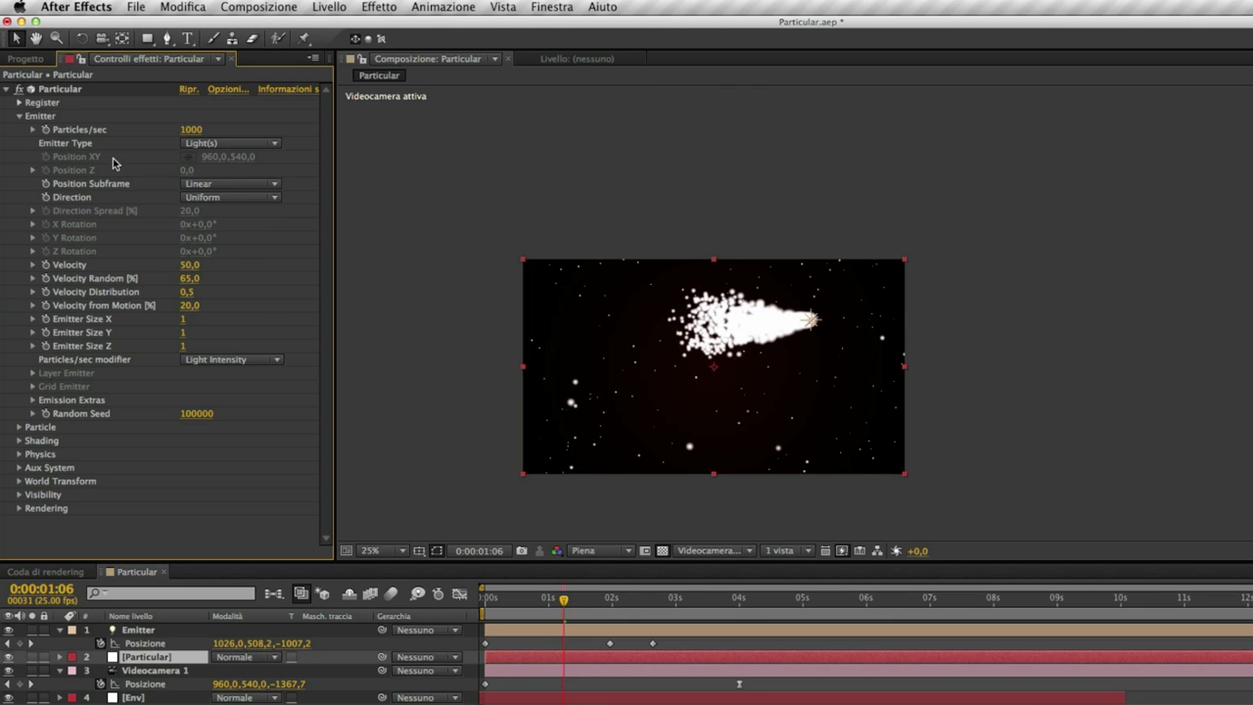
Set particle Life 2, Sphere Feather 21, Size 2 and Size Random 42.
click(20, 117)
click(19, 130)
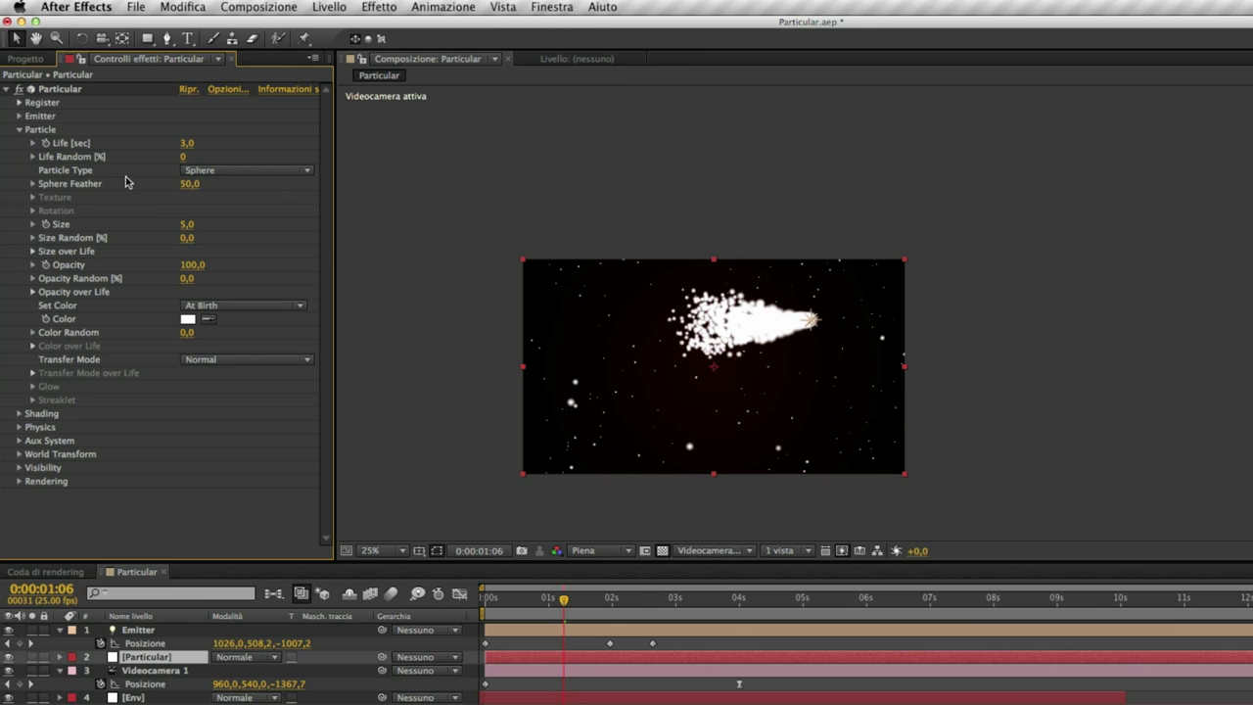
click(186, 143)
text(2)
key(Return)
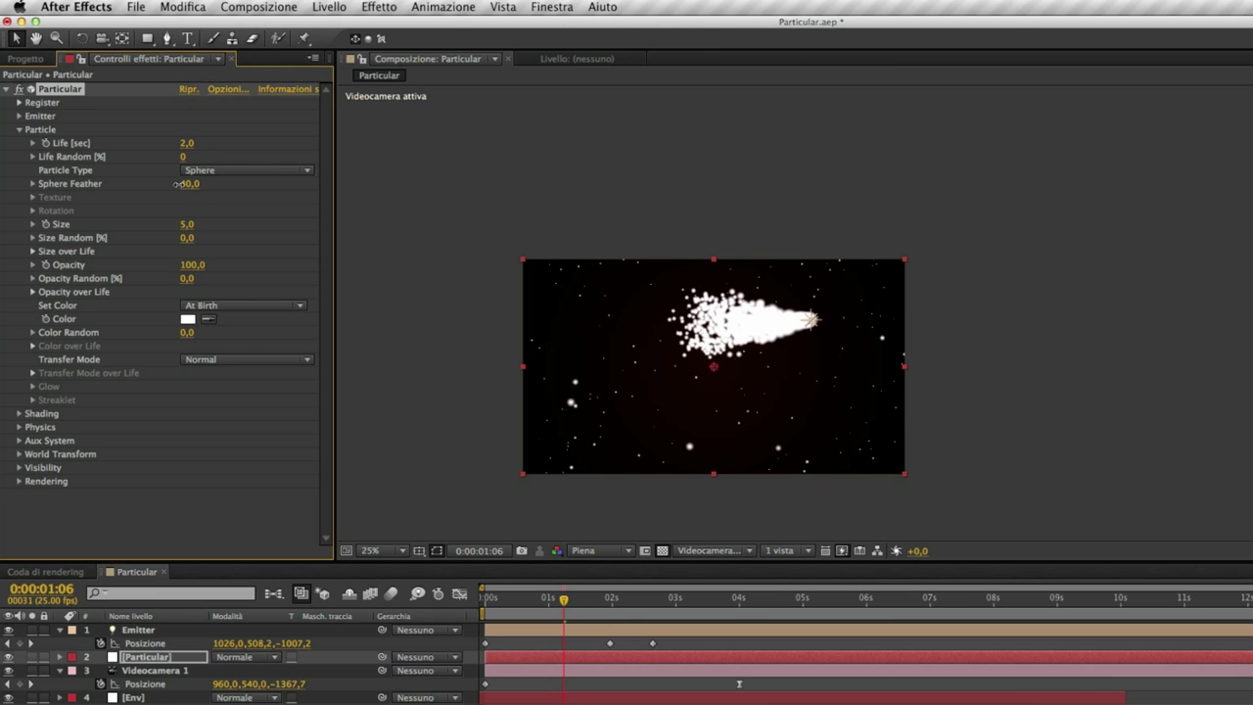
drag(189, 183, 165, 187)
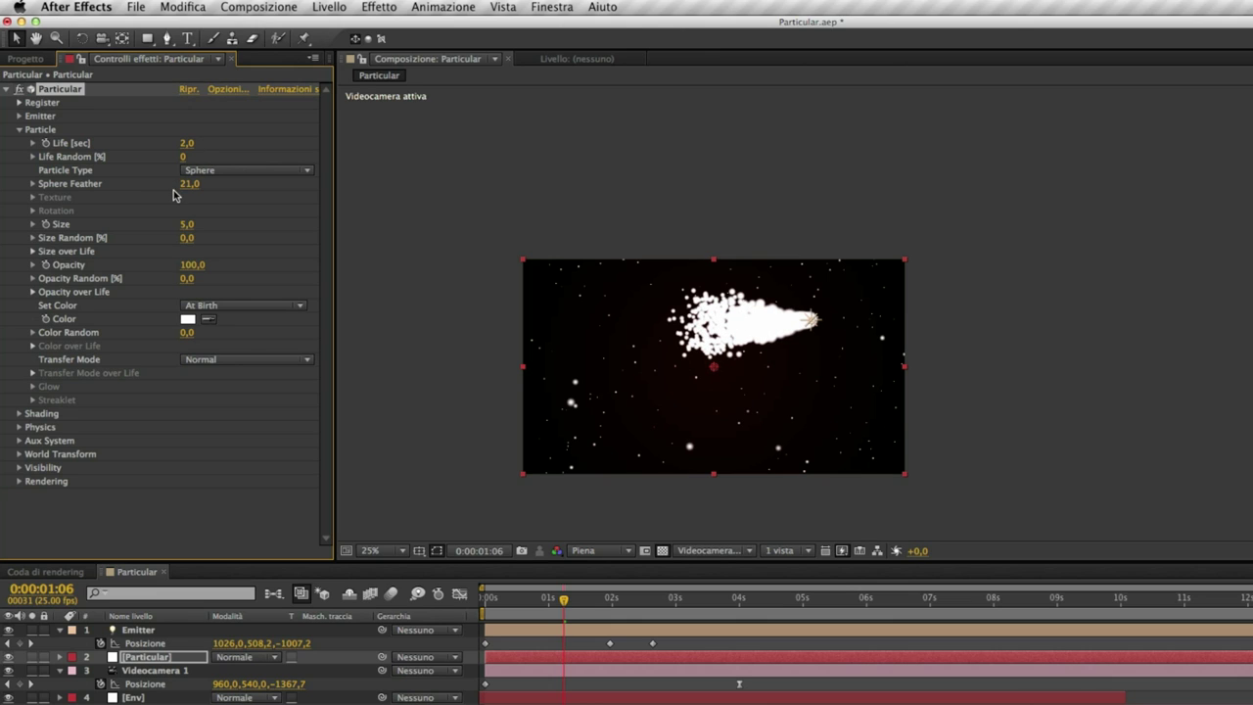
click(188, 225)
text(2)
key(Return)
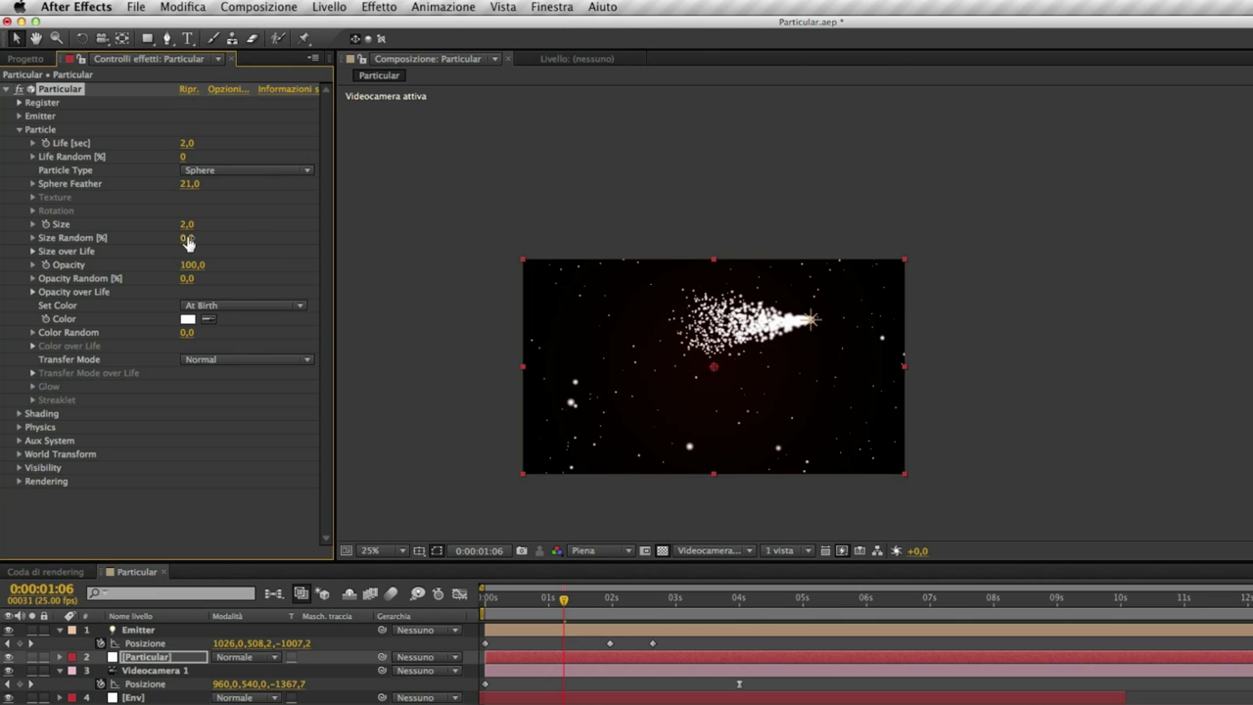
drag(195, 237, 220, 237)
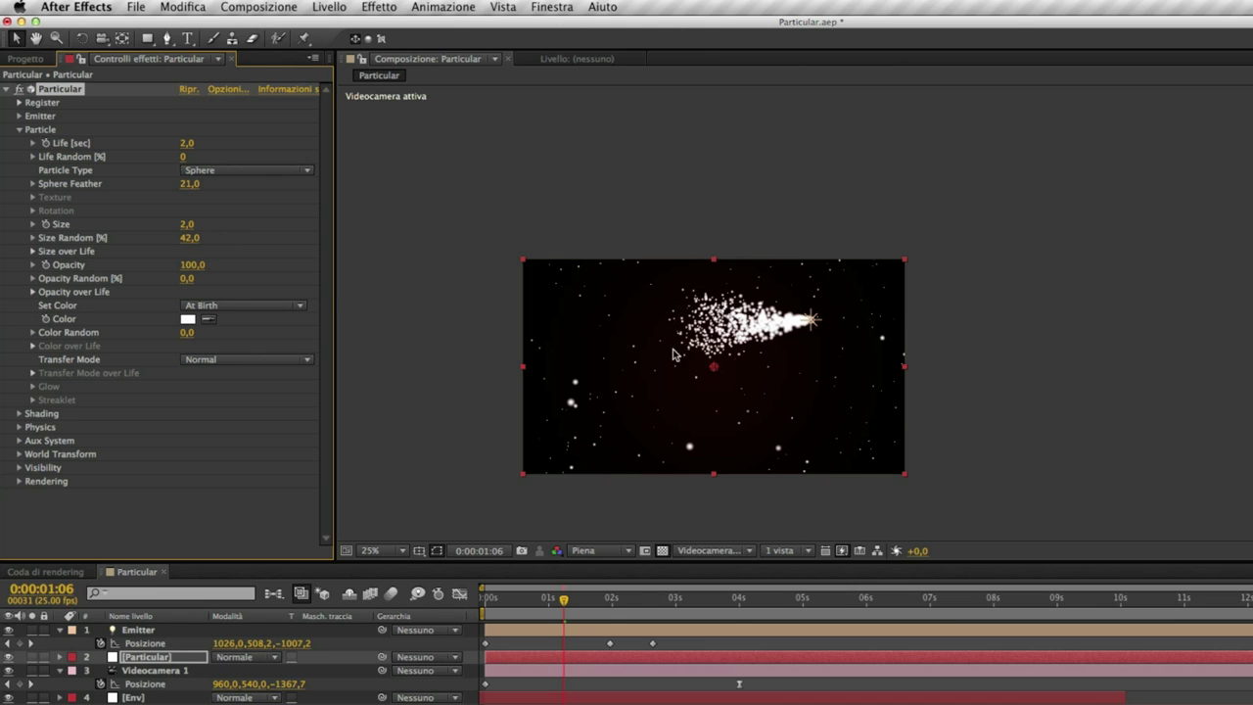
Apply descending Size over Life and Opacity over Life presets, then preview the particles.
click(33, 251)
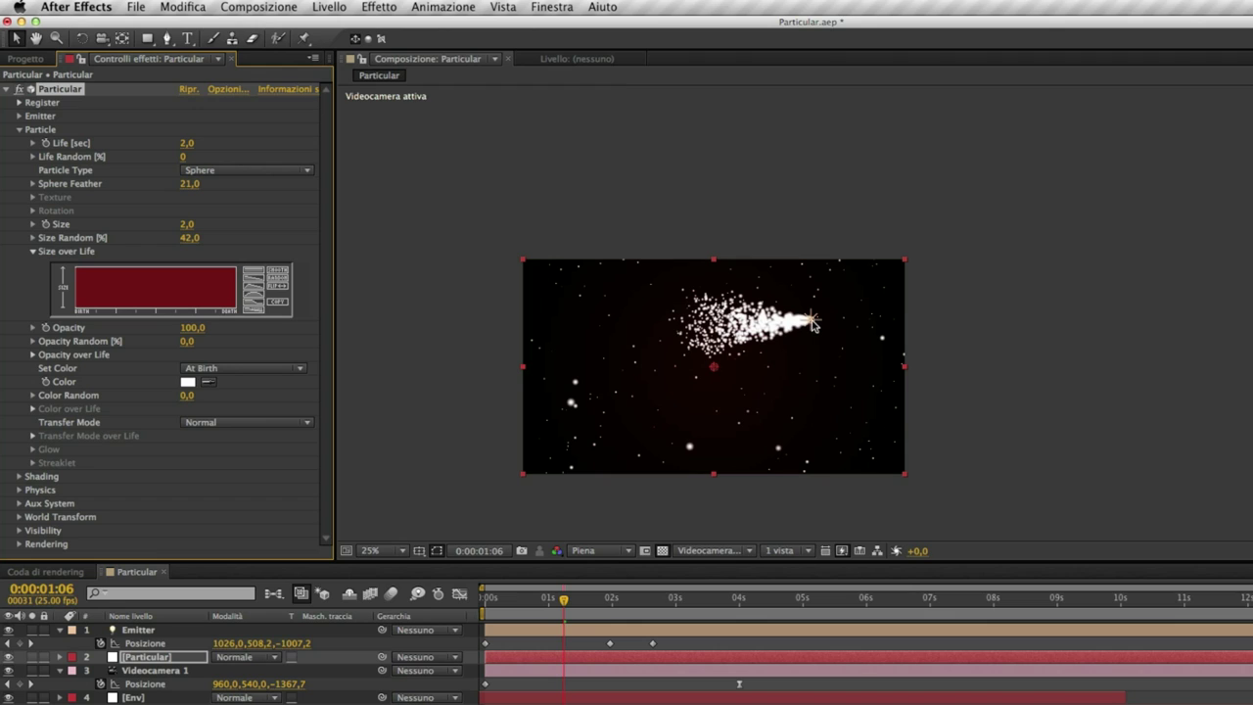
click(249, 283)
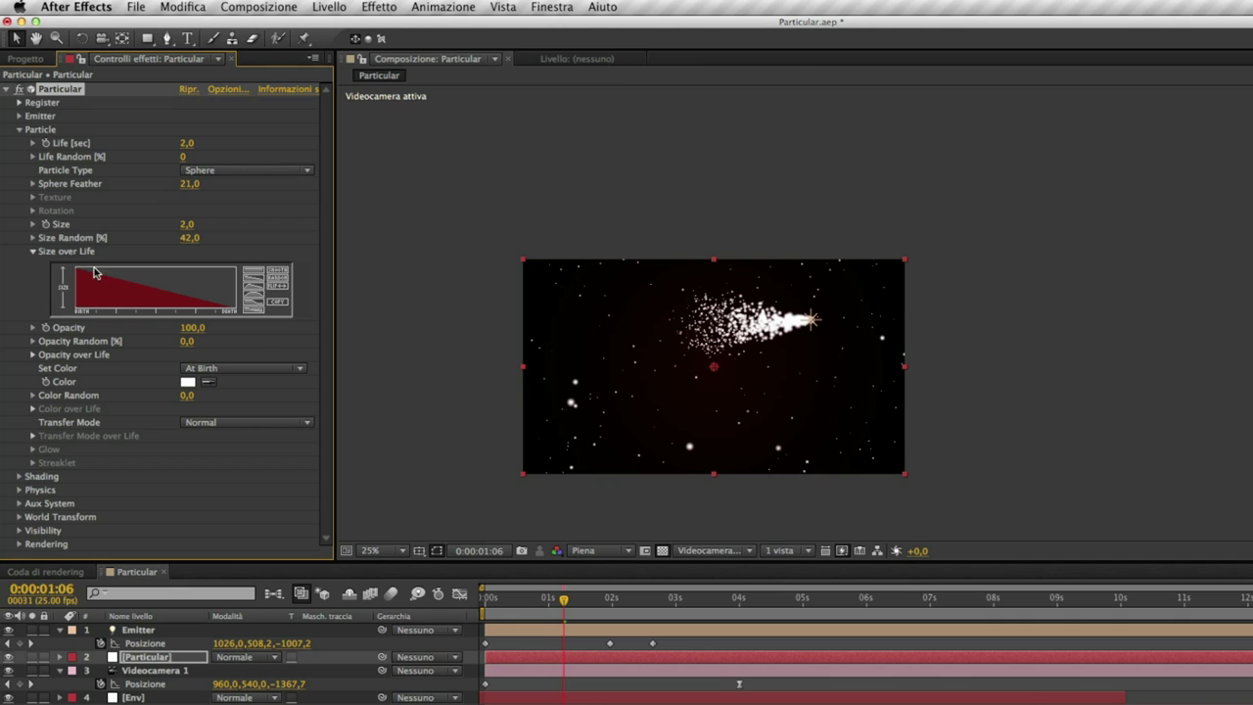
click(33, 354)
click(256, 385)
key(KP_0)
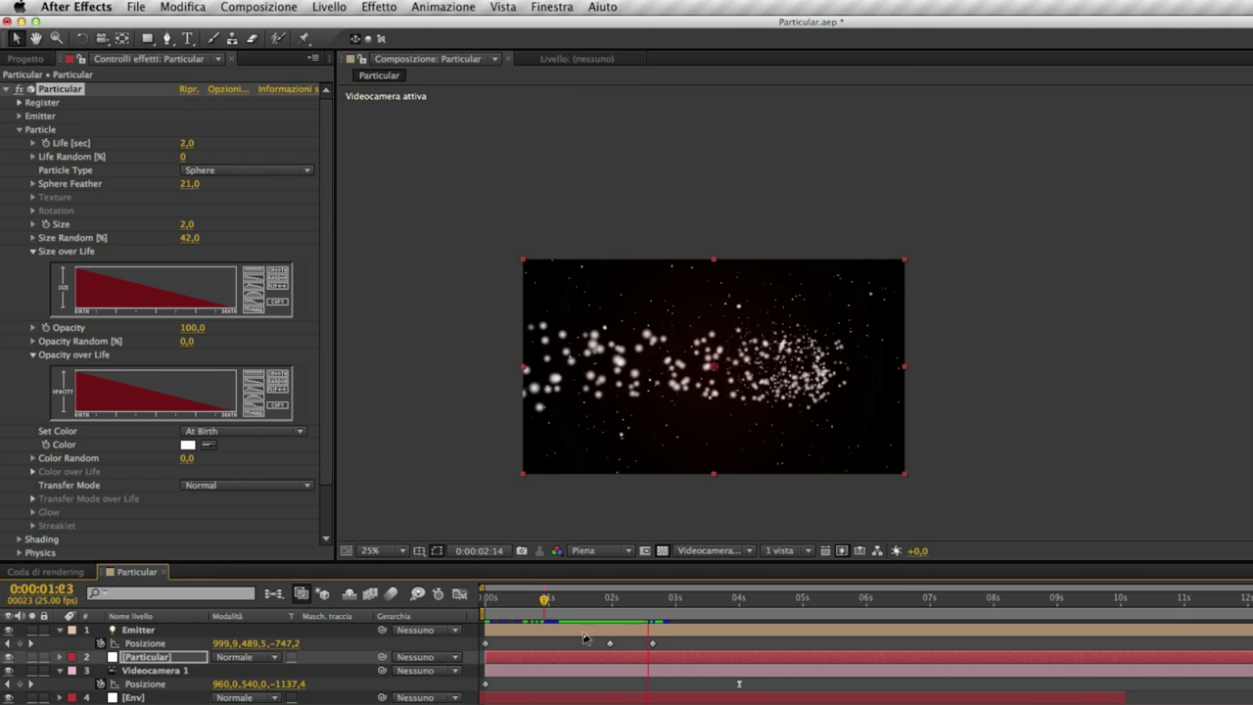
mouse_move(625, 599)
mouse_down()
mouse_move(609, 609)
mouse_move(627, 609)
mouse_up()
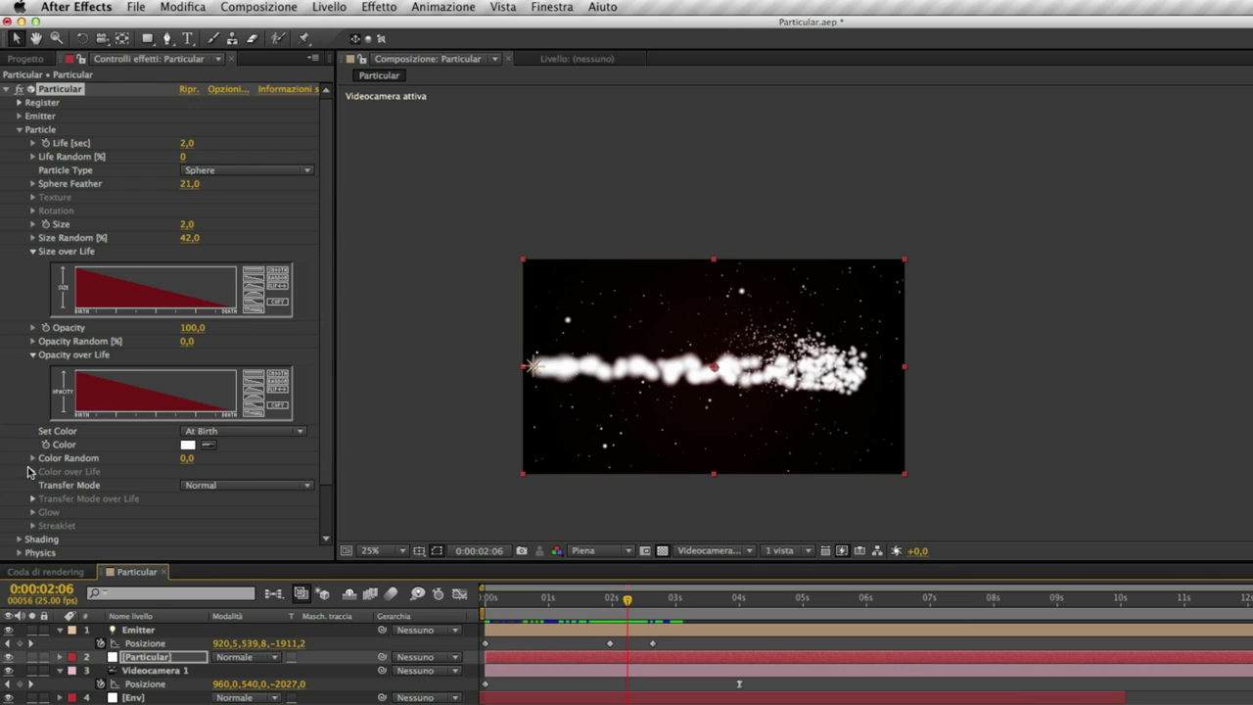
Switch particle colour to Color over Life and make the gradient's first stop orange-red FF8B53.
click(234, 433)
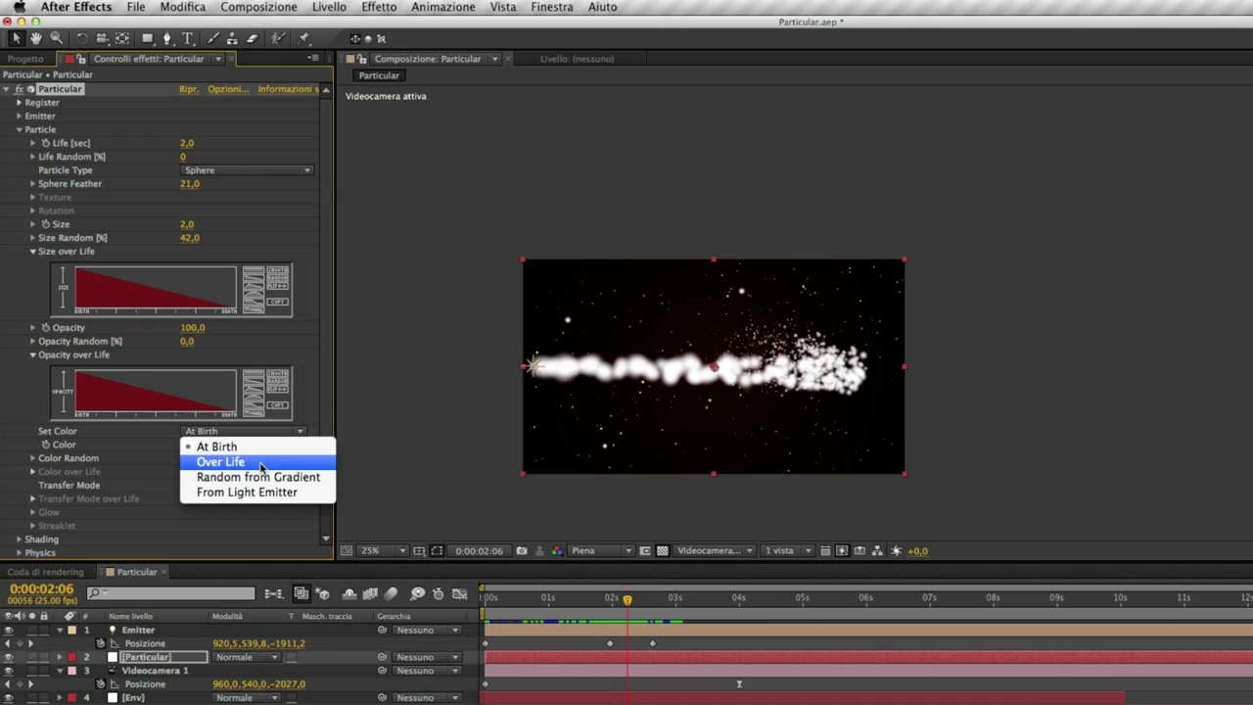
click(262, 464)
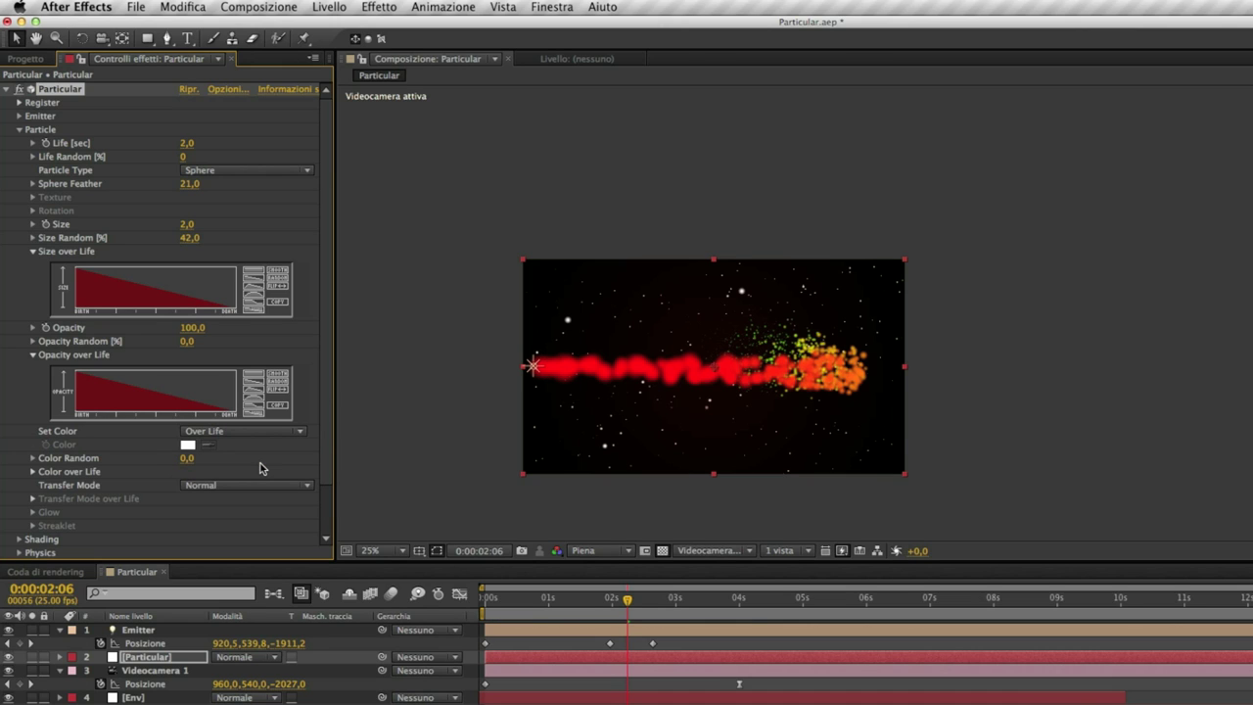
click(32, 472)
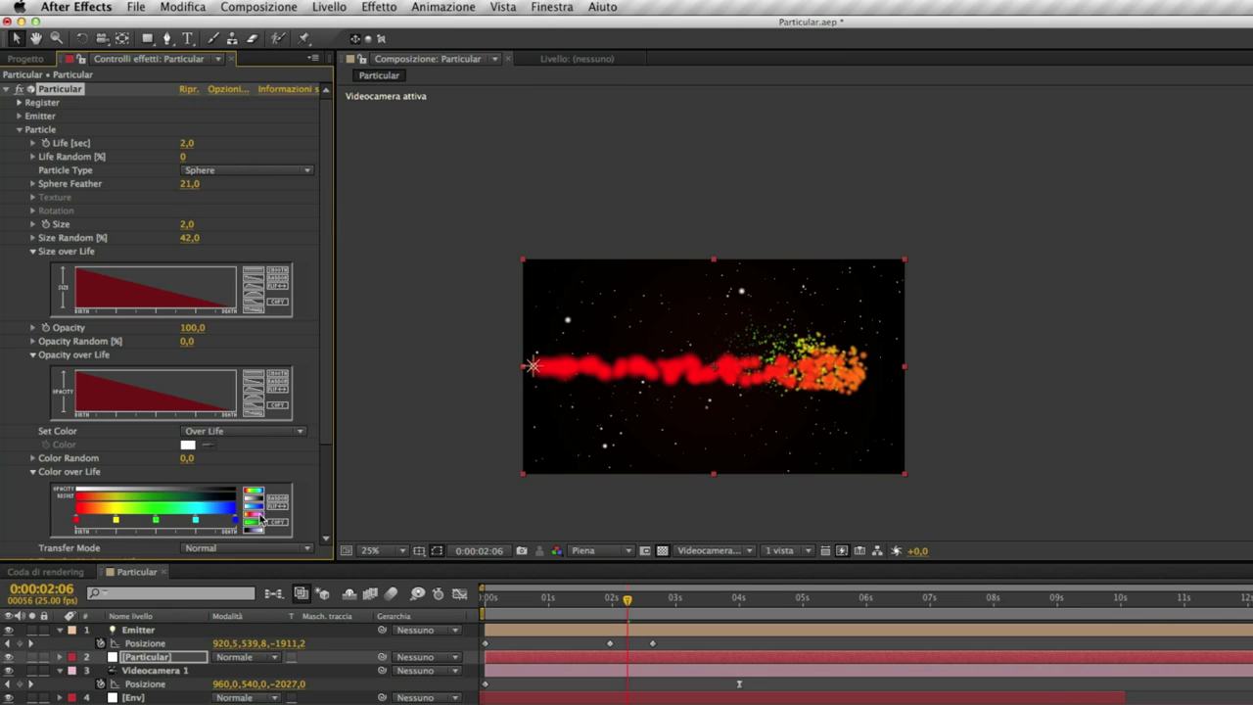
click(262, 517)
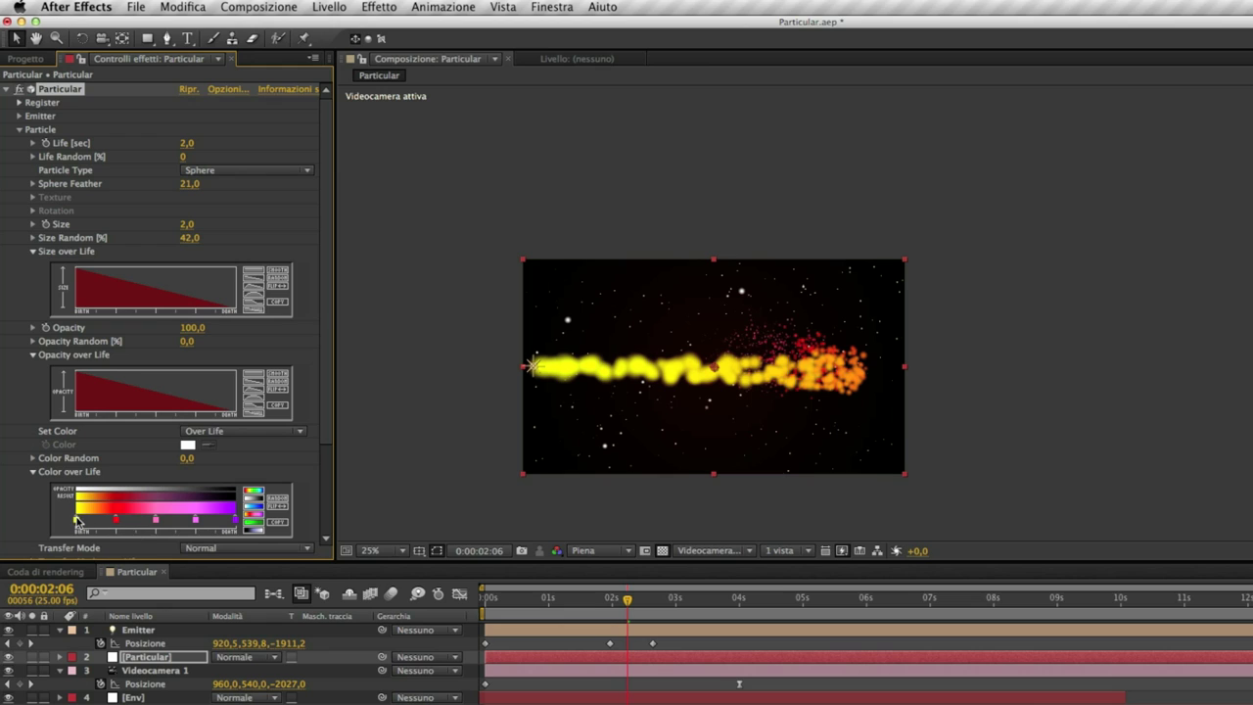
drag(157, 520, 174, 566)
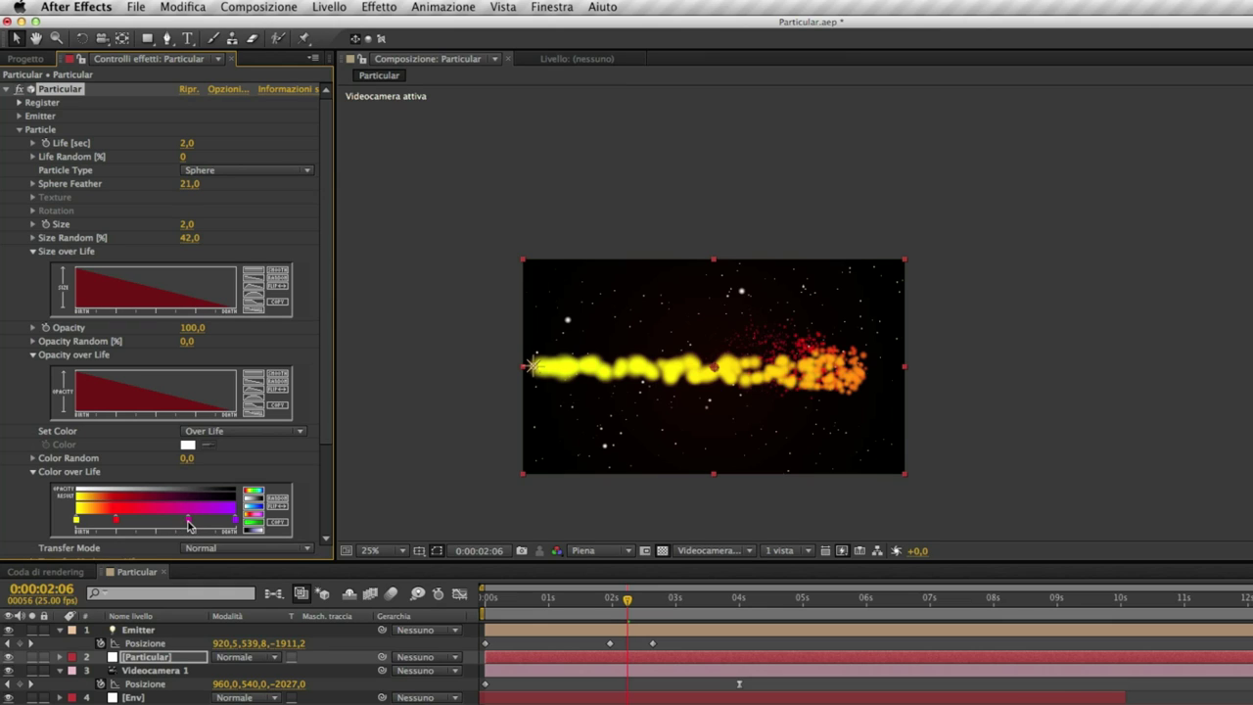
drag(190, 522, 183, 557)
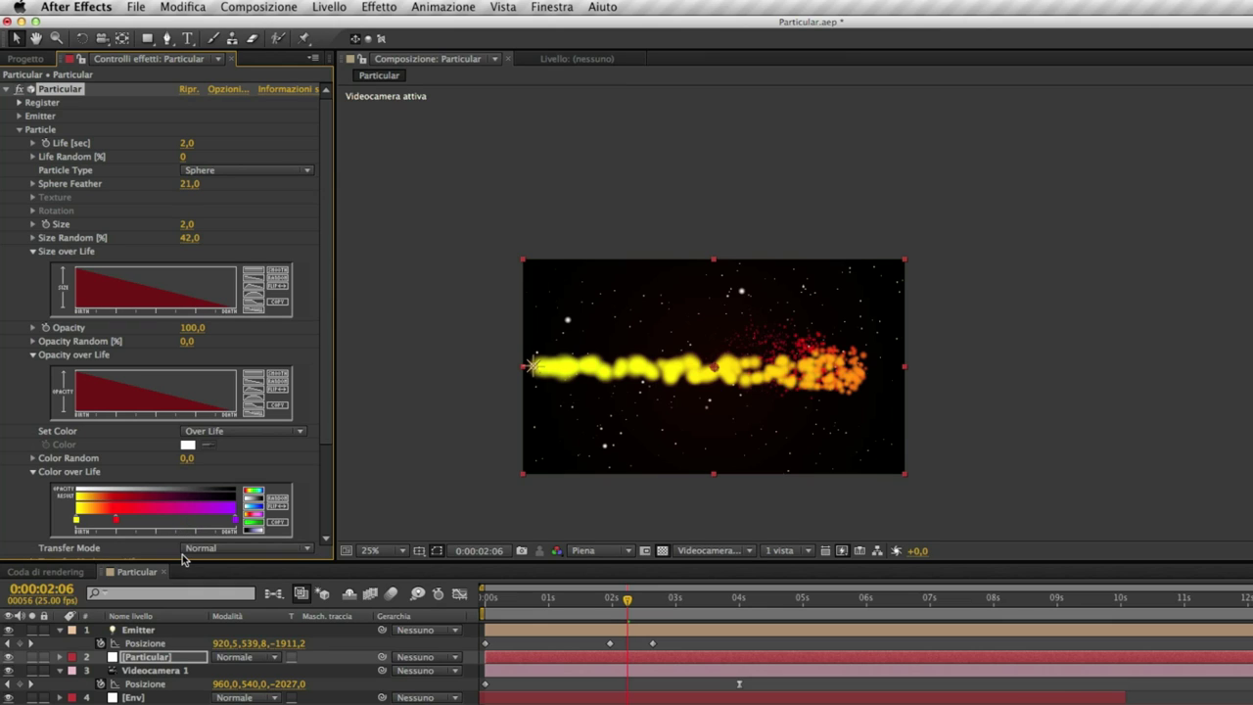
double_click(79, 521)
click(715, 376)
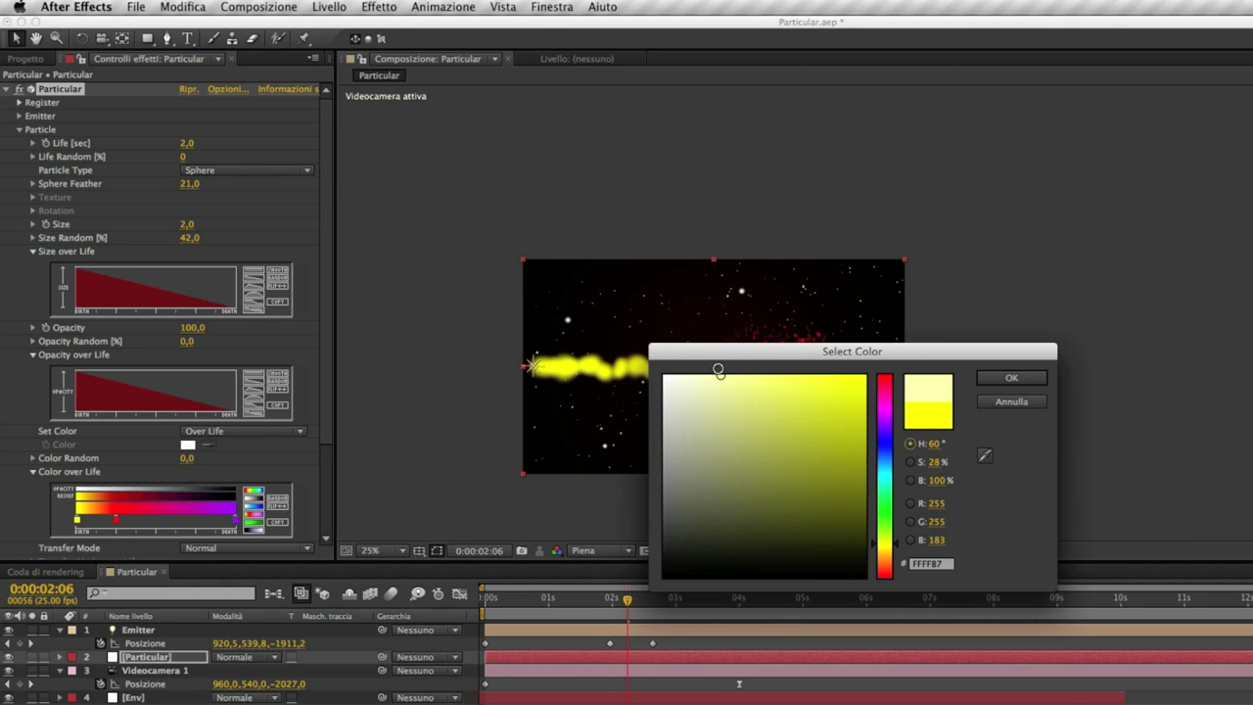
drag(897, 545, 897, 568)
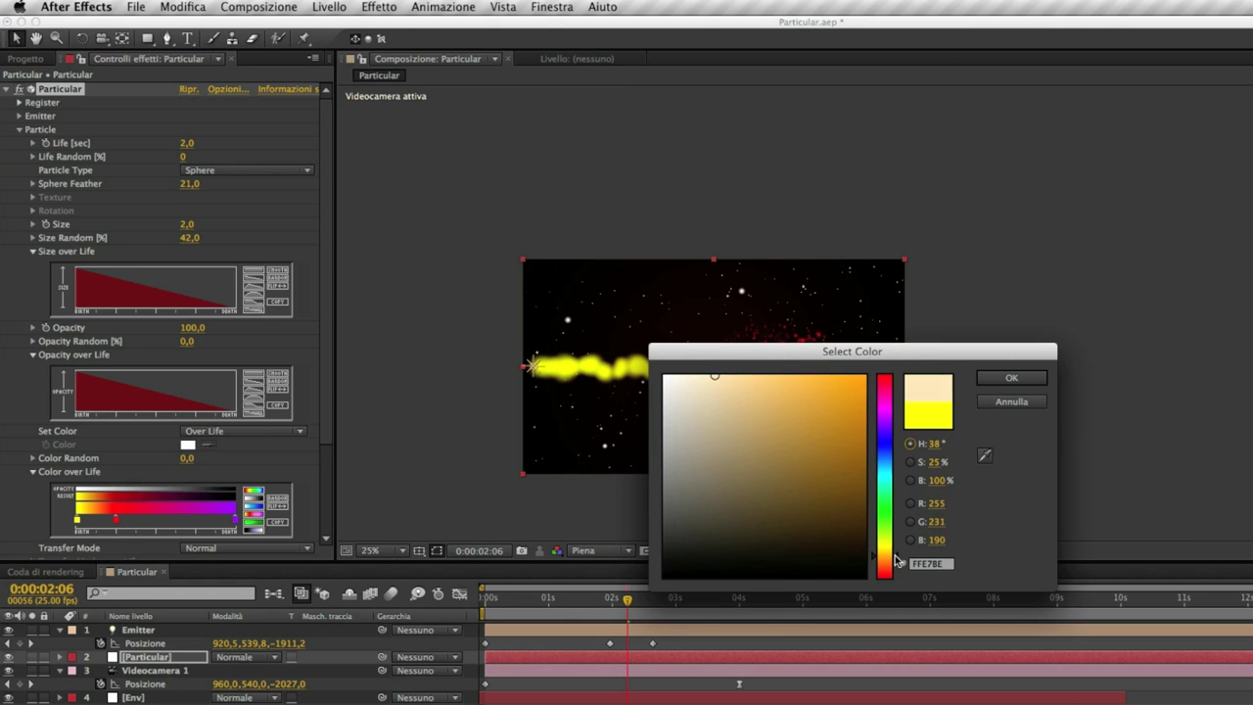
click(1012, 378)
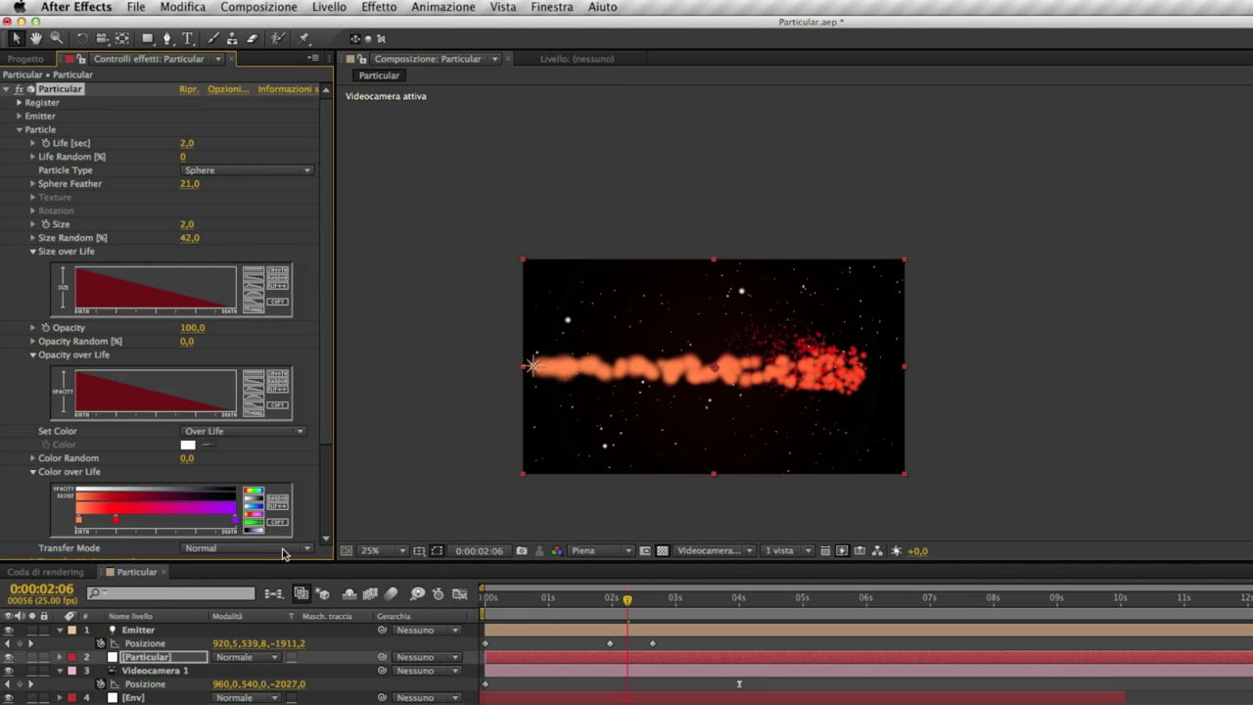
Set Particular's Transfer Mode to Add and RAM-preview the glowing trail.
scroll(59, 454, down, 2)
scroll(59, 455, down, 2)
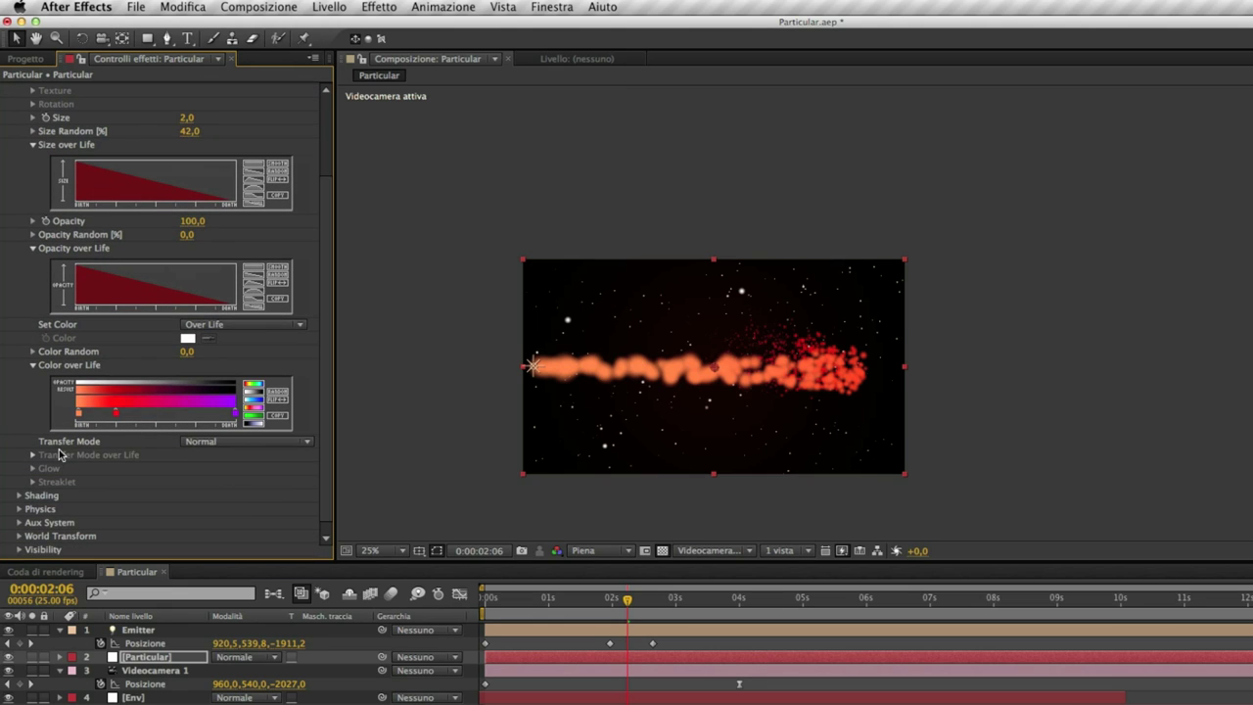
click(236, 445)
click(250, 474)
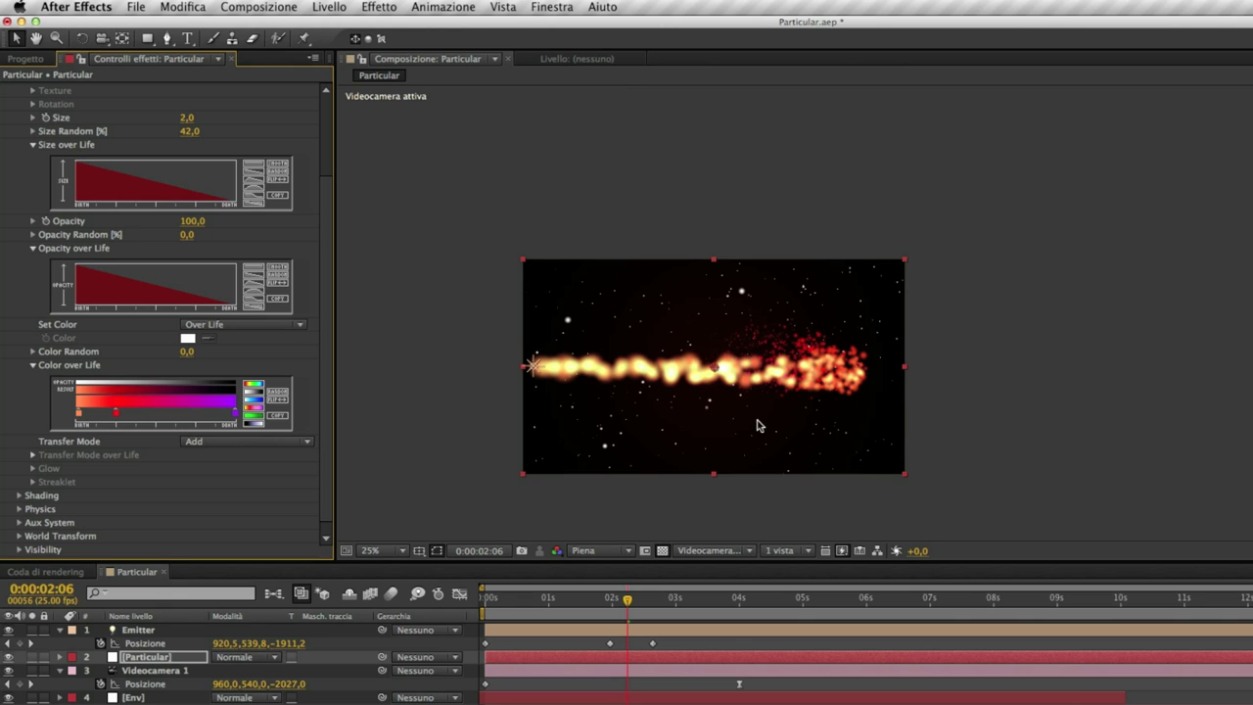
drag(492, 599, 529, 605)
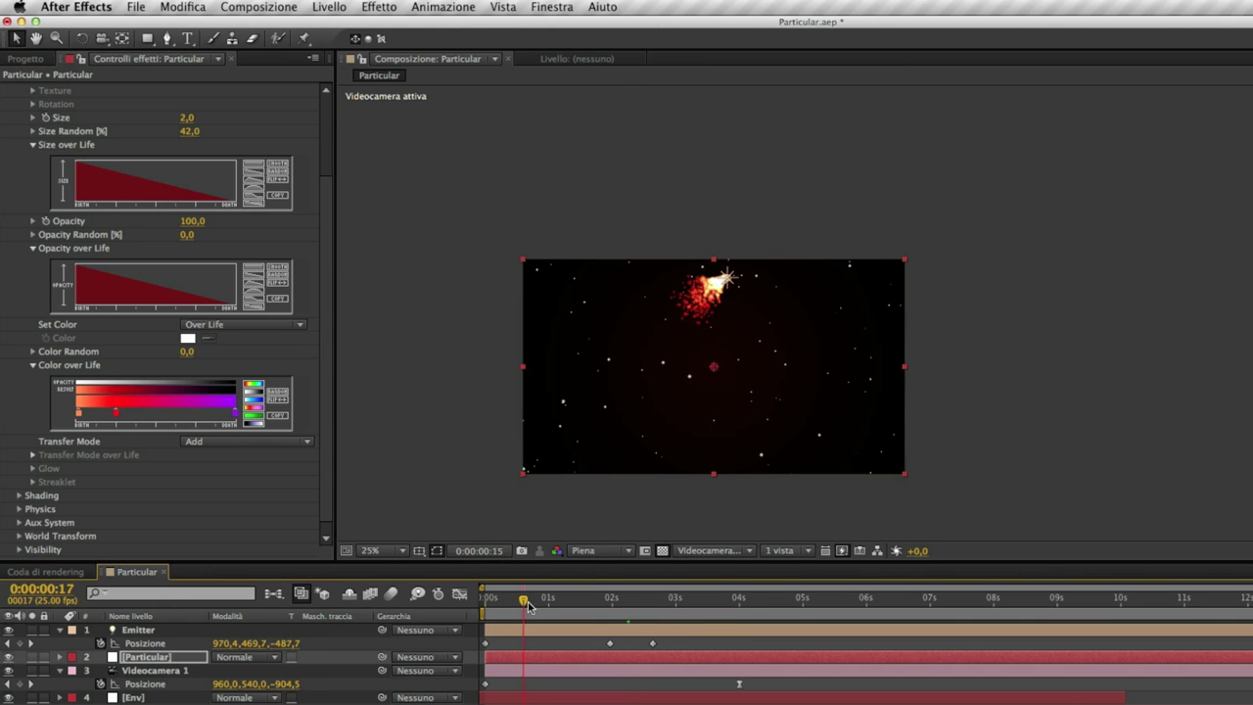
key(KP_0)
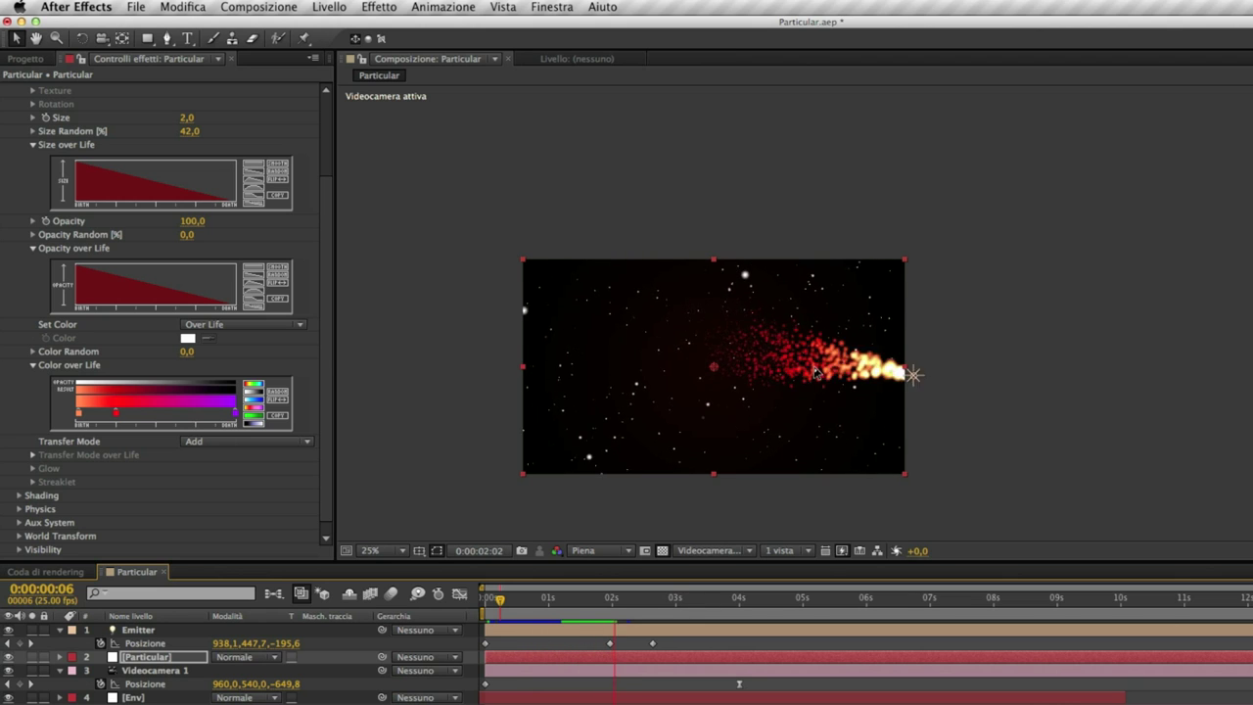
Slide the Emitter's middle Position keyframe earlier, to about 0:00:01:19.
click(628, 615)
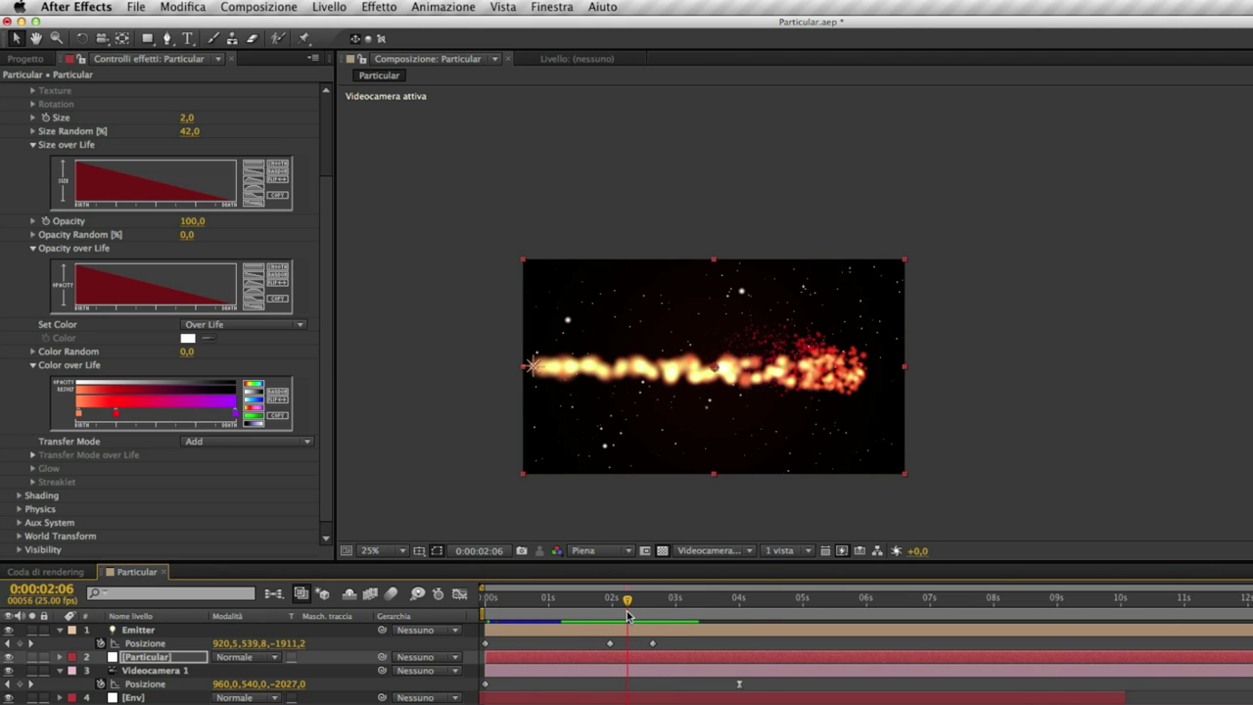
drag(670, 654, 597, 650)
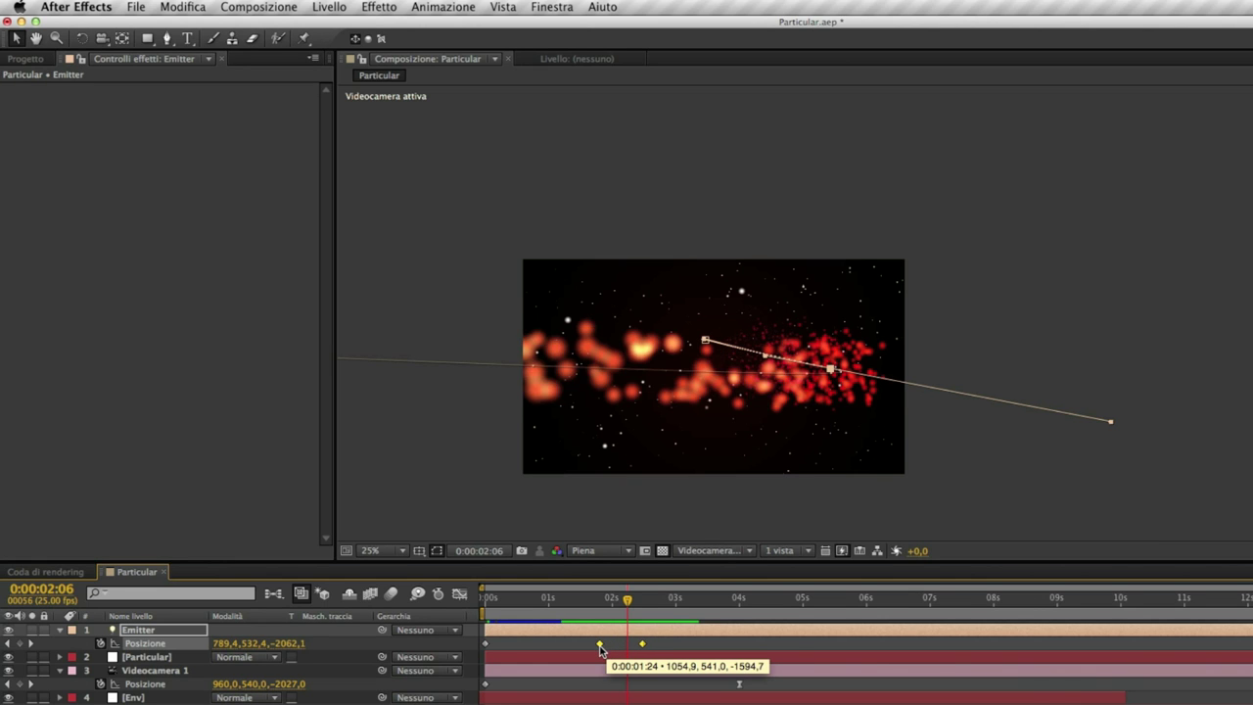
key(j)
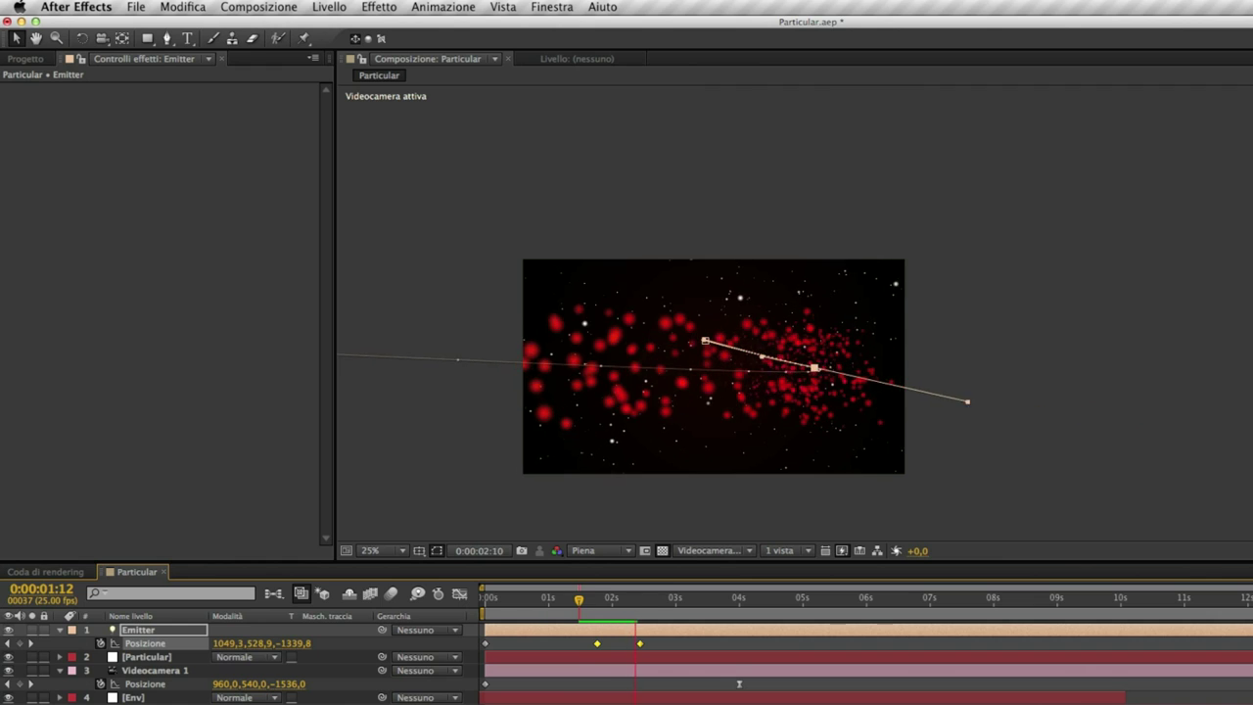
click(619, 629)
key(k)
click(598, 603)
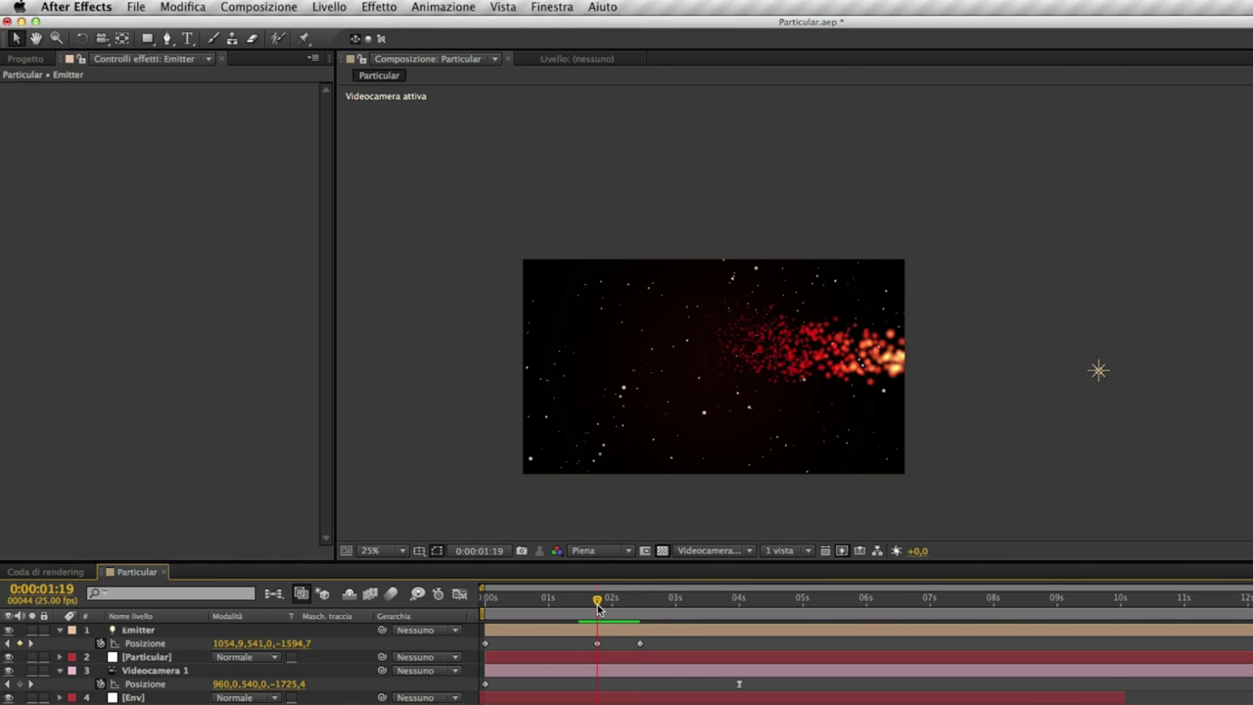
drag(598, 603, 592, 614)
drag(598, 605, 598, 610)
Move the Emitter leftward at the 1:19 keyframe and preview the reshaped comet path.
click(598, 645)
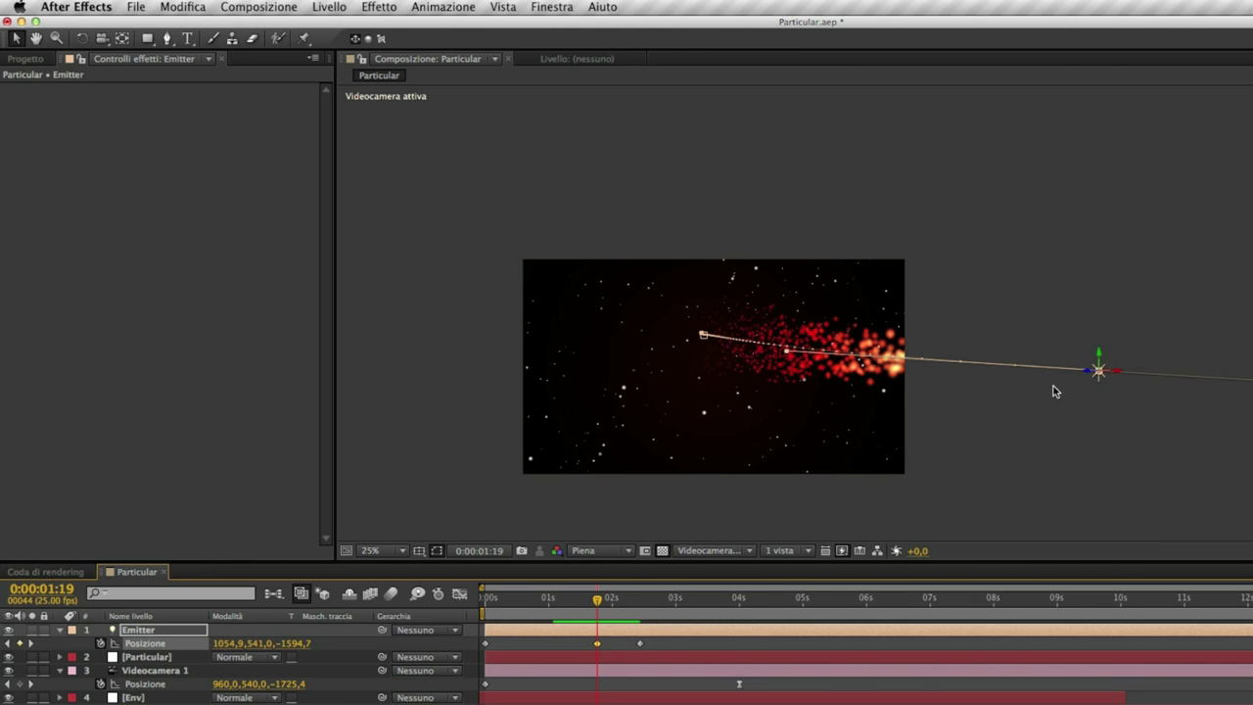
drag(1123, 372, 1109, 378)
key(space)
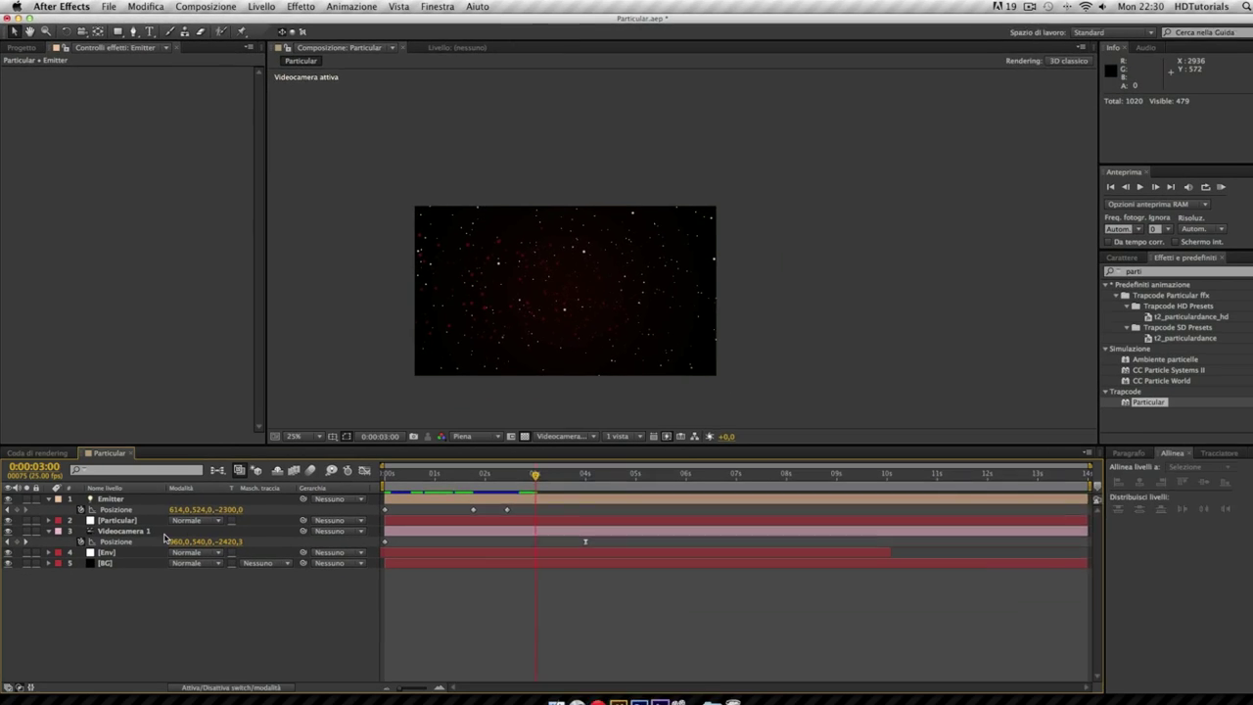
click(585, 601)
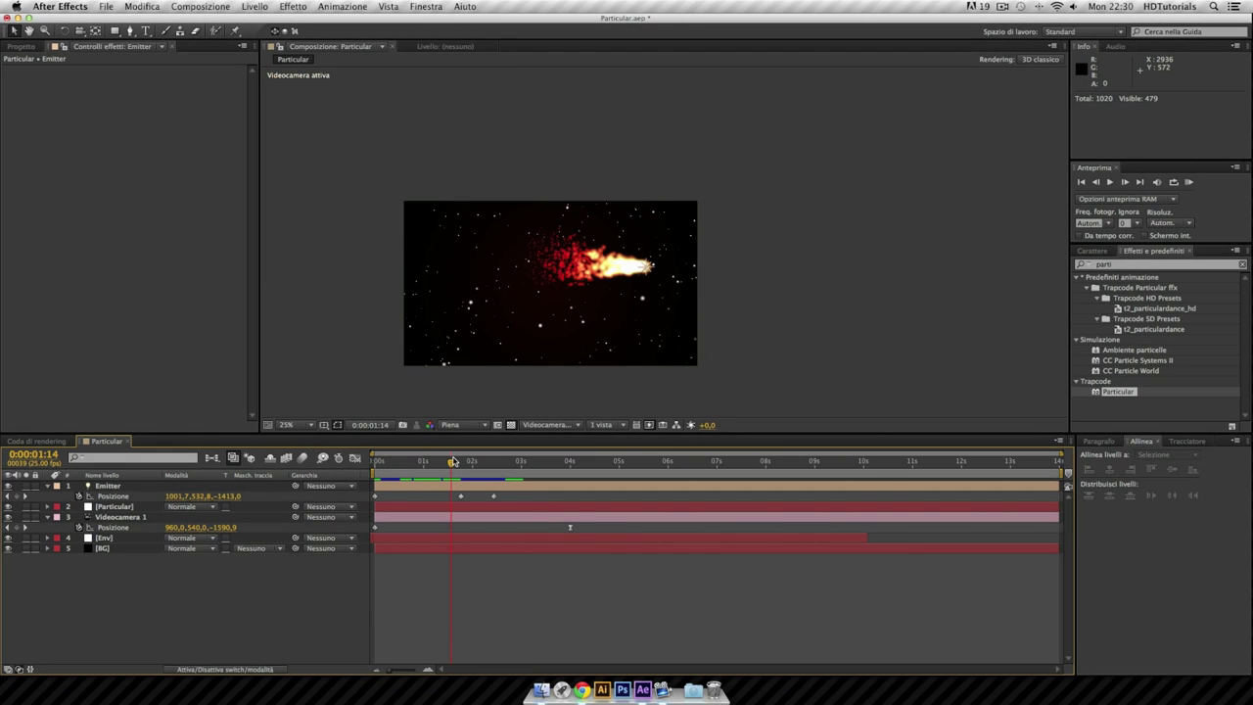
drag(456, 462, 476, 464)
click(452, 461)
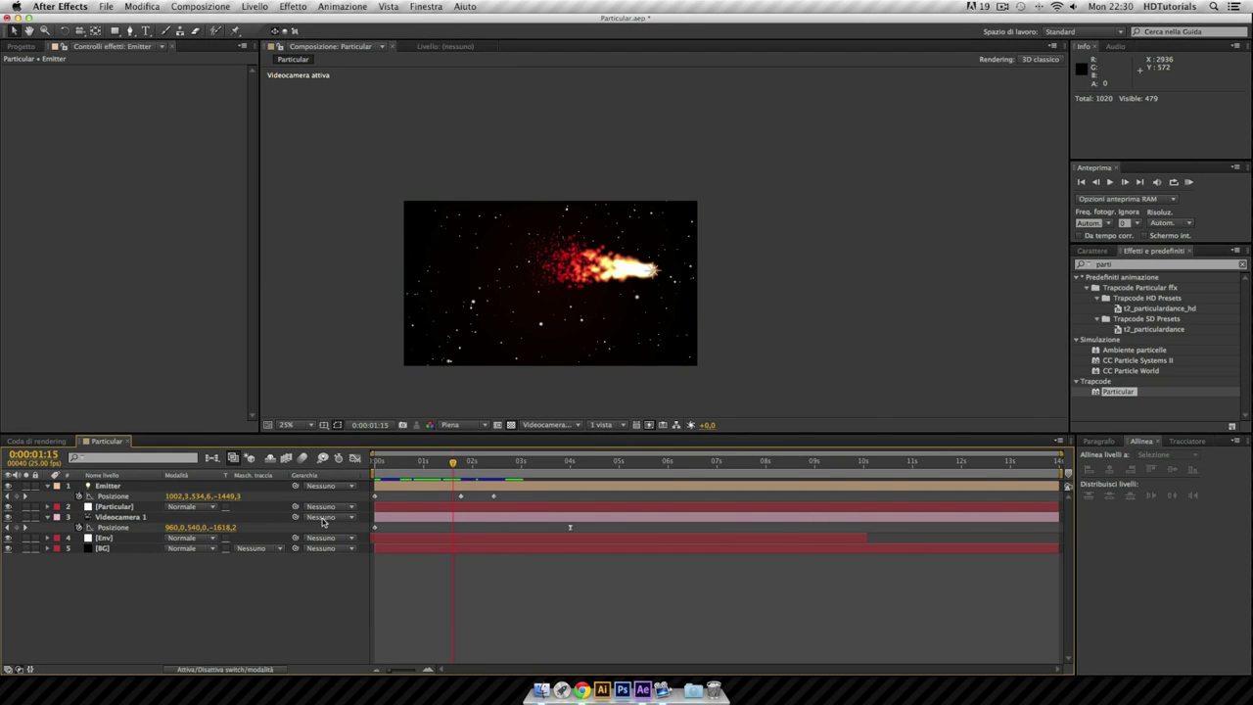
click(127, 507)
Duplicate the Particular layer and rename the copy 'Particular linea'.
click(127, 507)
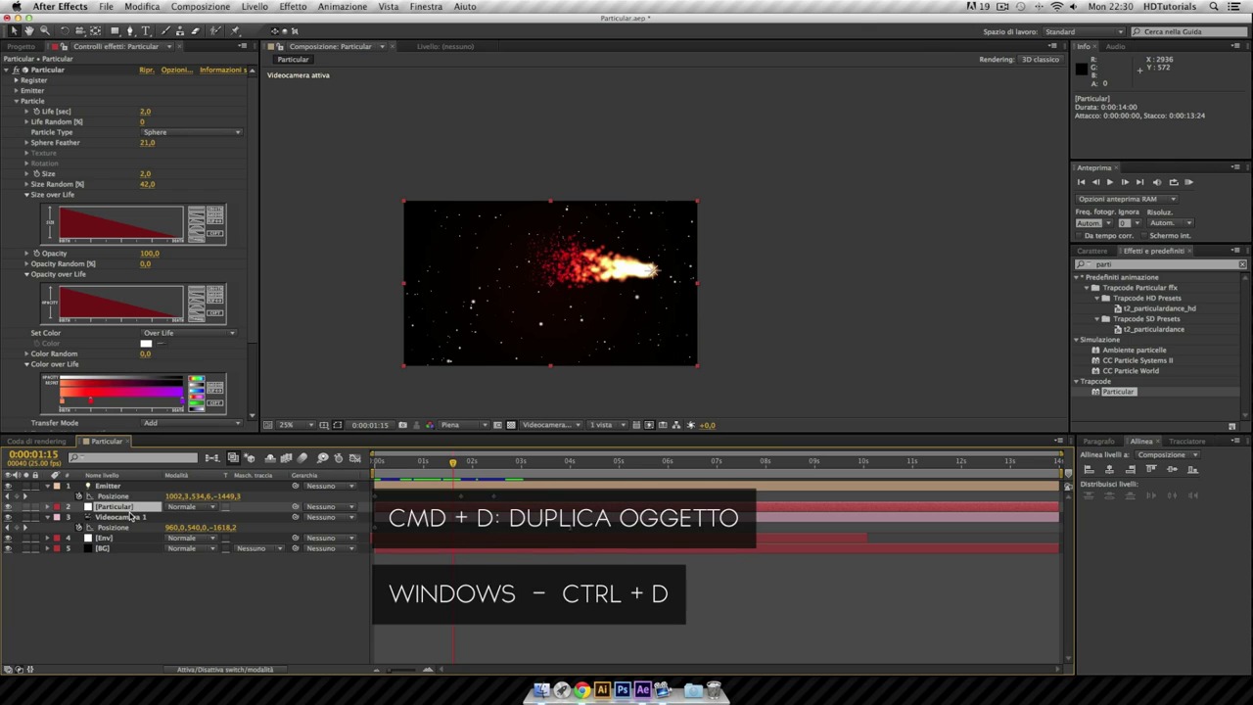
key(super+d)
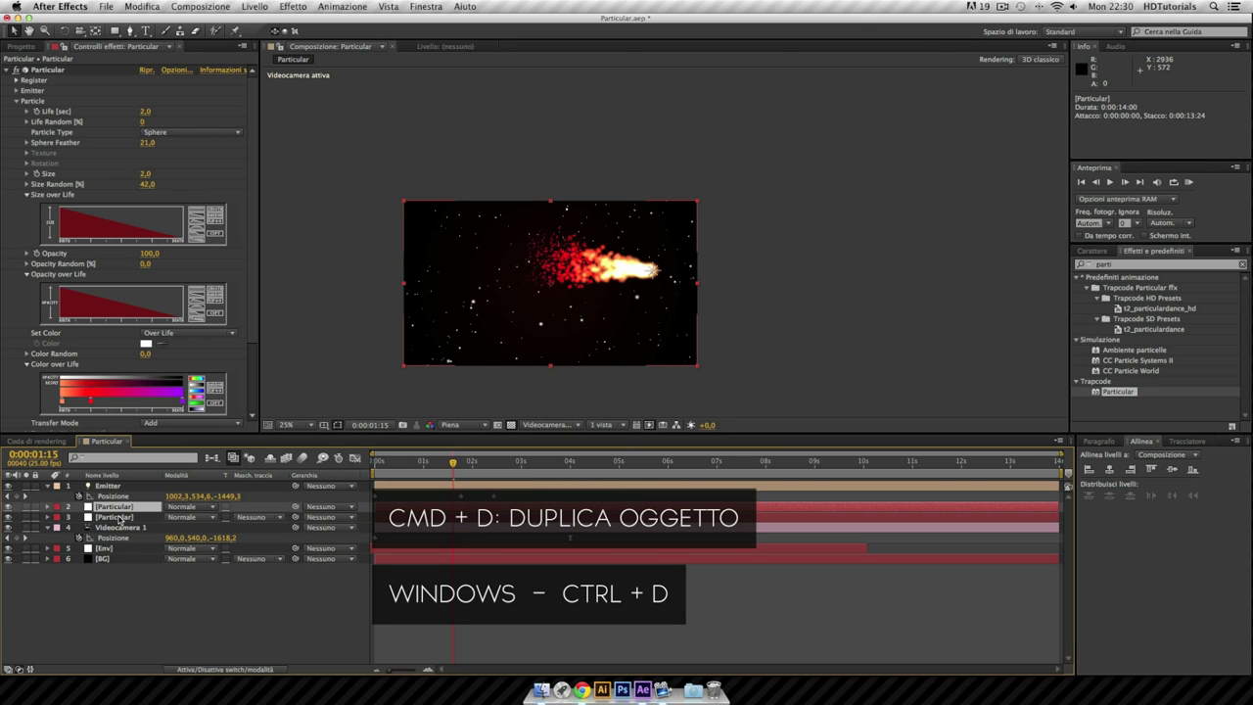
key(Return)
key(Right)
text(a)
key(Return)
Set the copy's Set Color to At Birth and particle Life to 4 seconds.
scroll(163, 382, down, 2)
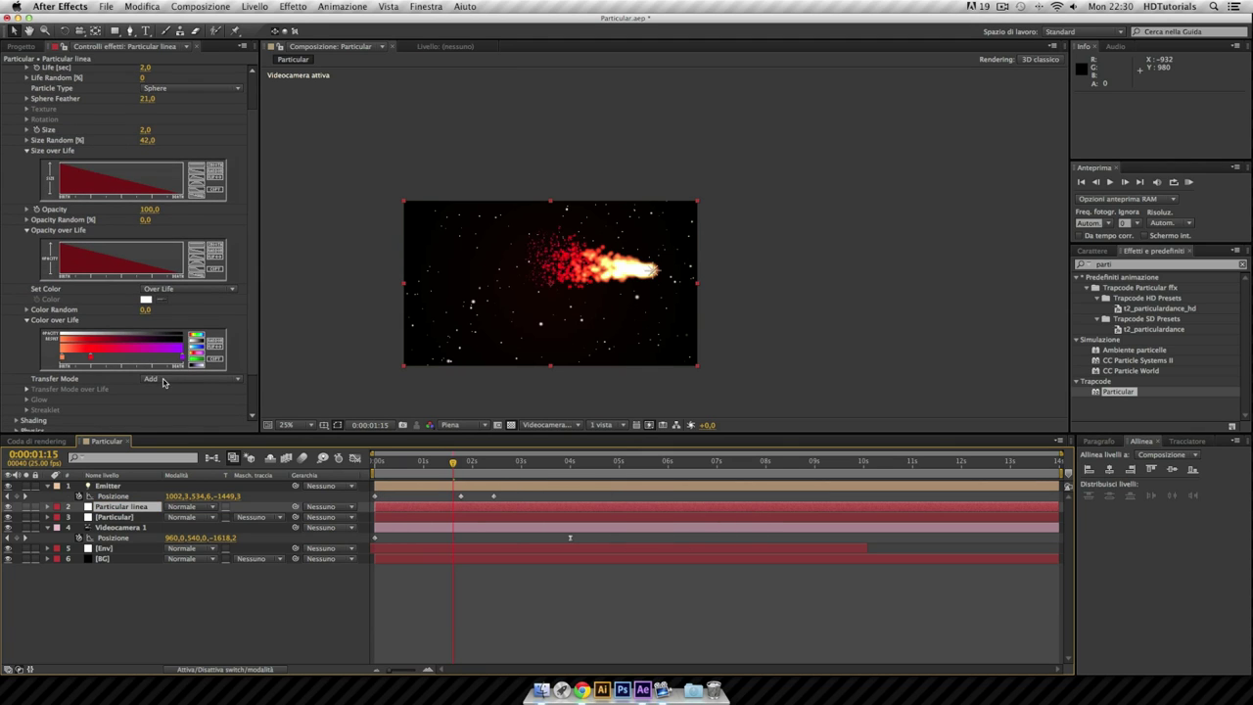
click(172, 289)
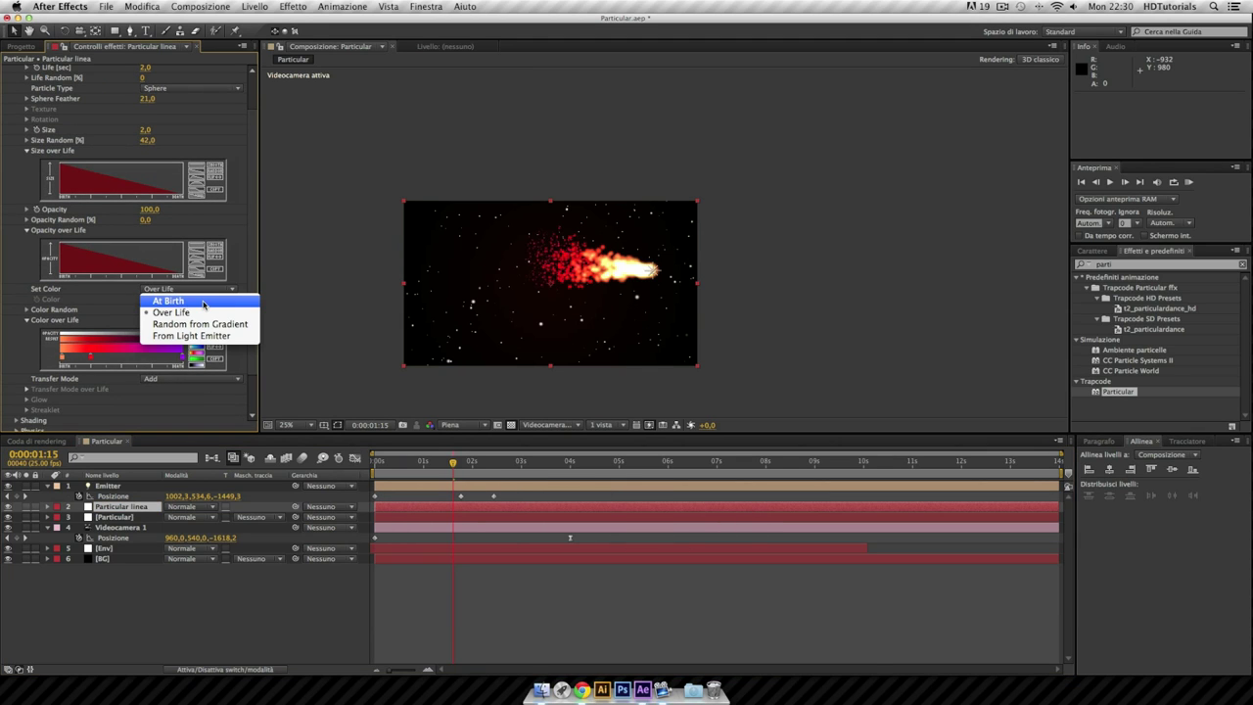
click(203, 301)
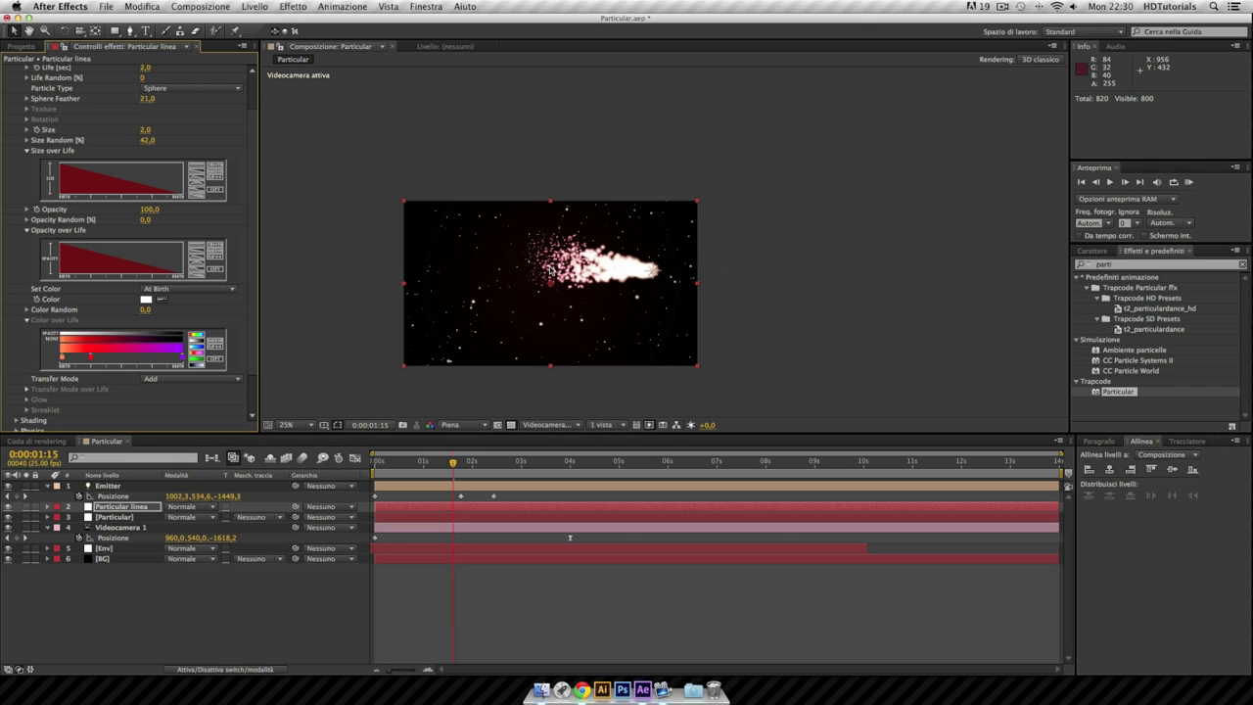
scroll(192, 131, up, 2)
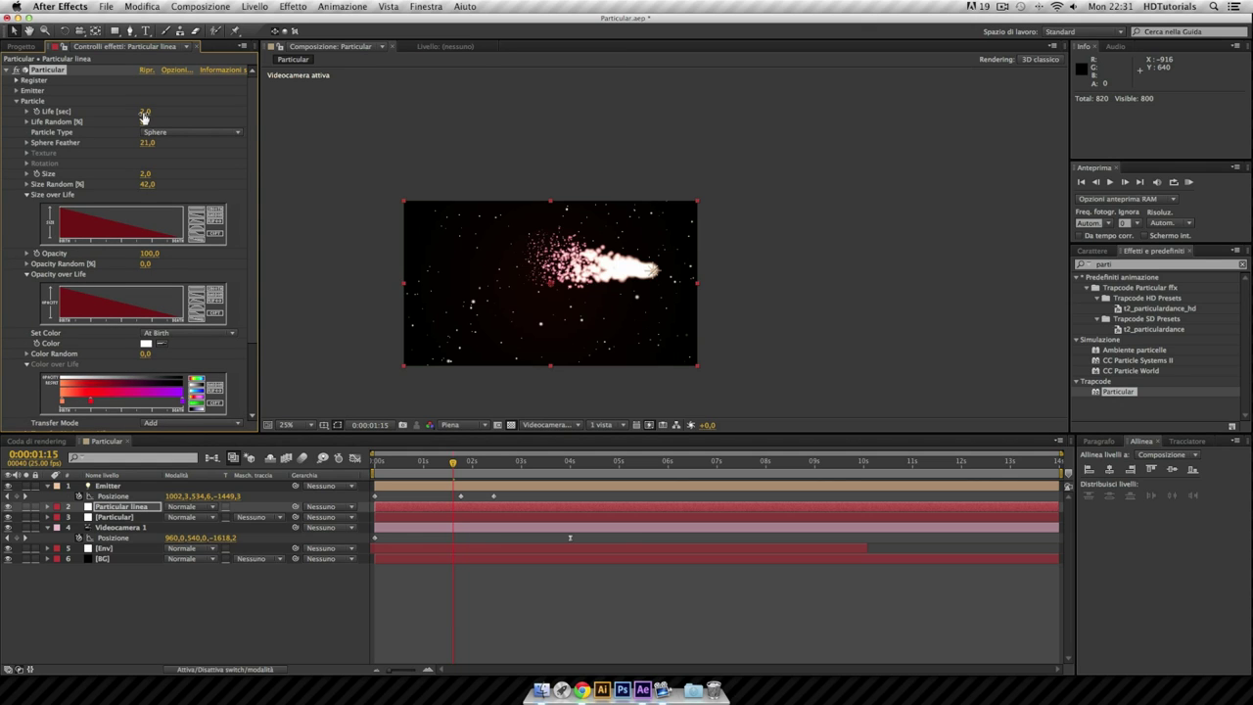
click(144, 114)
text(4)
key(Return)
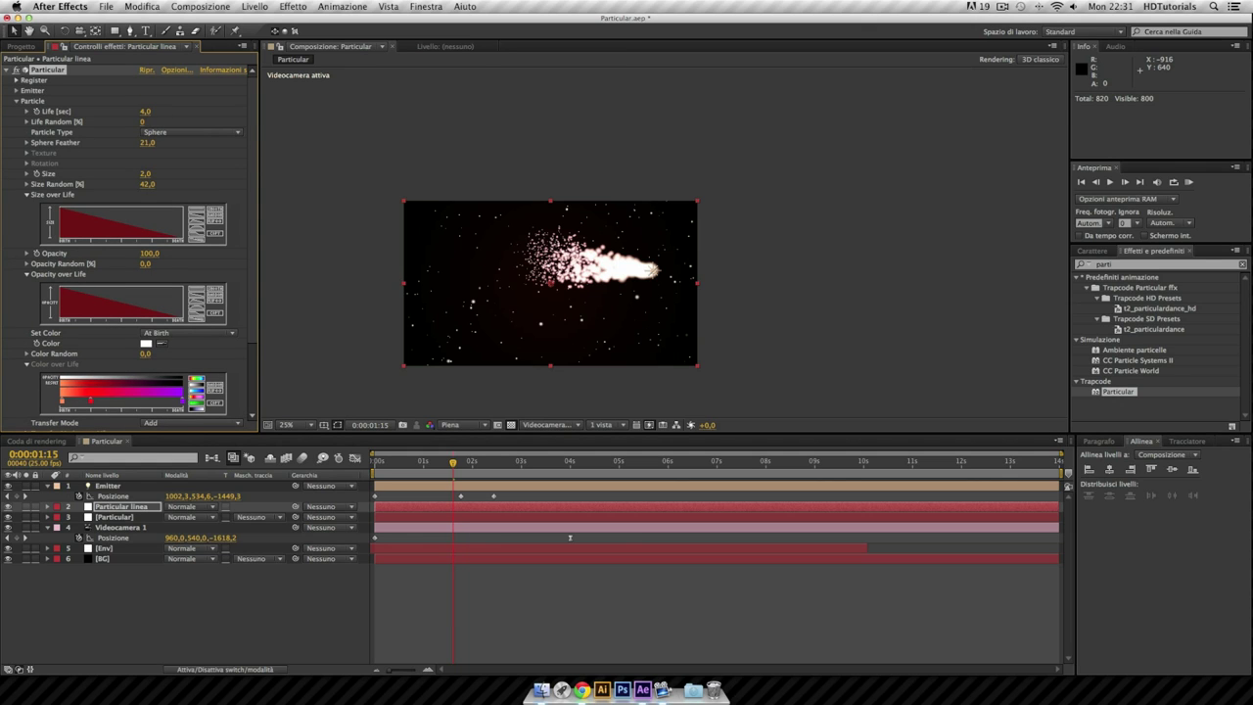
Set the emitter Velocity to 0 and preview the new white streak.
click(16, 101)
click(16, 90)
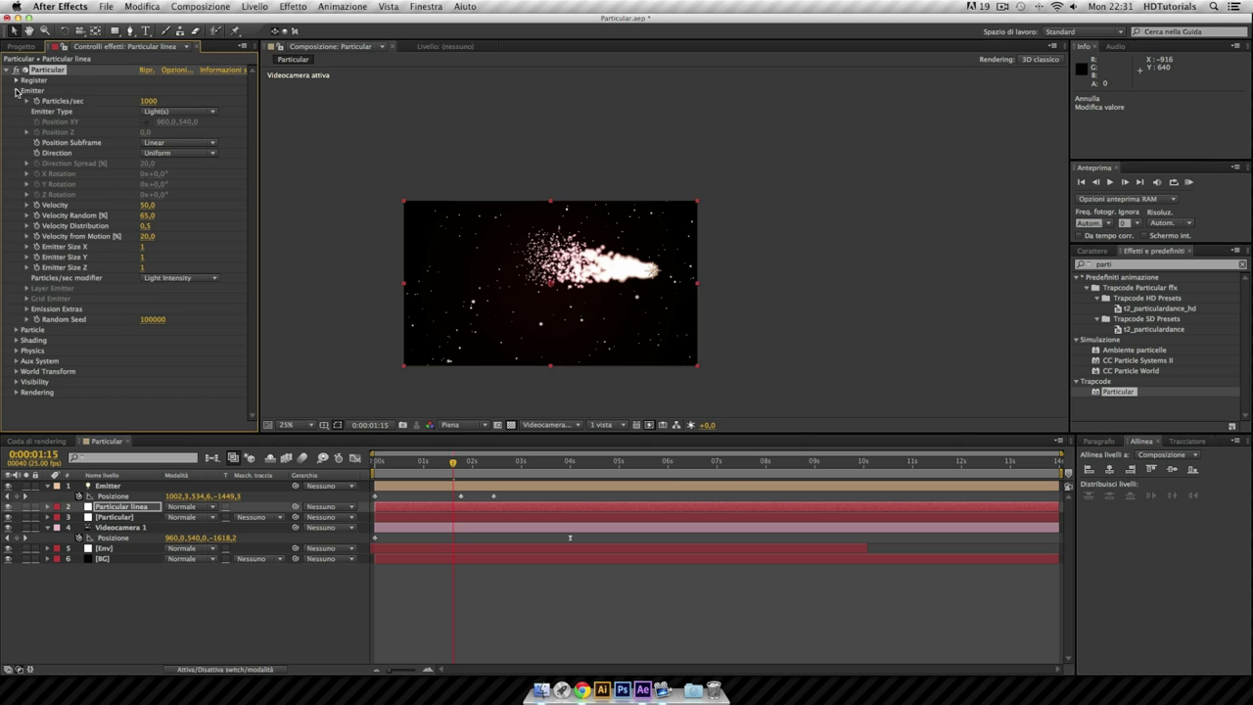
click(148, 206)
text(0)
key(Return)
key(space)
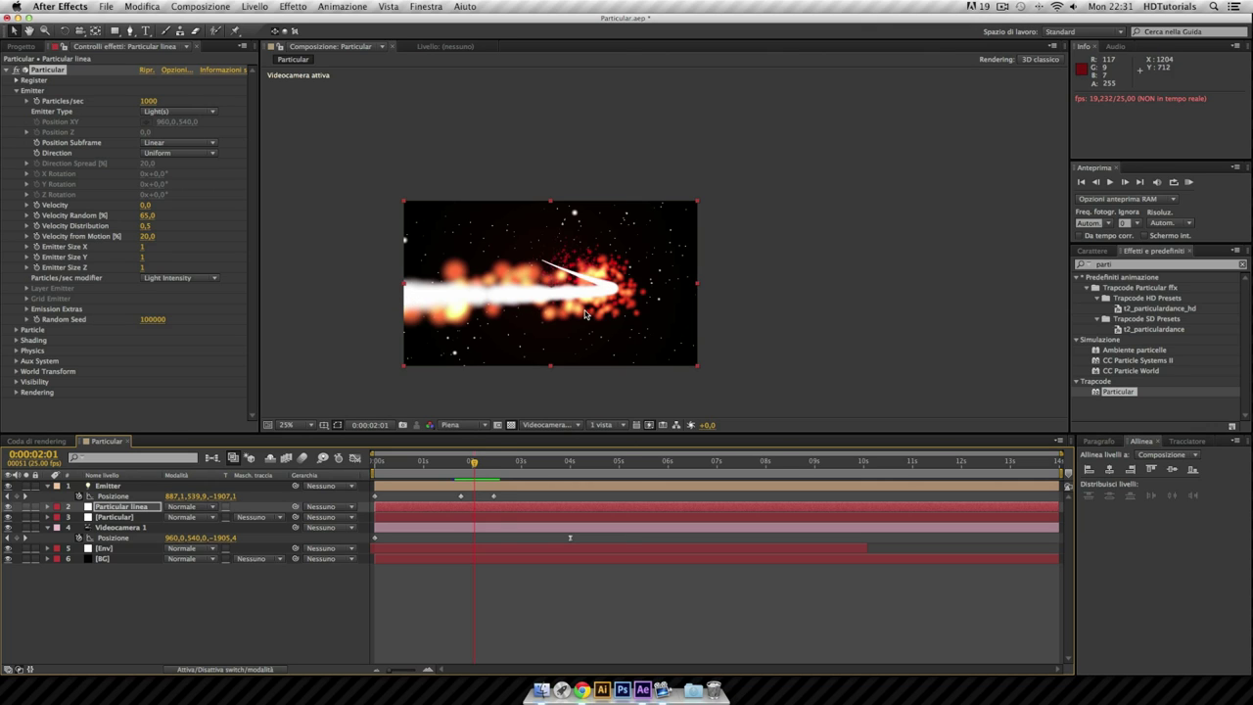
Raise Physics > Air > Turbulence Field Affect Position to 270 and preview the twisting streak.
click(15, 90)
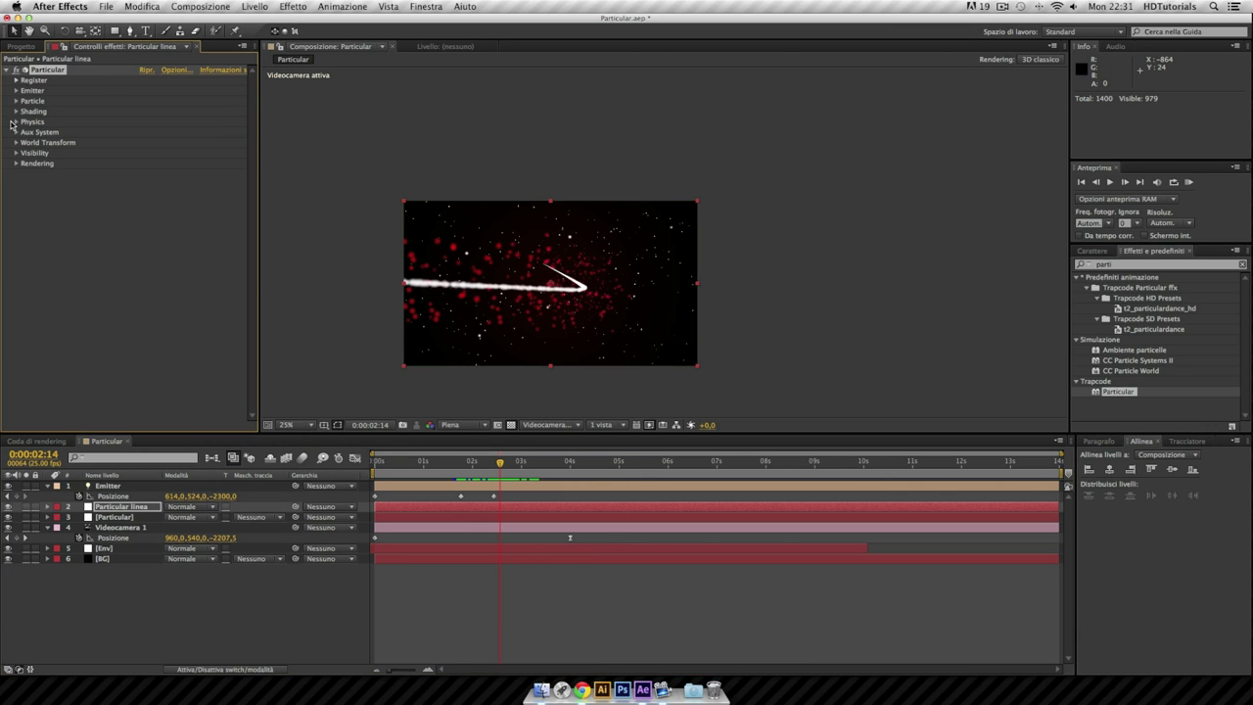
click(16, 121)
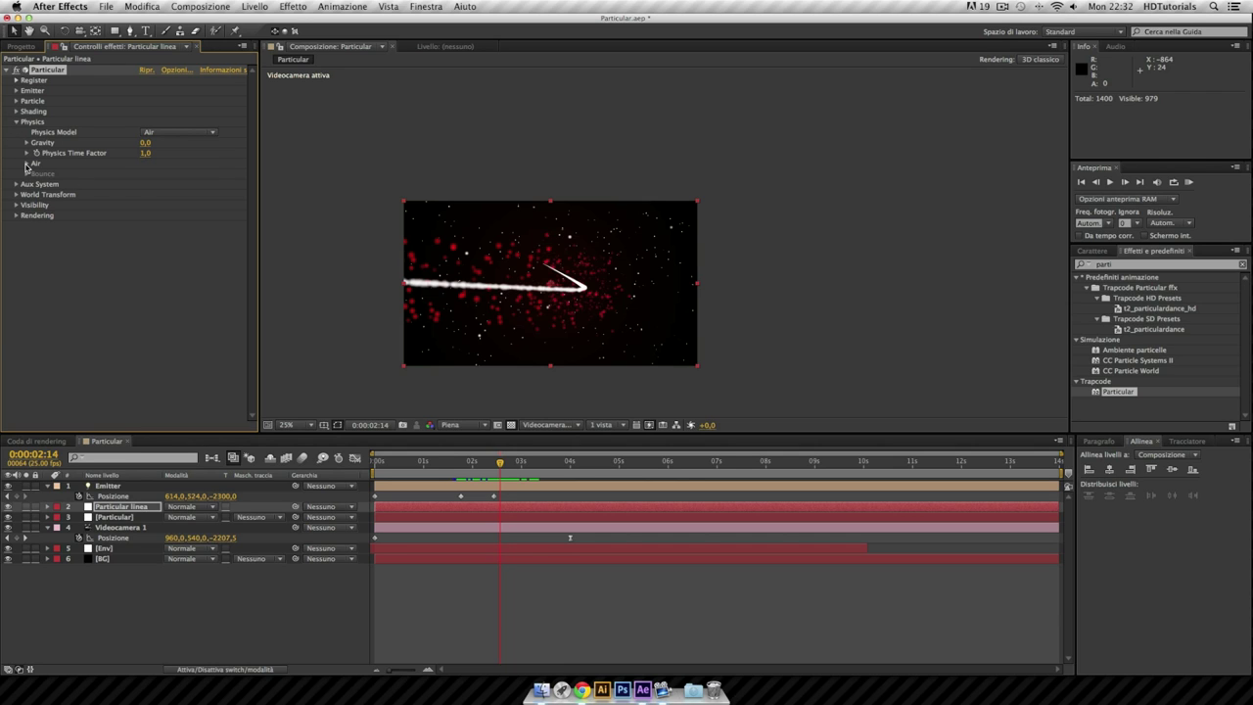
click(26, 164)
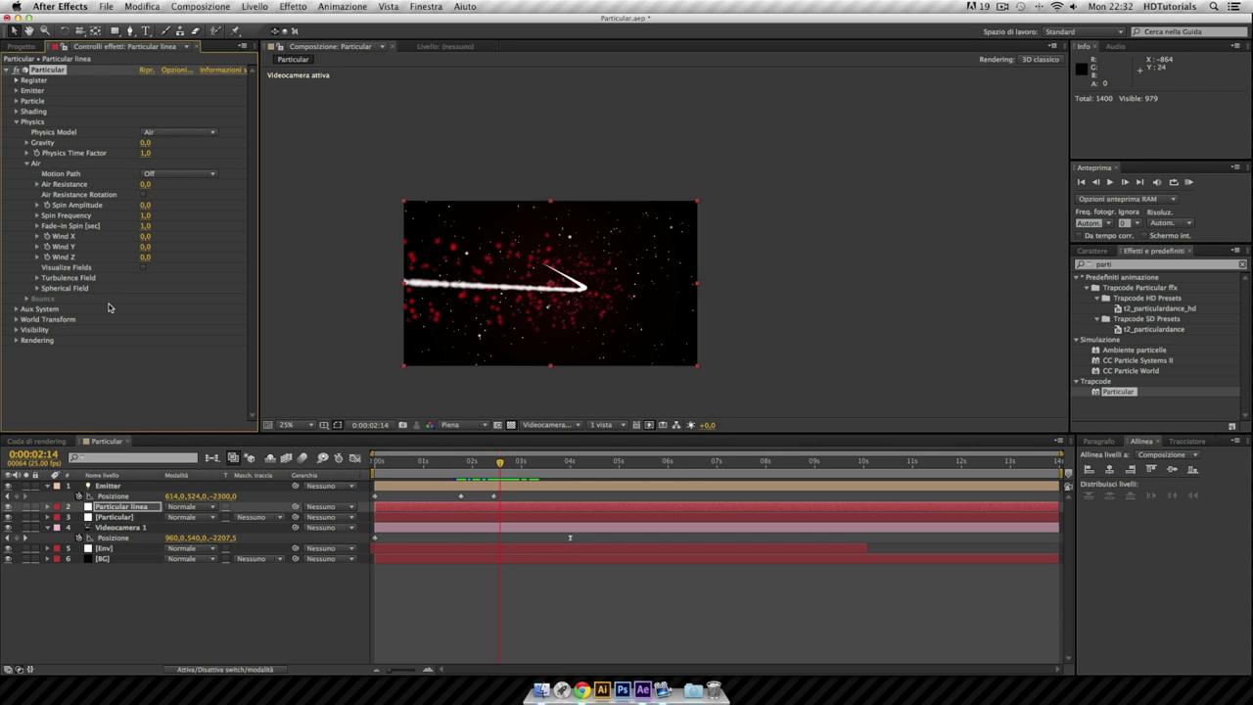
click(36, 278)
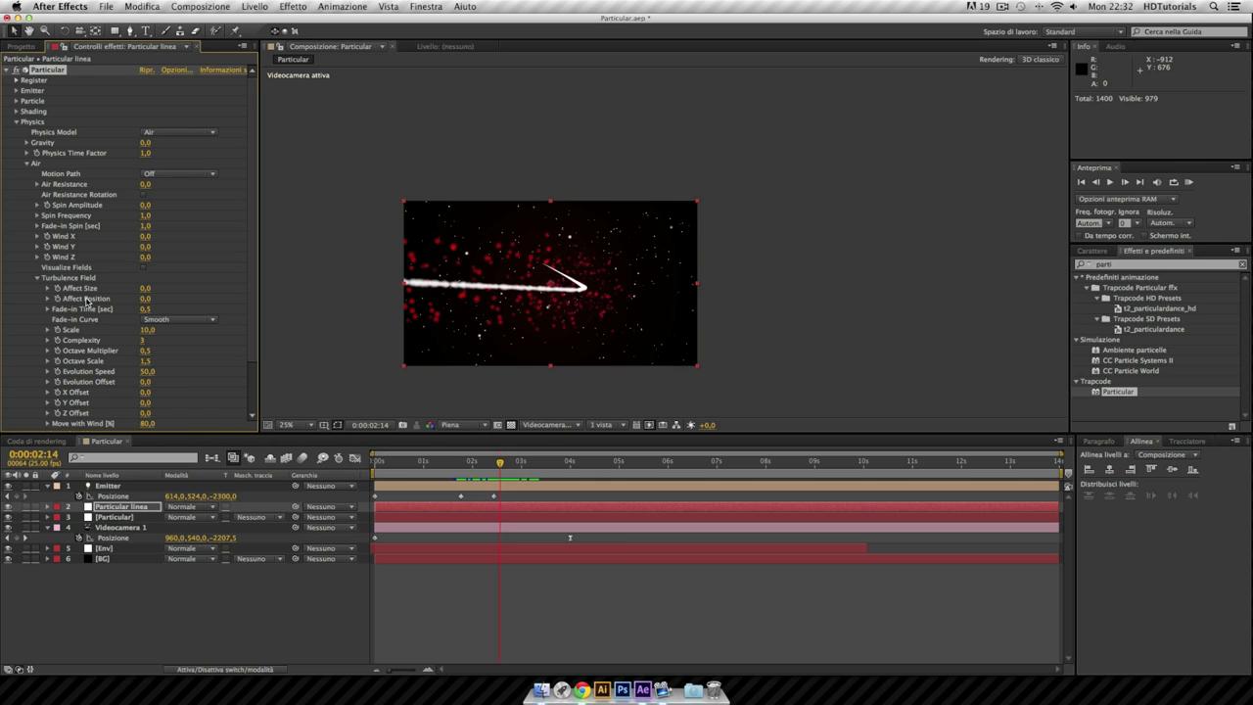
drag(144, 298, 313, 301)
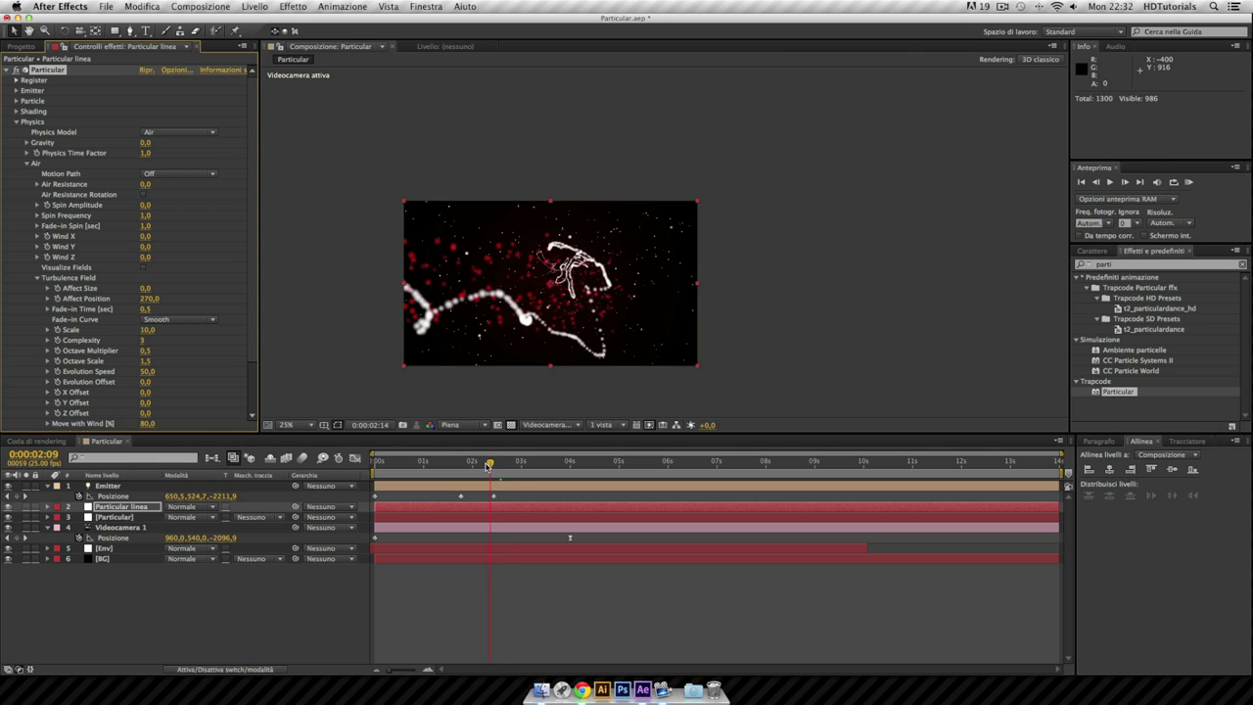
key(KP_0)
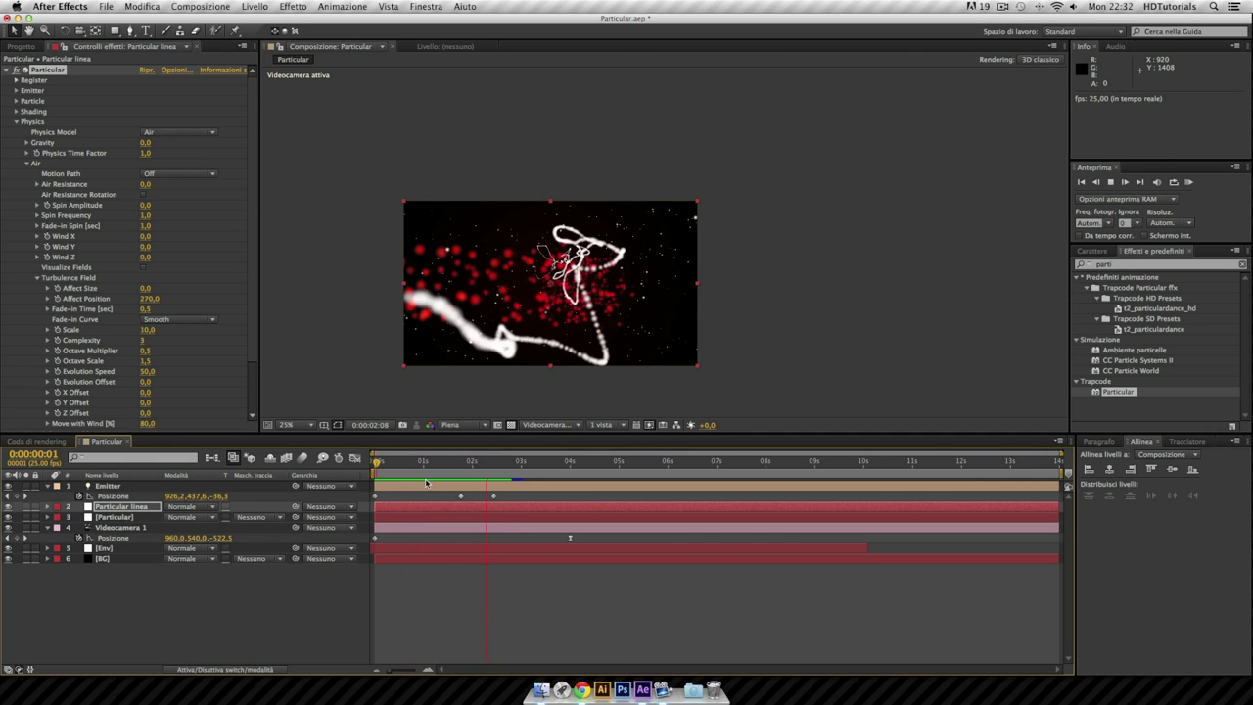
key(space)
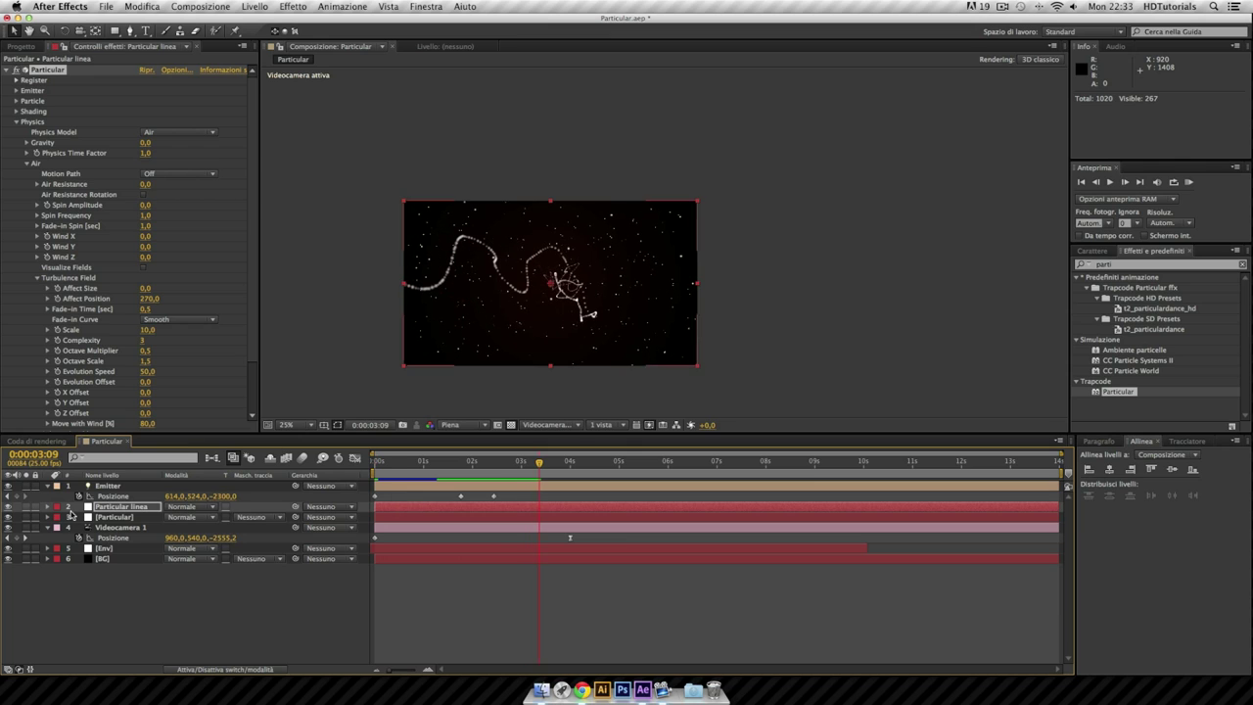
Duplicate Particular linea as Particular linea 2, set its turbulence X Offset to 170, and preview.
click(127, 508)
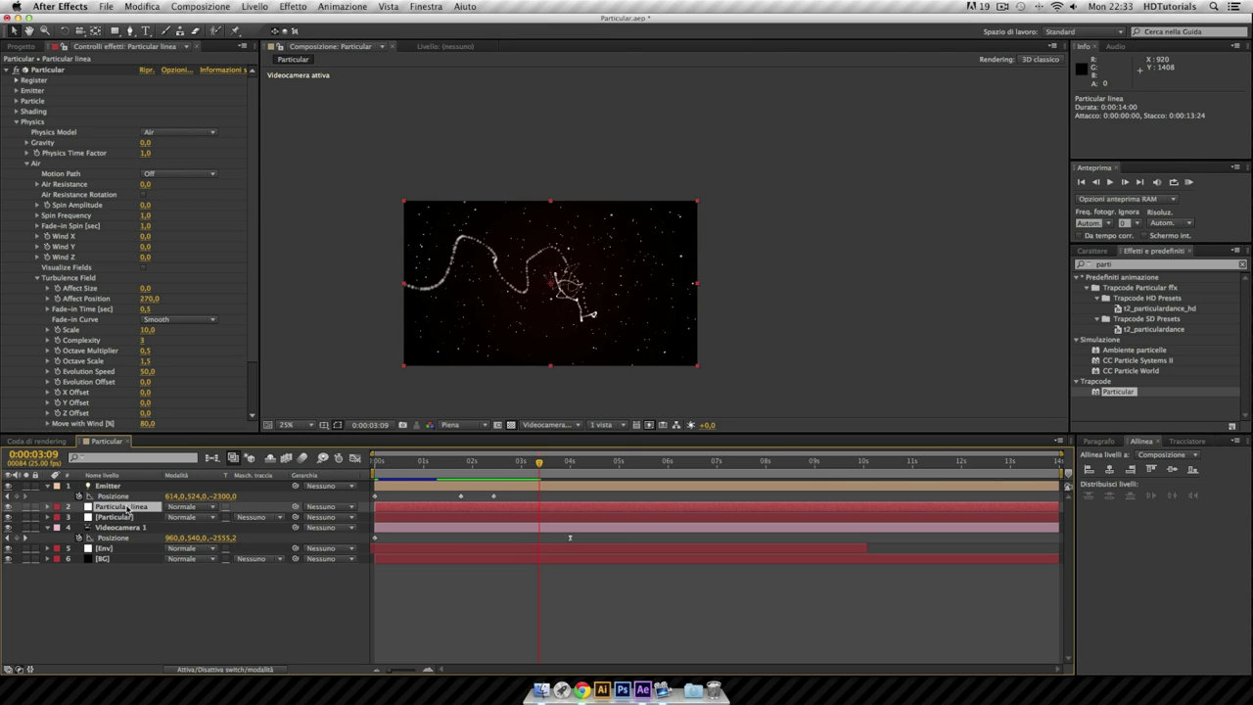
key(super+d)
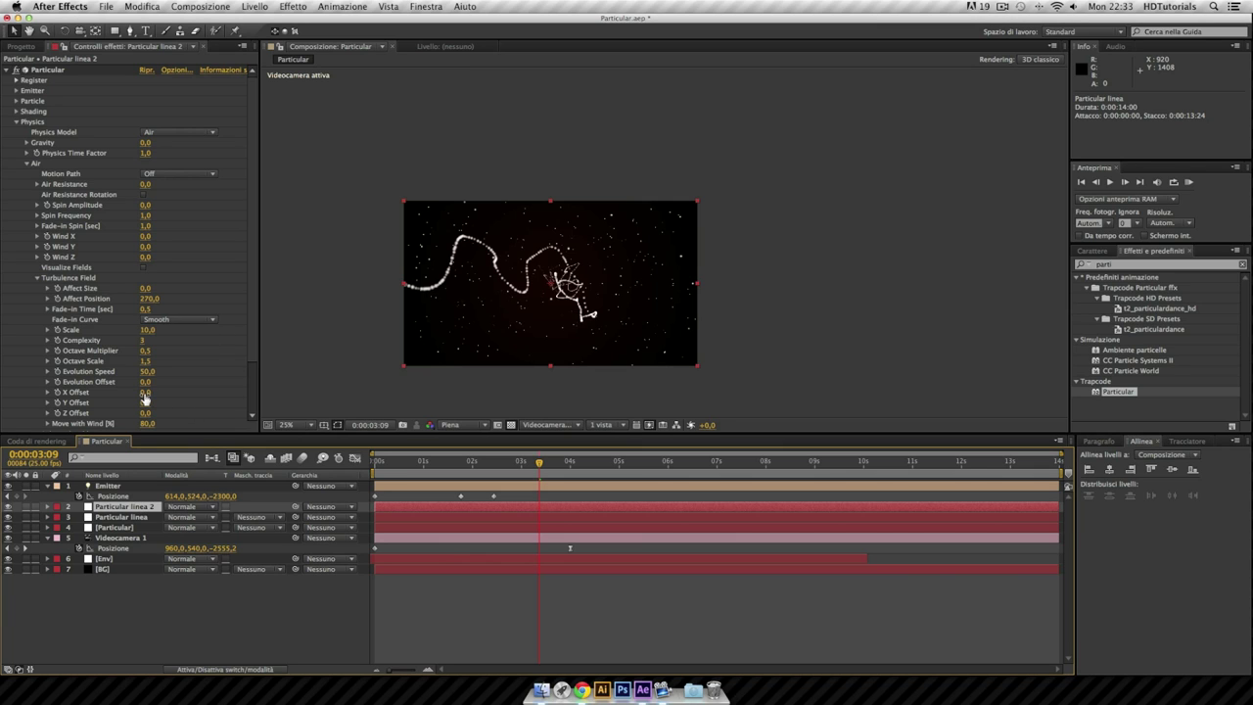
drag(145, 397, 153, 393)
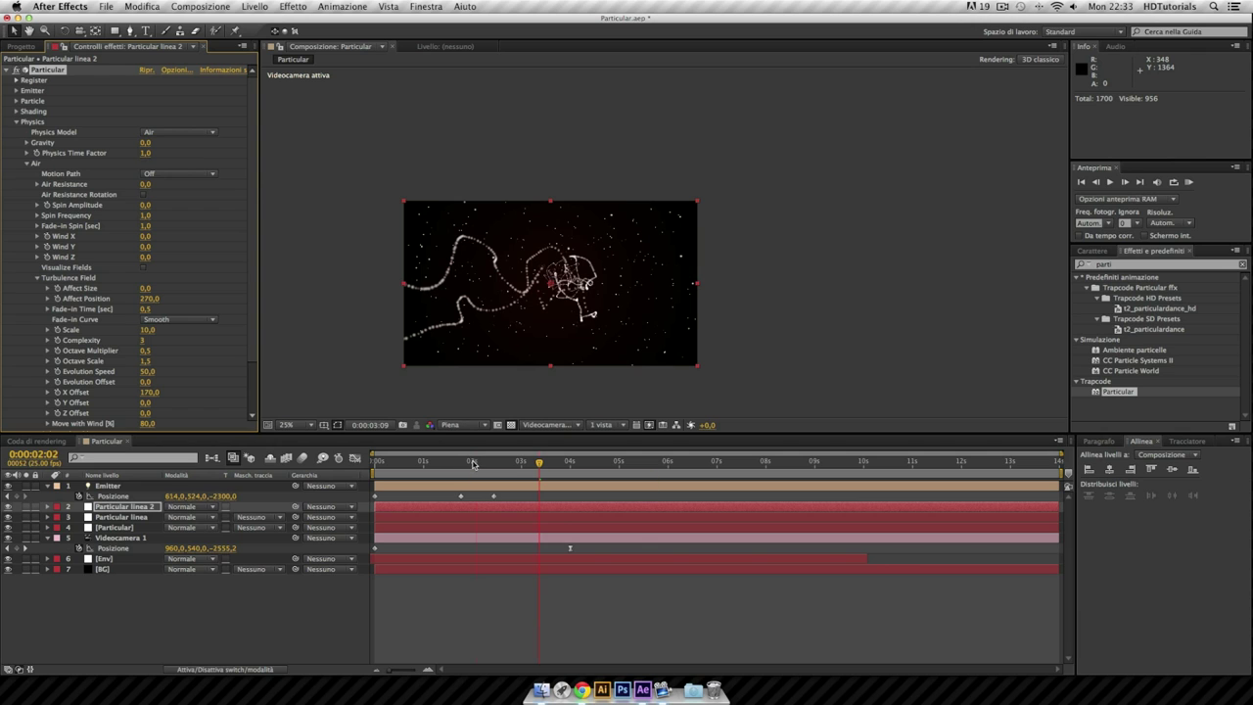
key(KP_0)
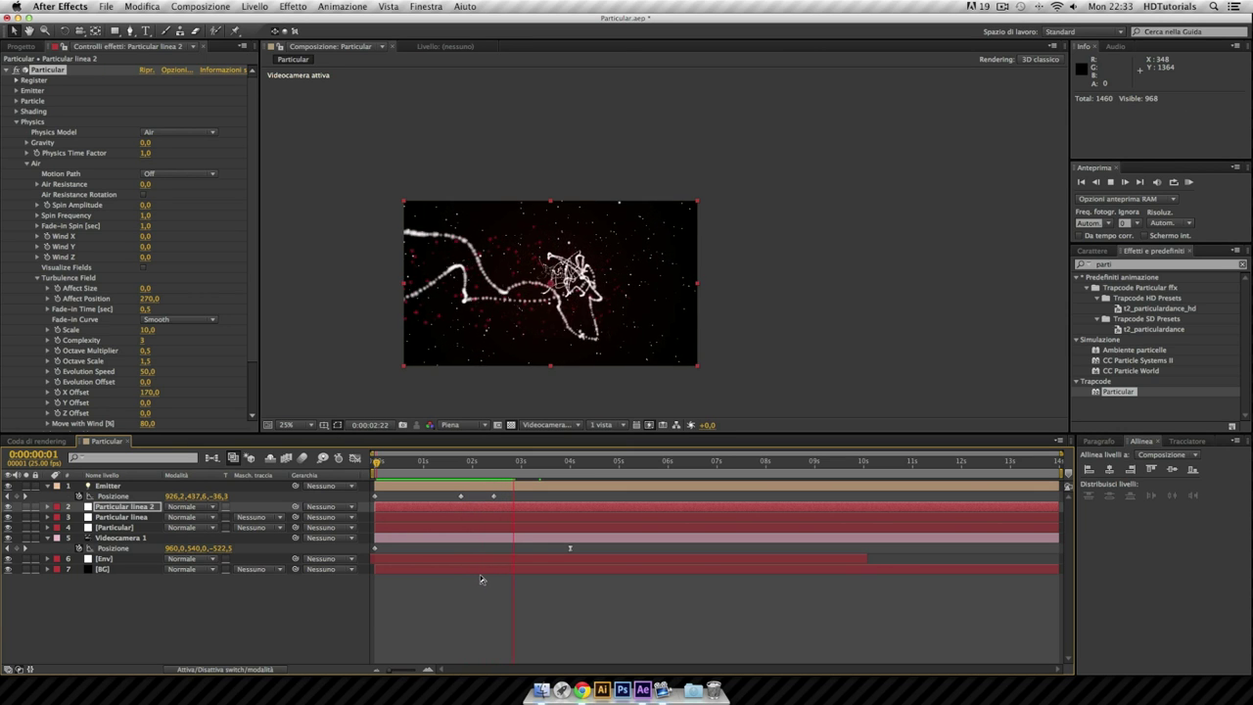
Select the [Particular] starfield layer and raise its emitter Particles/sec to 1740.
click(481, 579)
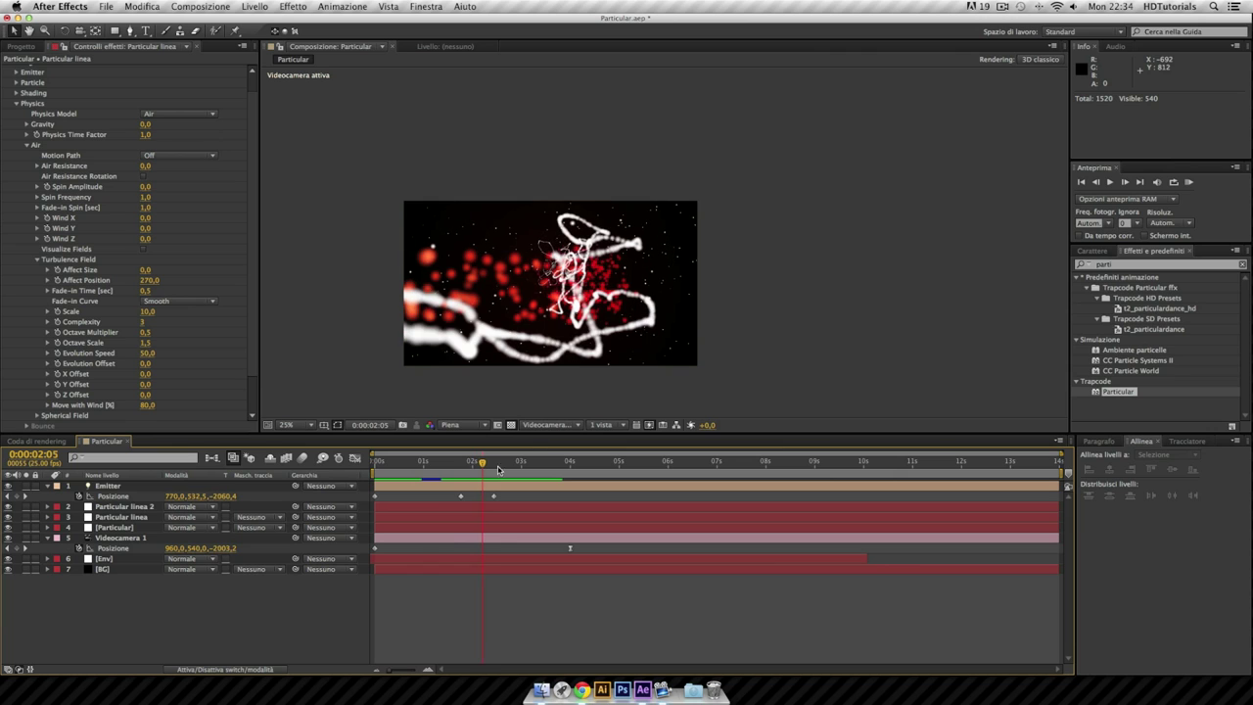
click(17, 103)
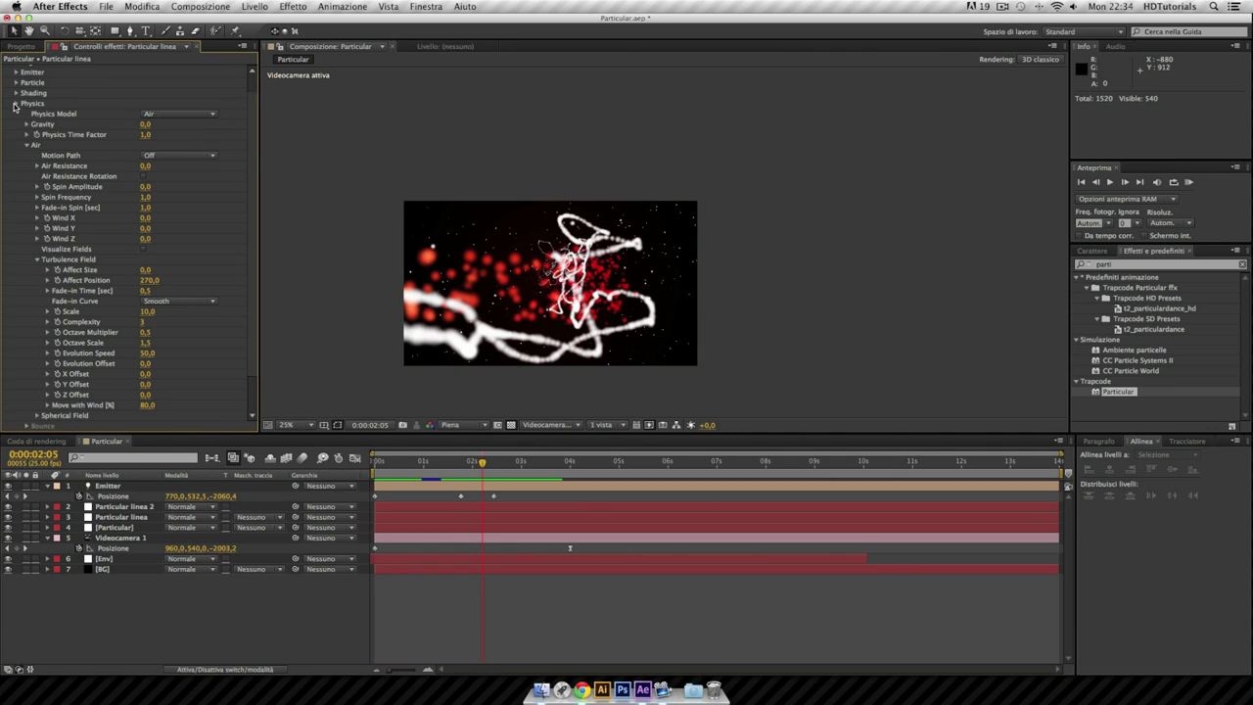
click(126, 529)
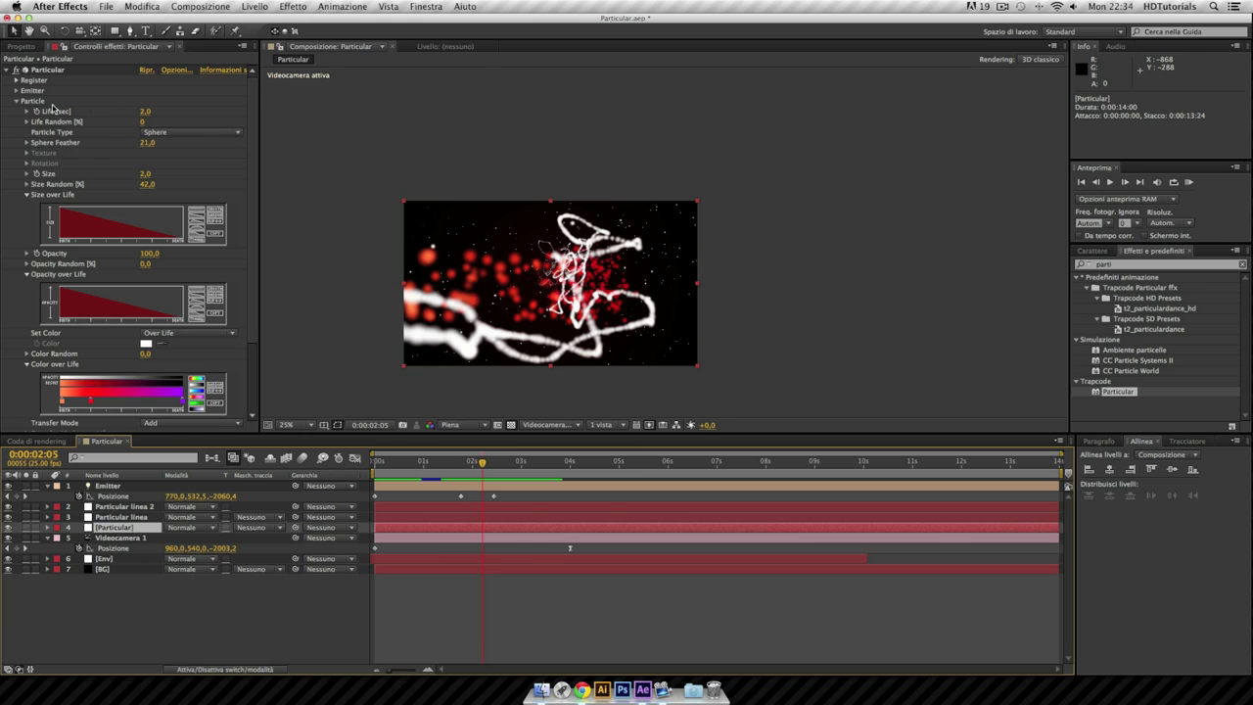
click(17, 101)
click(16, 91)
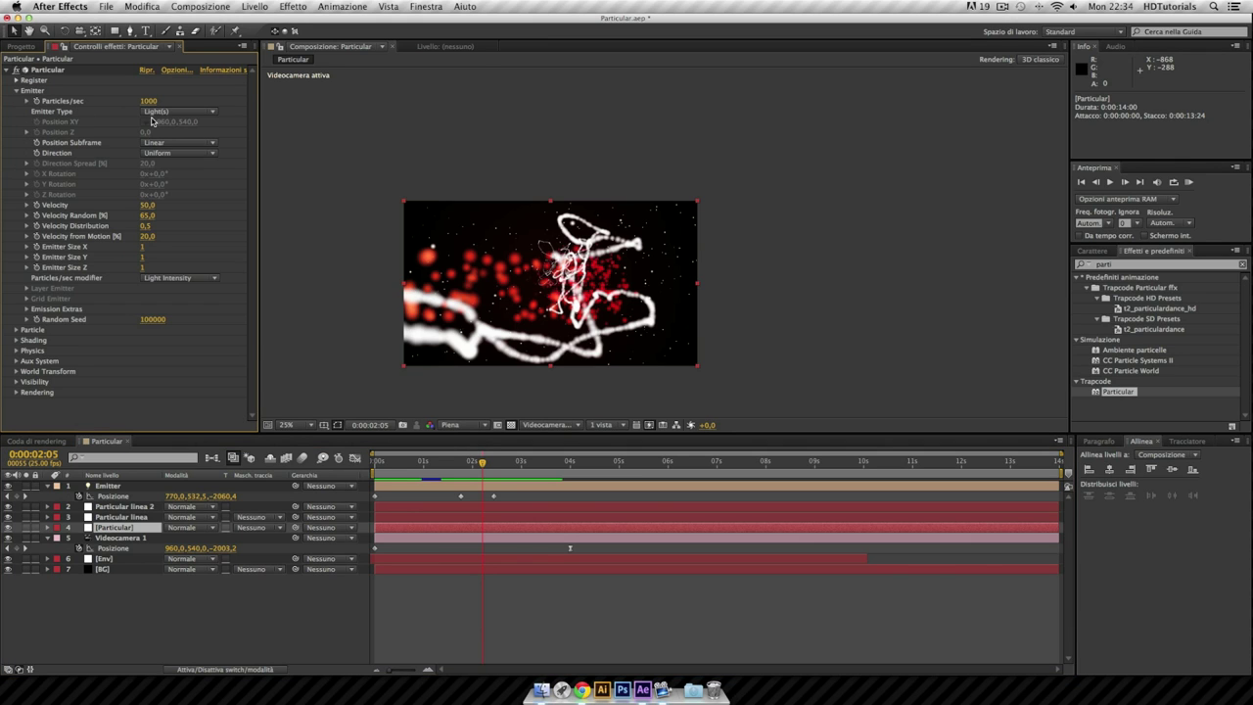
click(147, 101)
text(1)
key(Return)
drag(154, 101, 170, 101)
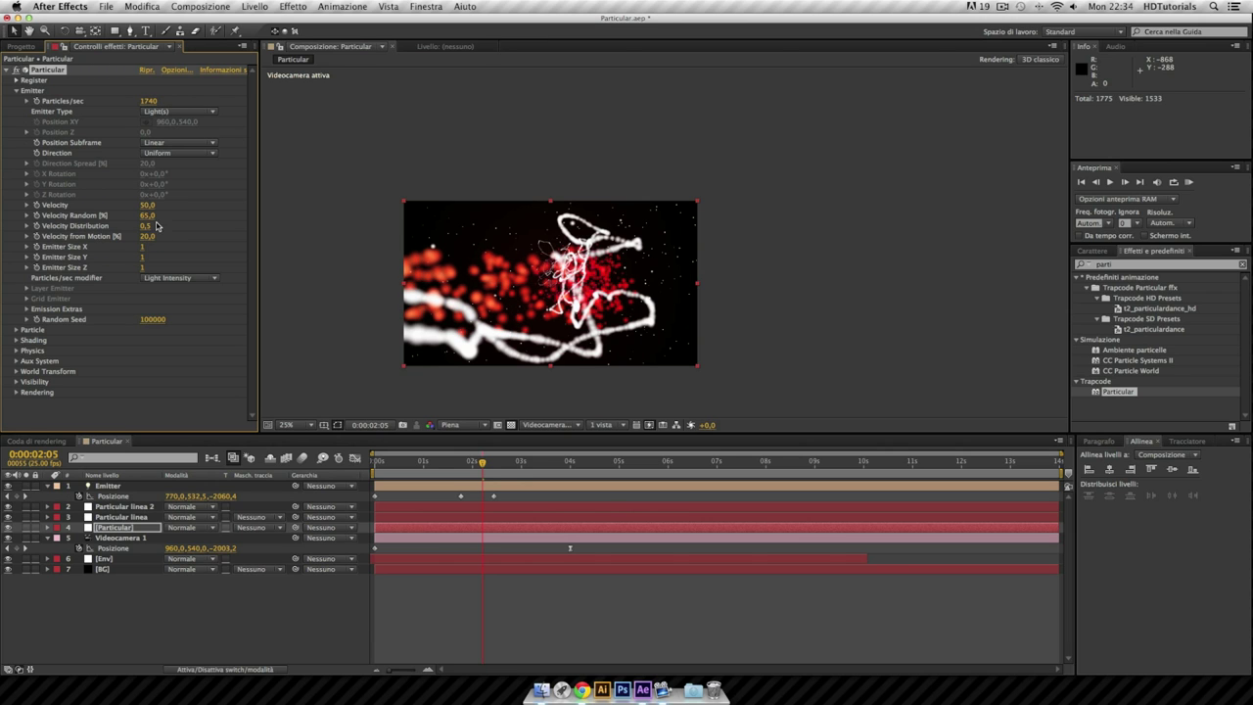
Raise the emitter Velocity to 80, preview, and collapse the layer properties.
drag(146, 208, 161, 205)
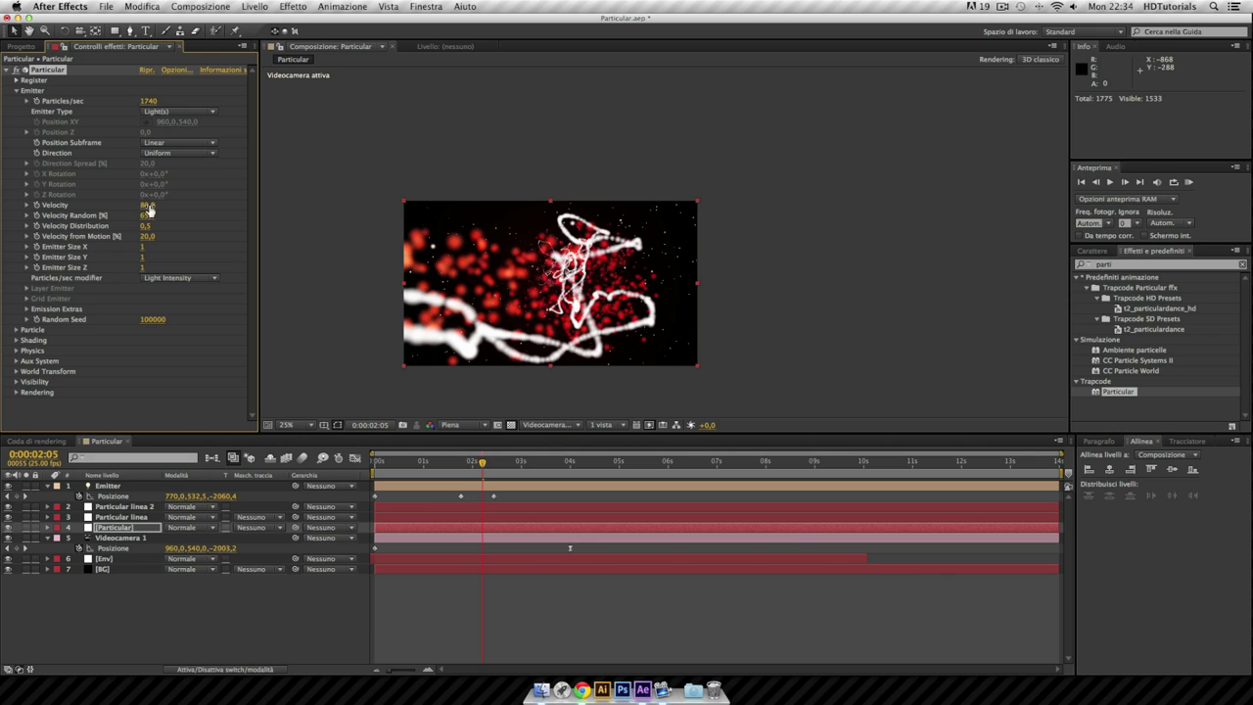
key(KP_0)
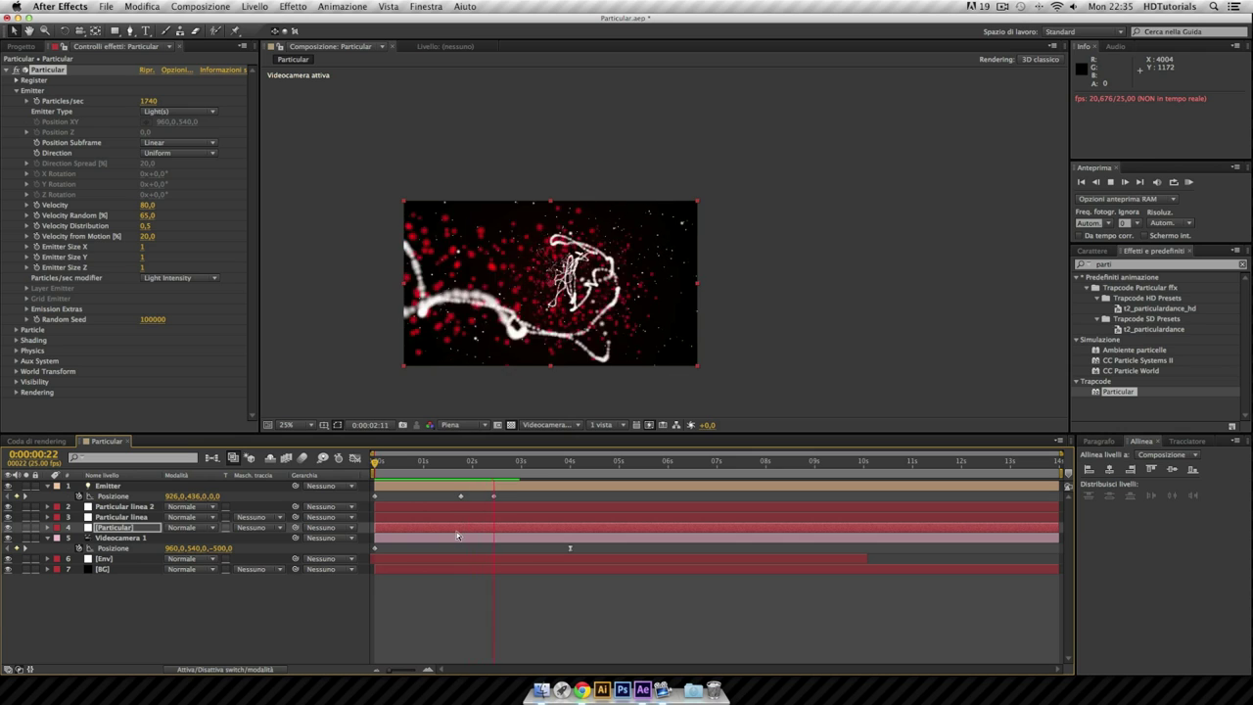
click(461, 463)
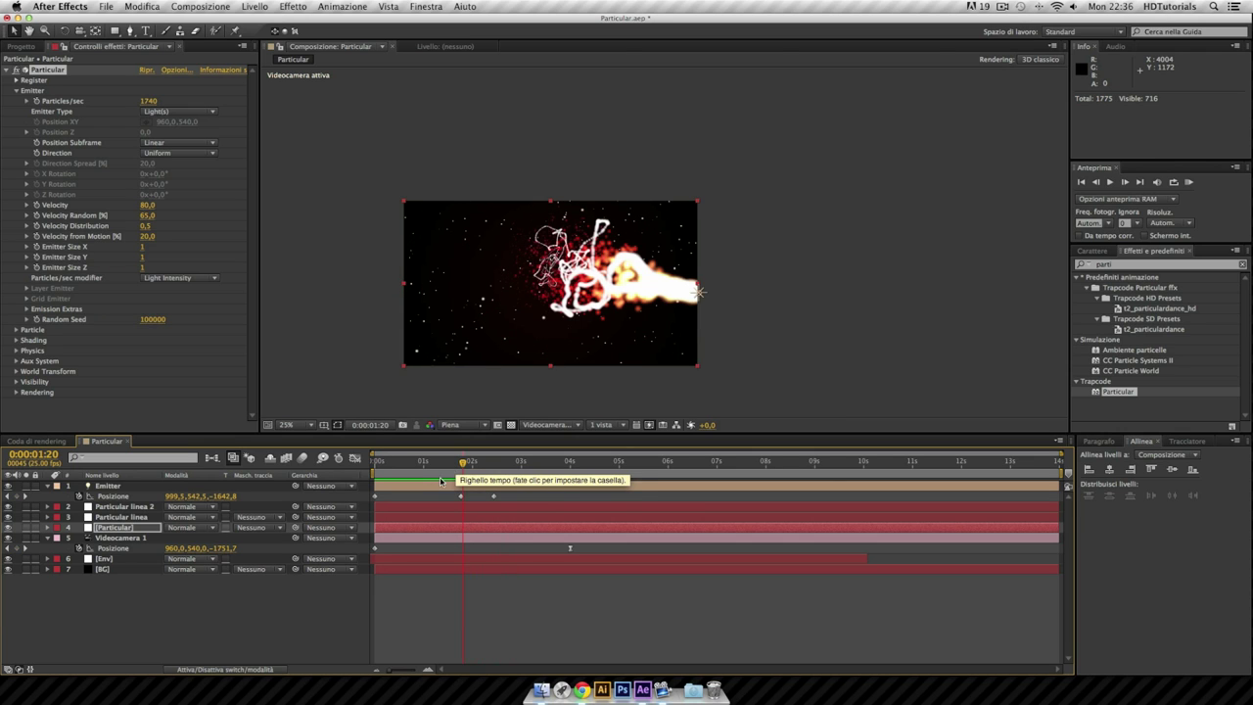
click(49, 538)
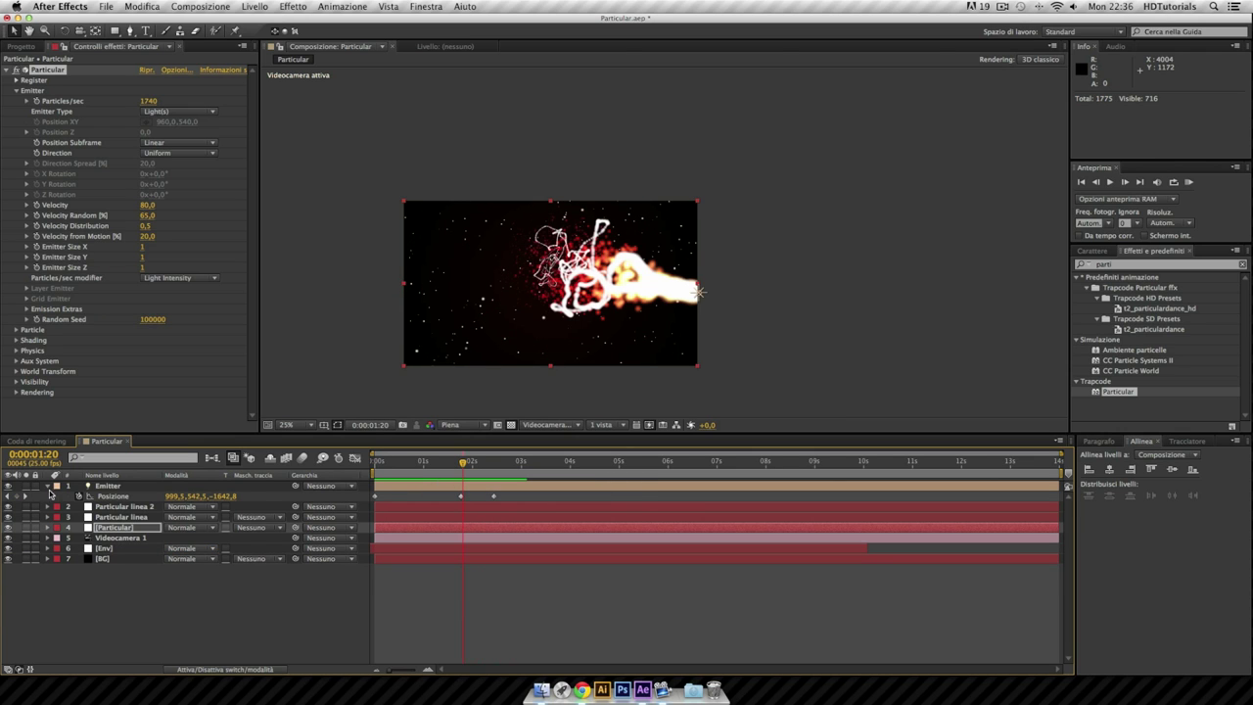
click(48, 486)
Create a new solid layer named Optical Flares.
click(173, 616)
click(267, 7)
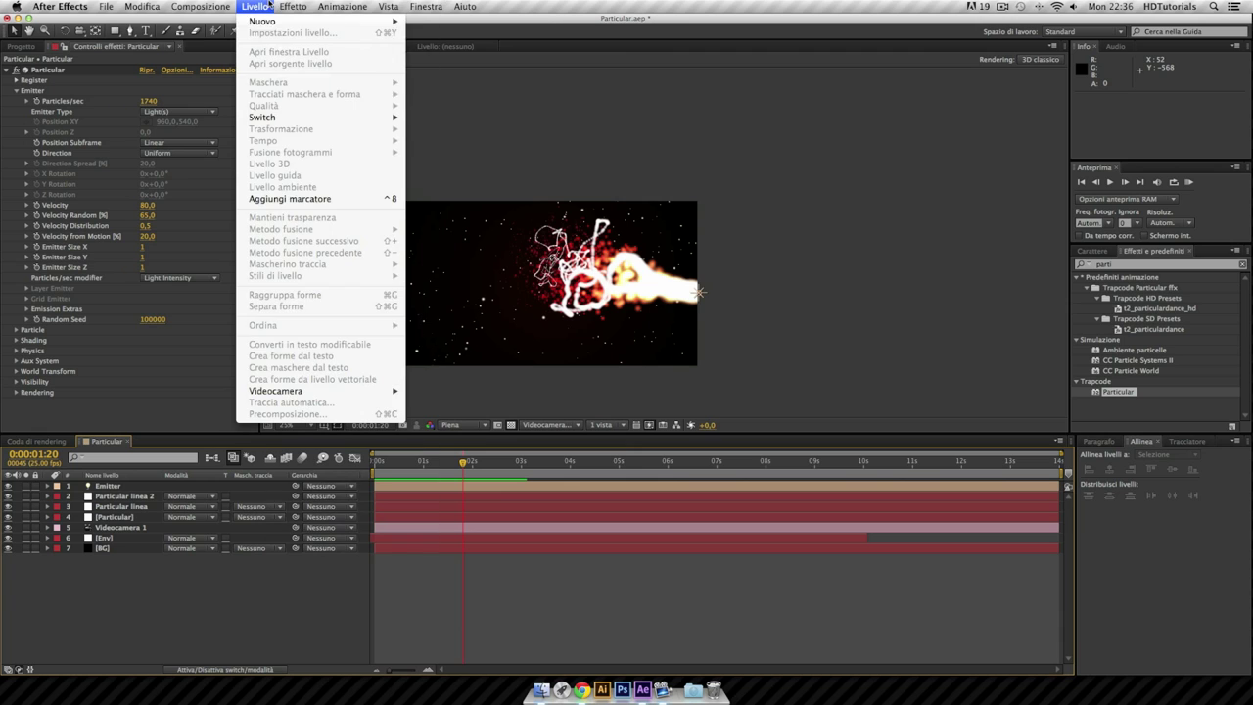
mouse_move(294, 20)
click(486, 40)
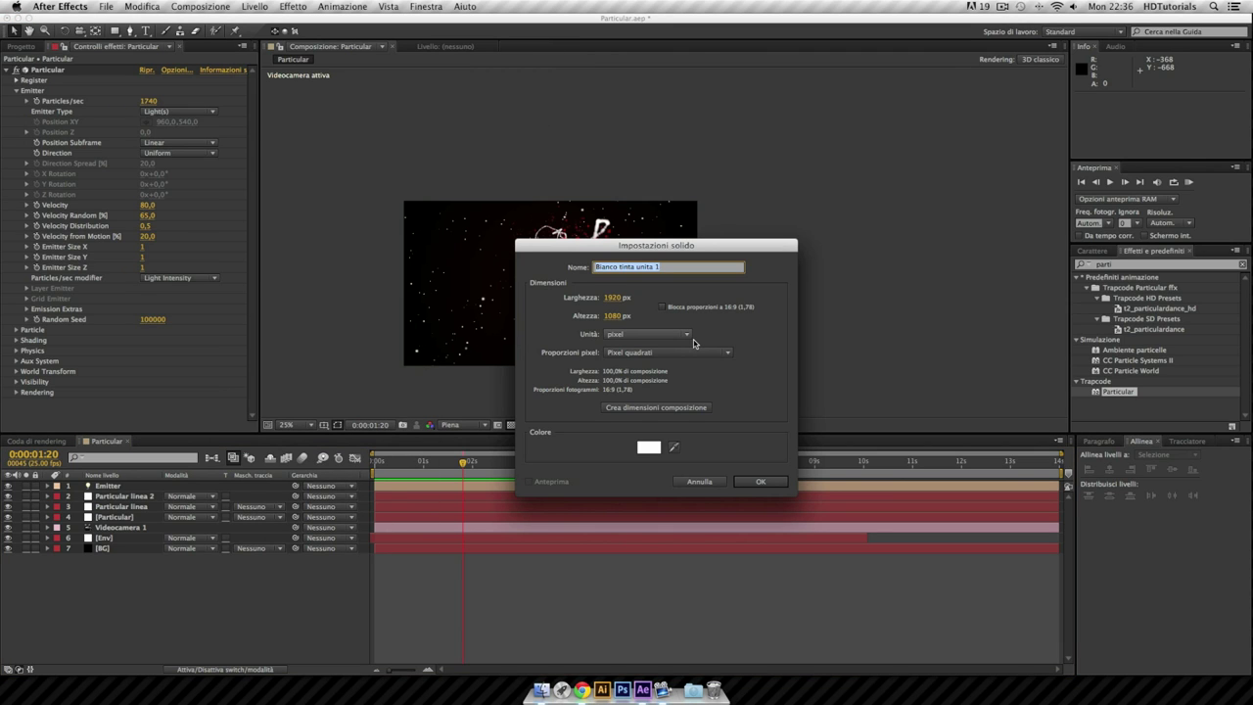
text(Optical Flares)
key(Return)
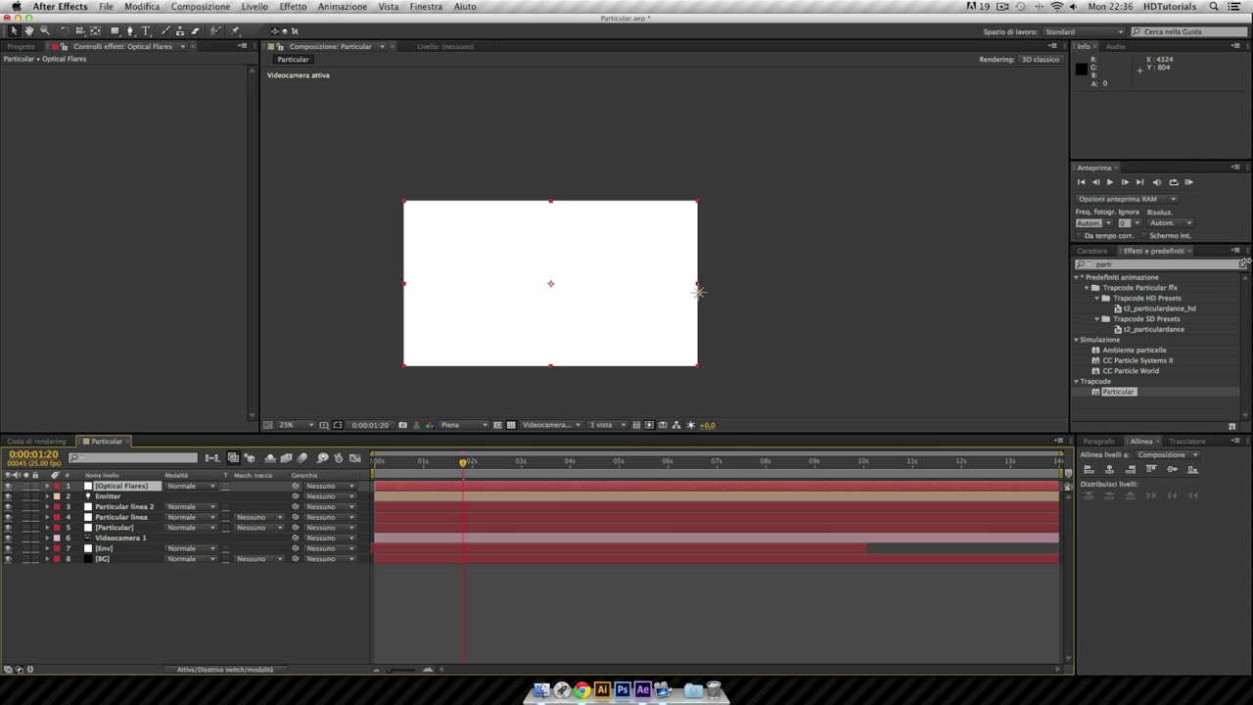
Search 'opti' in Effects & Presets and apply Optical Flares to the new solid.
click(1126, 266)
text(opti)
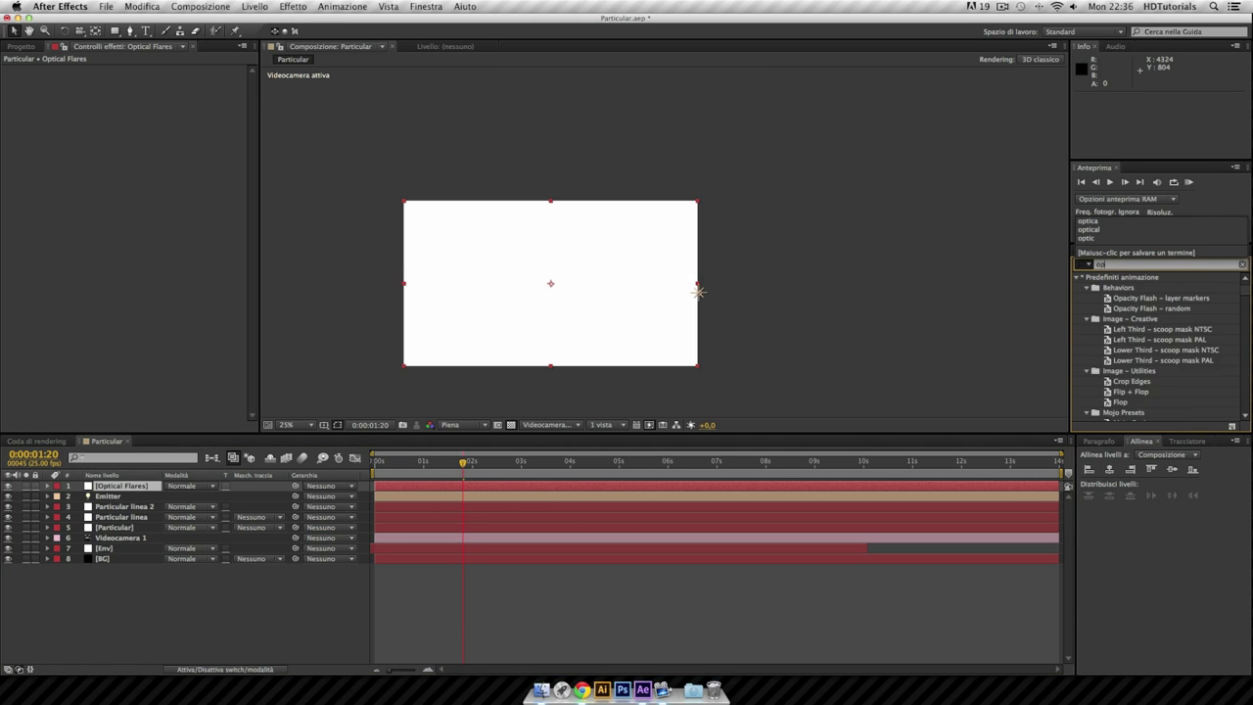
drag(1126, 340, 626, 297)
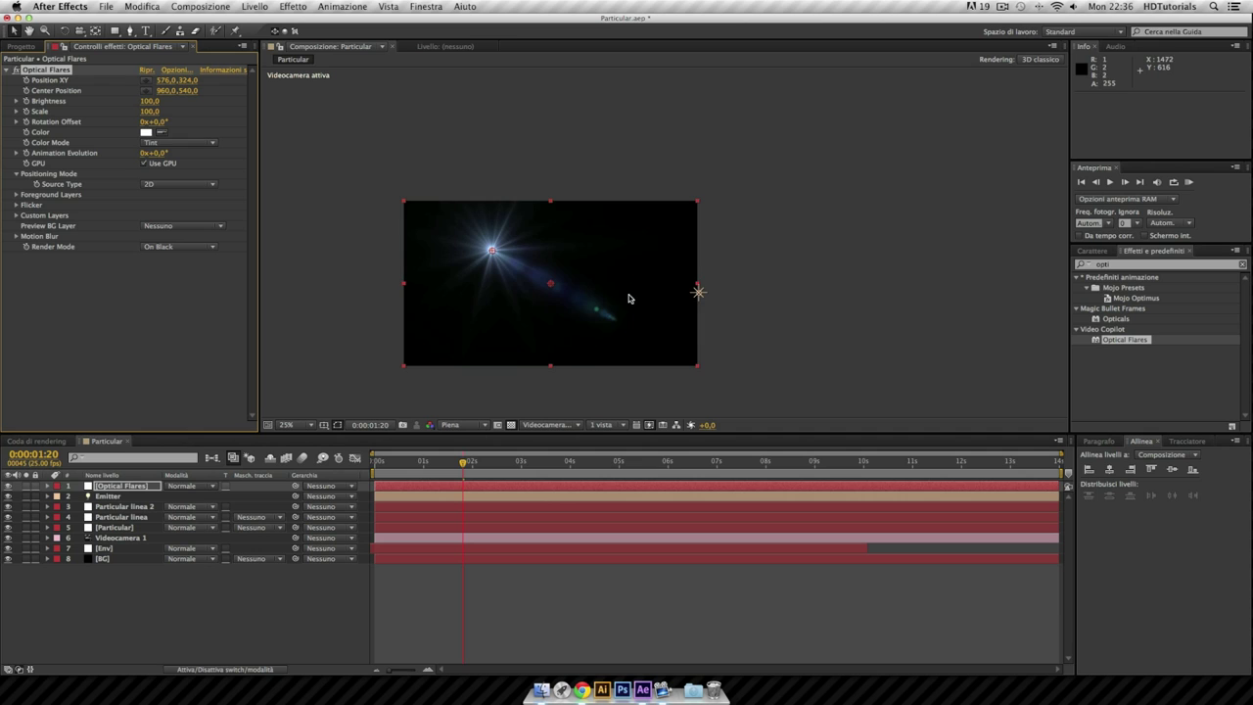
click(197, 488)
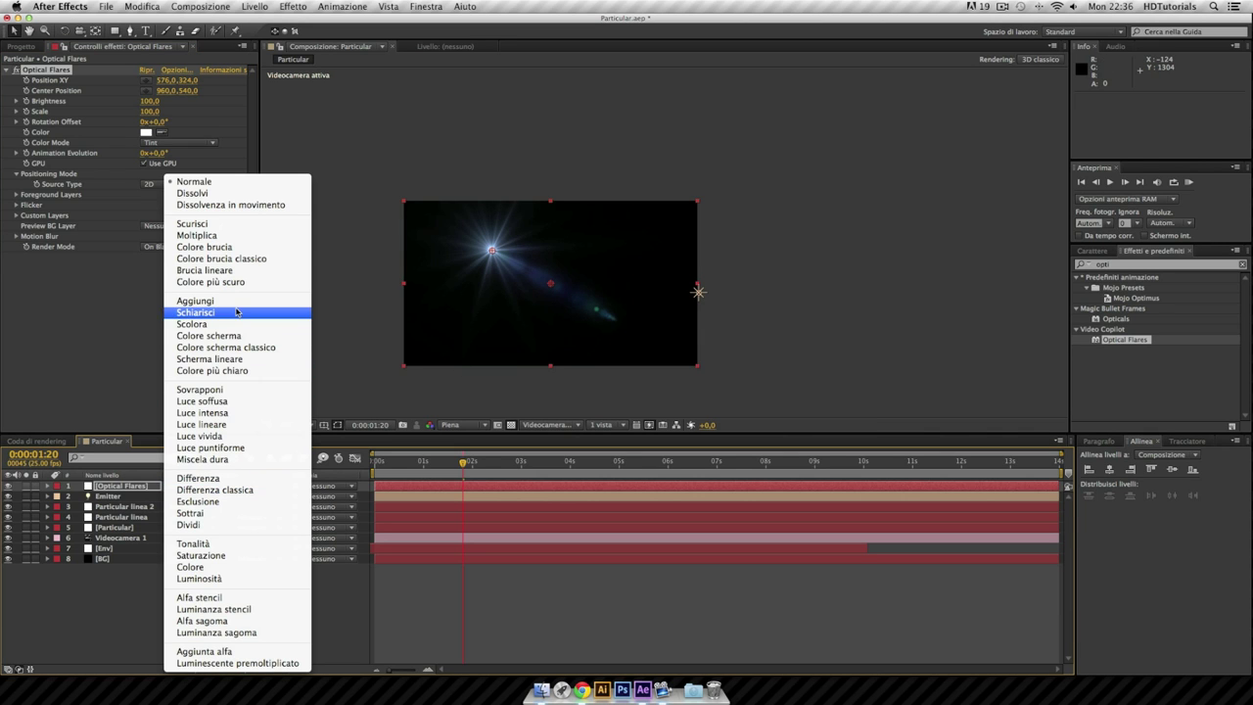
Set the flare layer to Add mode, move the flare right, and set Source Type to Track Lights.
click(200, 307)
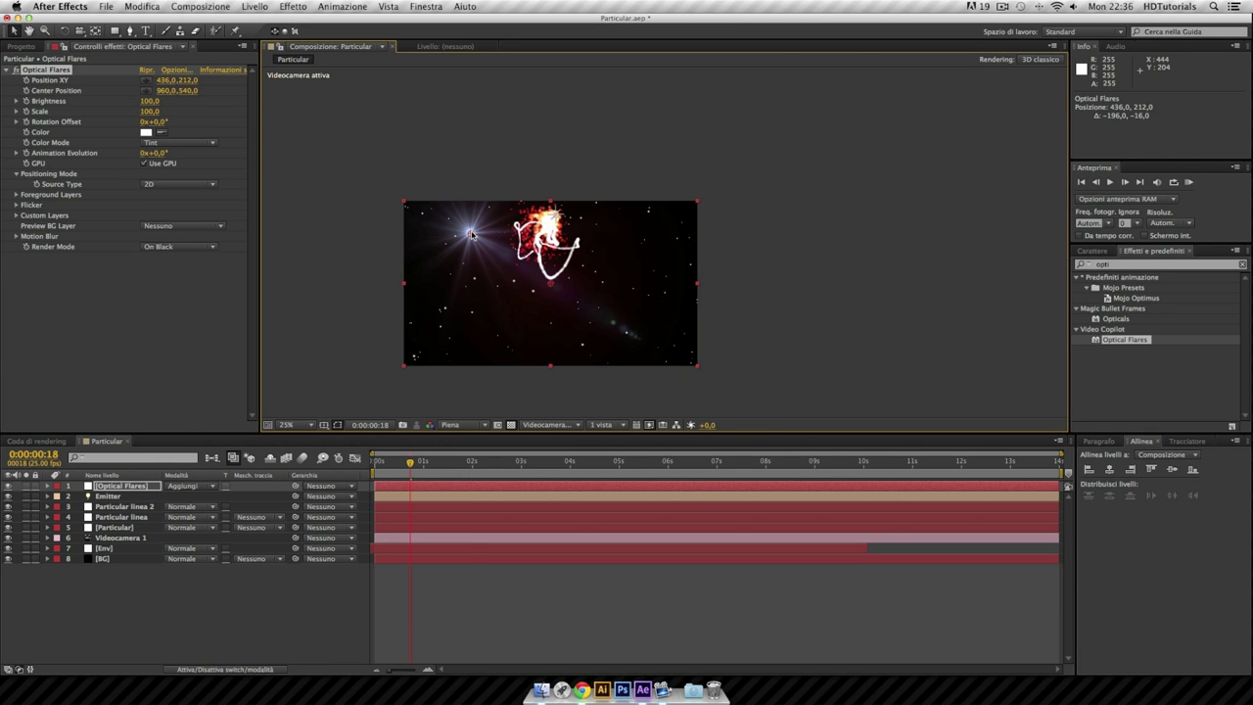
mouse_move(472, 233)
mouse_down()
mouse_move(568, 213)
mouse_move(640, 294)
mouse_up()
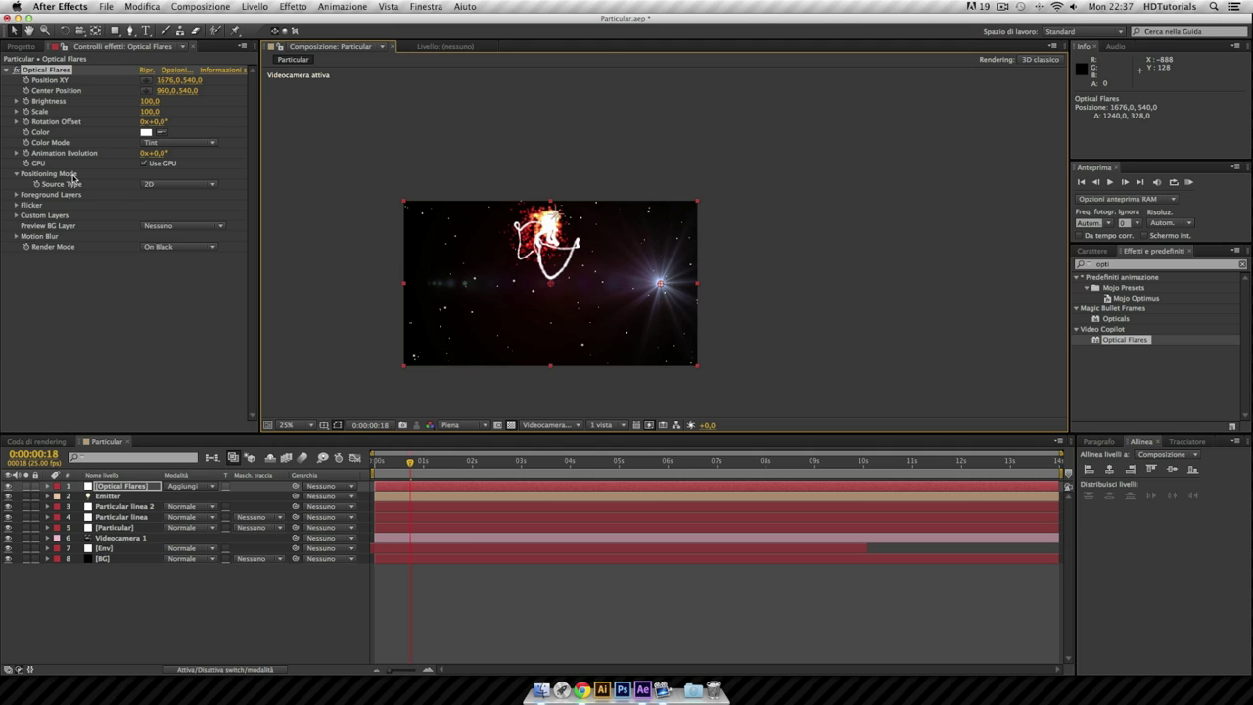
click(172, 185)
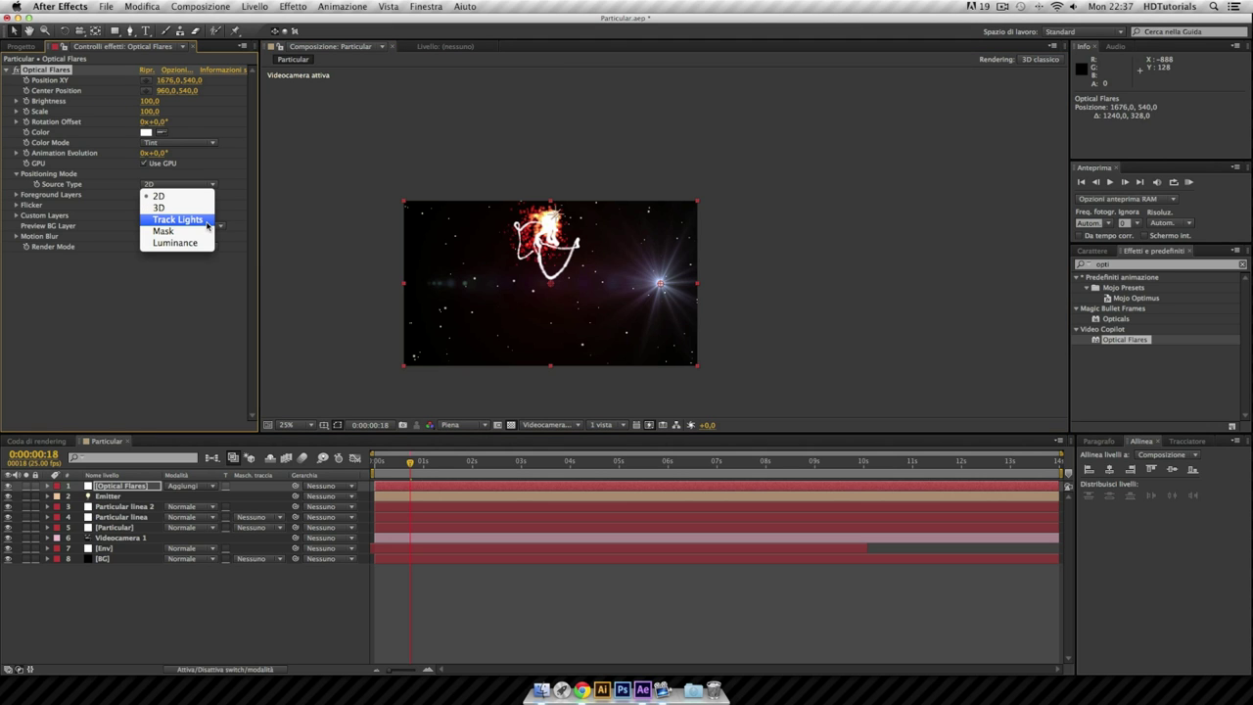
click(207, 225)
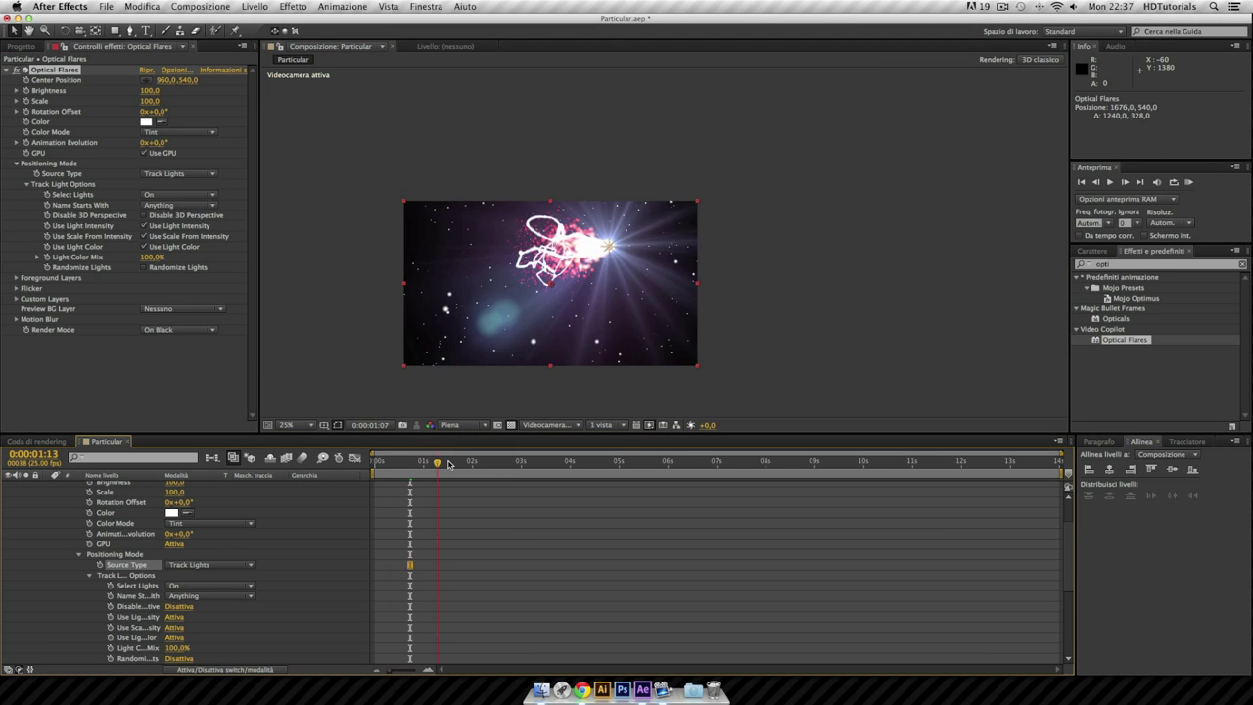
drag(410, 462, 501, 467)
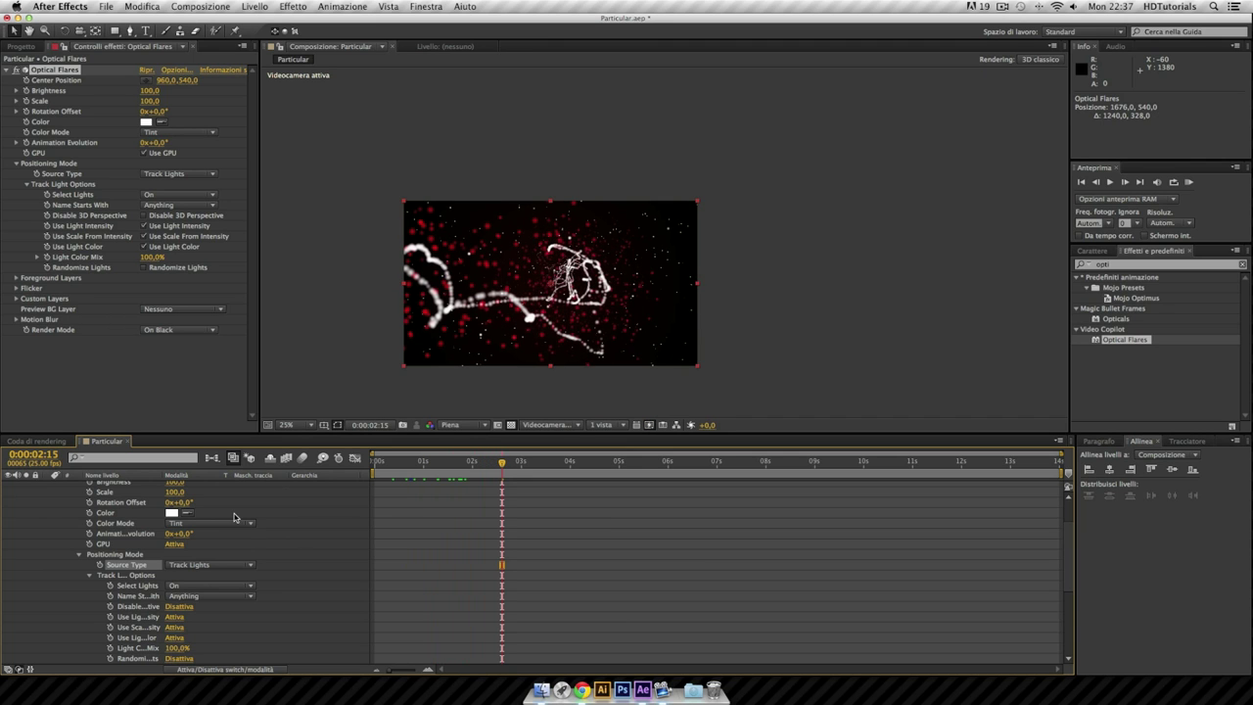
Collapse the flare's timeline properties and bring up the Optical Flares Options editor.
click(81, 555)
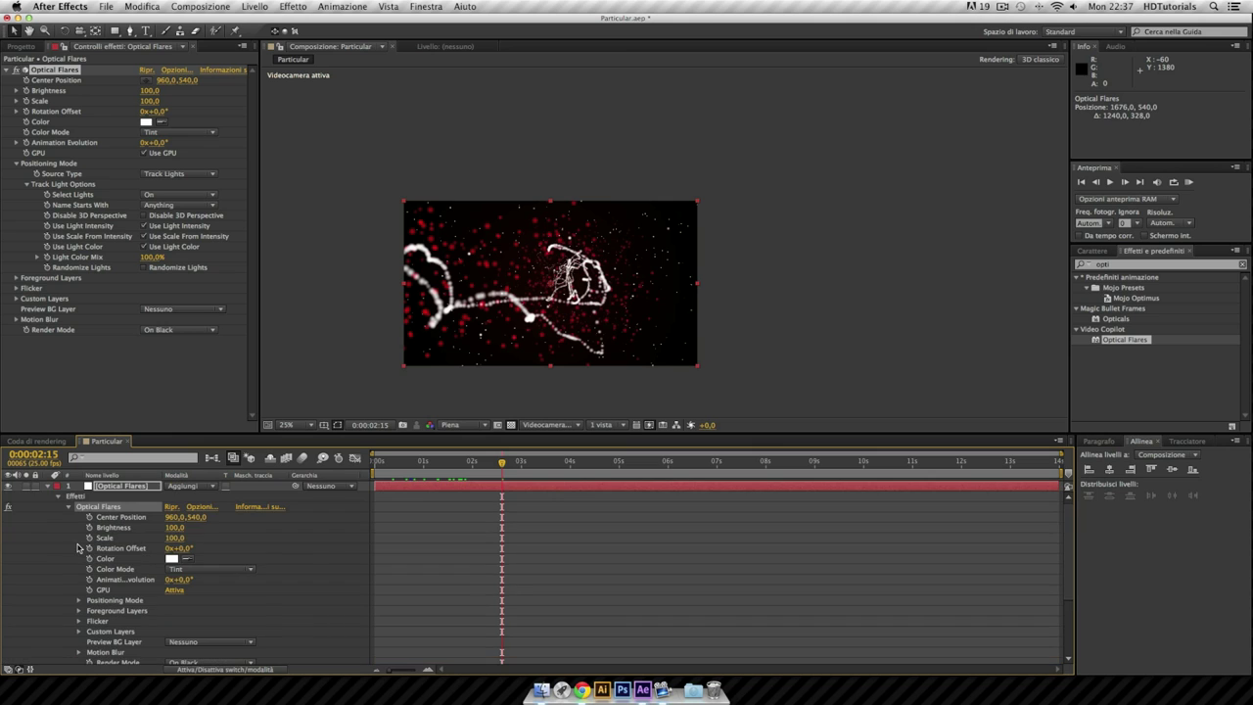
click(69, 508)
click(126, 496)
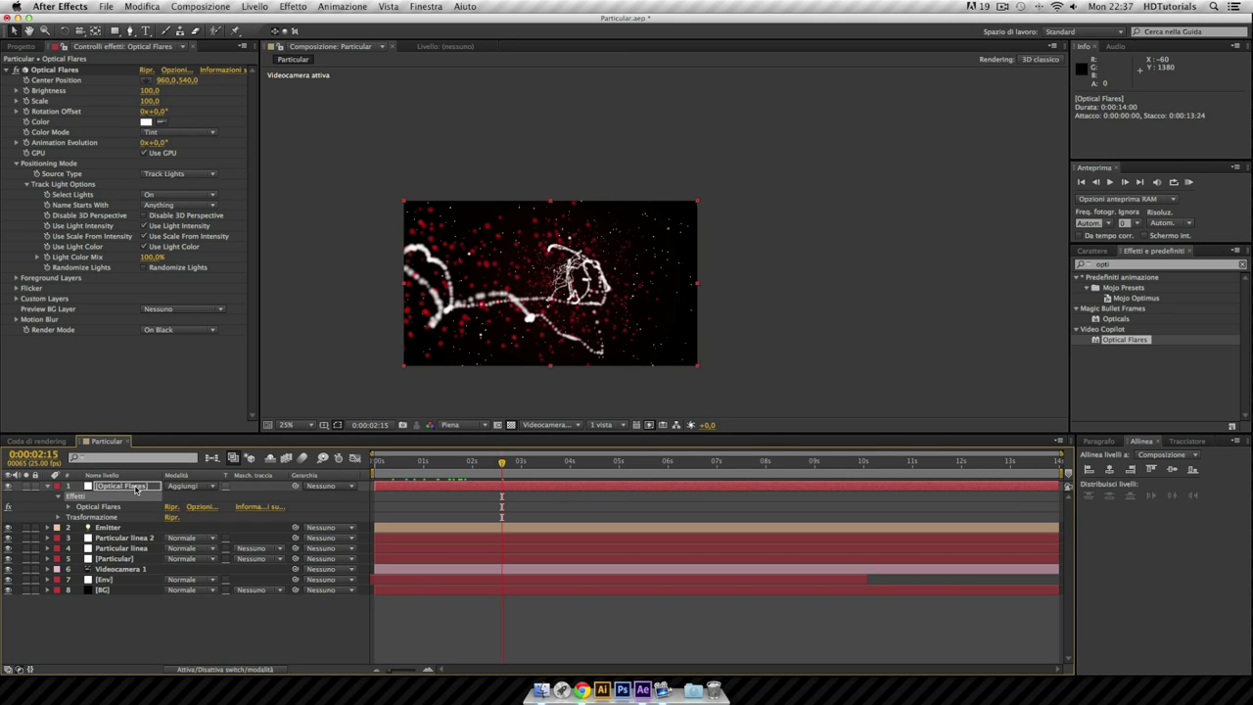
key(Return)
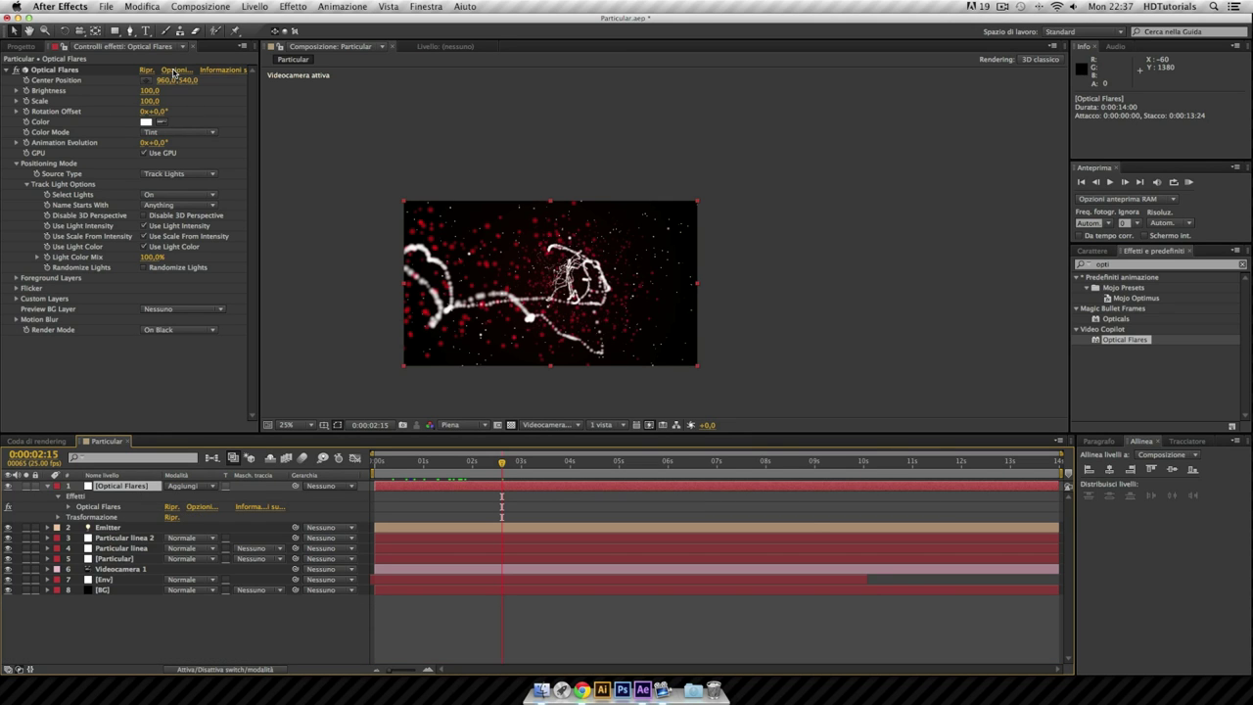
click(175, 70)
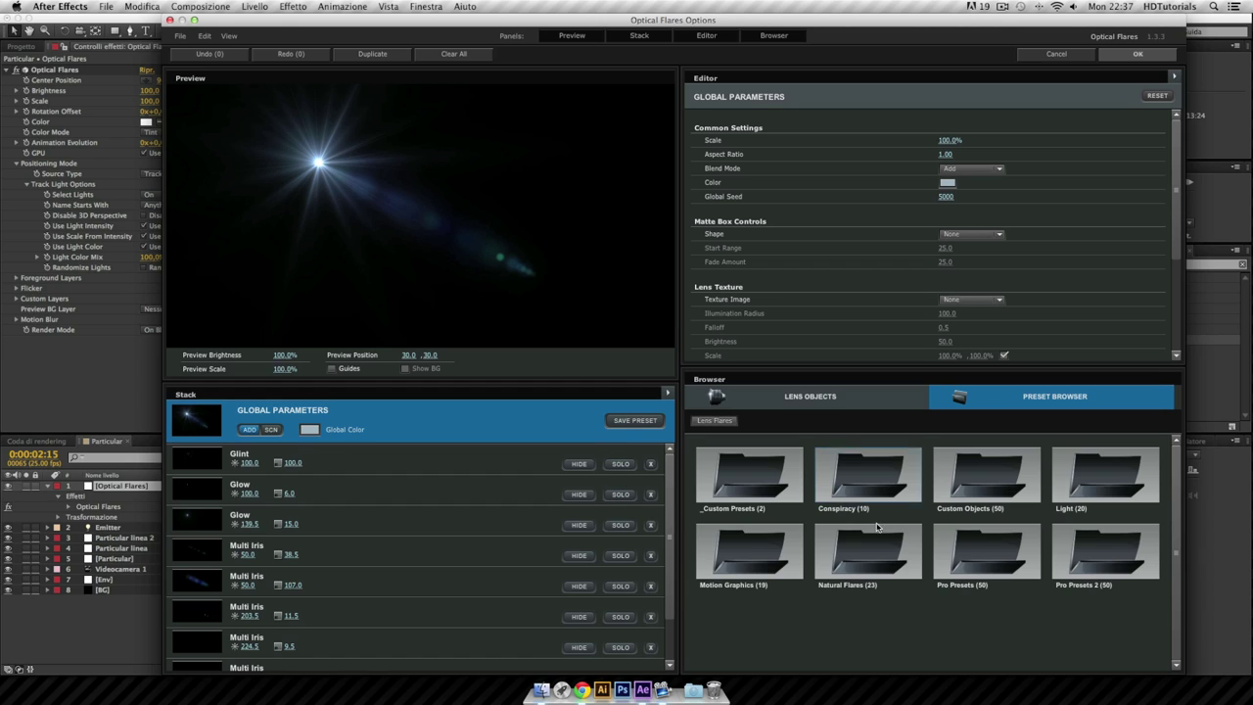
Load the HDT Red Light flare preset, then browse the Light preset folder.
double_click(763, 475)
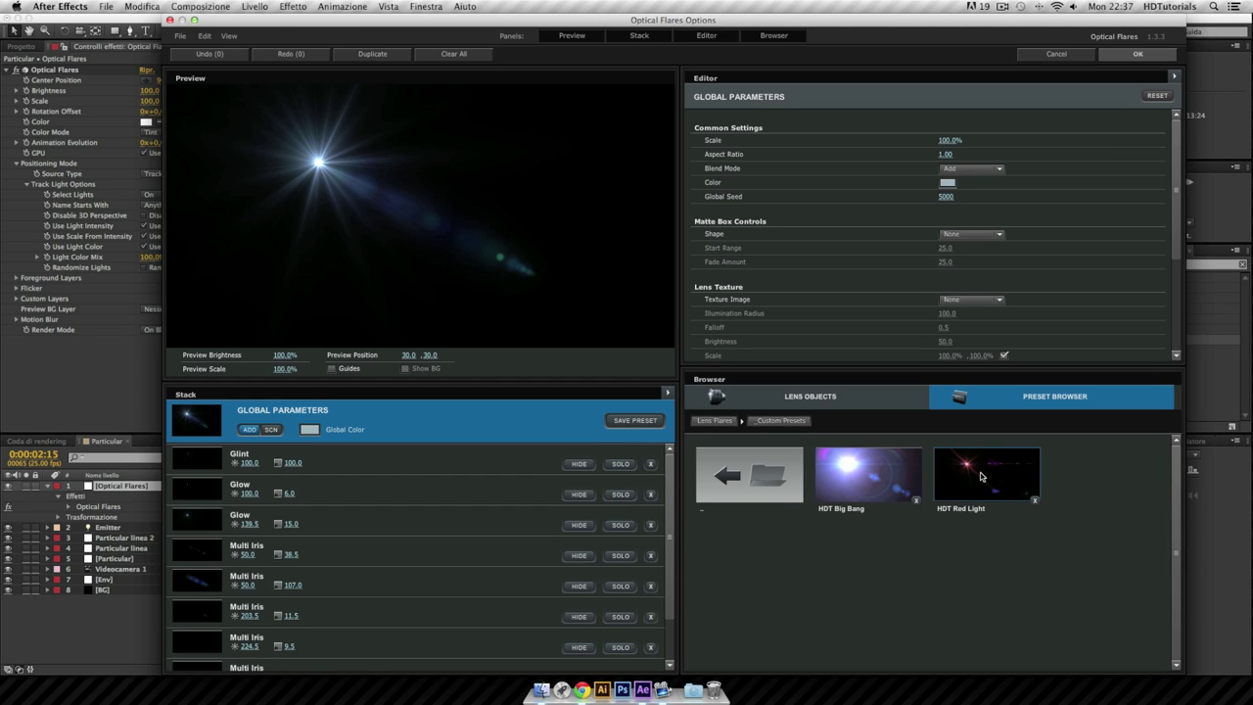
click(982, 477)
double_click(697, 488)
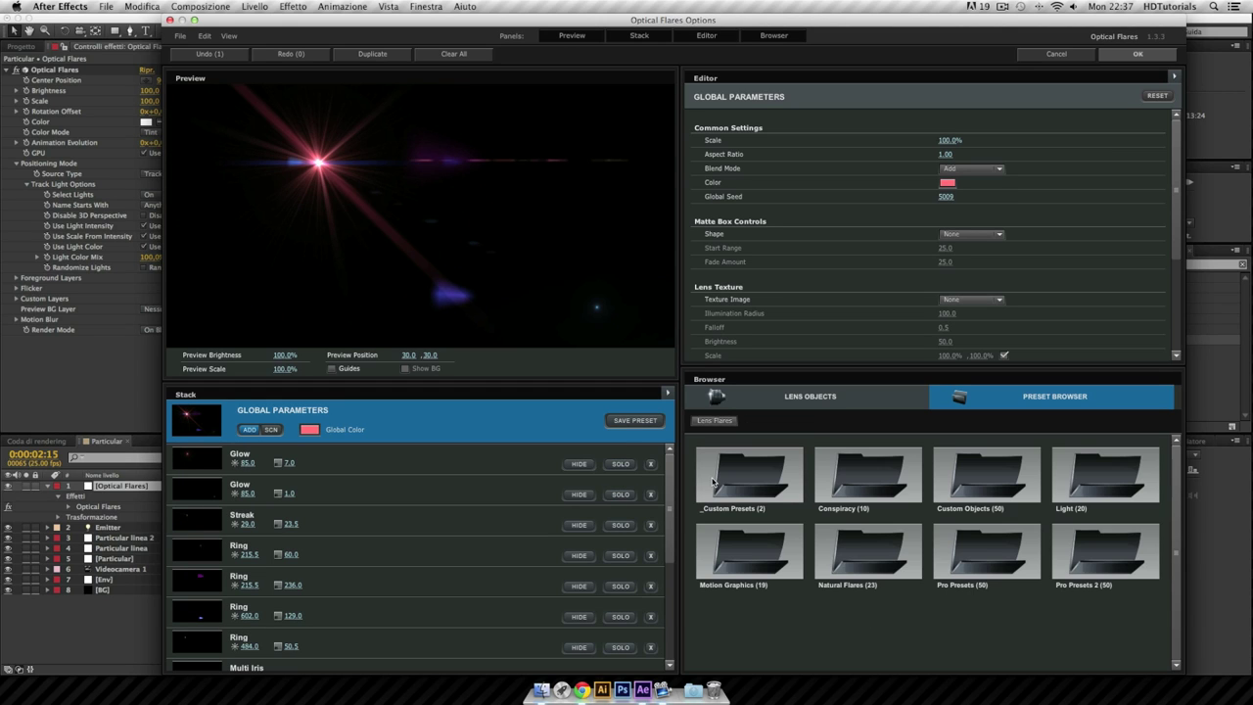
double_click(1088, 494)
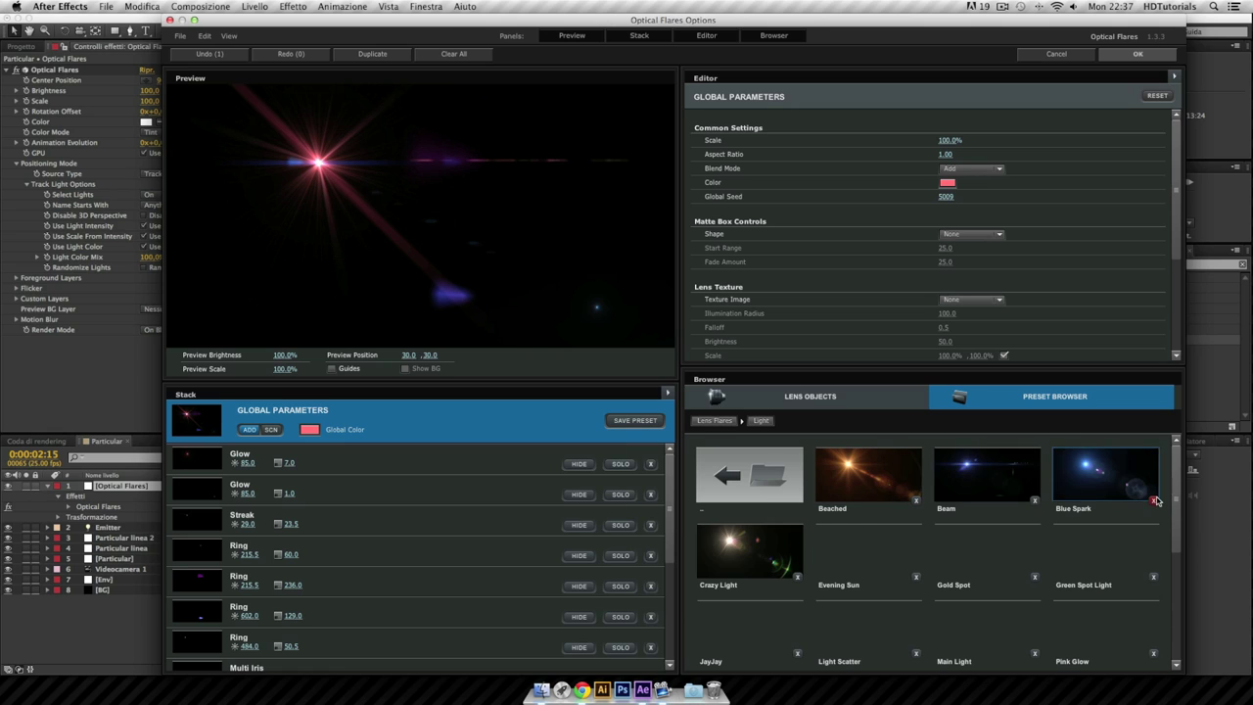
drag(1180, 520, 1188, 609)
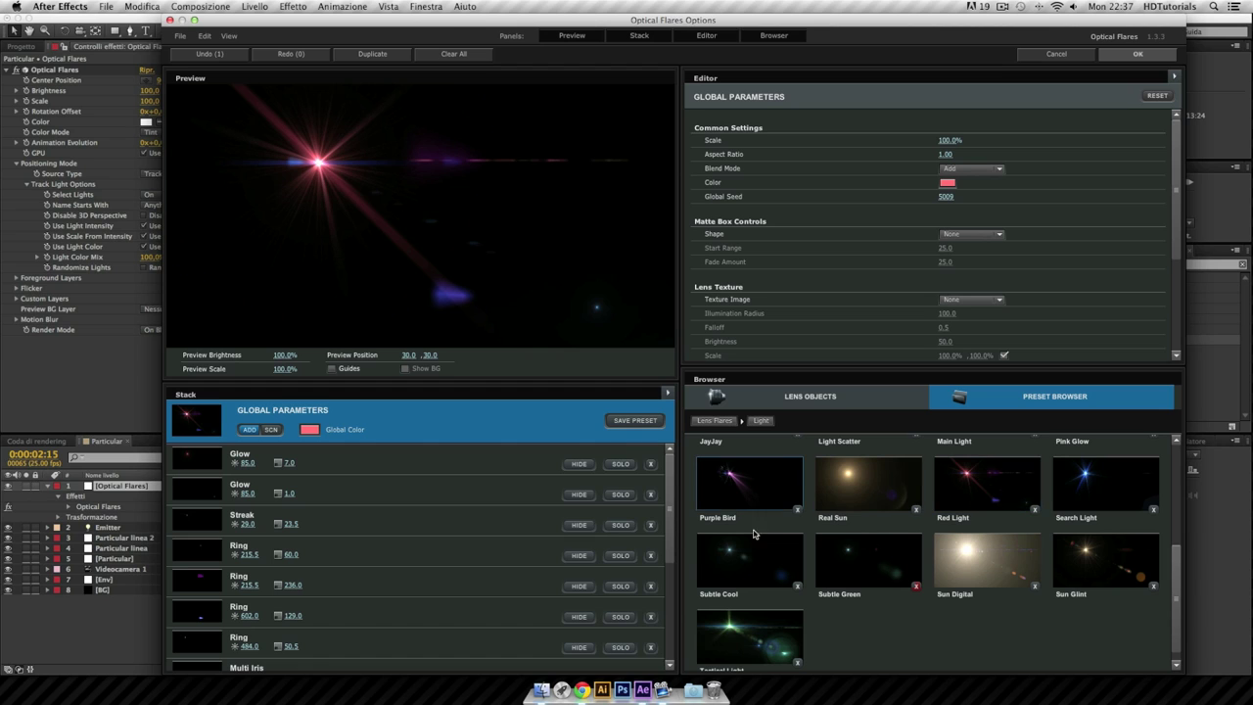
Hide three Multi Iris elements and the second Glow in the flare's Stack.
scroll(618, 627, down, 2)
scroll(619, 645, down, 4)
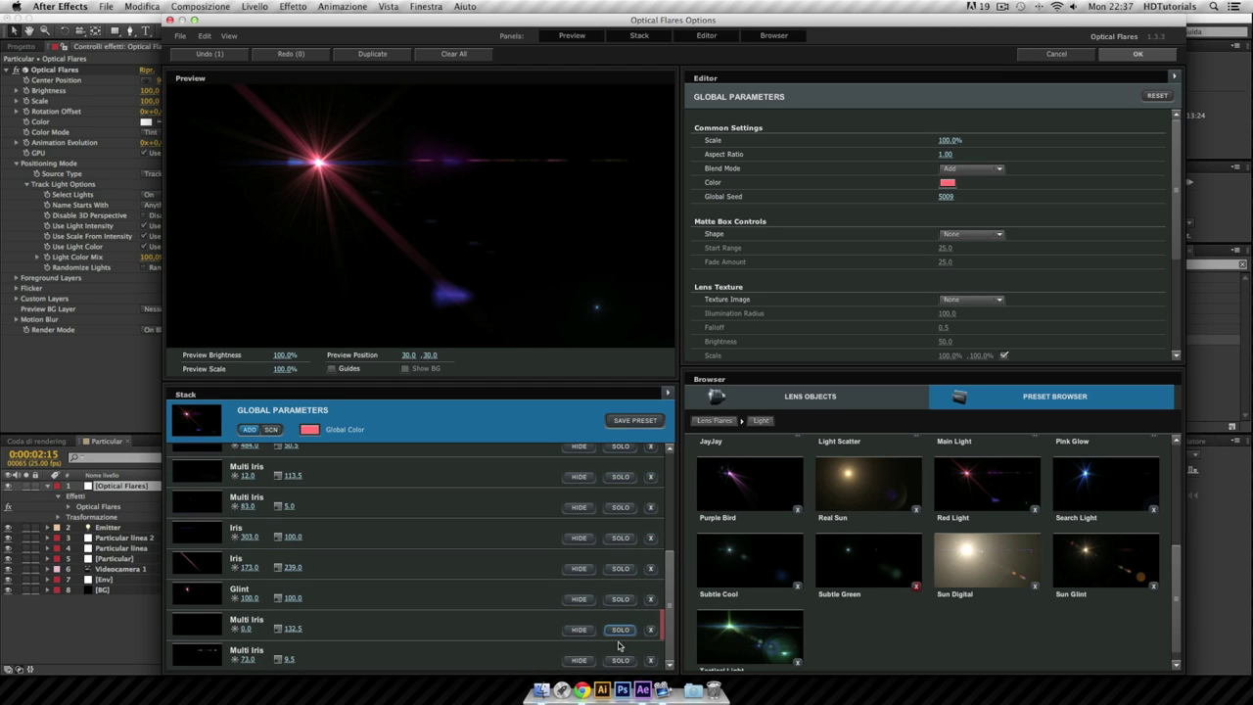
click(578, 630)
click(581, 661)
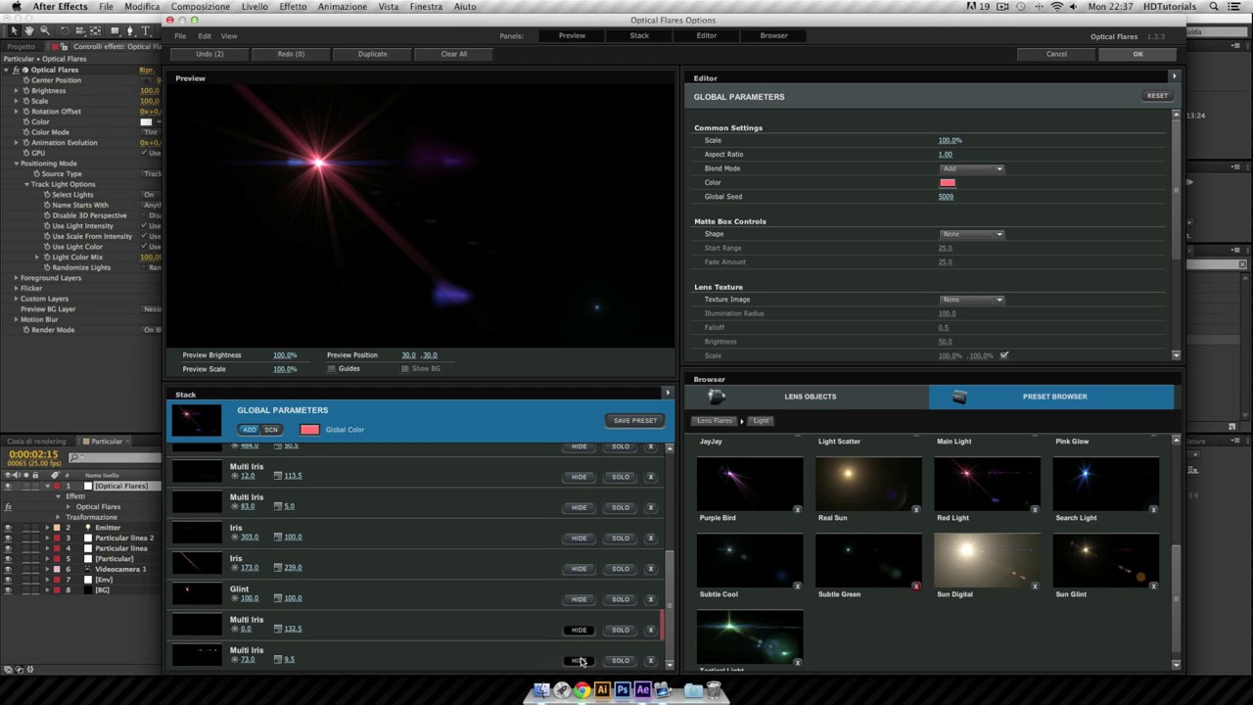
scroll(626, 588, up, 3)
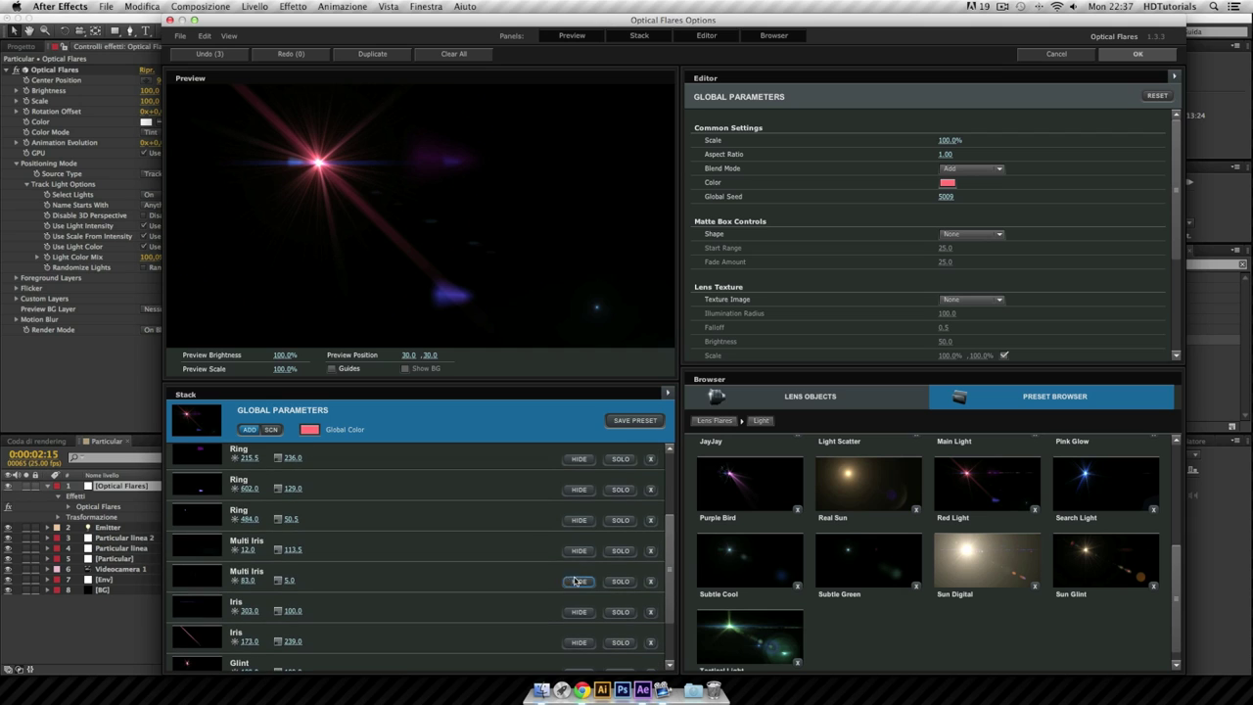
click(580, 550)
drag(668, 574, 673, 504)
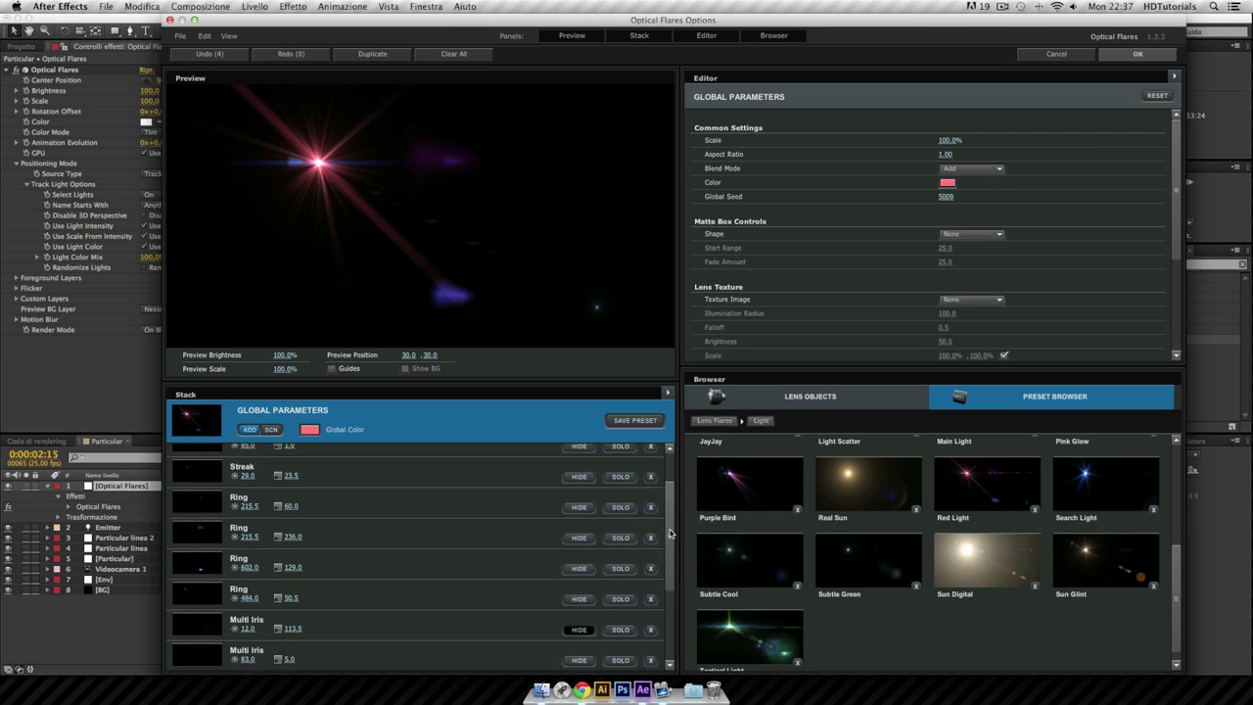
click(580, 494)
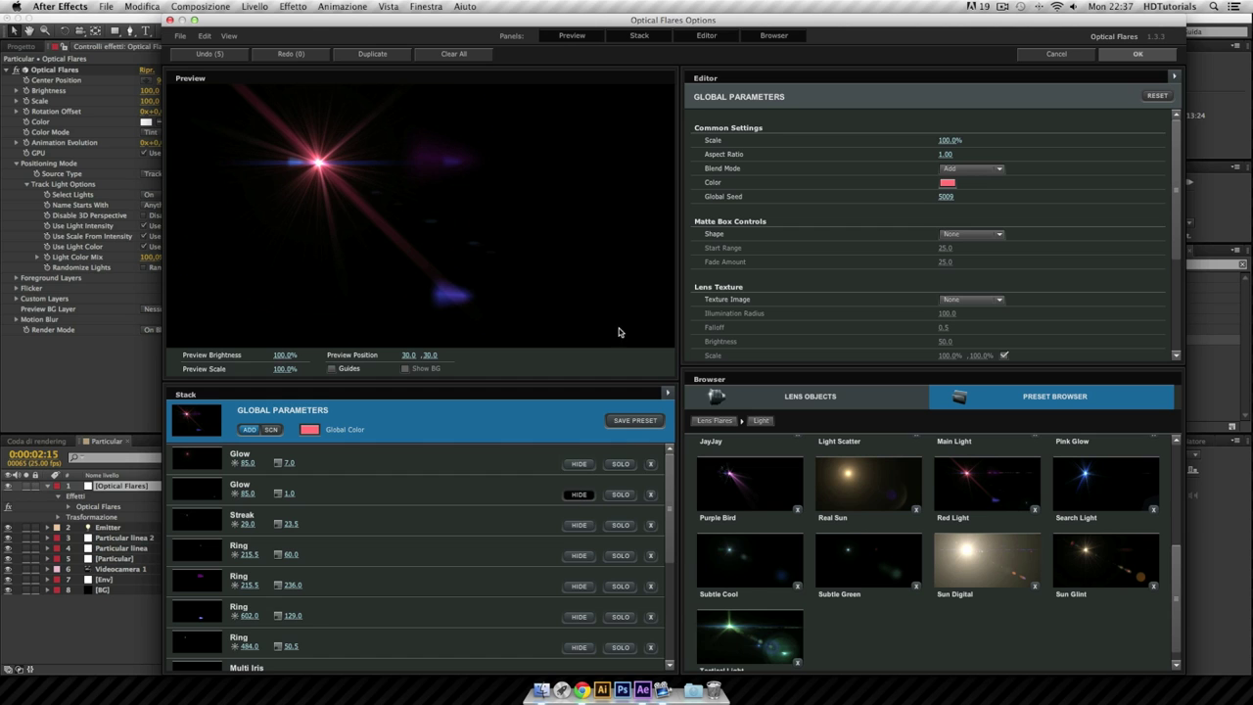
double_click(582, 499)
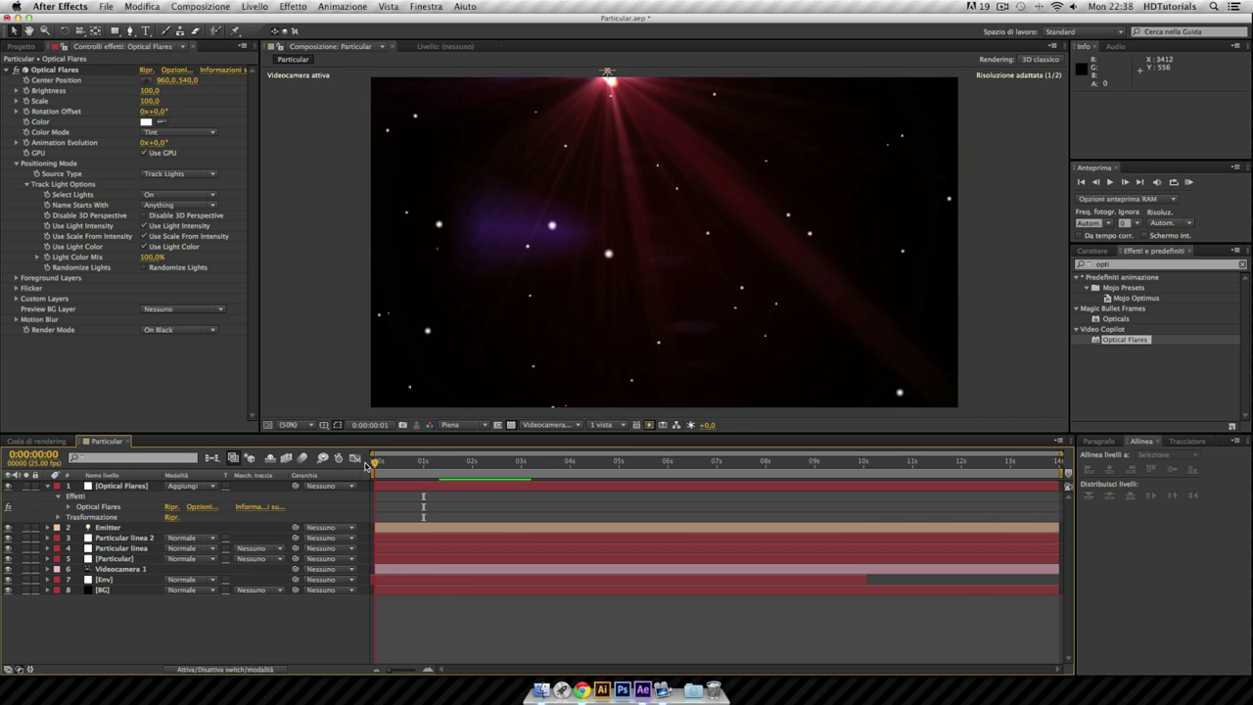
Preview the starfield from the start and scrub the playhead to about 3 seconds.
drag(419, 466, 374, 466)
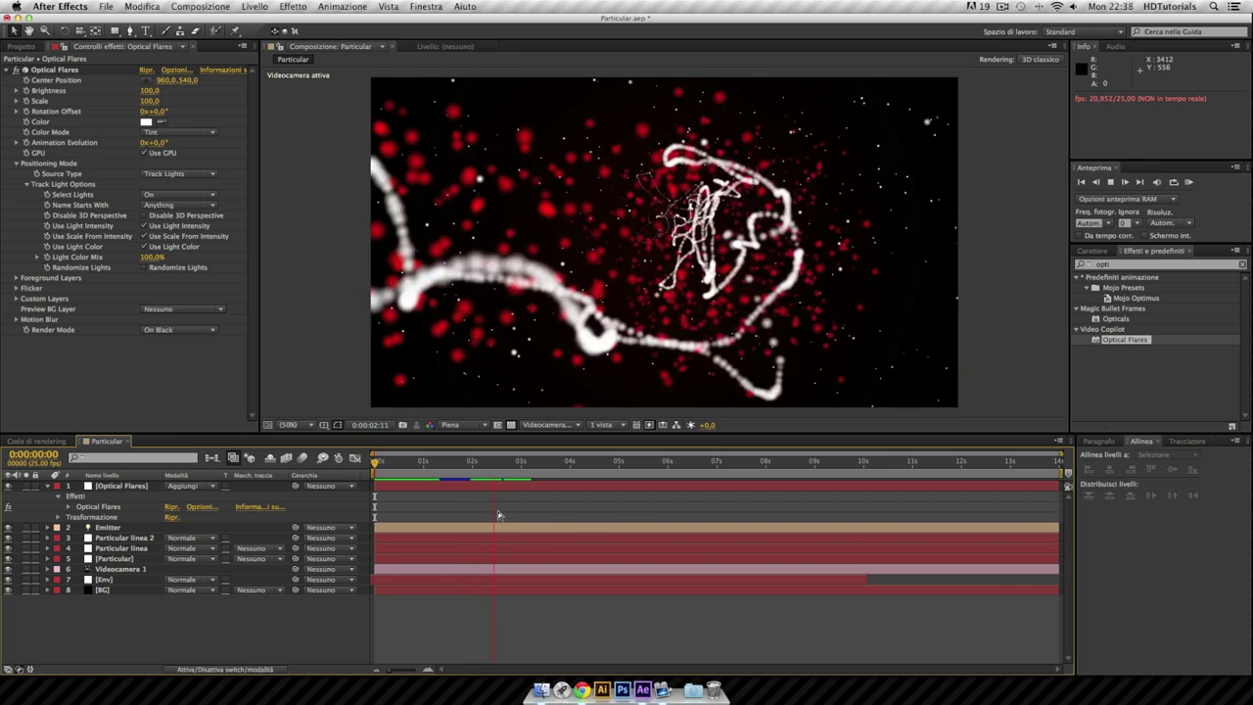
click(440, 466)
drag(443, 471, 537, 477)
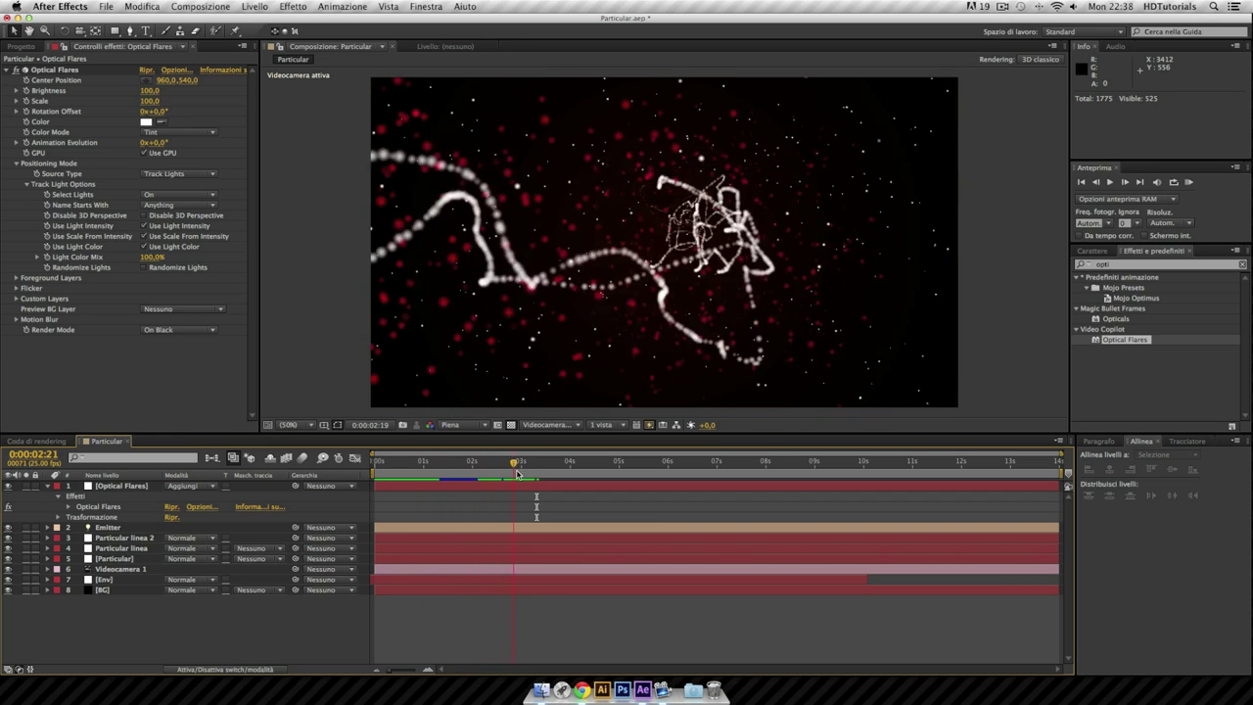
Select Videocamera 1 and set a Z Rotation keyframe at 4 seconds.
click(118, 569)
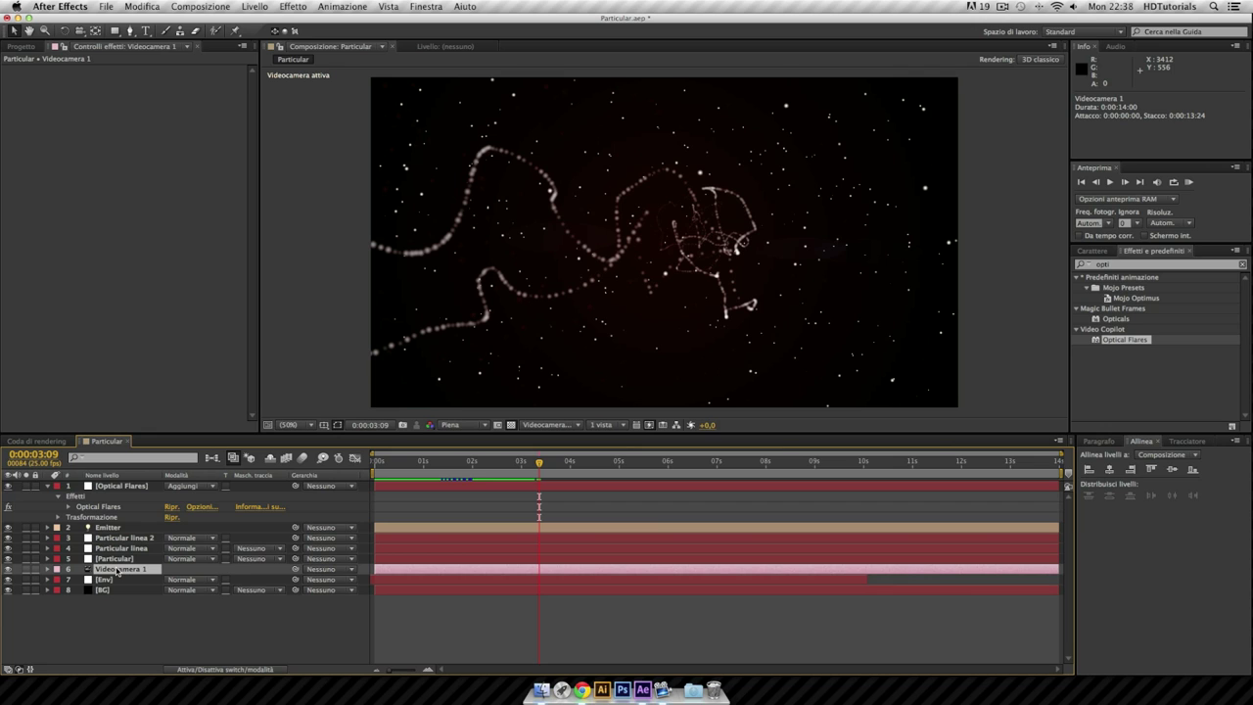
key(p)
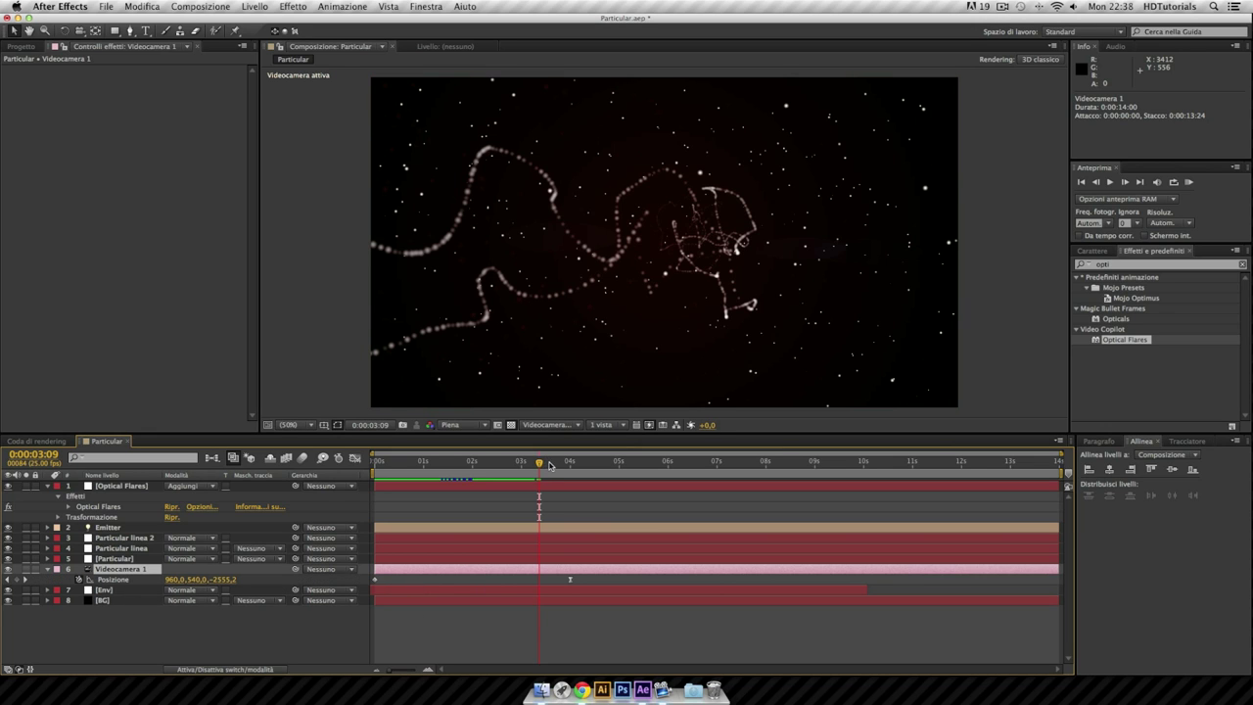
drag(549, 465, 569, 465)
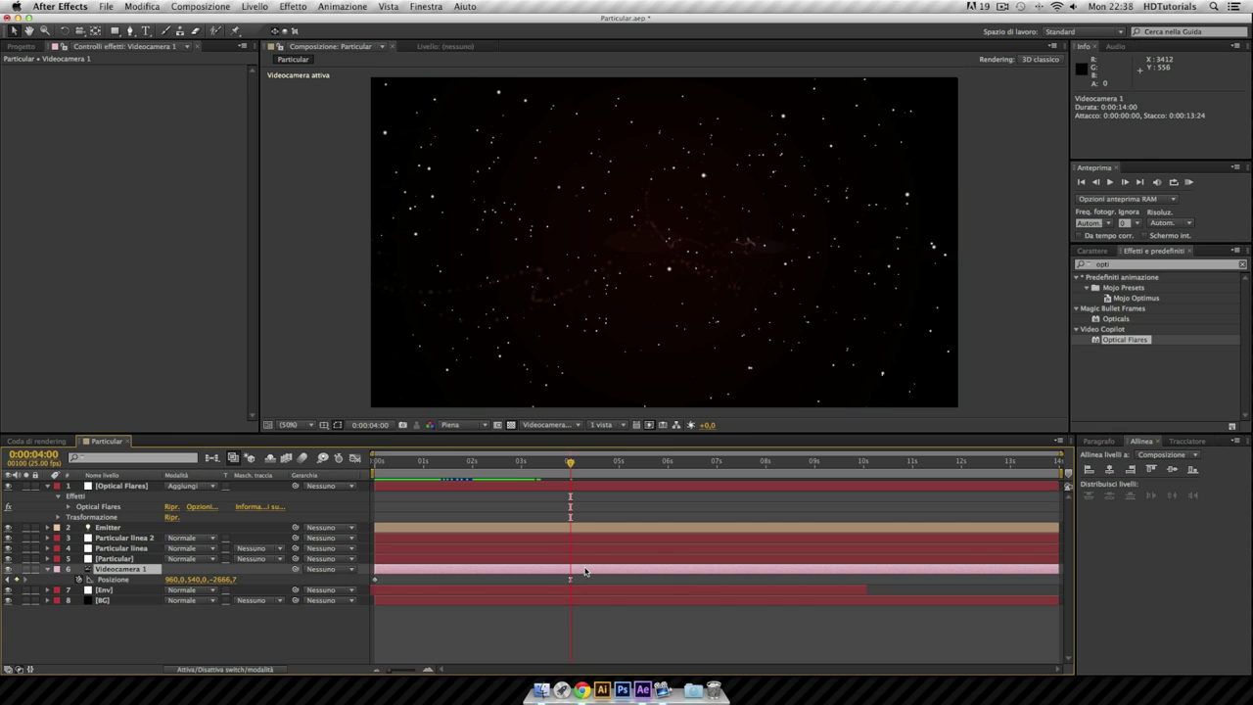
key(r)
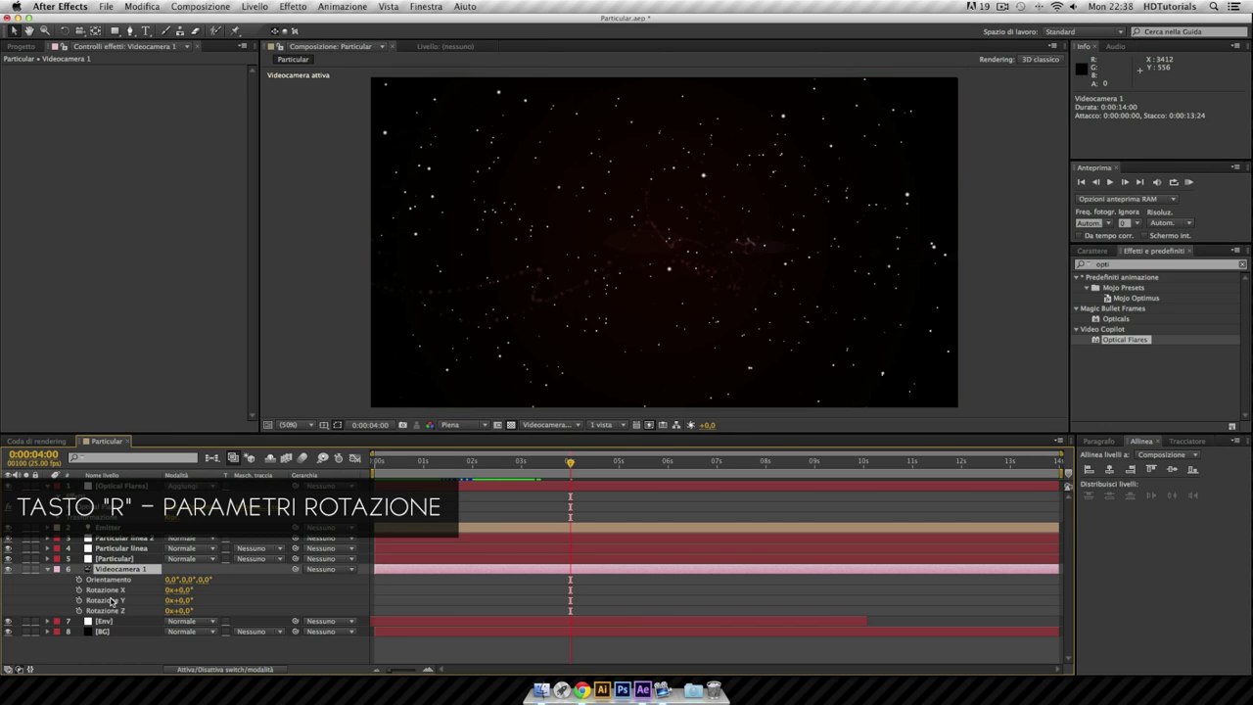
click(79, 611)
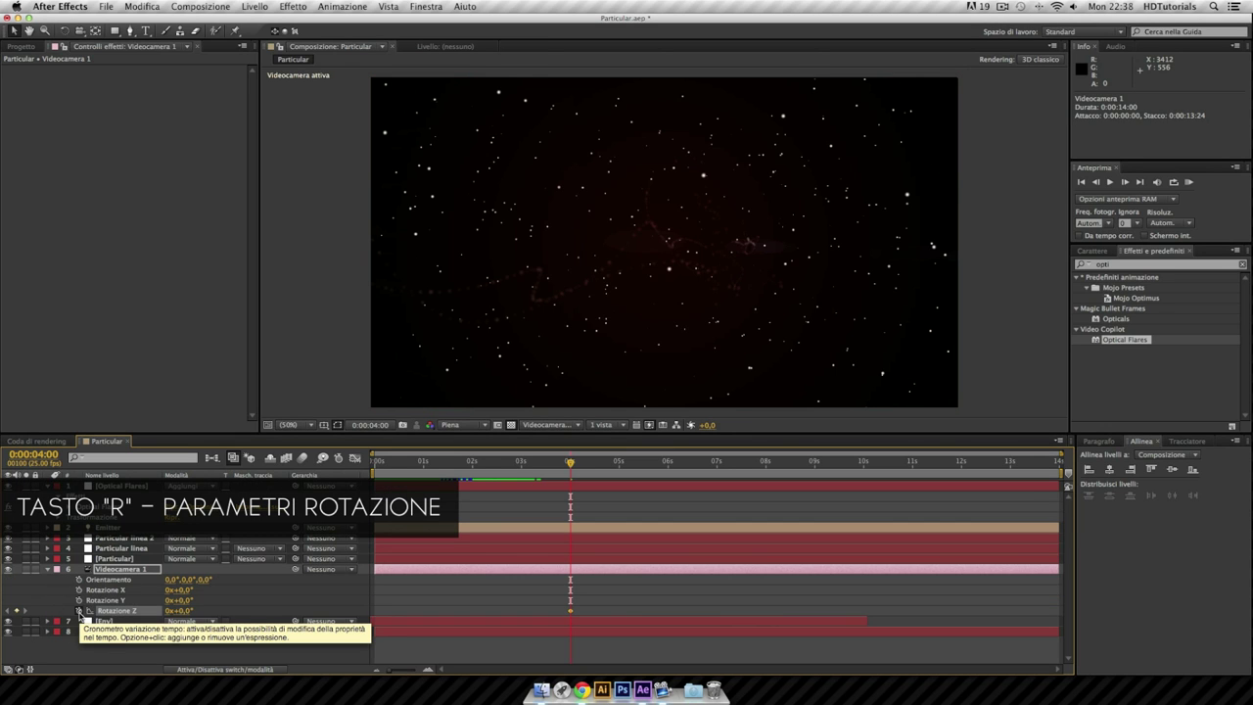
At frame 0, set Z Rotation to -82° and preview the roll to about 4 seconds.
key(Home)
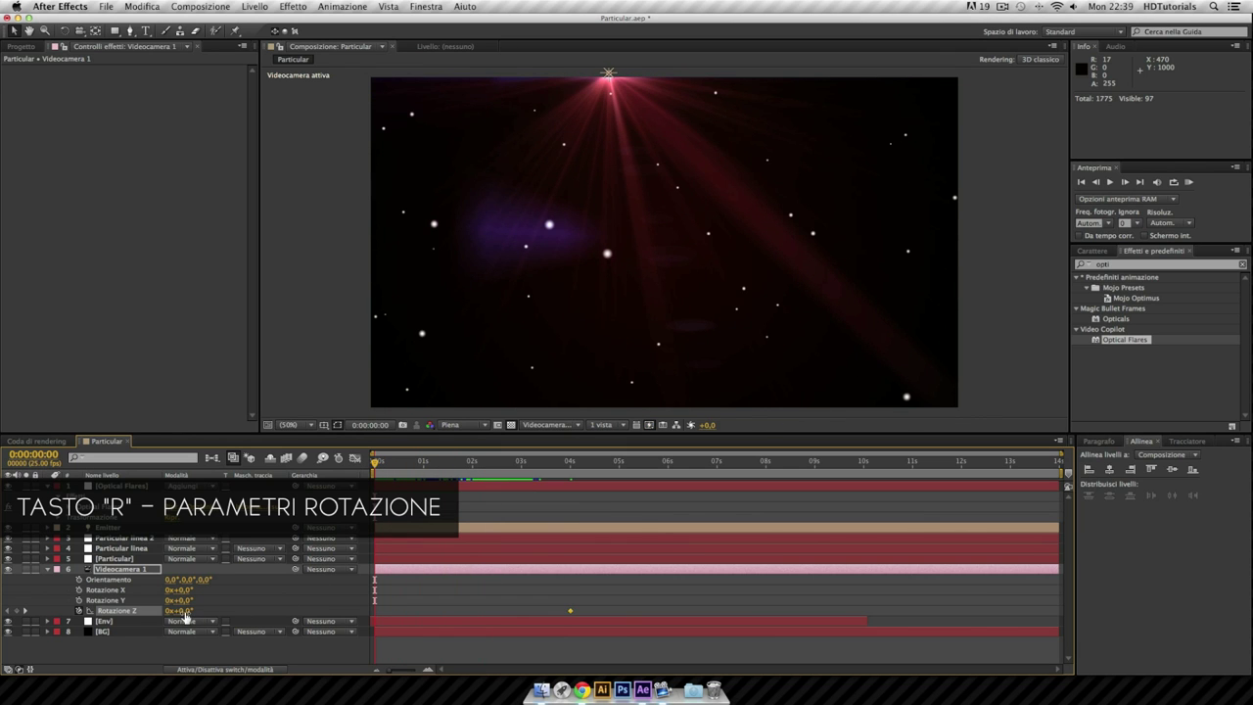
drag(183, 612, 152, 612)
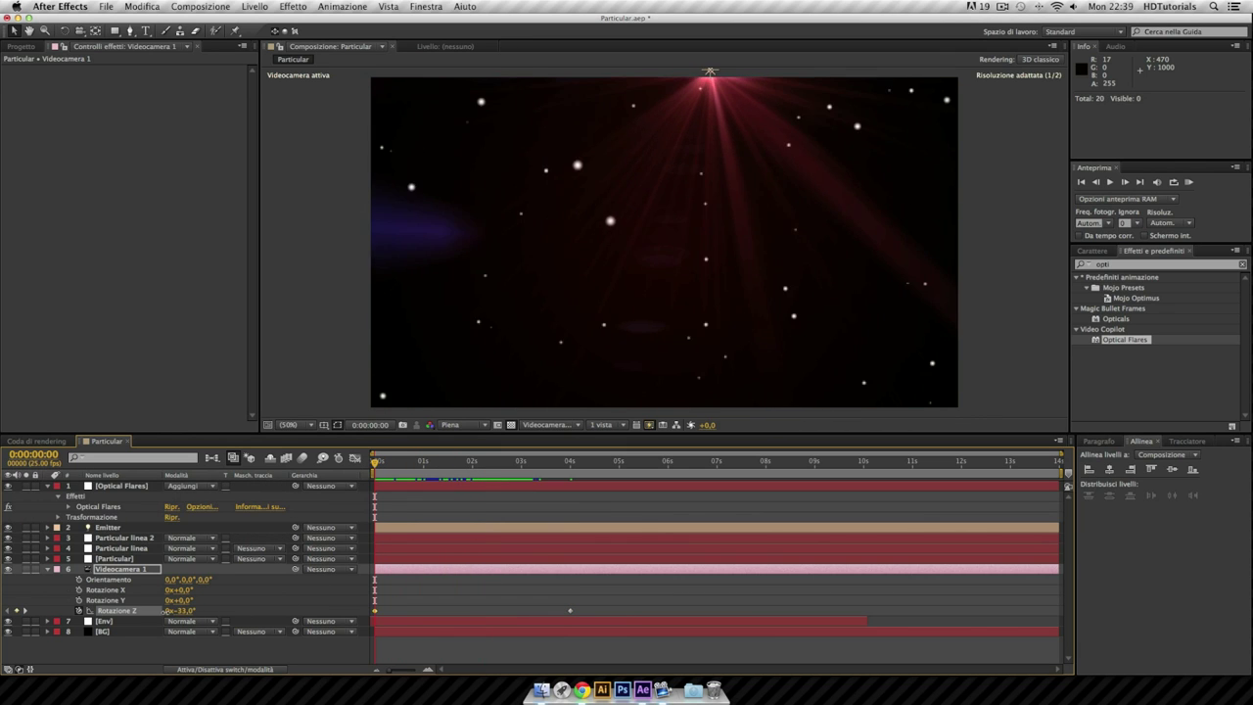
drag(161, 610, 351, 467)
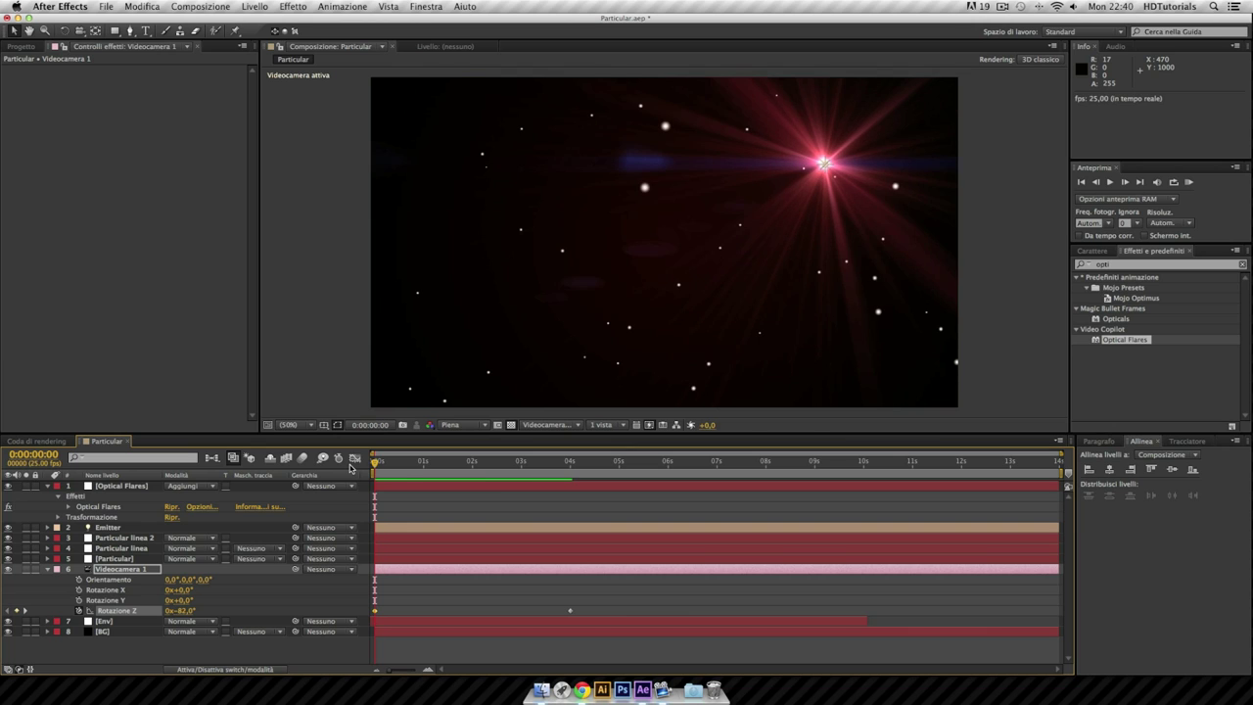
key(space)
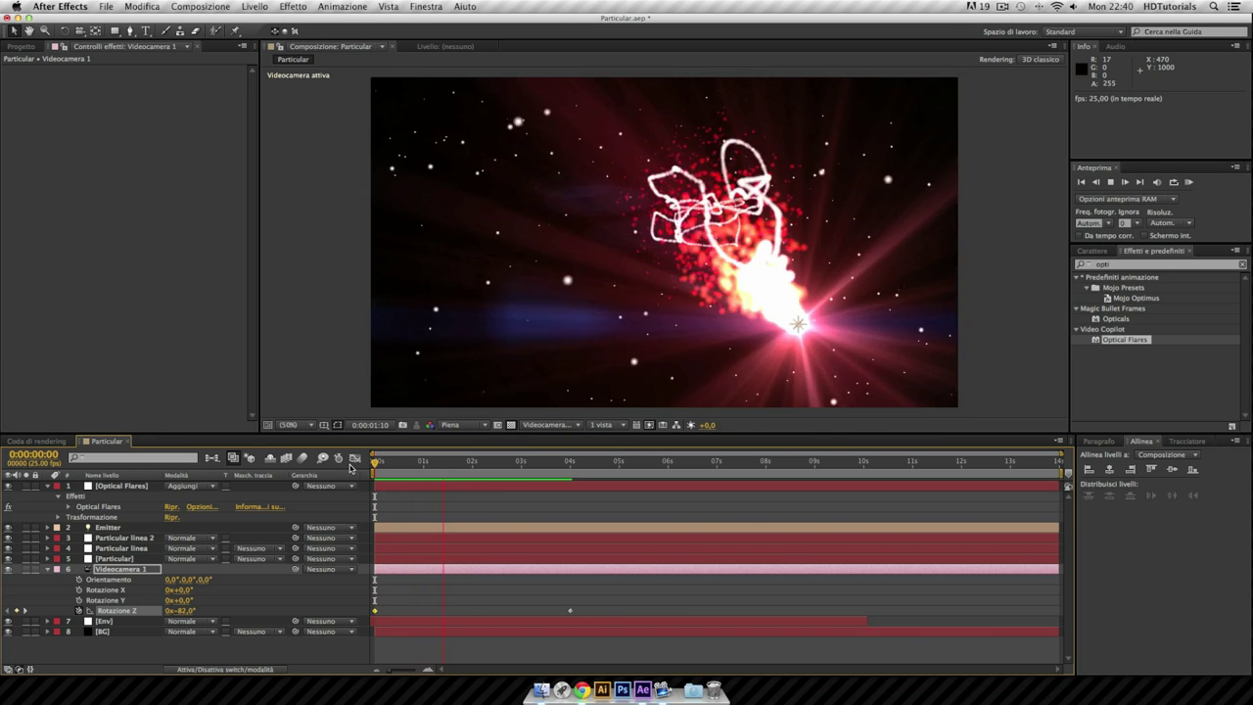
click(427, 463)
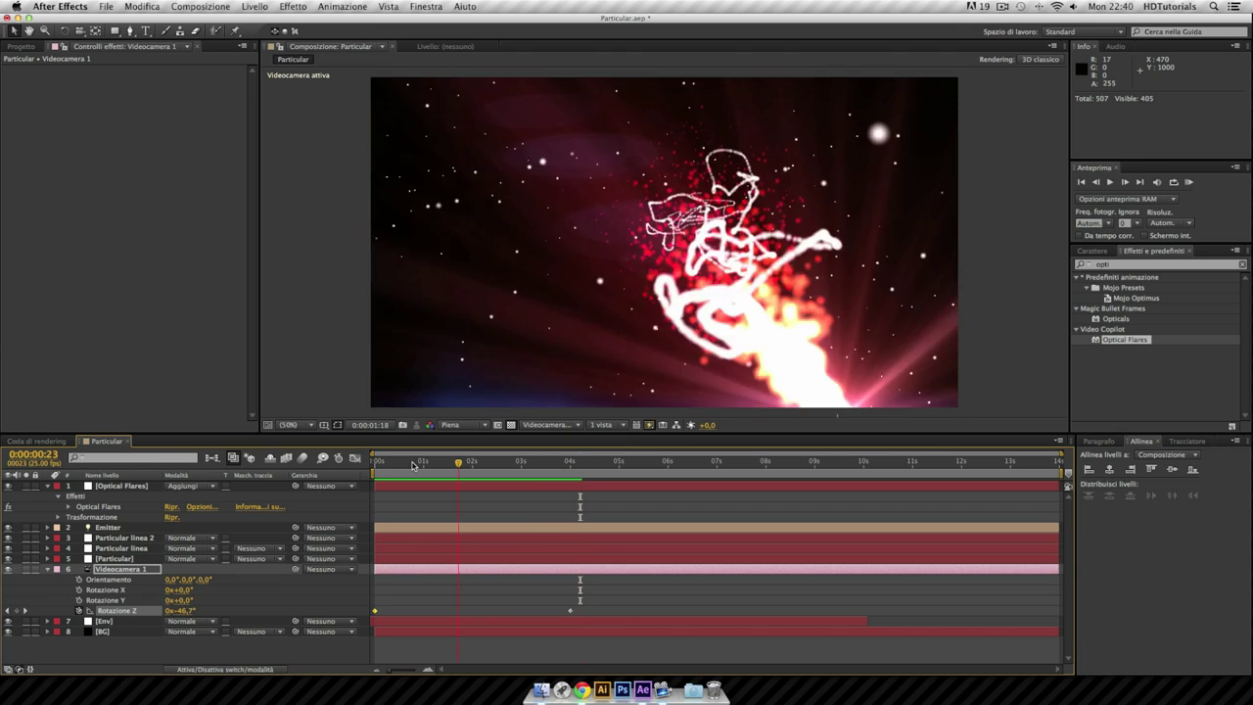
drag(429, 465, 571, 474)
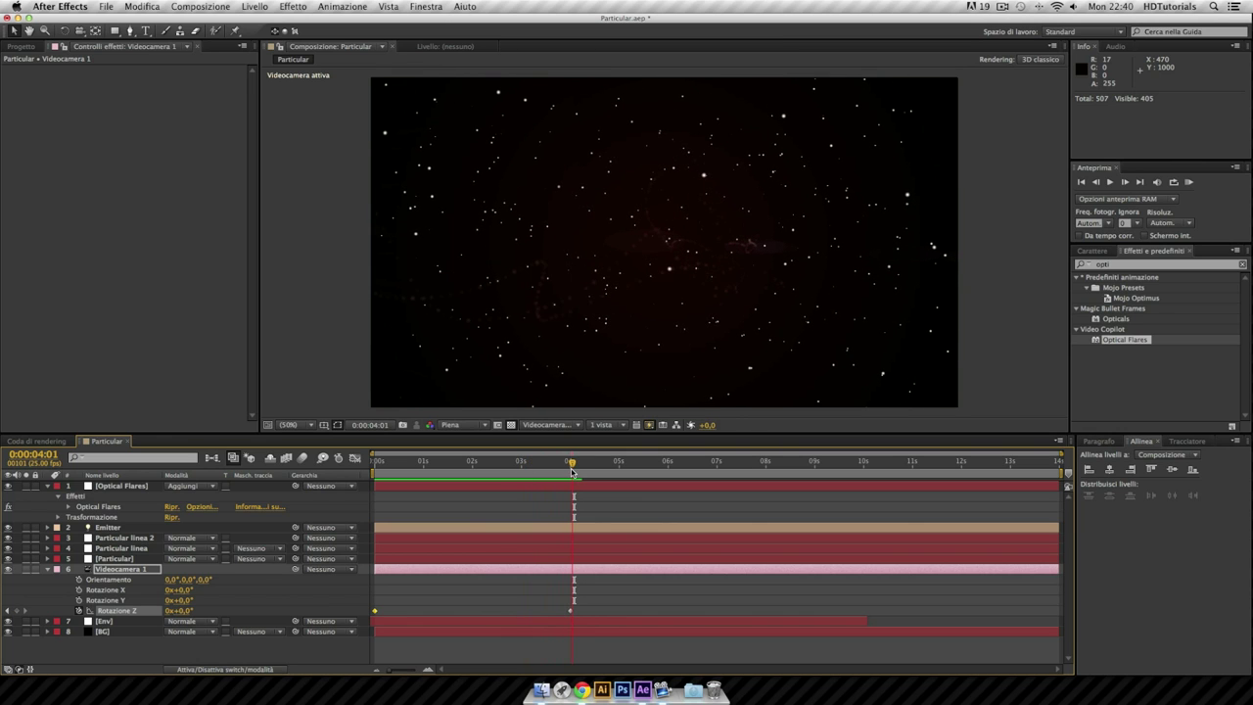
Create the solid 'Optical Flares 2 la vendetta' and apply the Optical Flares effect to it.
click(254, 6)
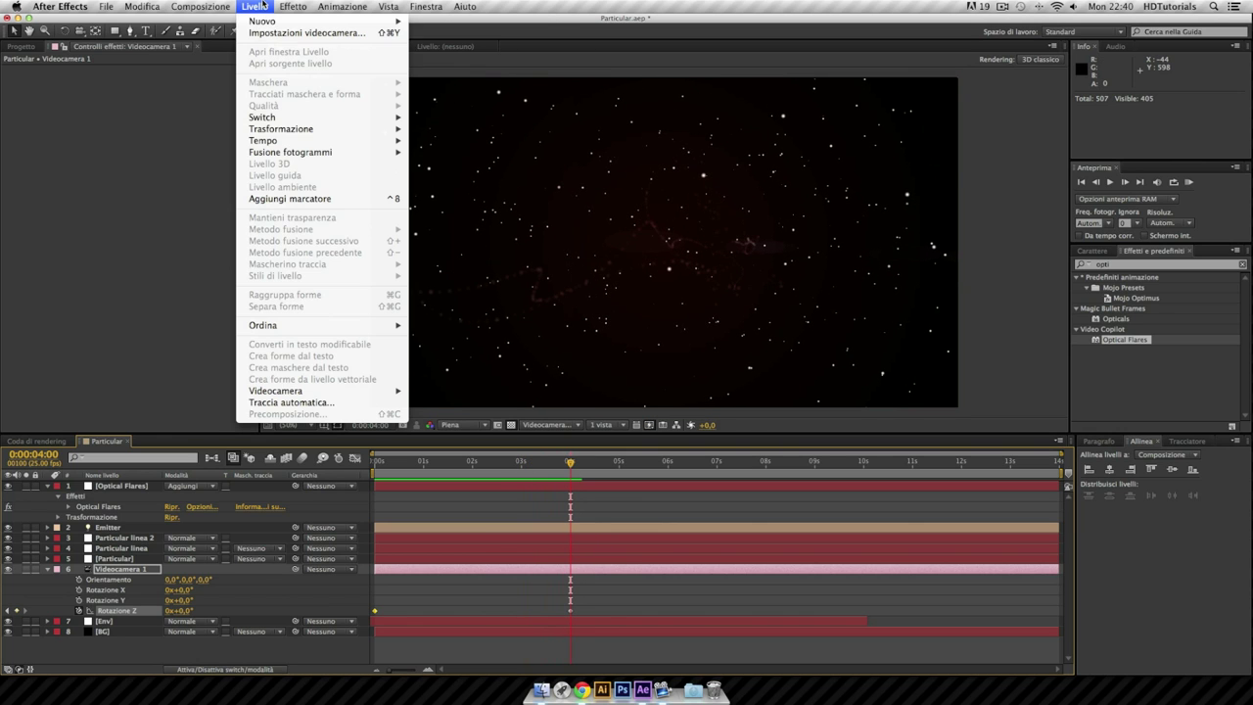
mouse_move(256, 21)
click(446, 37)
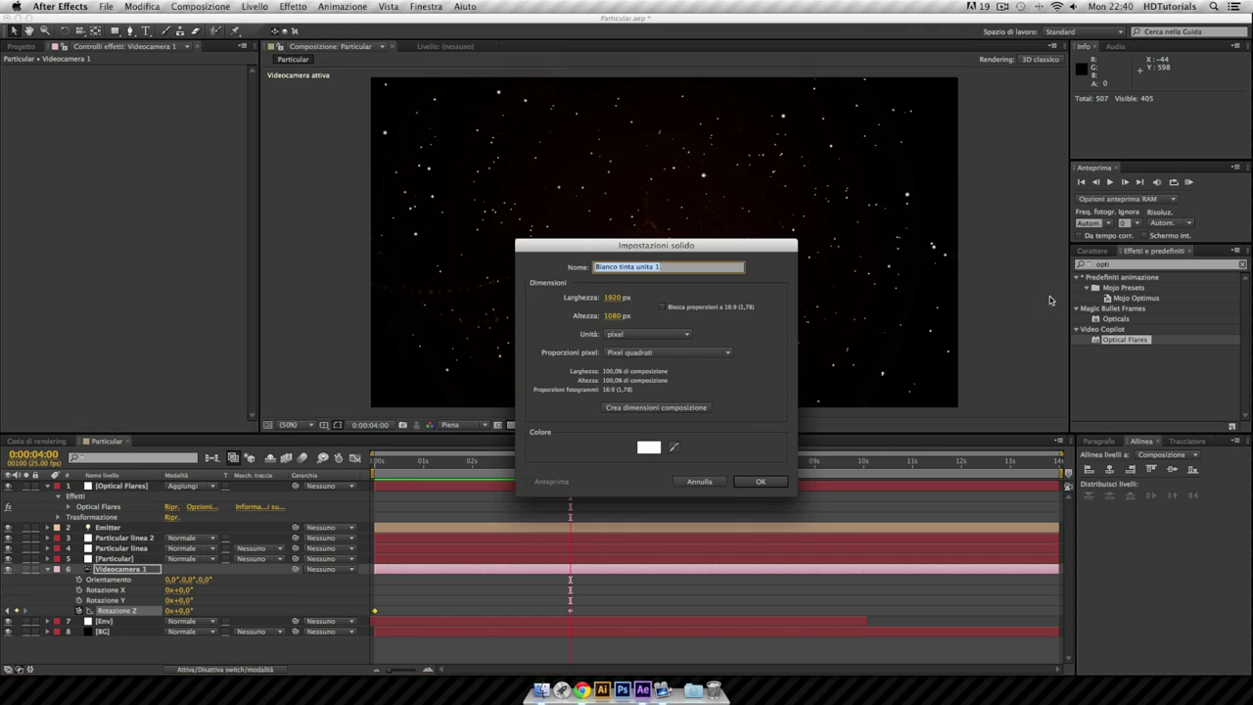
text(Optical Flares 2 la vendetta)
key(Return)
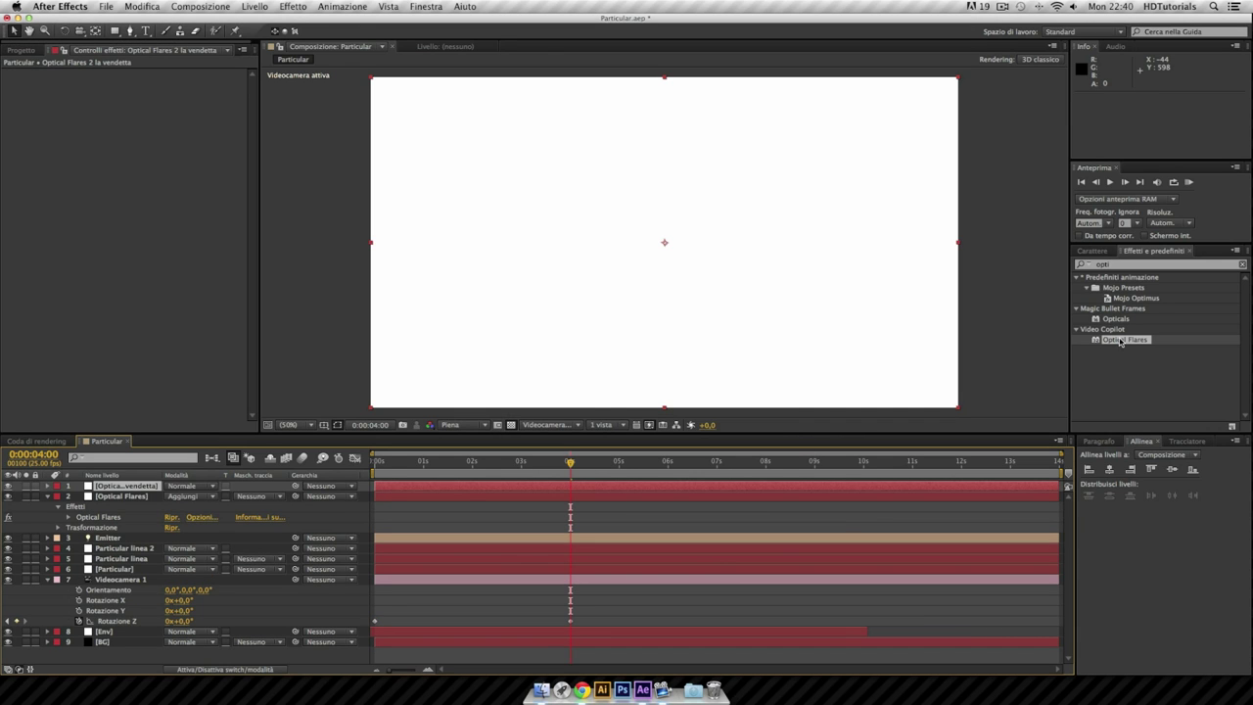
drag(1121, 341, 729, 298)
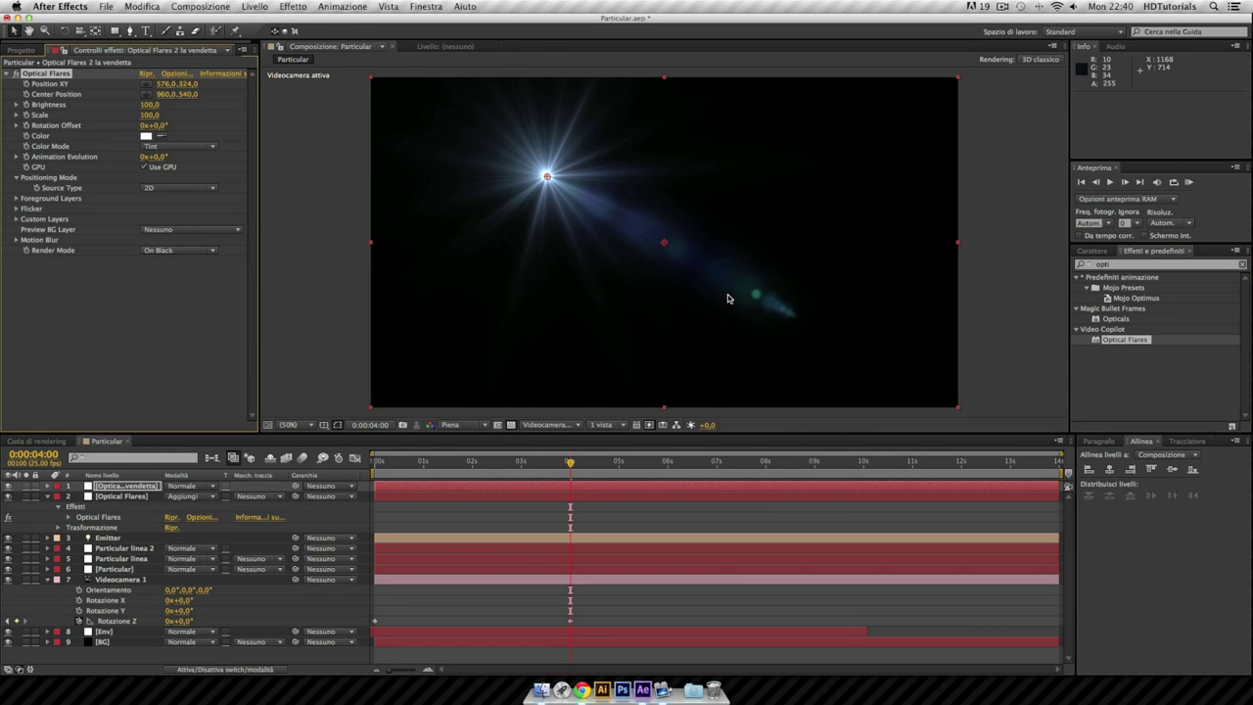
click(175, 74)
Apply the Big Bang preset from Pro Presets to the second flare.
double_click(736, 477)
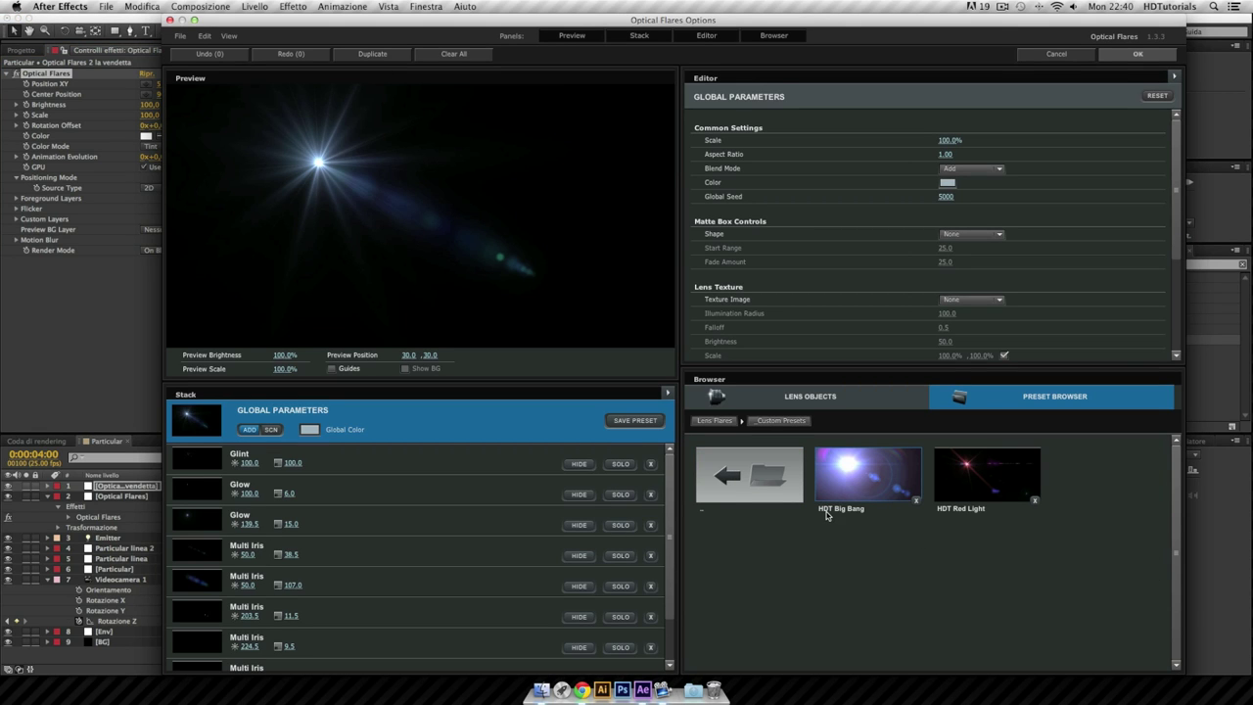
double_click(778, 483)
double_click(985, 563)
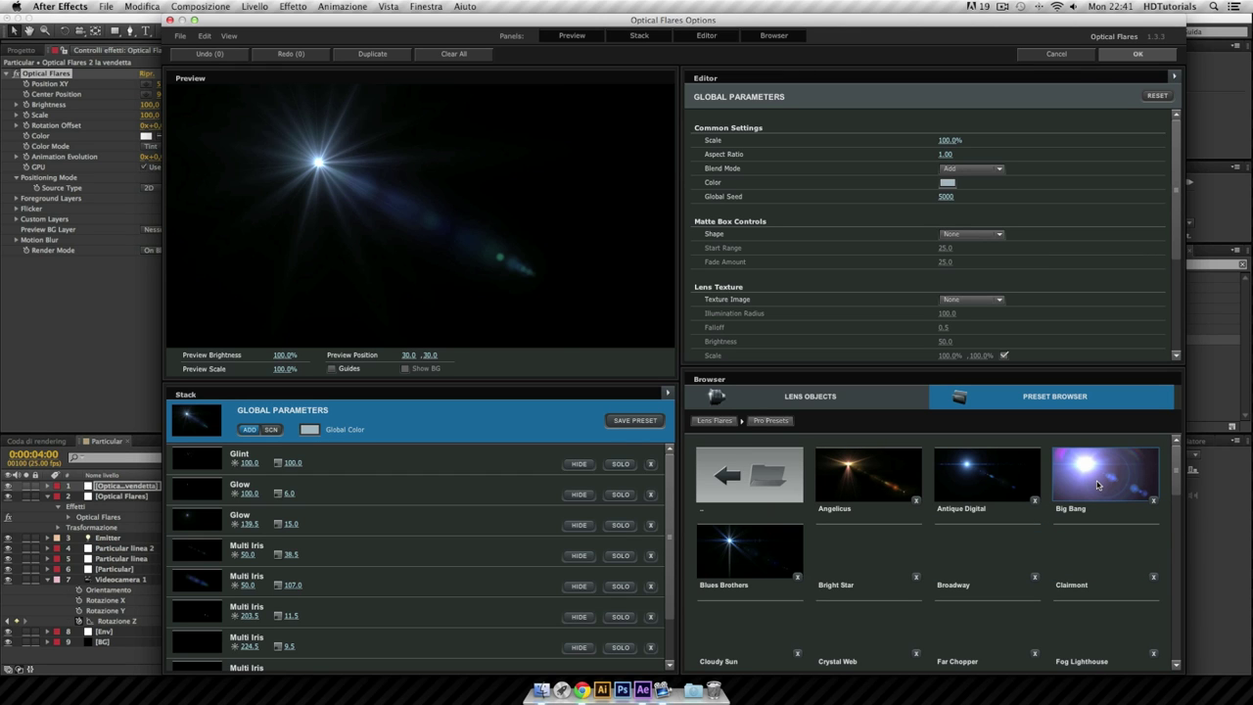
click(1098, 484)
click(1137, 54)
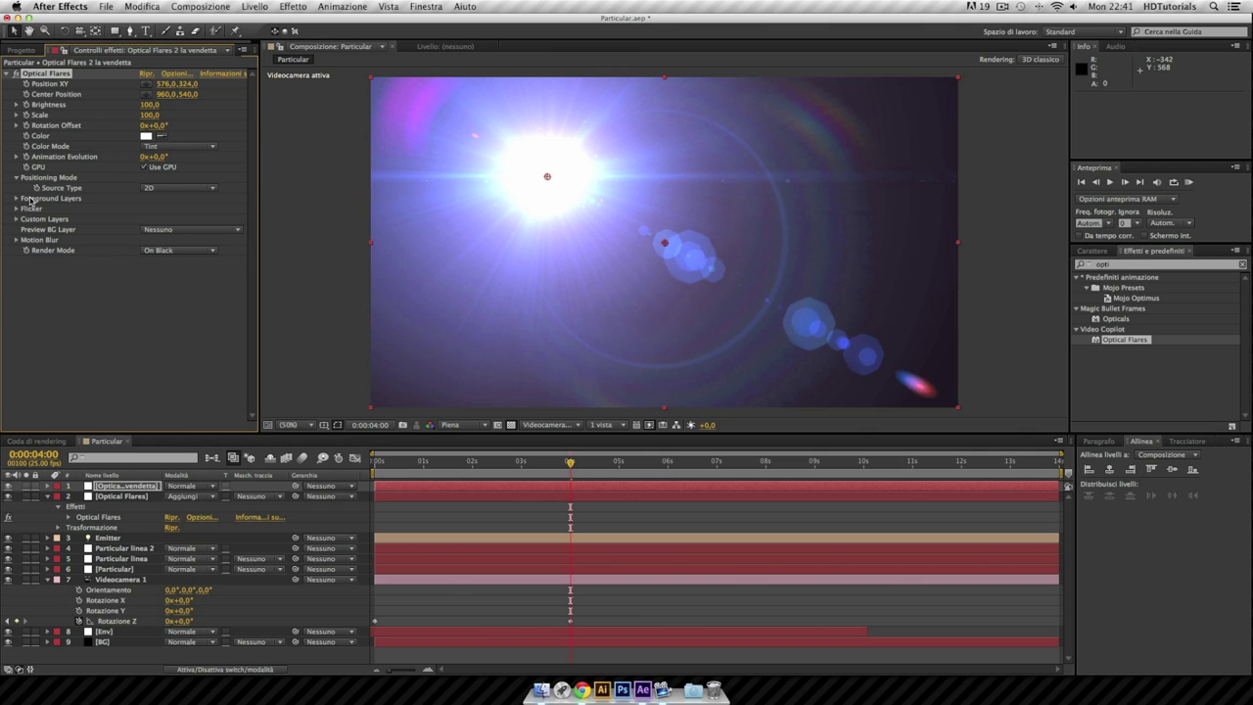
Set the flare's Source Type to 3D and collapse layer 1's flare properties.
click(176, 188)
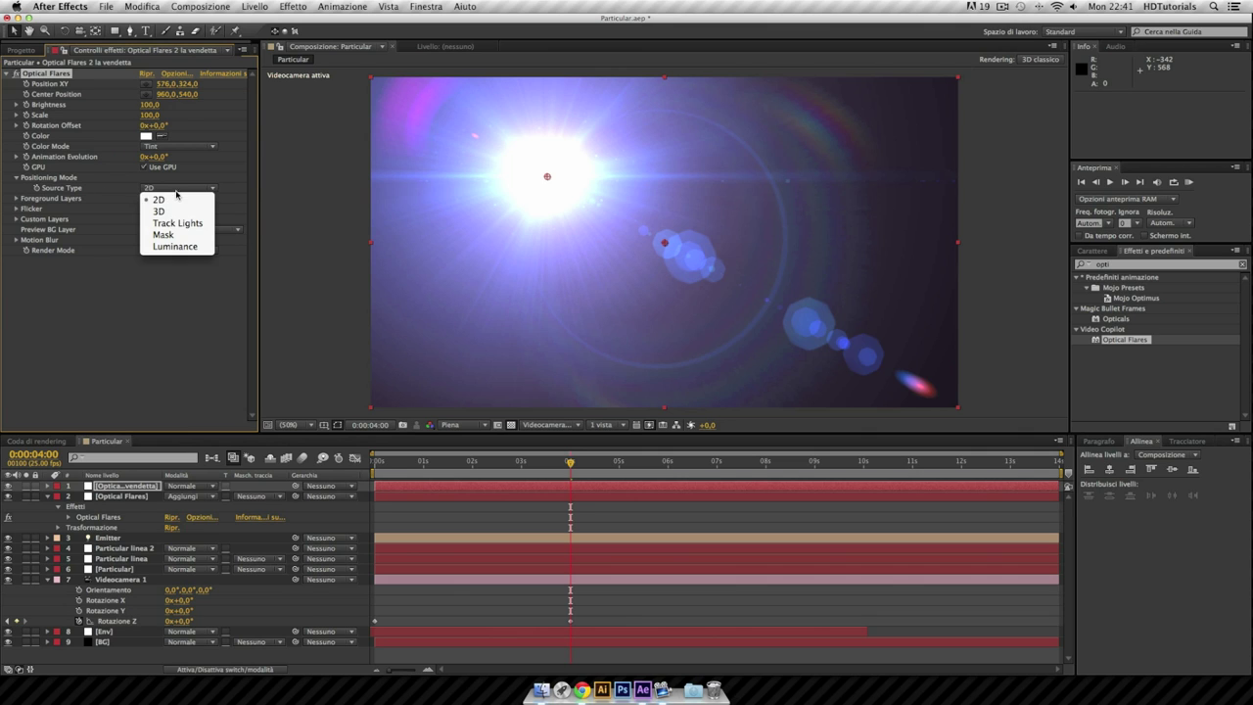
click(157, 206)
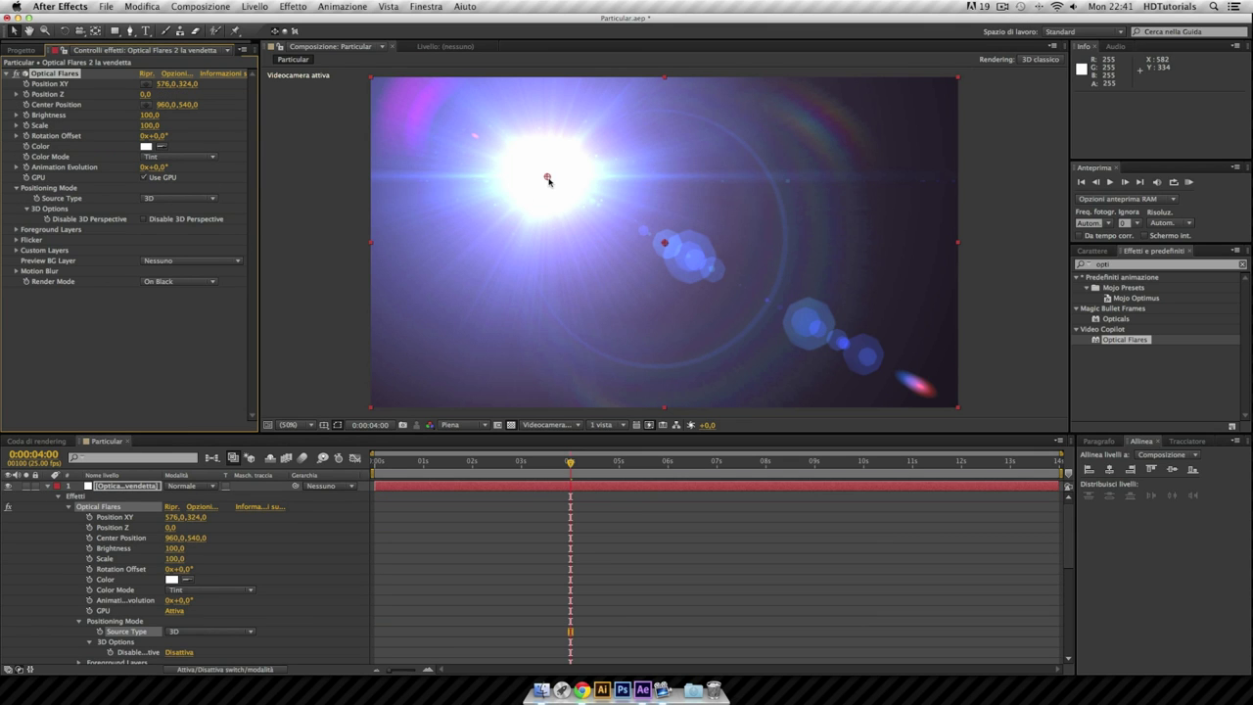
click(48, 486)
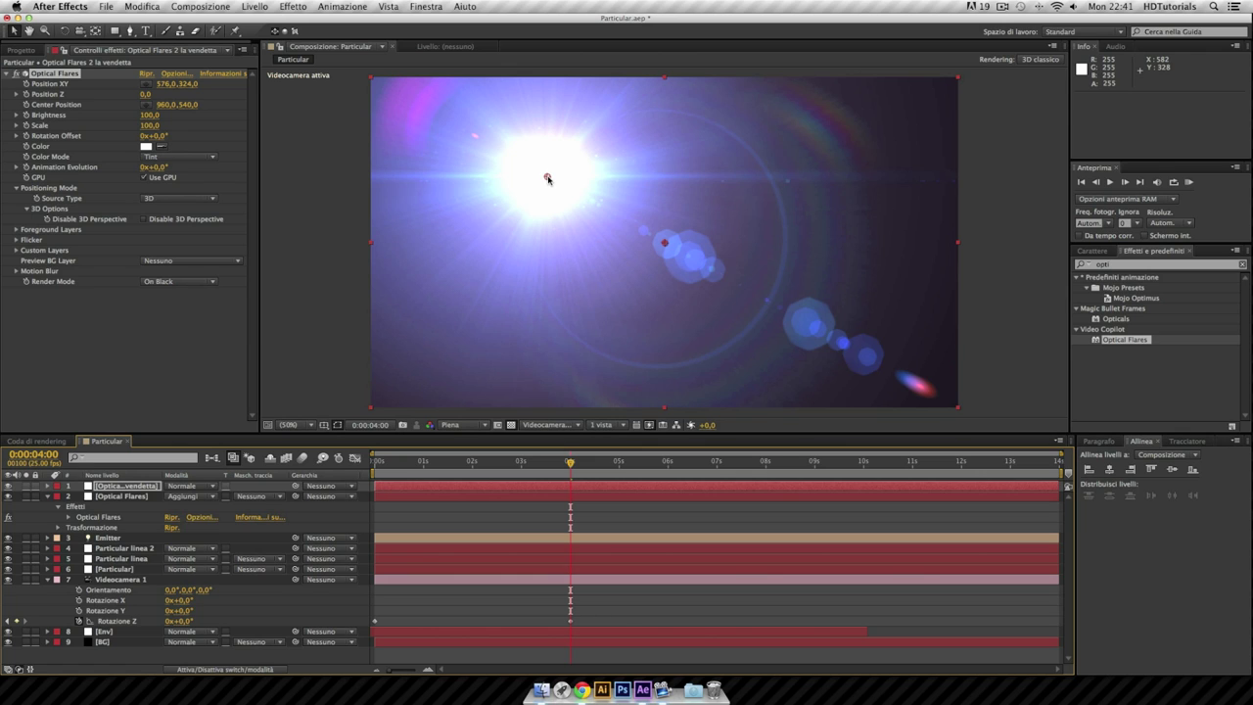
Undo the last change, set the top flare's mode to Aggiungi, and move its centre to 976, -134.
key(super+z)
click(190, 487)
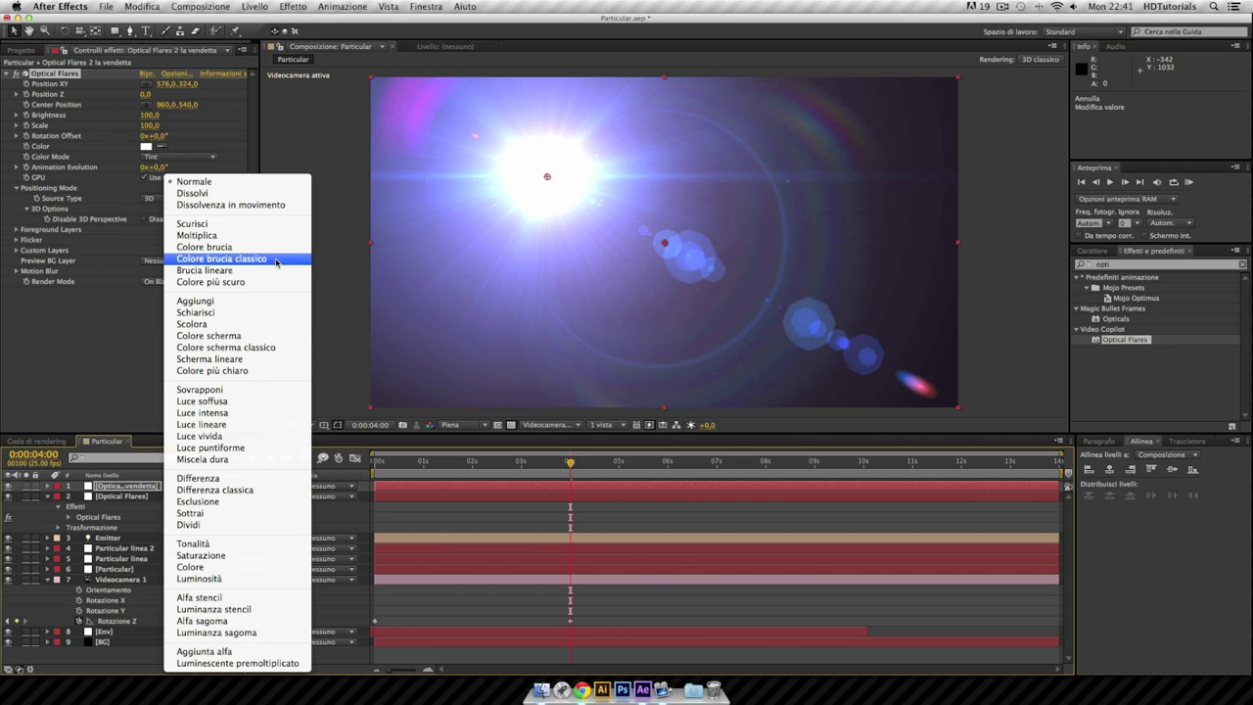
click(266, 301)
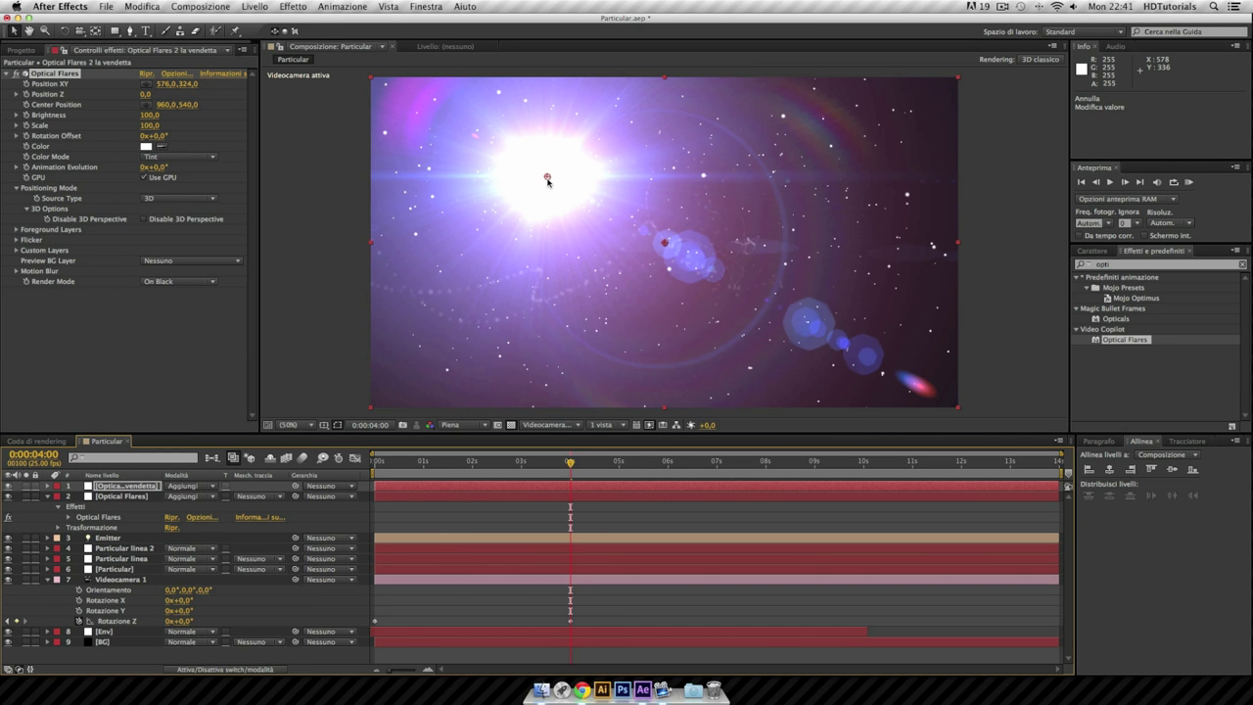
mouse_move(547, 177)
mouse_down()
mouse_move(618, 70)
mouse_move(675, 25)
mouse_move(671, 41)
mouse_up()
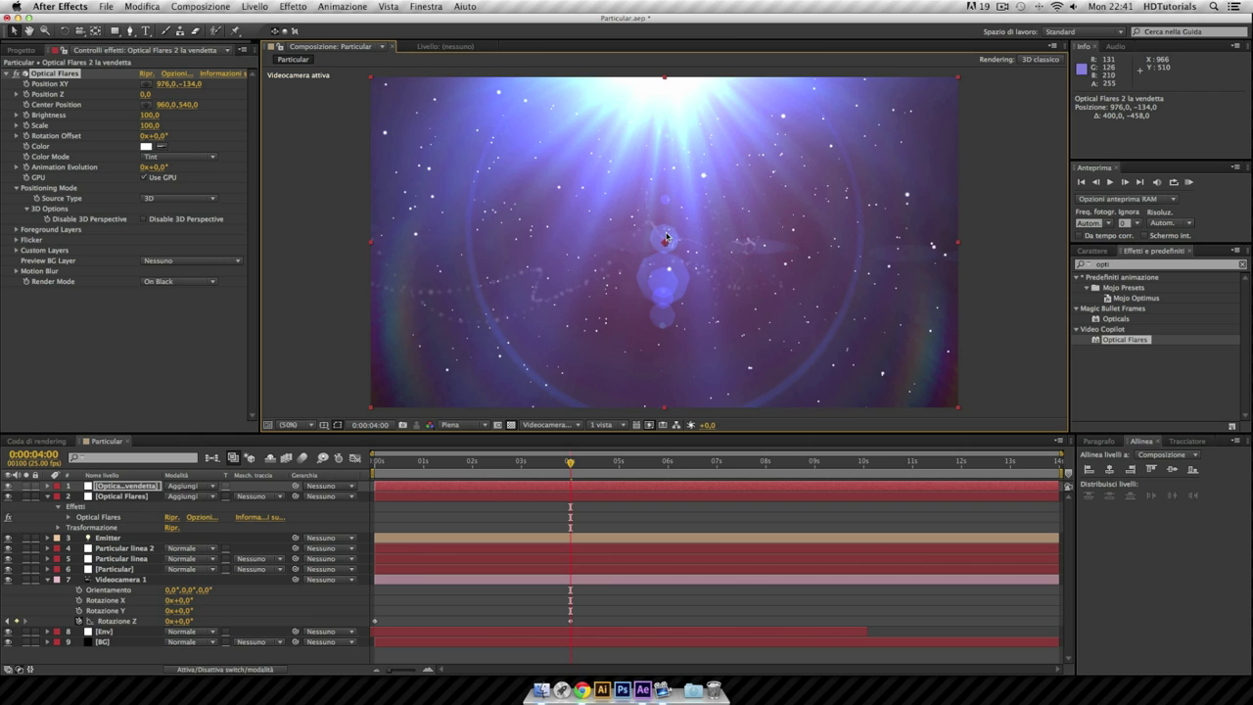
click(175, 74)
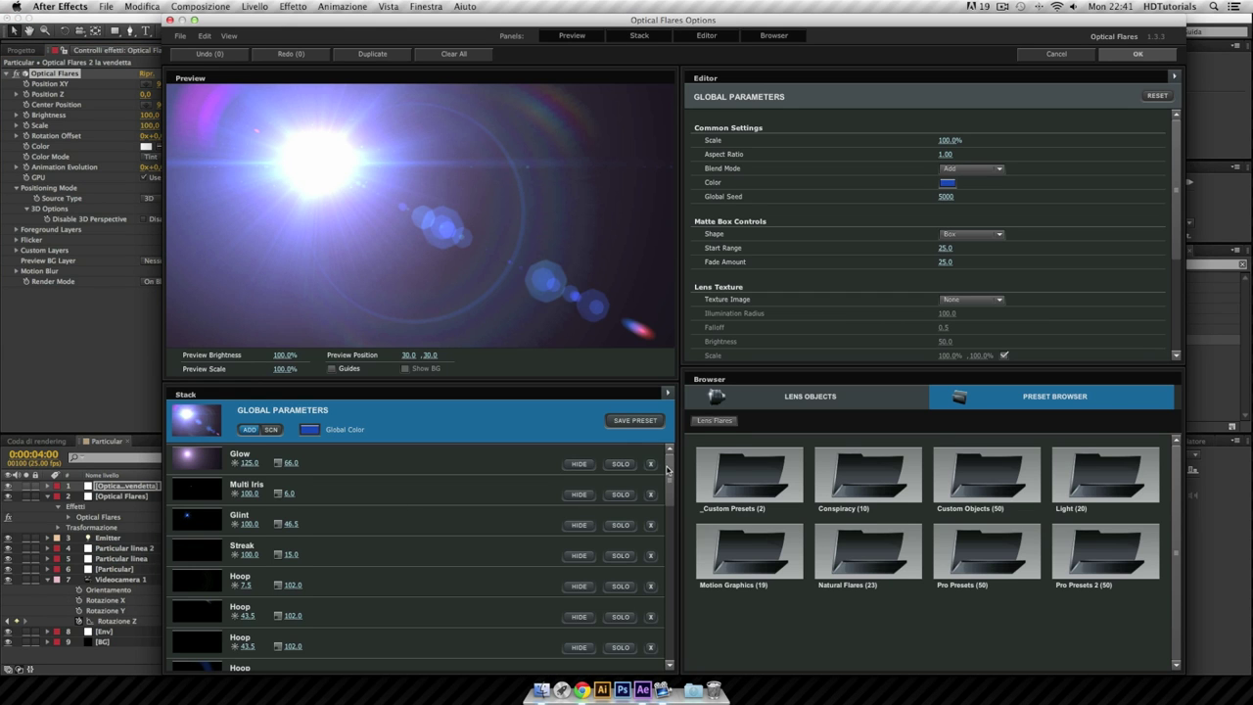
Hide the Multi Iris element in the flare Stack and confirm the flare options.
drag(667, 471, 666, 611)
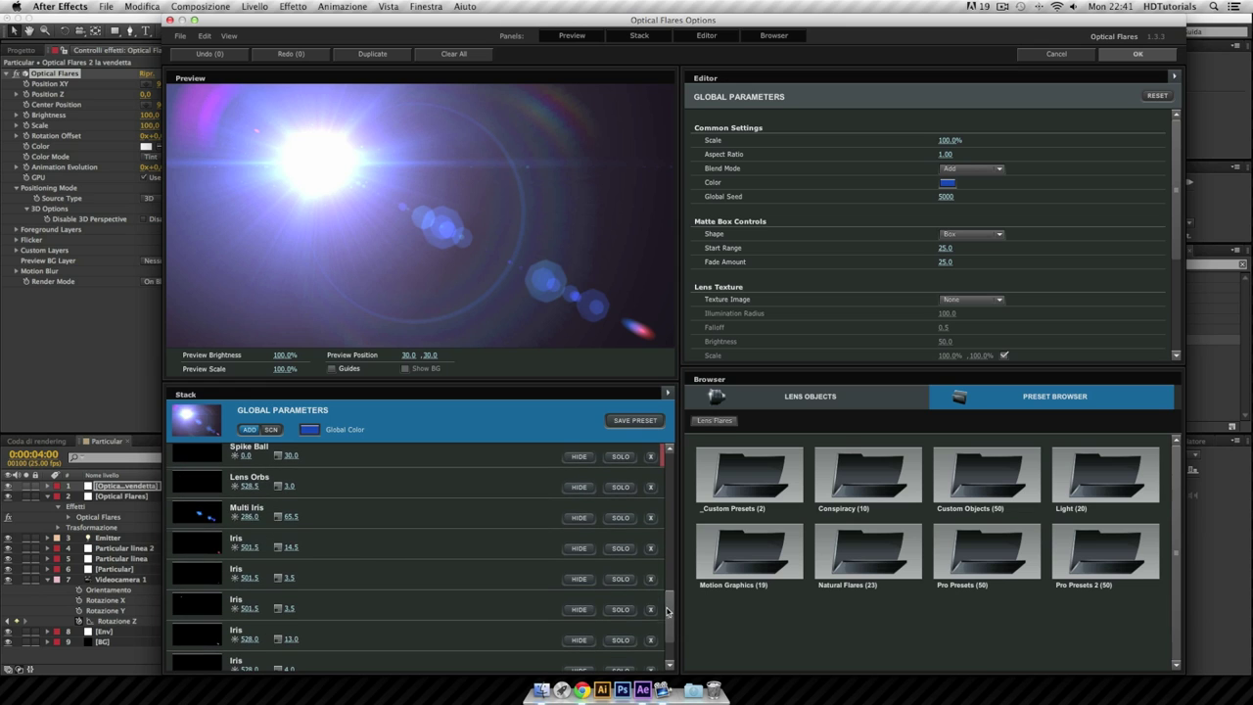
click(576, 518)
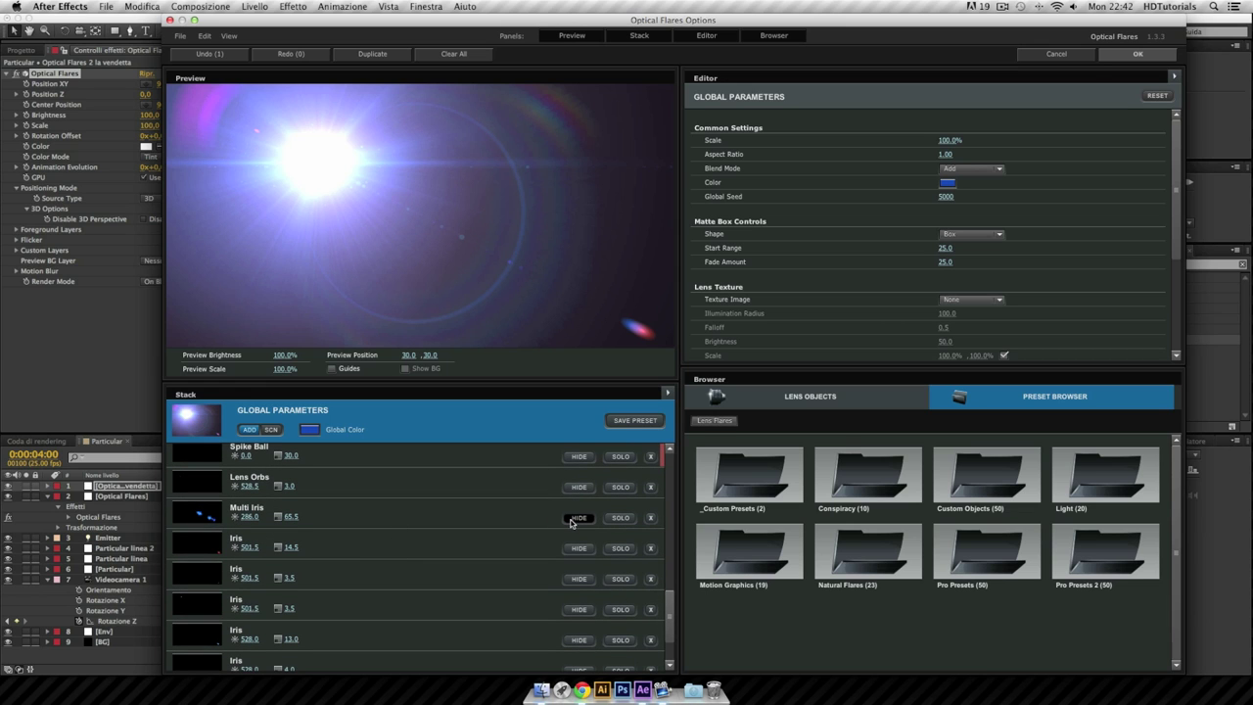
click(1135, 54)
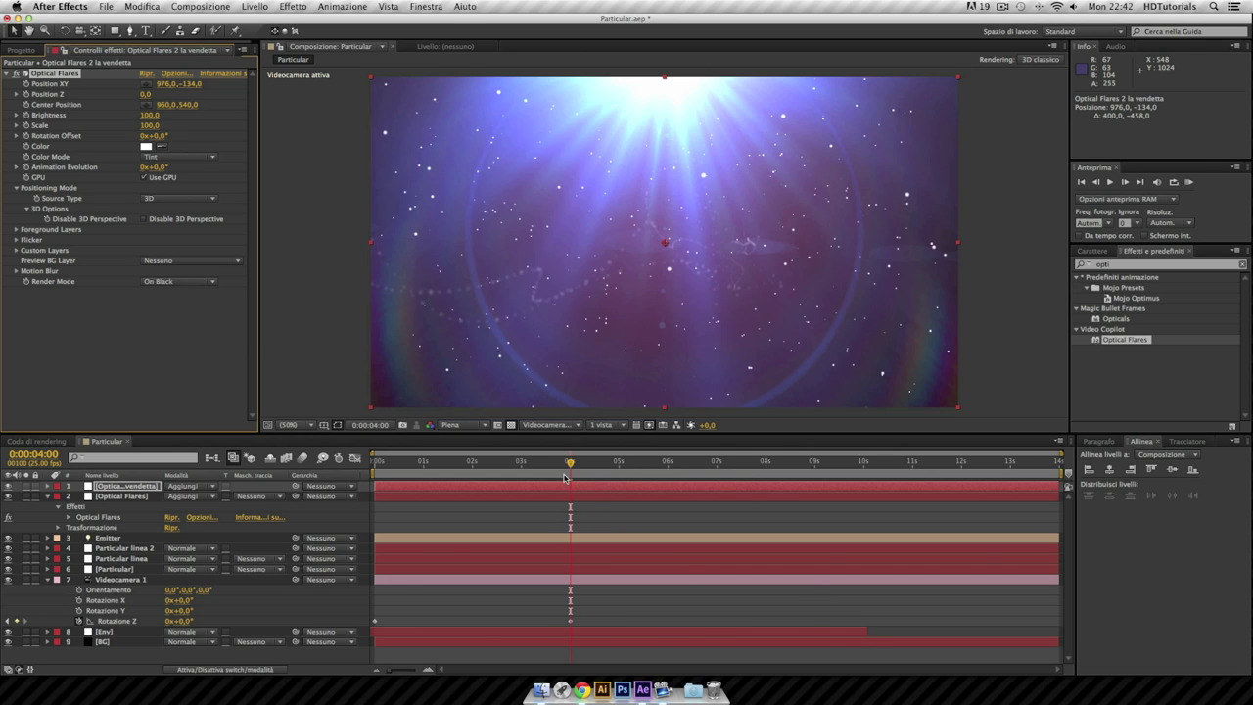
Rewind to 0 and play a RAM preview of the animation.
drag(564, 467, 358, 476)
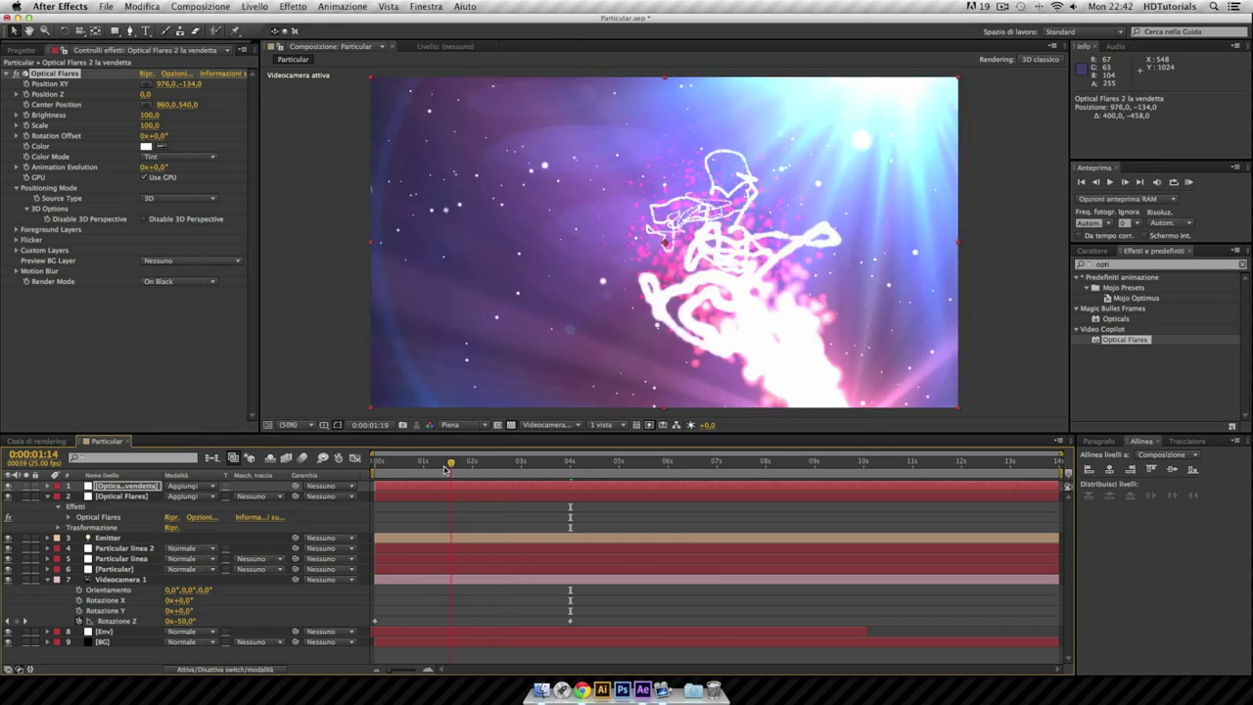
key(KP_0)
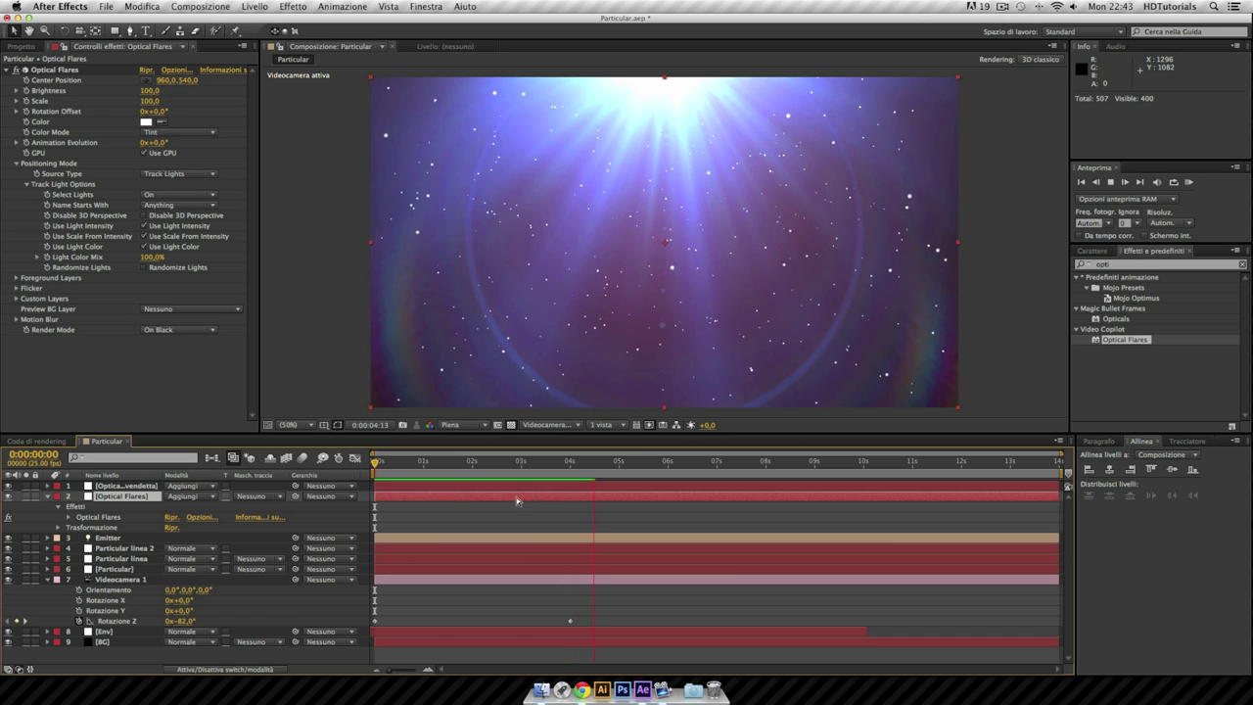
key(space)
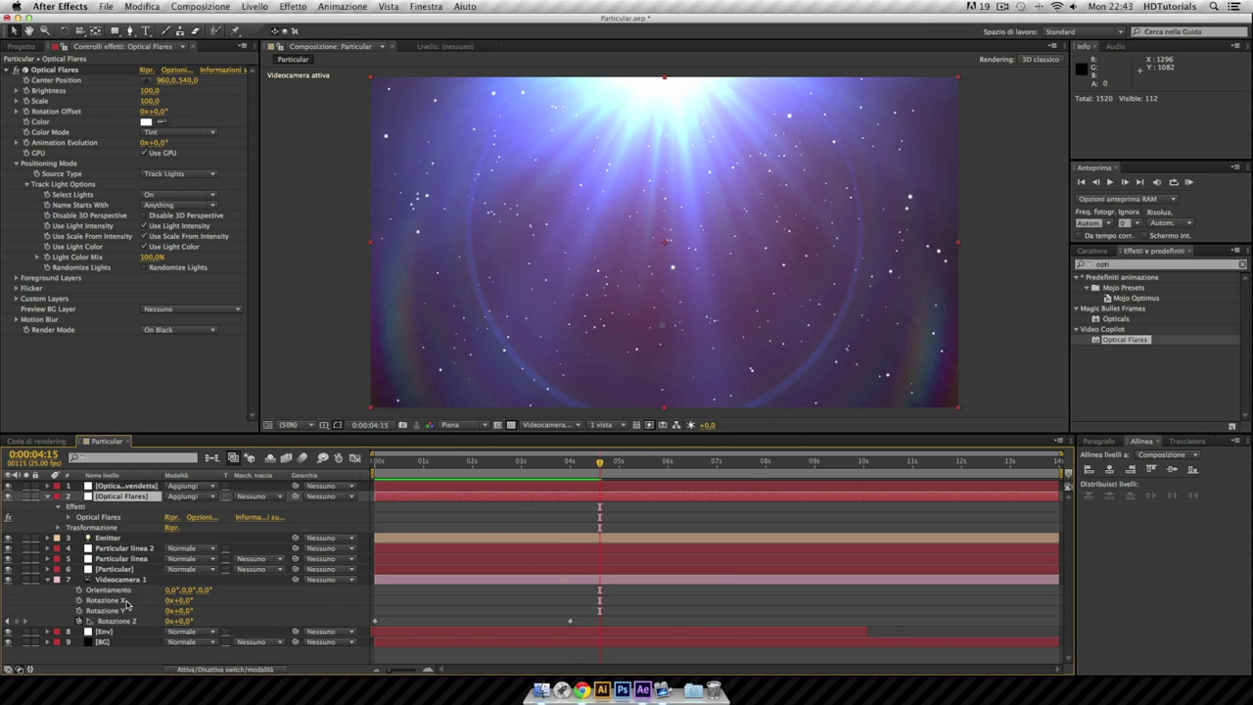
Apply Regolazione automatica (easy ease) to the camera's Rotazione Z keyframe at 4 seconds.
right_click(572, 622)
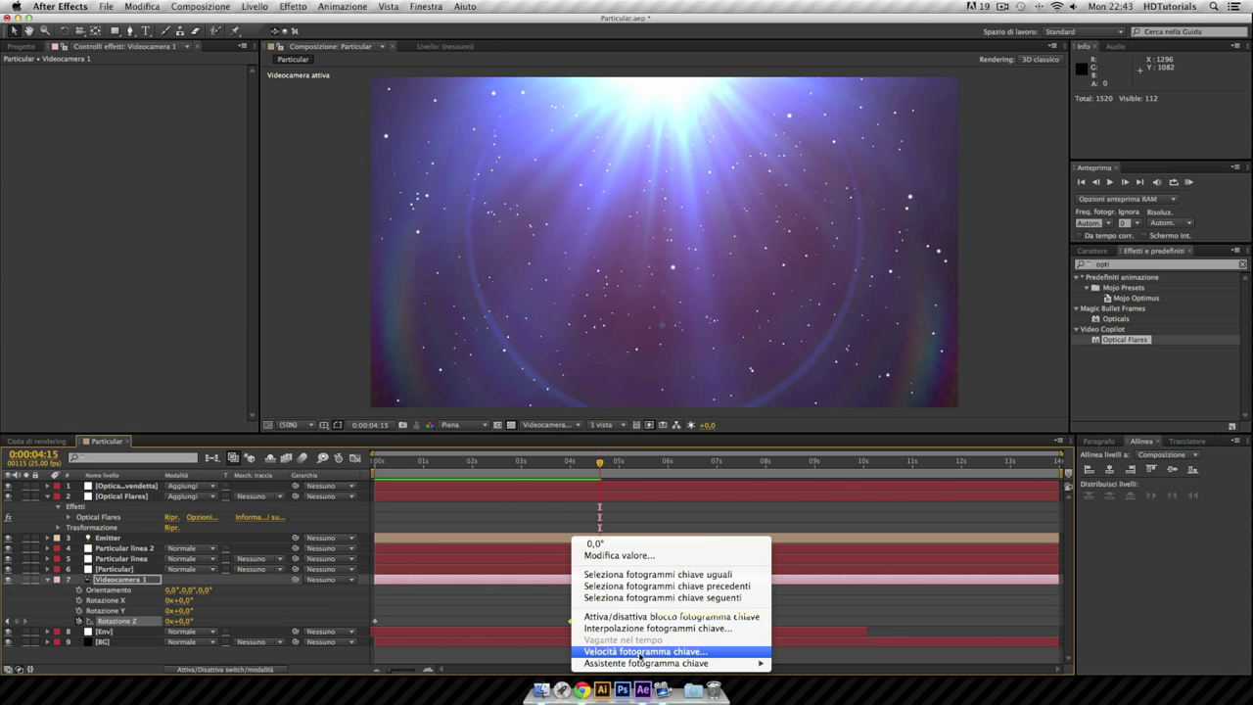
mouse_move(636, 663)
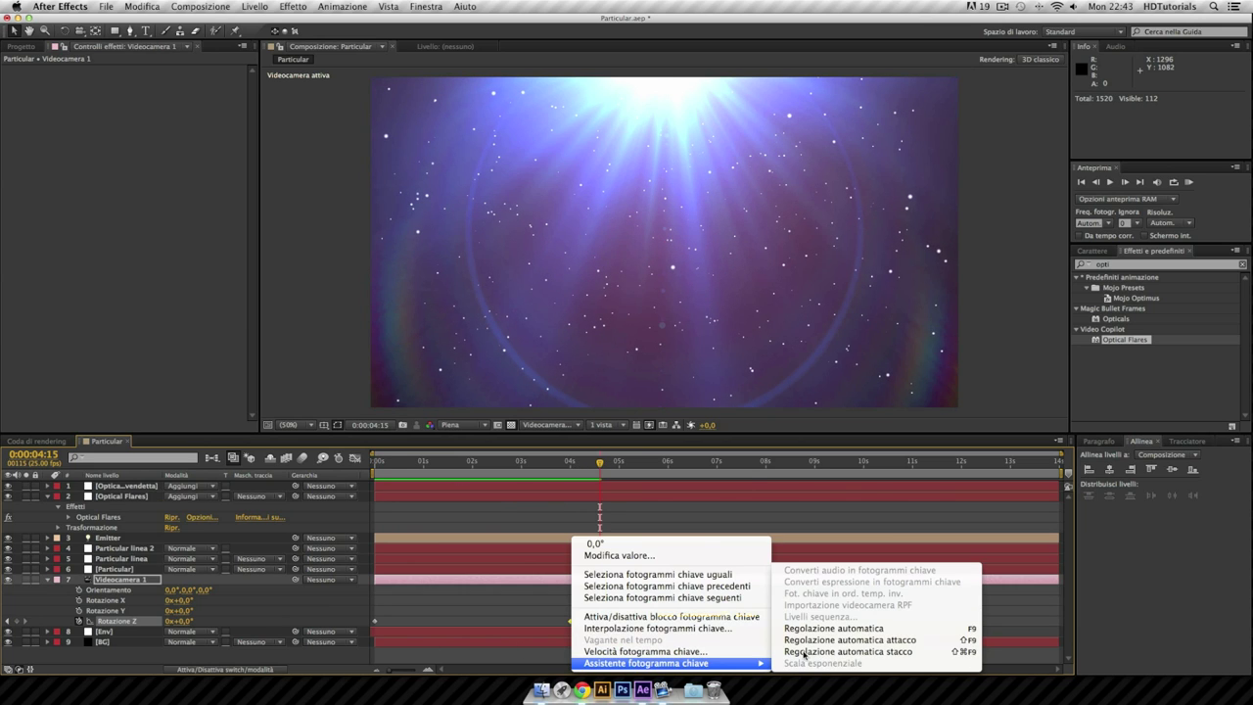
click(830, 634)
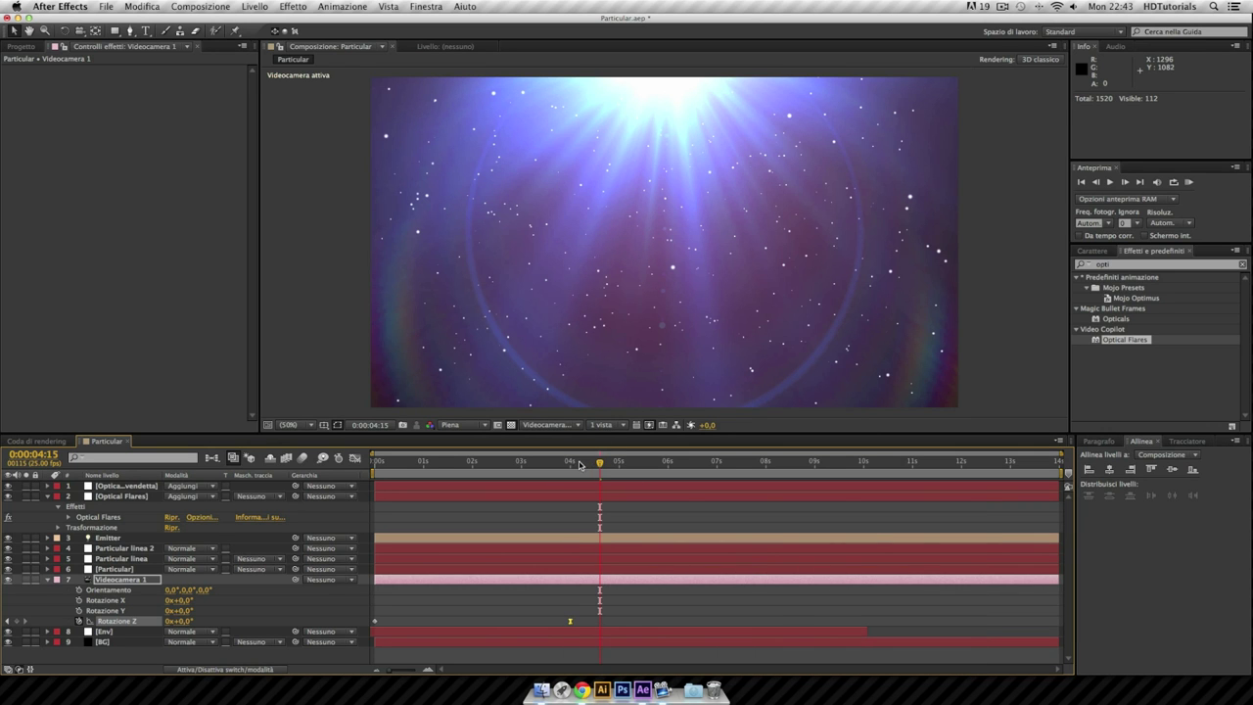
mouse_move(580, 464)
mouse_down()
mouse_move(597, 469)
mouse_move(585, 469)
mouse_up()
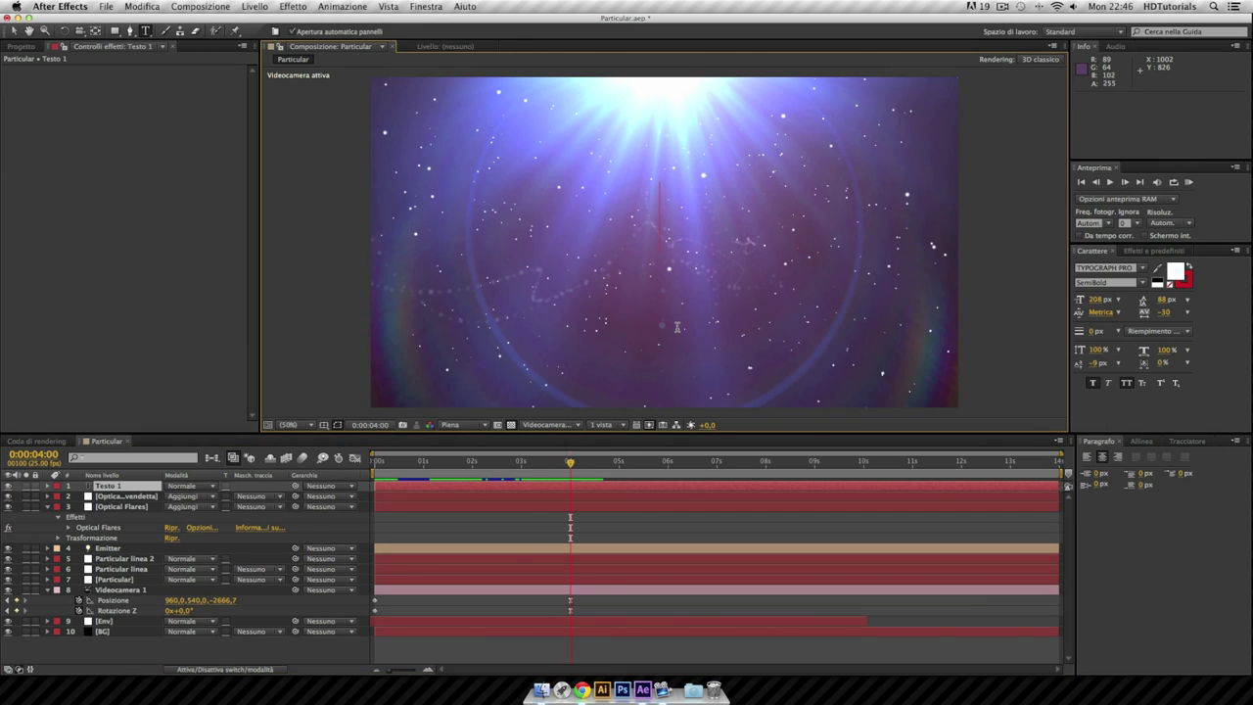
Type the title HDTUTORIALS and set its anchor point depth to -70.
text(HDTUTOR)
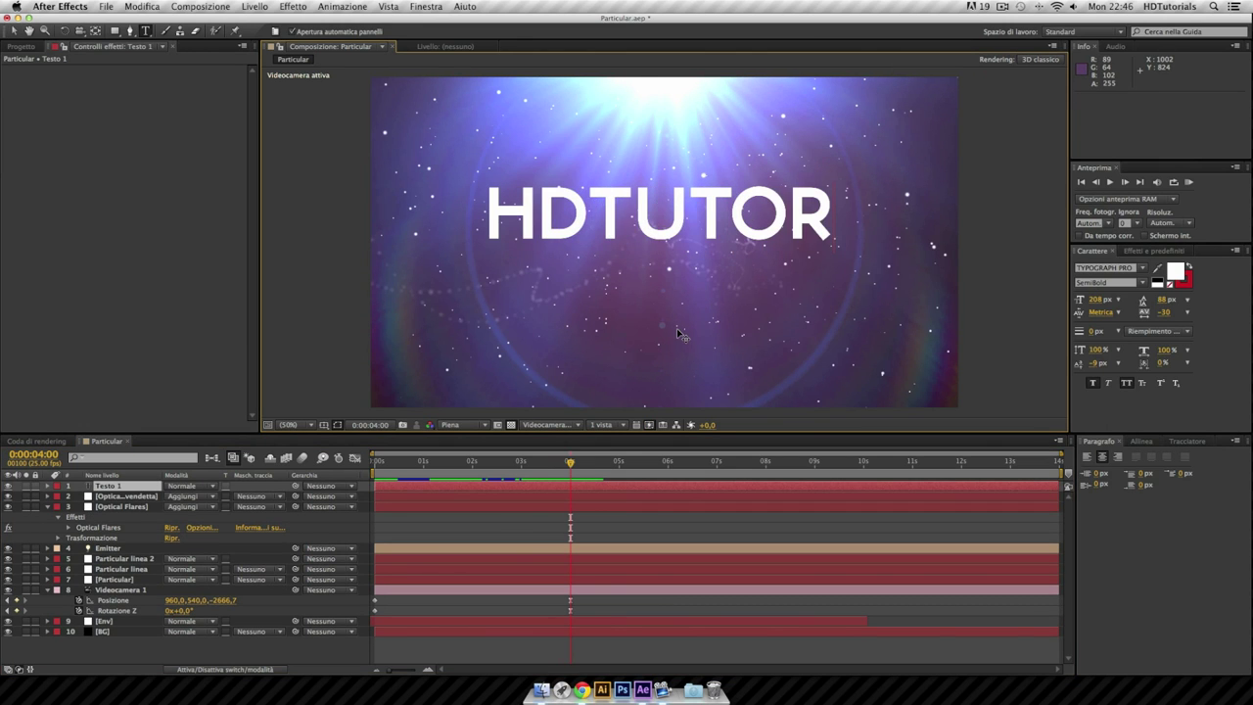
text(IALS)
key(KP_Enter)
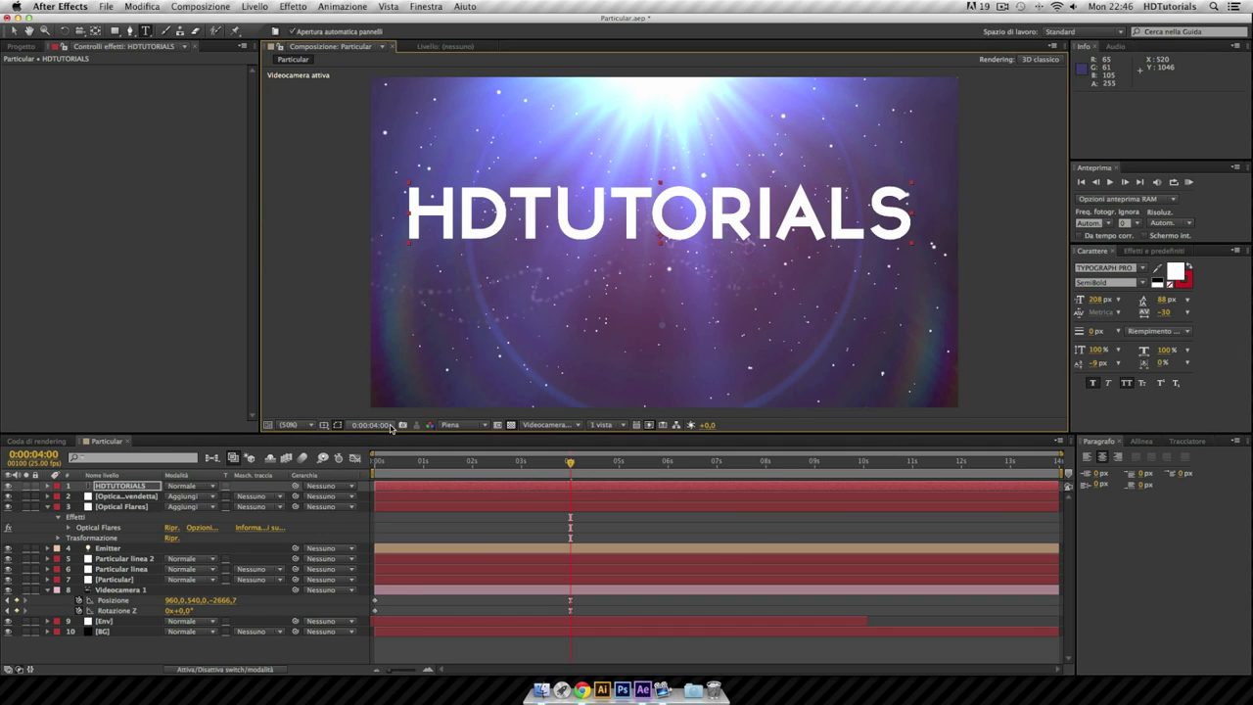
key(alt+shift+a)
drag(181, 497, 142, 496)
click(1135, 442)
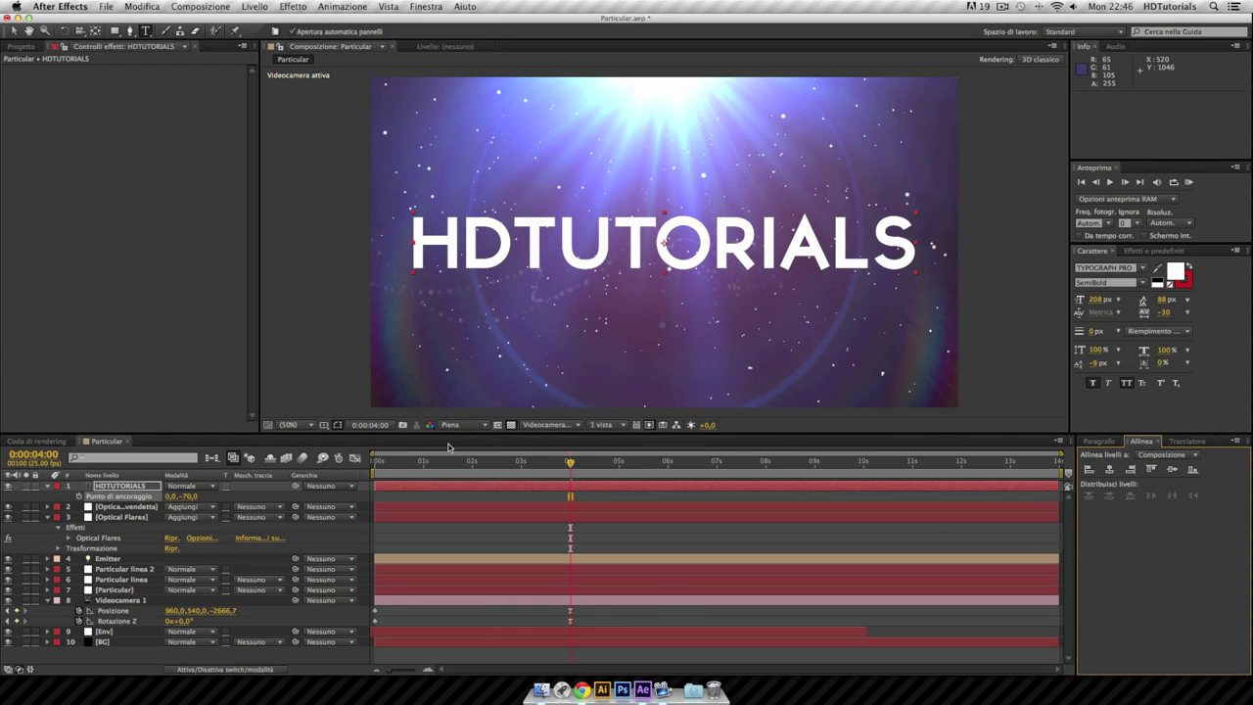
Turn on the 3D layer switch for the HDTUTORIALS text layer.
click(244, 668)
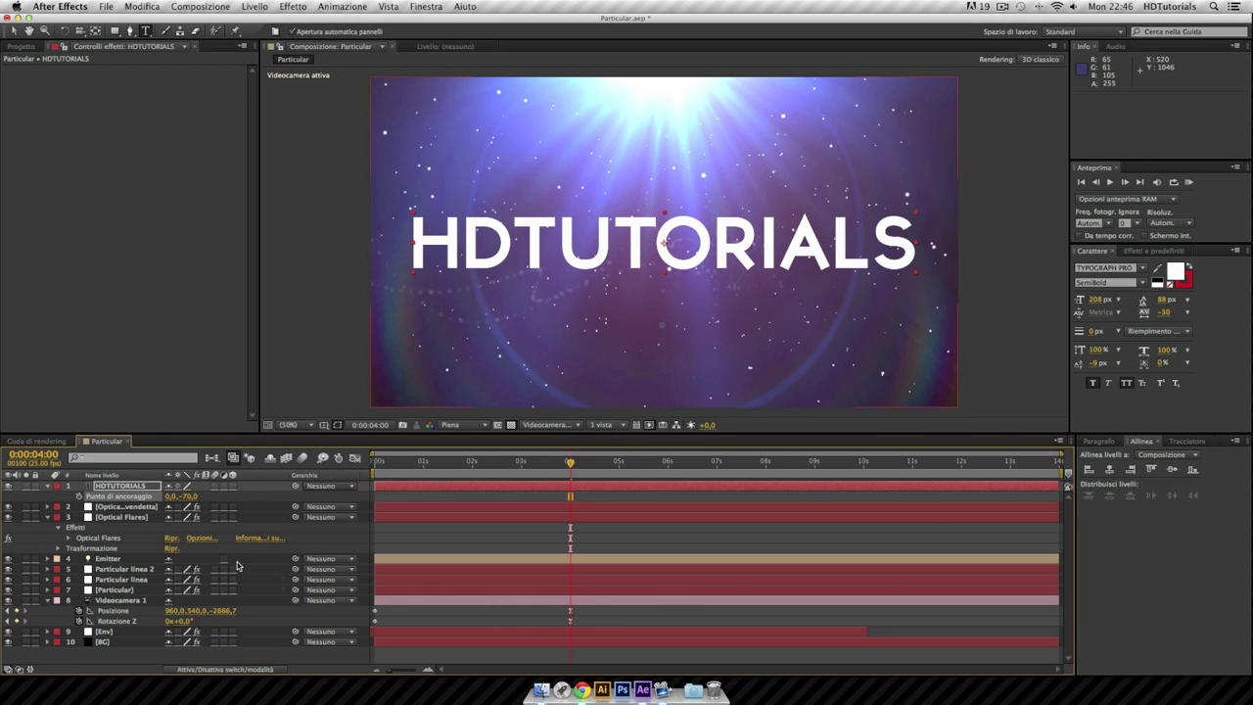
click(233, 486)
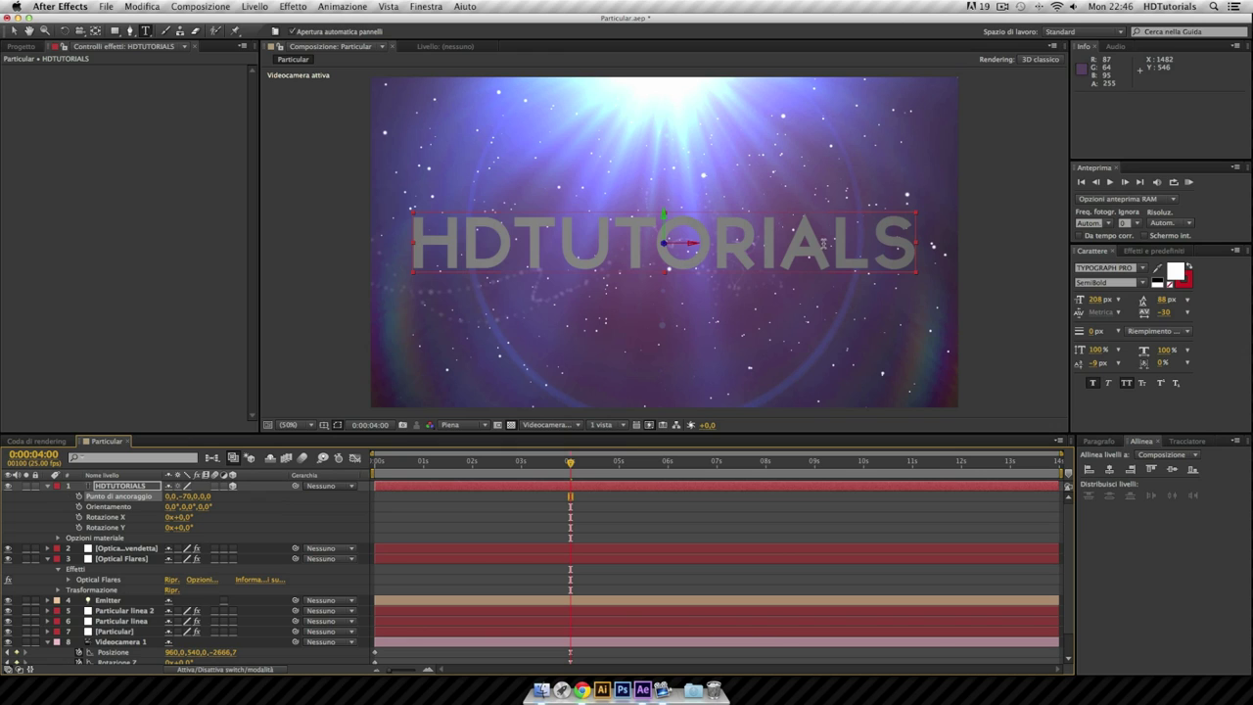
click(101, 601)
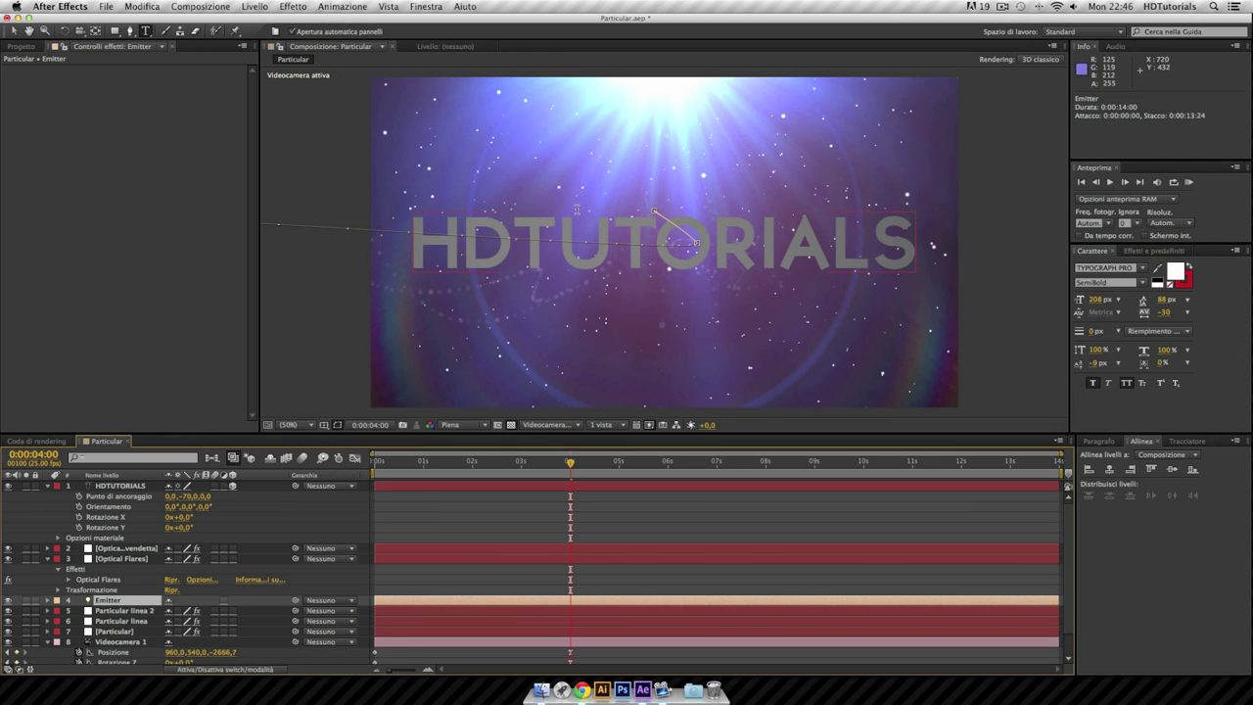
Create a new light, Luce 1, with Tipo luce set to Ambiente.
click(255, 6)
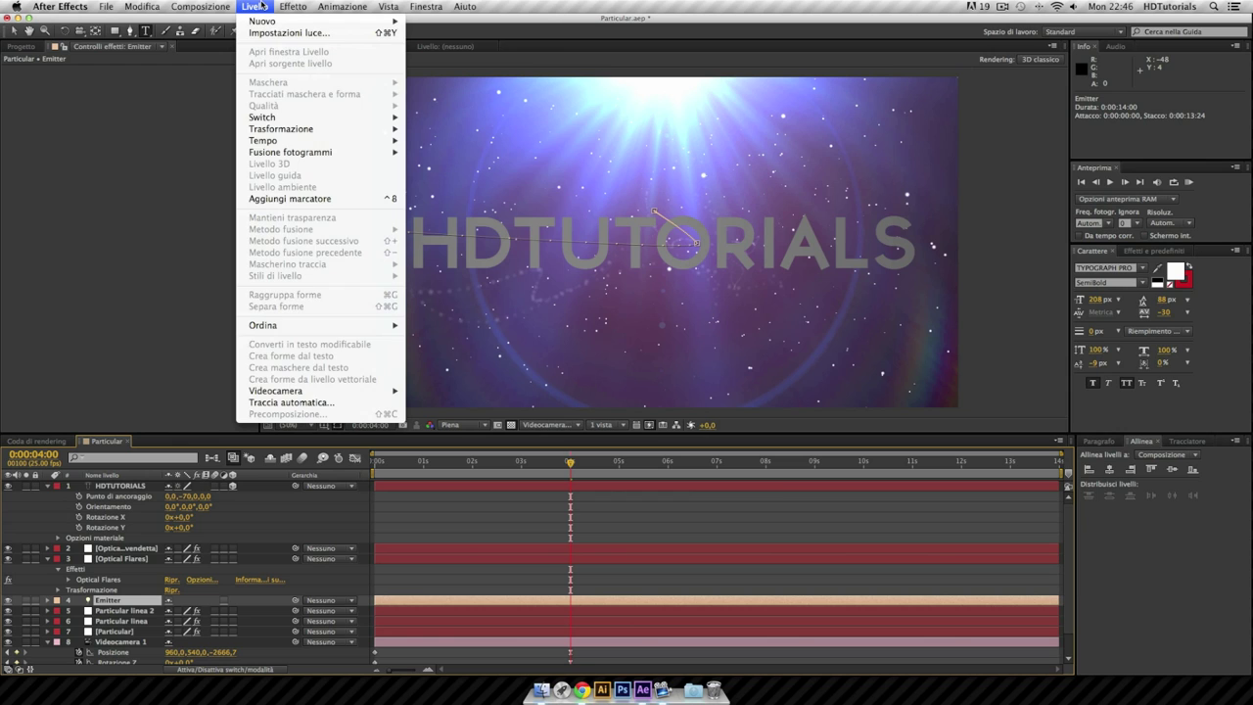
mouse_move(261, 21)
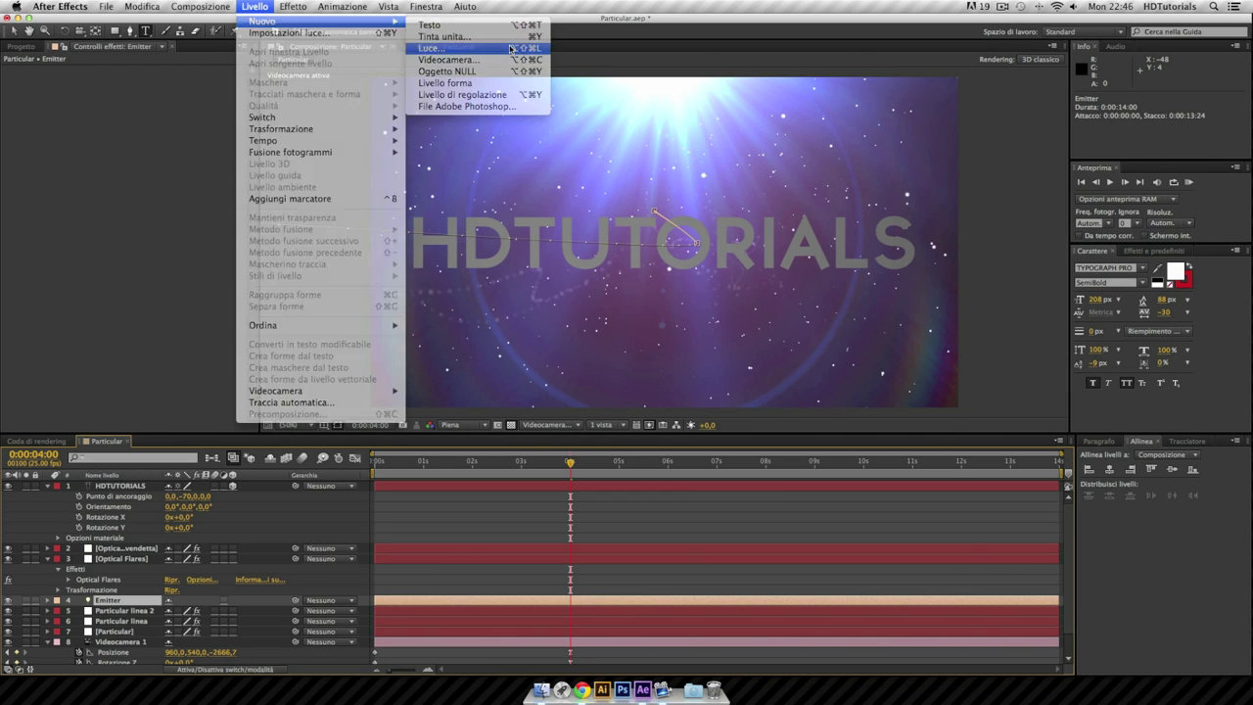
click(509, 48)
click(881, 289)
click(882, 337)
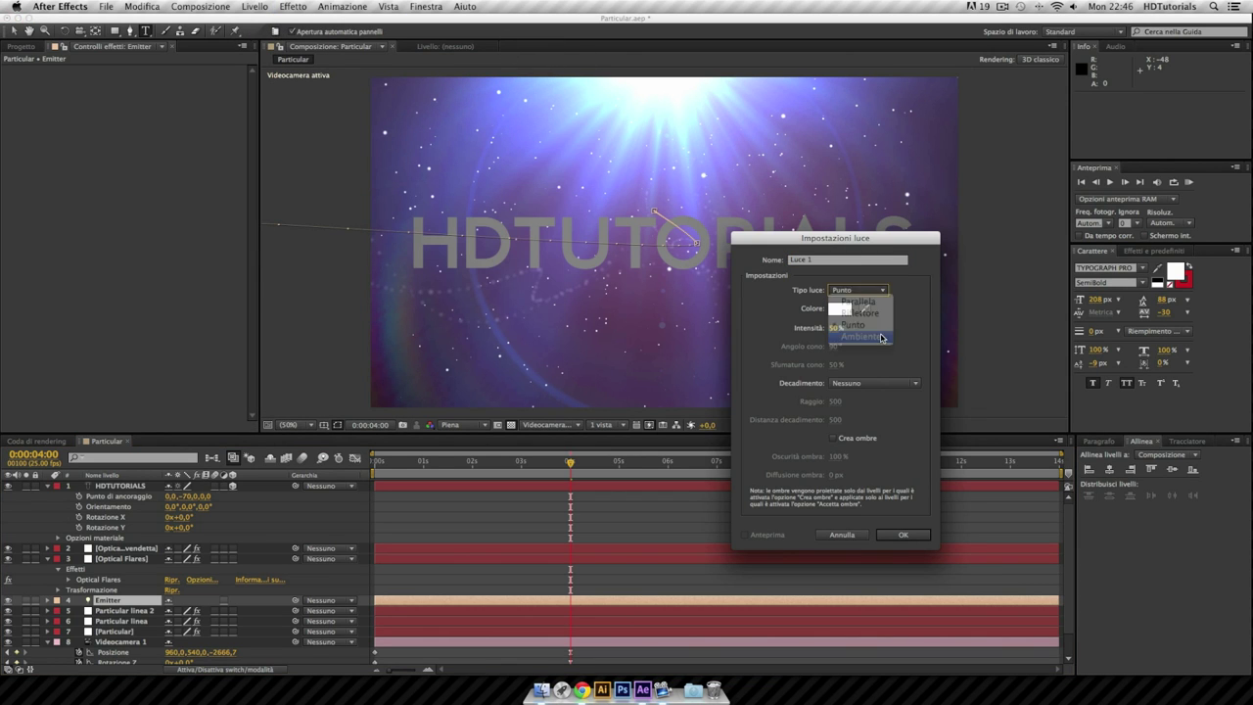
click(832, 329)
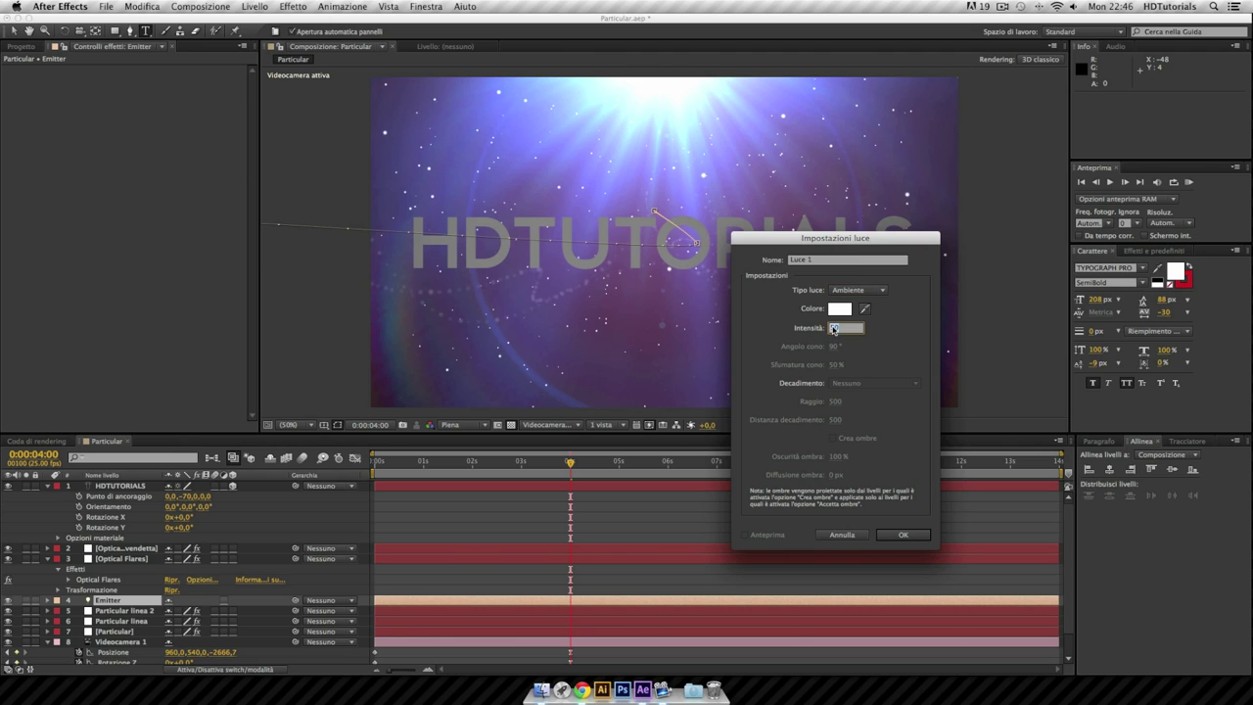
text(10)
key(Return)
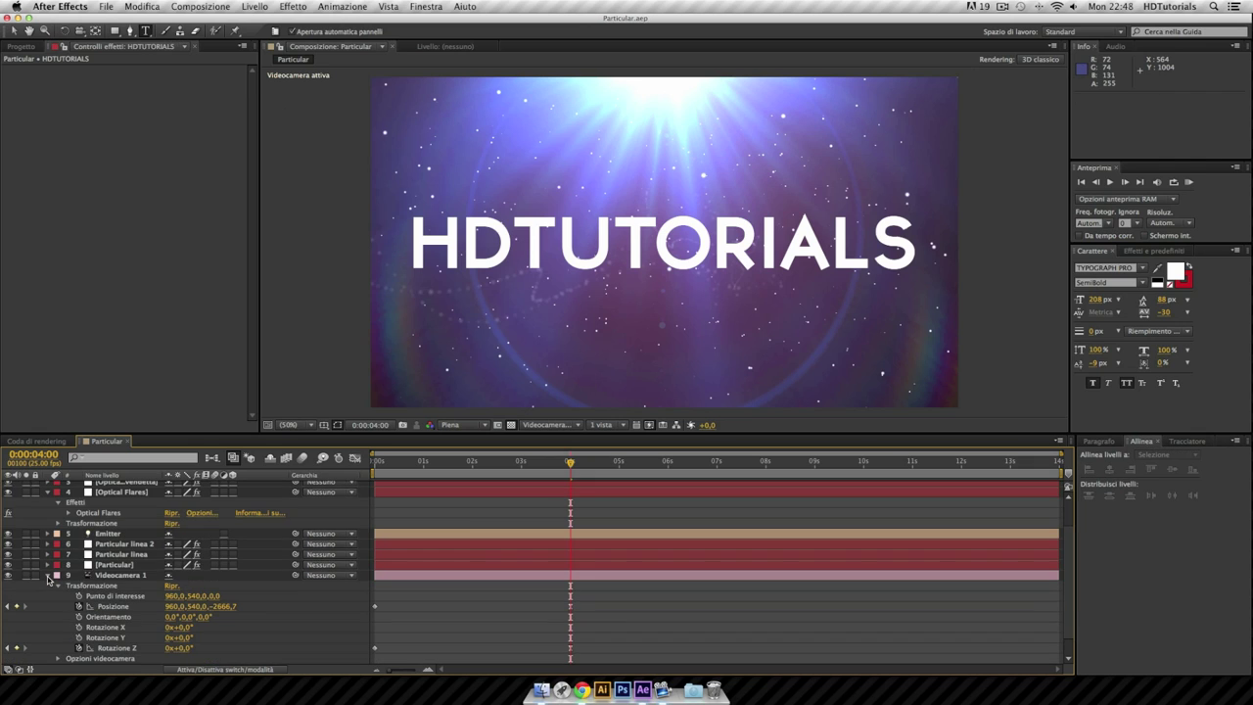
scroll(101, 619, down, 1)
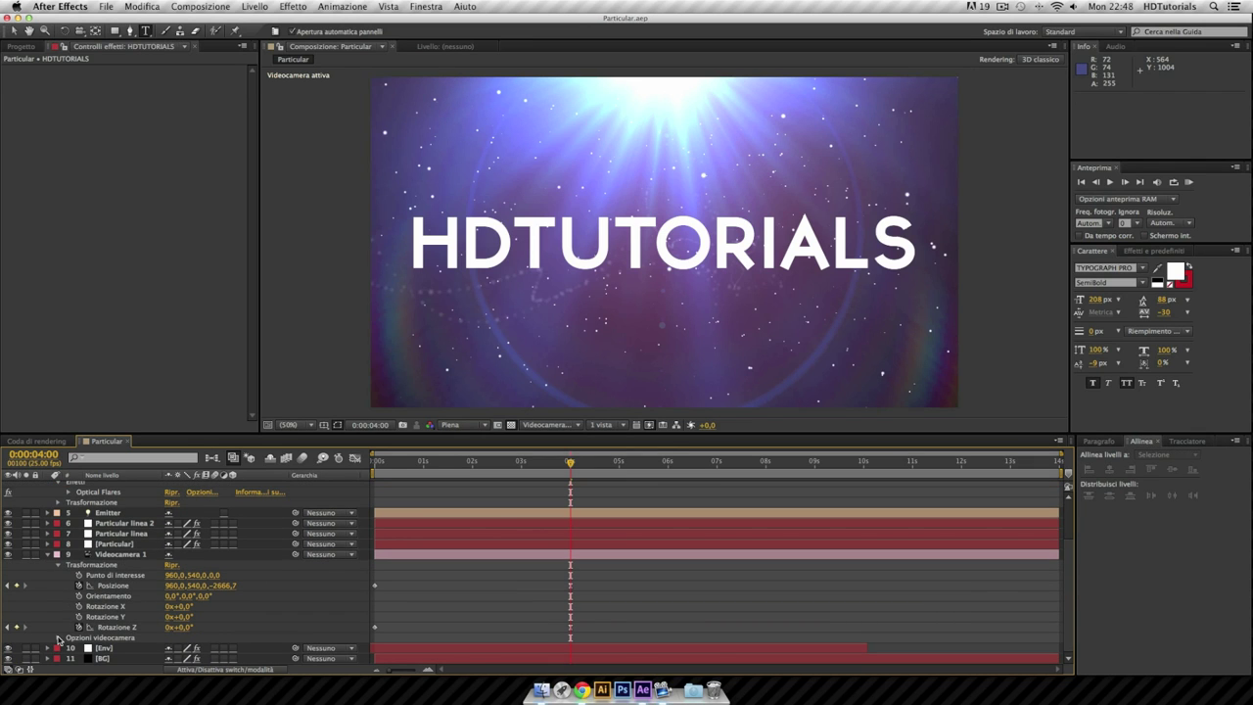
Set Videocamera 1's Distanza focale to 500 pixels in its camera options.
click(58, 637)
scroll(58, 639, down, 5)
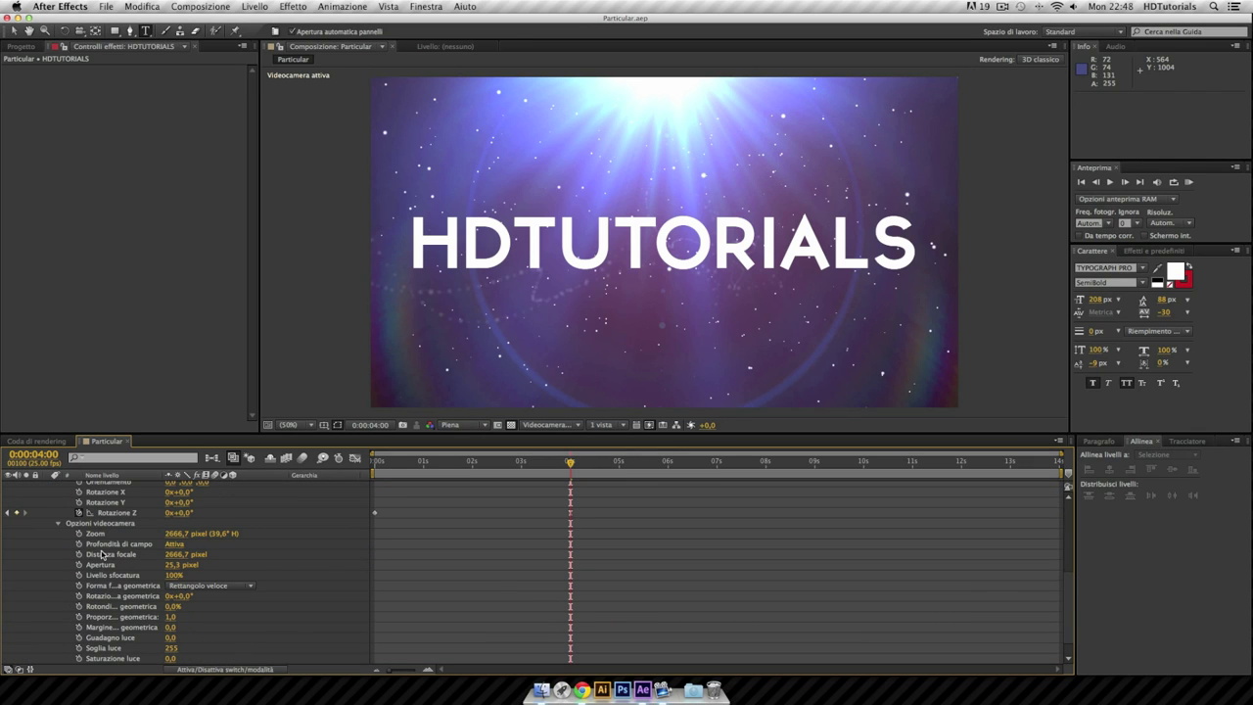
click(176, 554)
text(500)
key(Return)
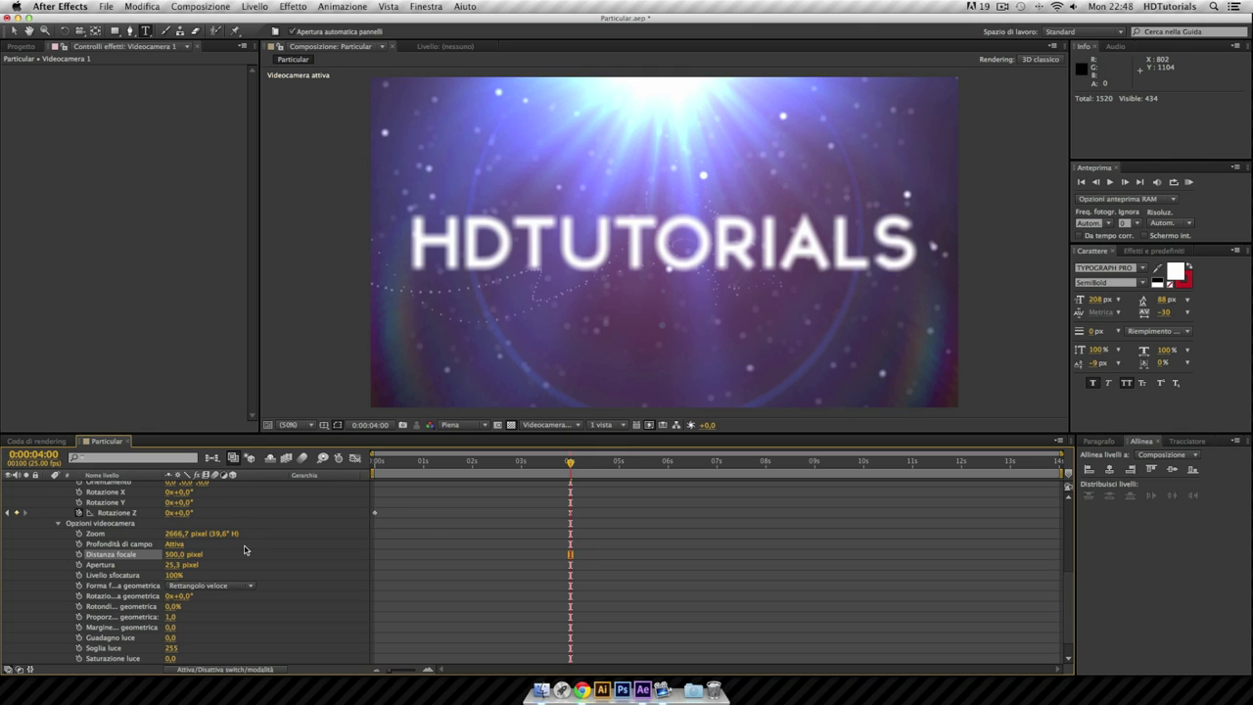
scroll(371, 551, up, 5)
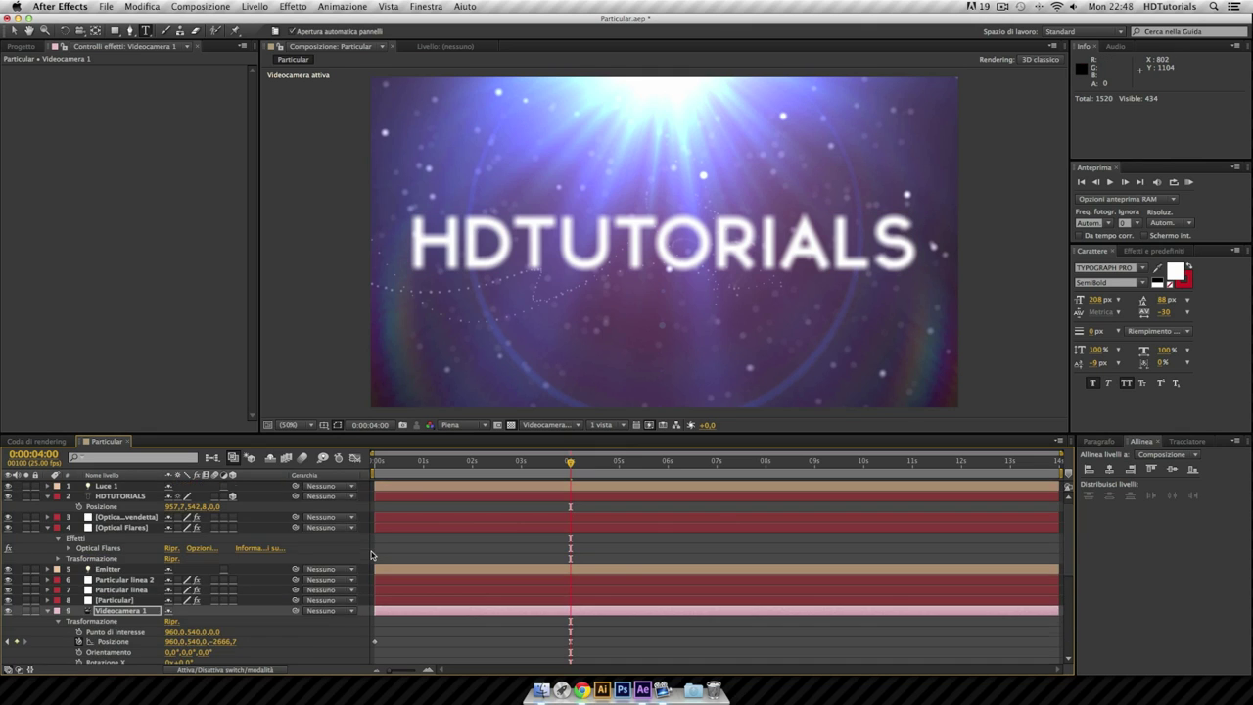
Move the HDTUTORIALS text toward the camera to about -2121 Z position.
click(138, 496)
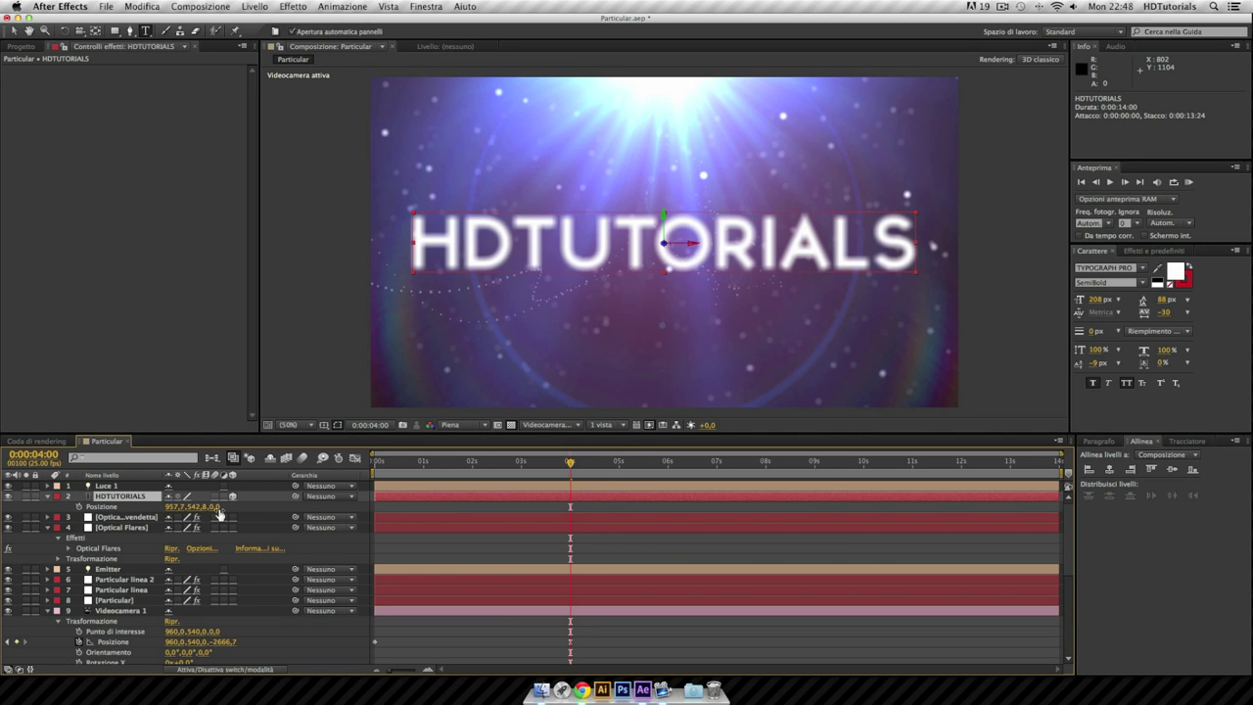
drag(217, 507, 7, 520)
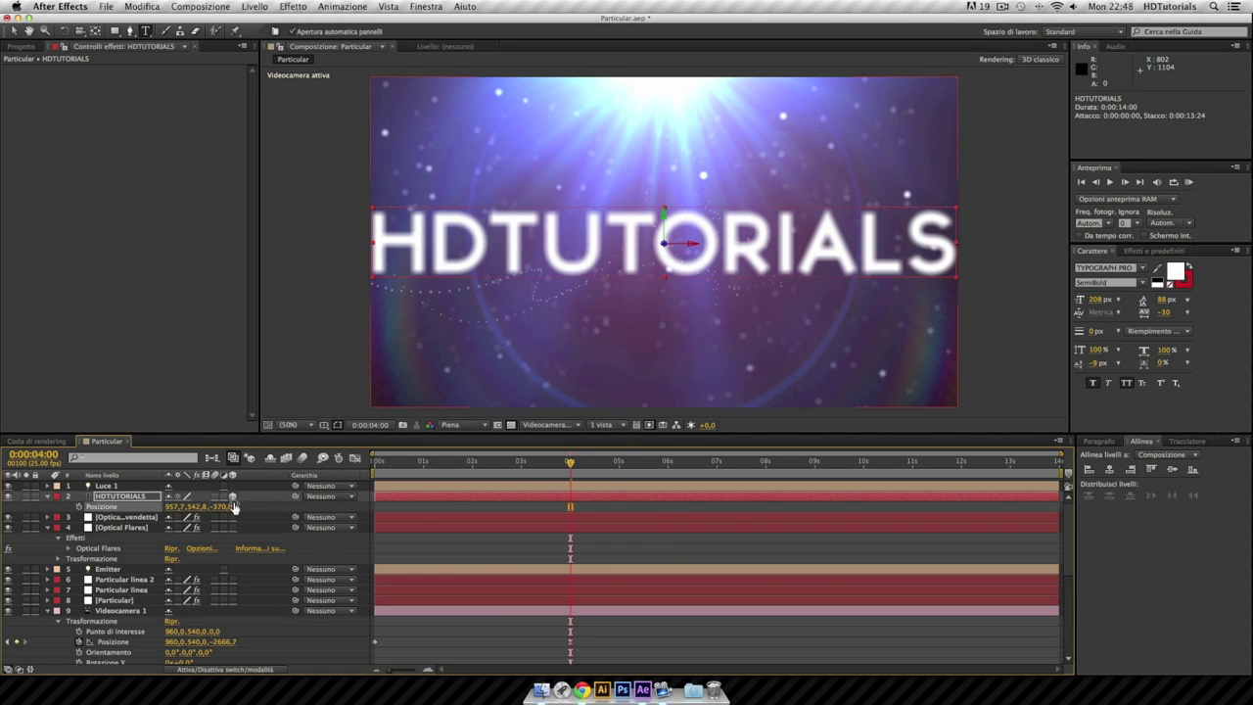
drag(233, 506, 201, 519)
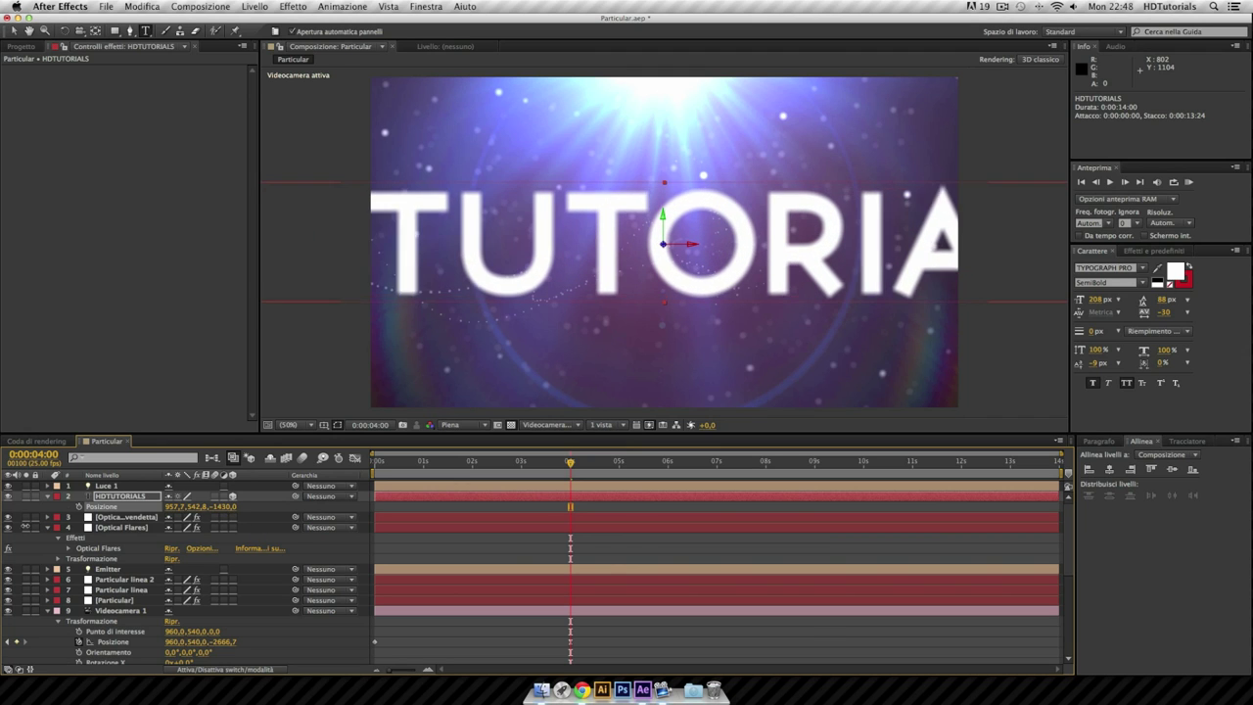
drag(226, 507, 127, 516)
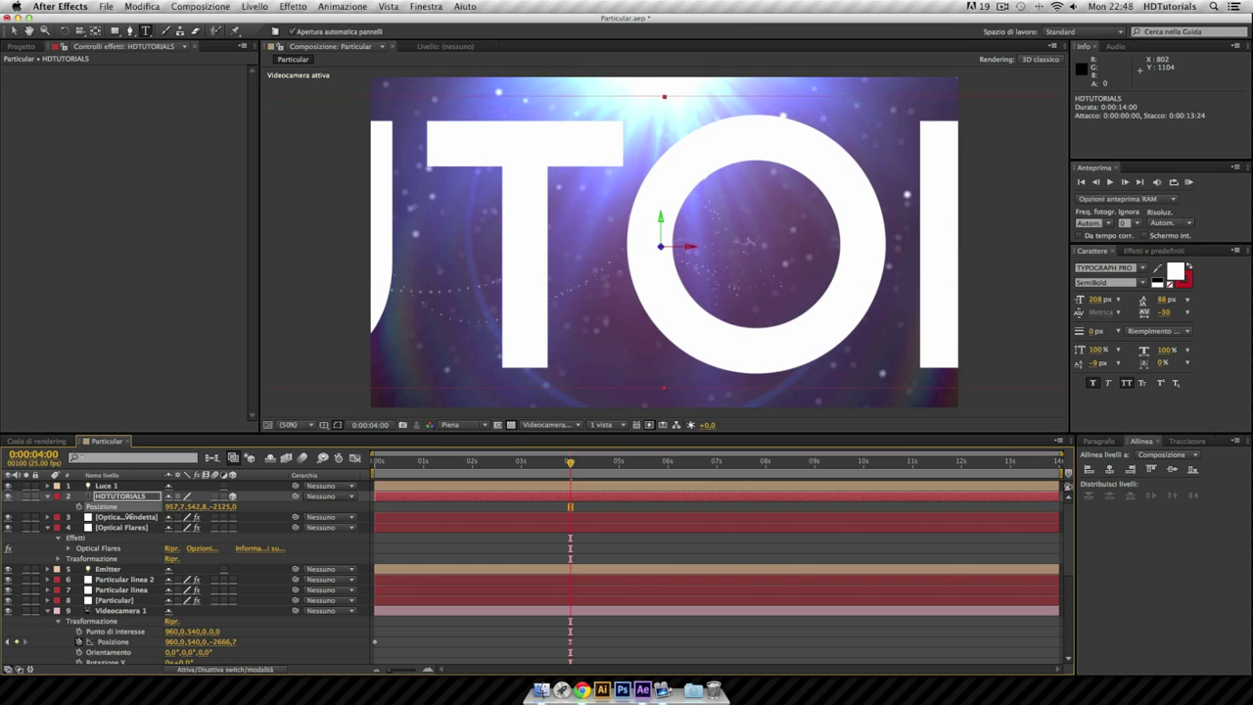
drag(223, 506, 423, 642)
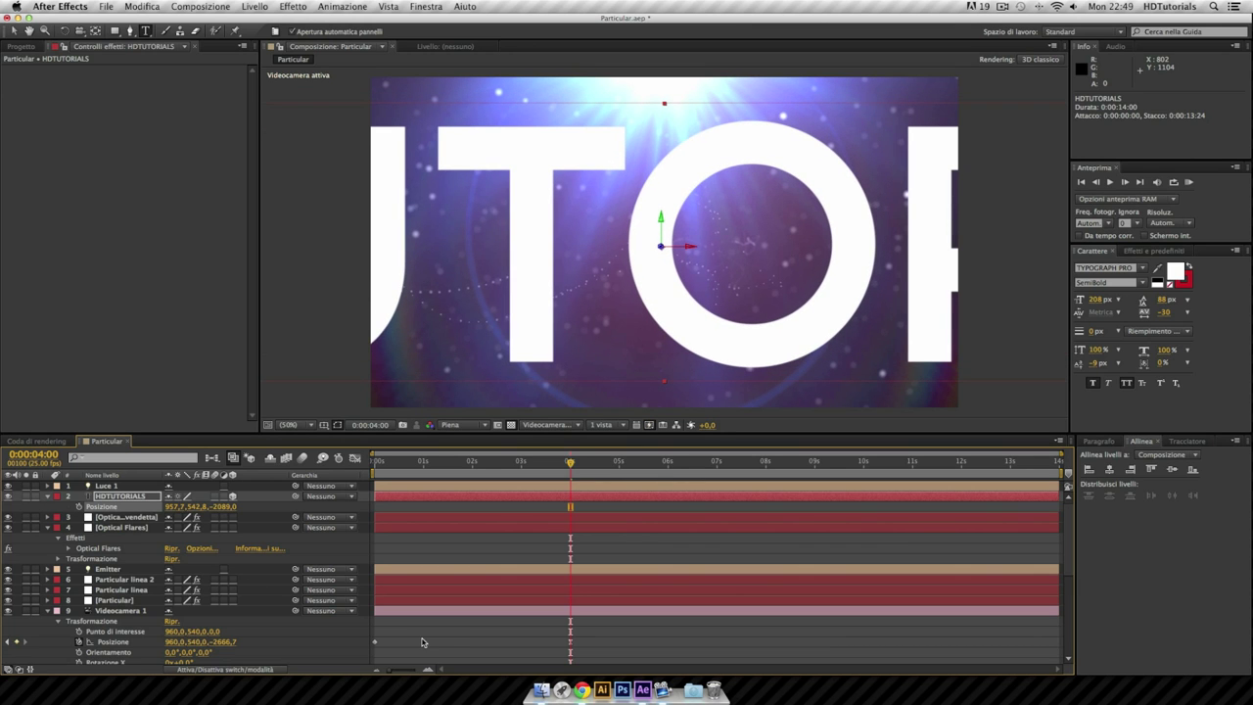
Scale the HDTUTORIALS text to 17% and widen its letter tracking.
key(s)
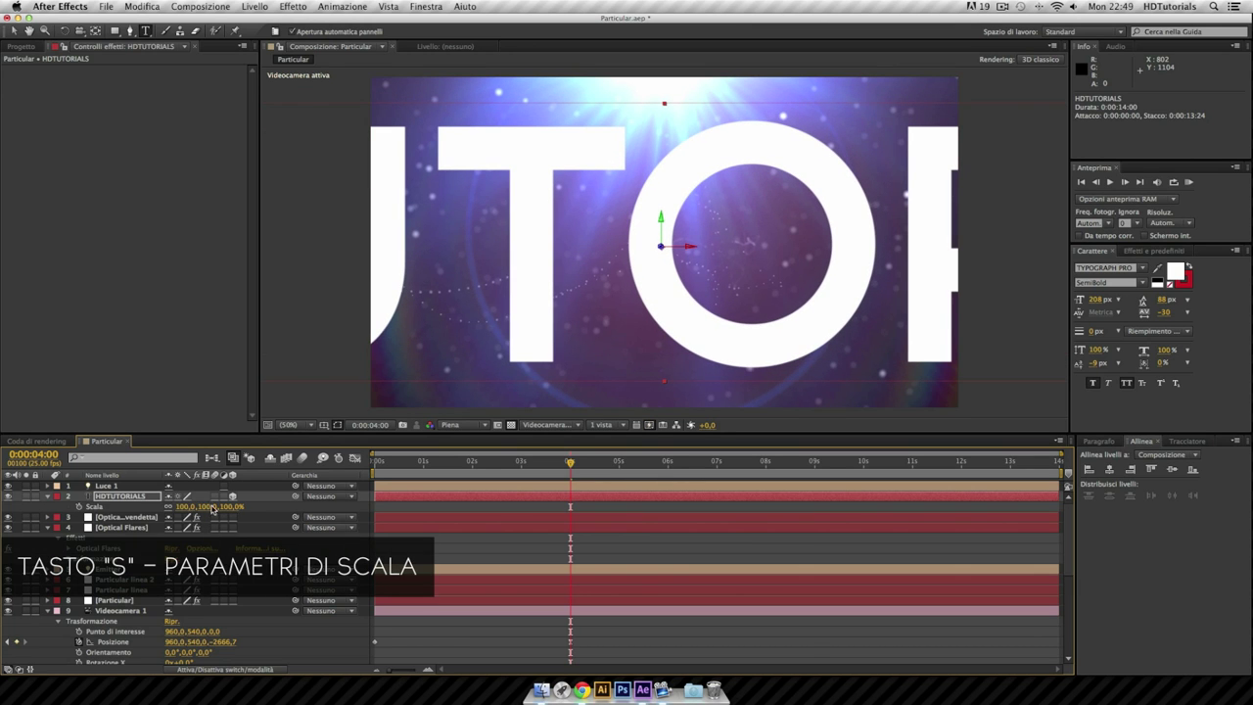
drag(212, 513, 179, 513)
drag(191, 506, 157, 509)
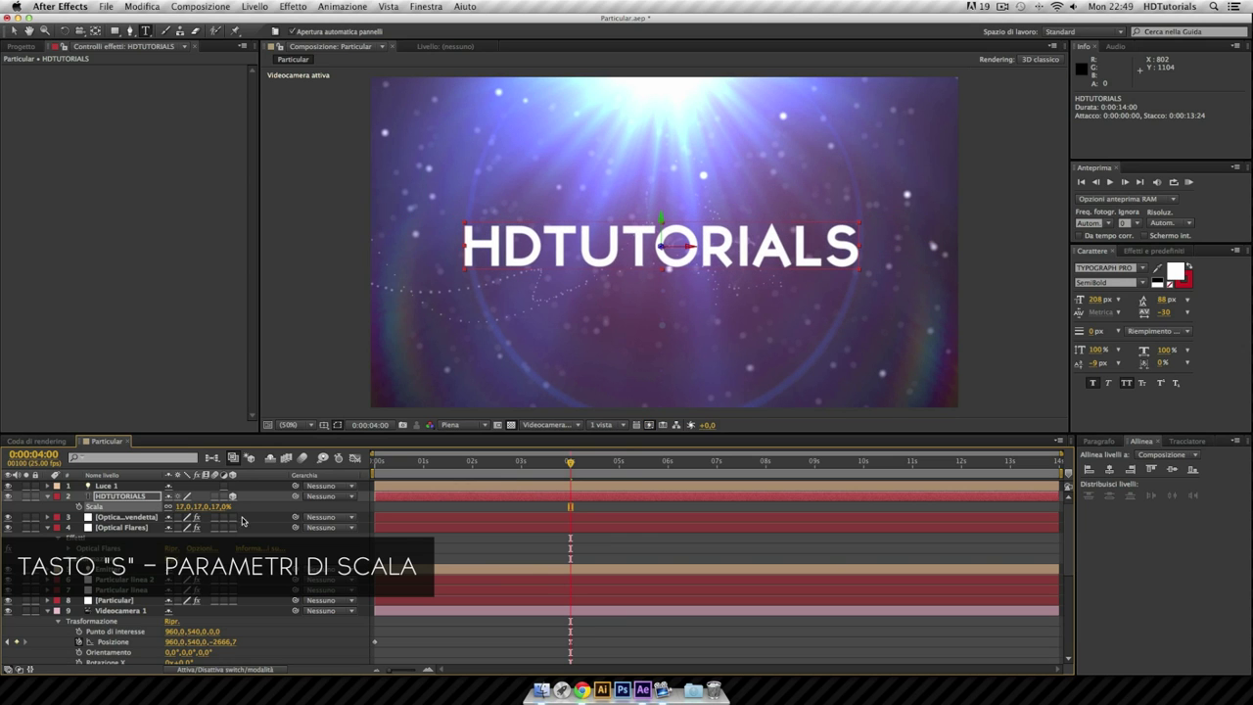
drag(1164, 313, 1213, 323)
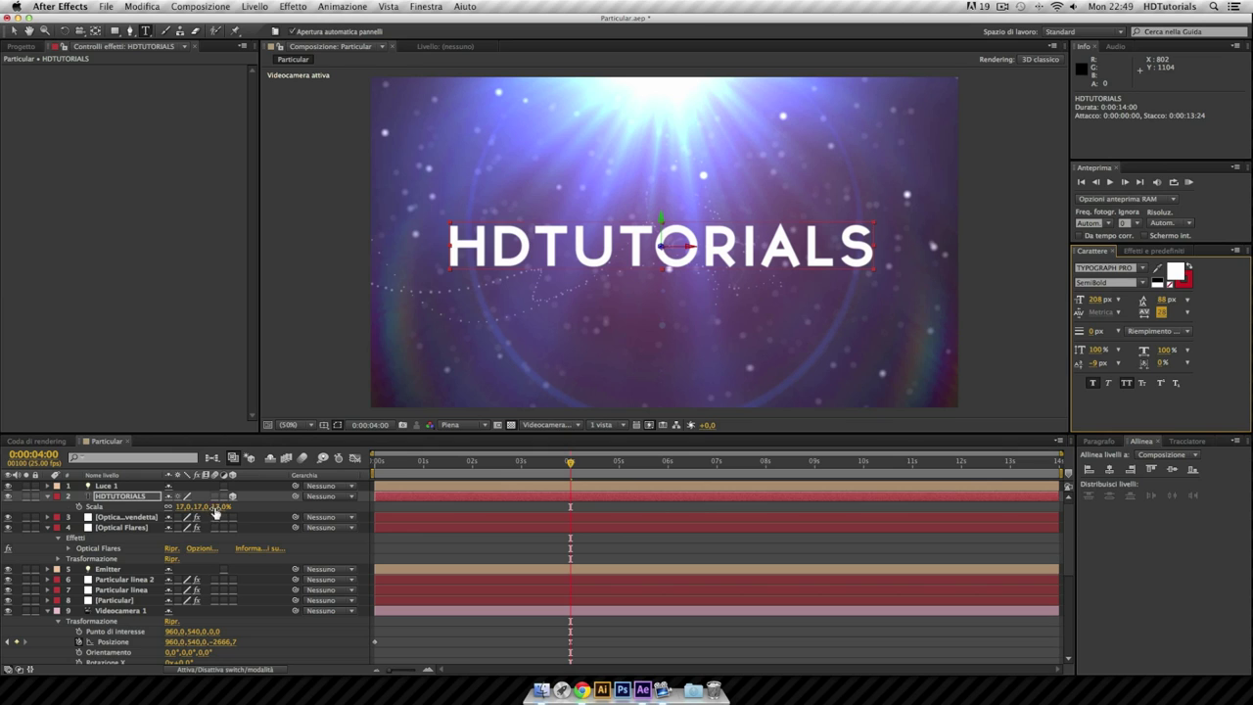
click(264, 507)
Nudge the text slightly closer in depth and scrub the timeline to review it.
click(145, 501)
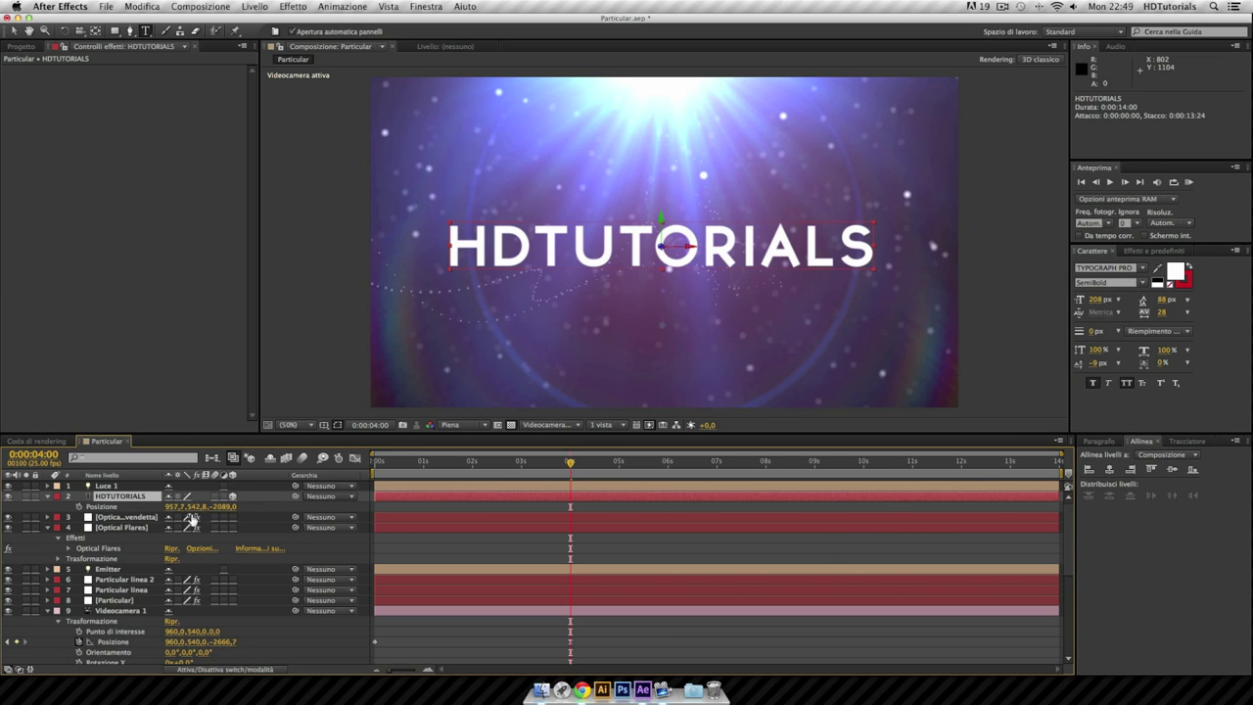
drag(229, 511, 205, 506)
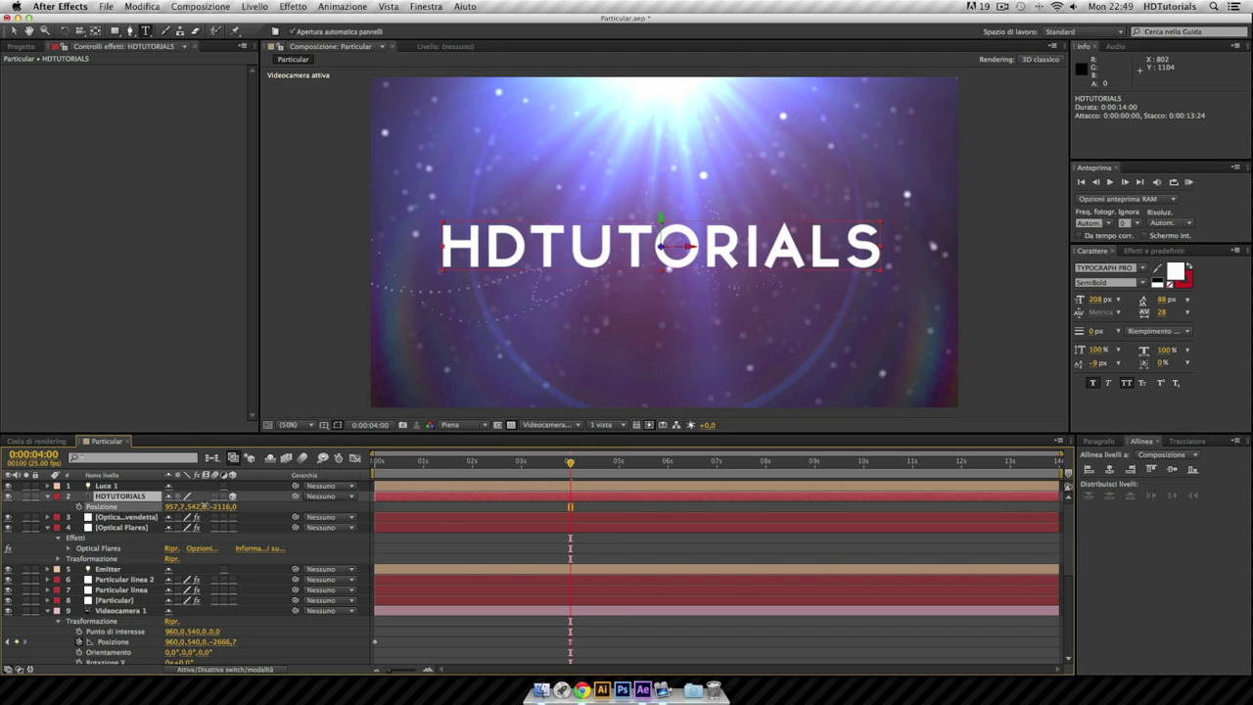
click(618, 552)
mouse_move(570, 462)
mouse_down()
mouse_move(487, 471)
mouse_move(581, 471)
mouse_up()
Search 'sfumatu' and apply the Sfumatura effect to the HDTUTORIALS text.
click(1155, 251)
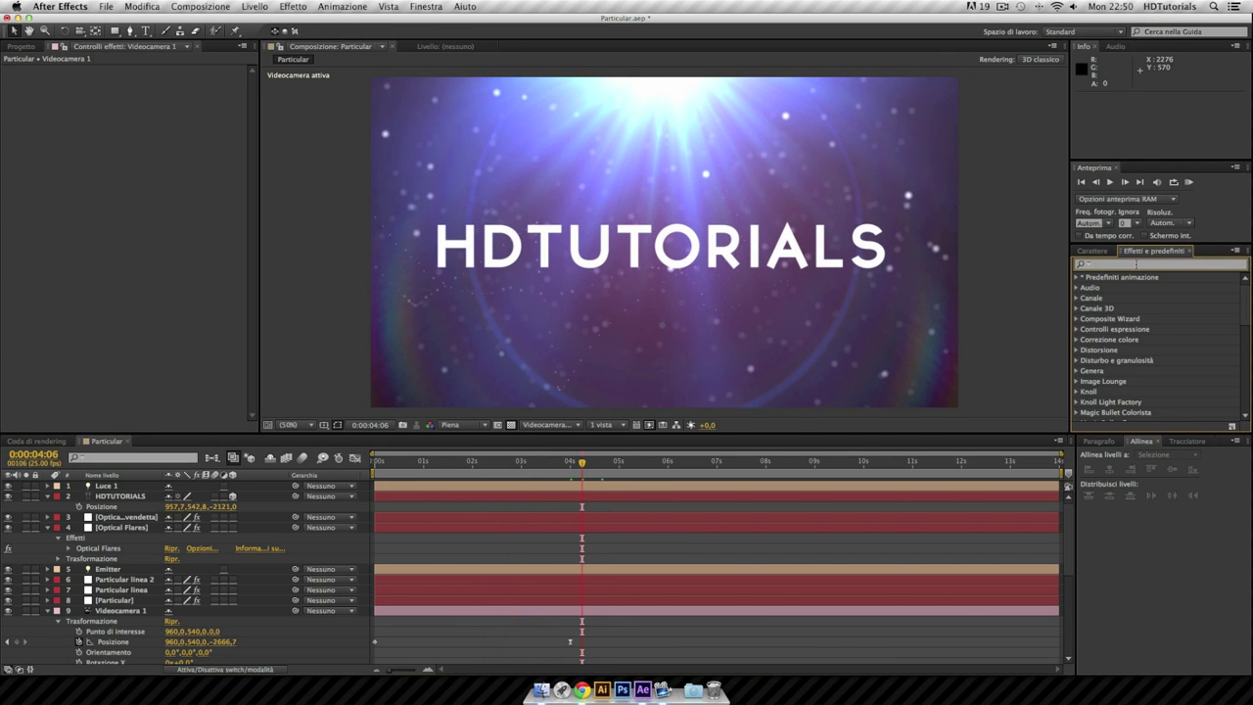
text(sfumatu)
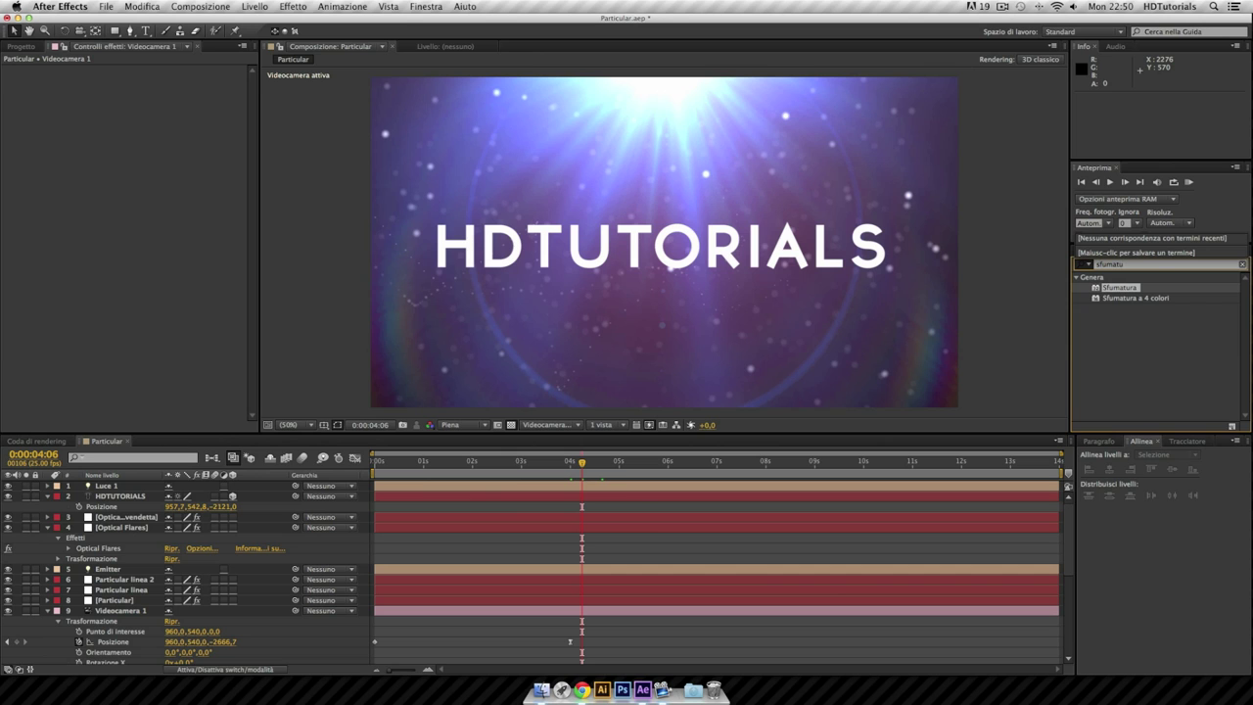
drag(1129, 291, 675, 245)
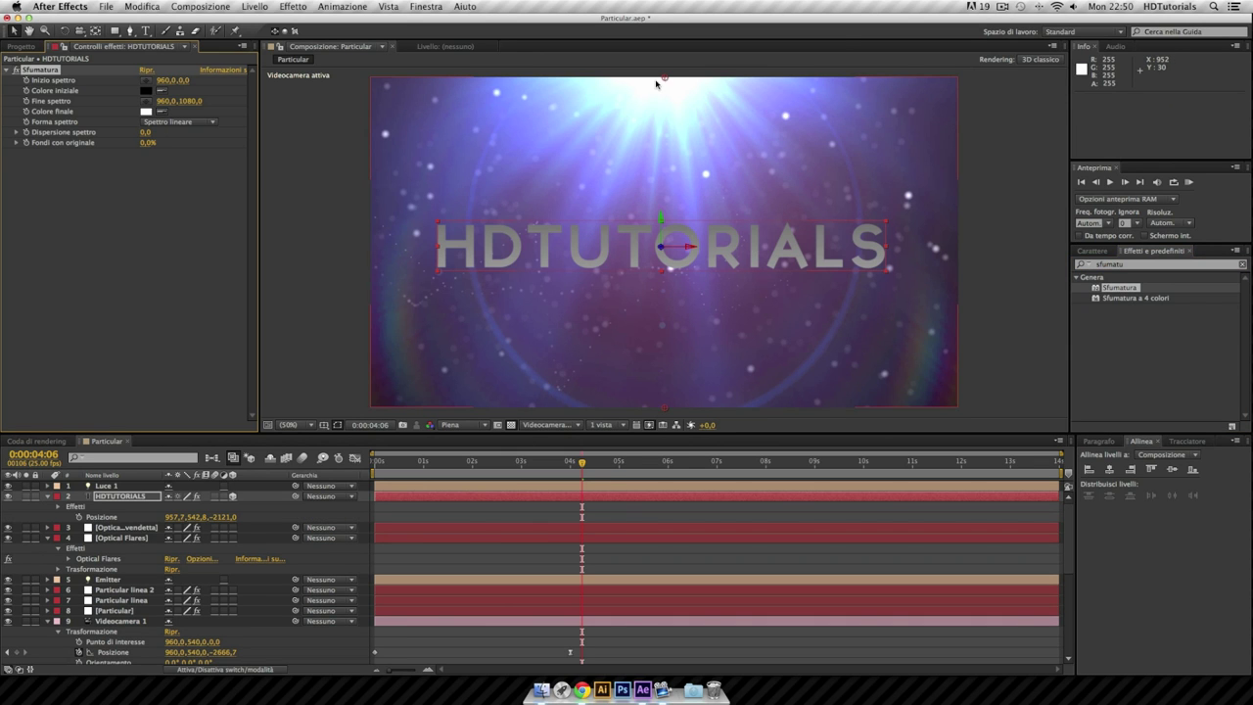
Set the gradient from white to grey and move its start point down onto the text.
click(147, 90)
drag(537, 339, 511, 291)
key(Return)
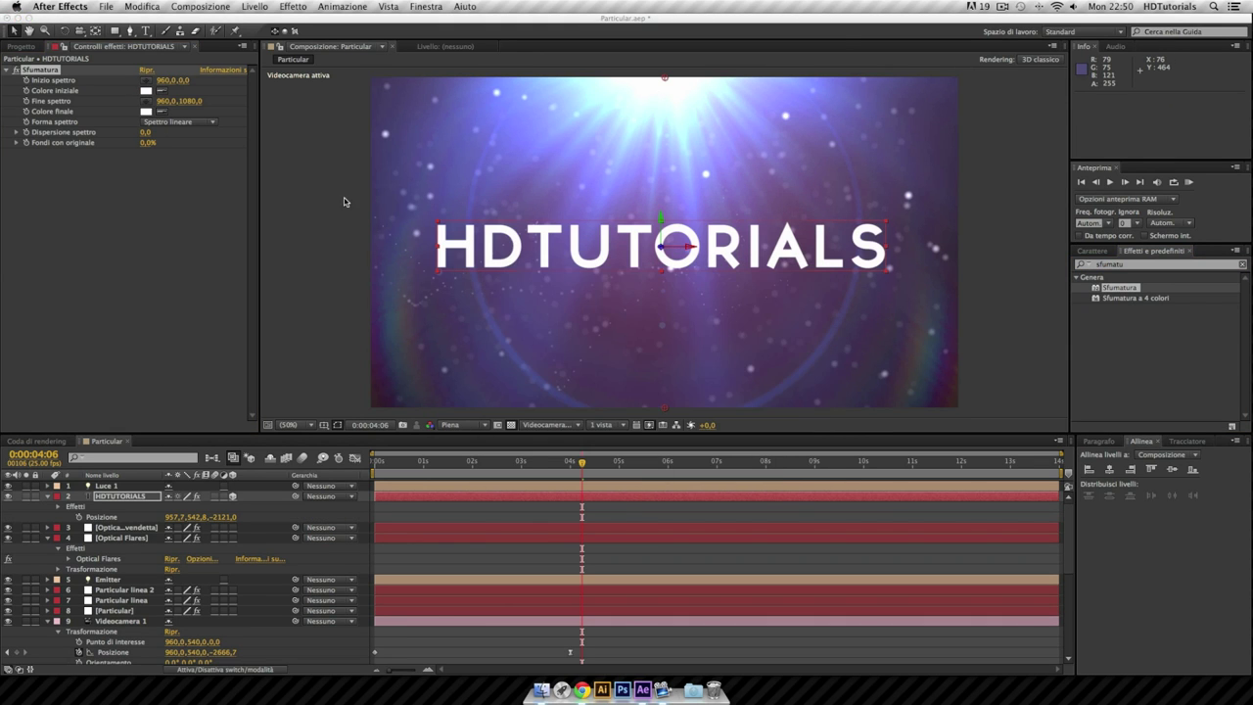
click(147, 110)
click(522, 364)
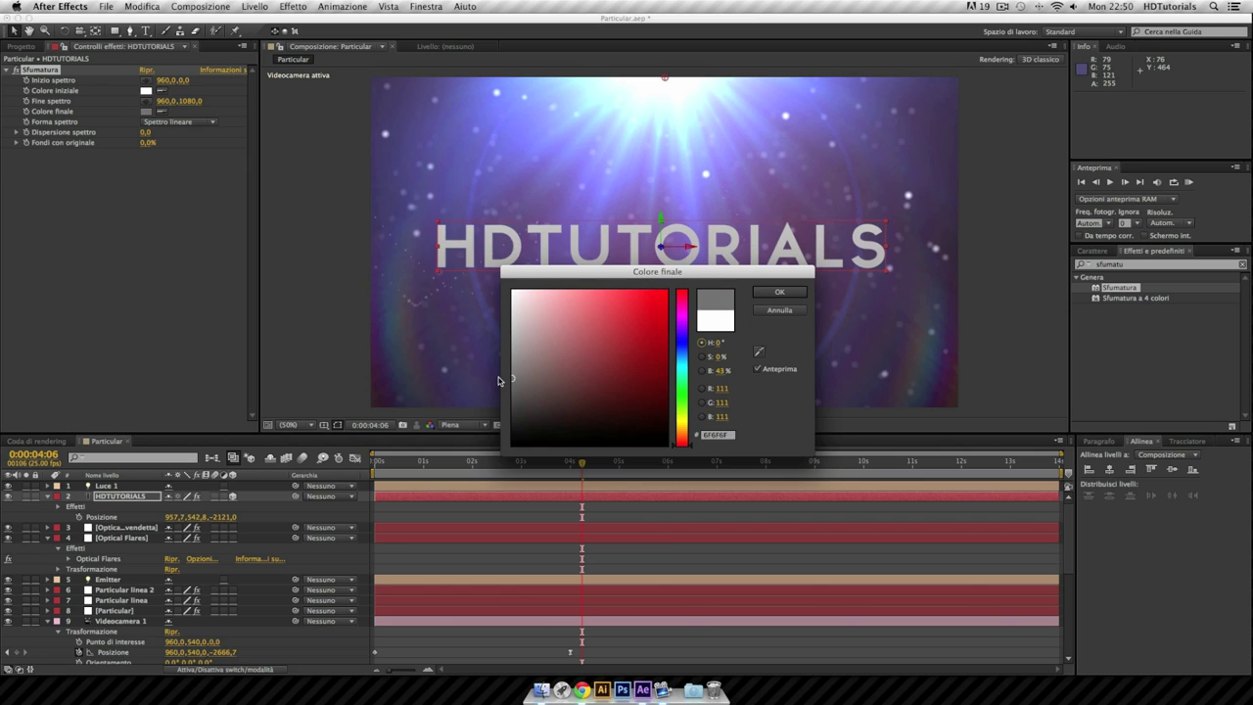
key(Return)
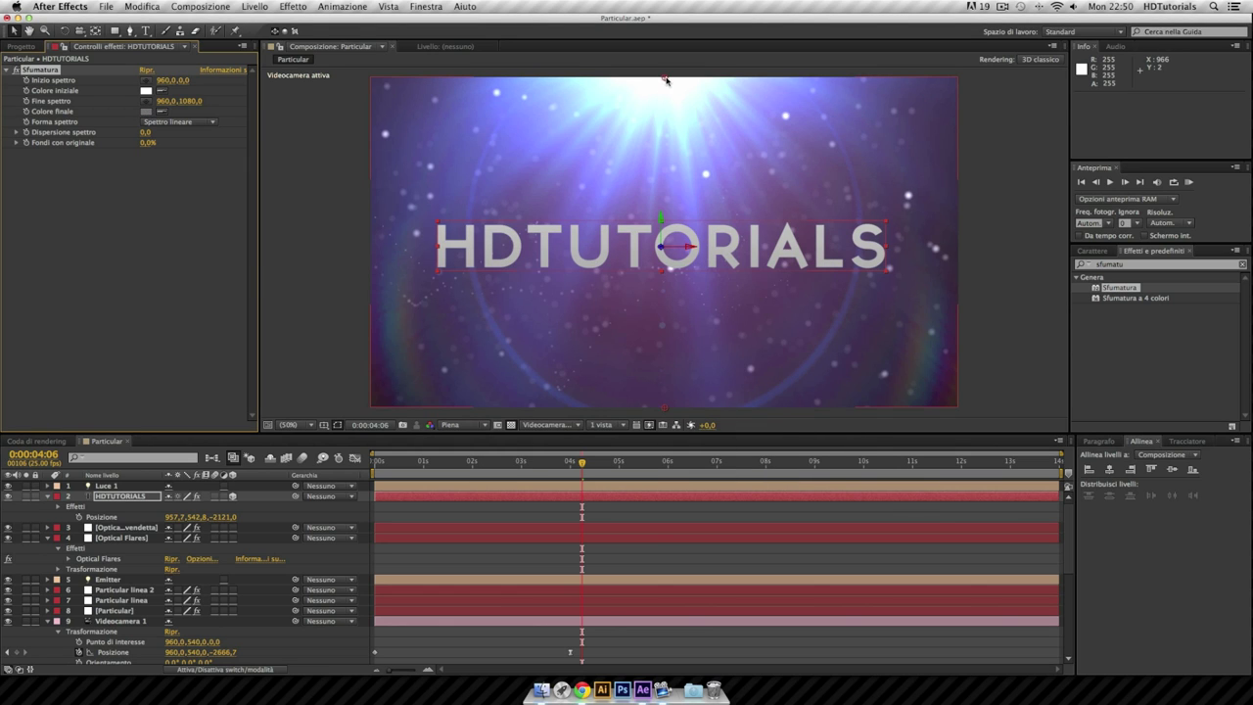
drag(666, 80, 665, 142)
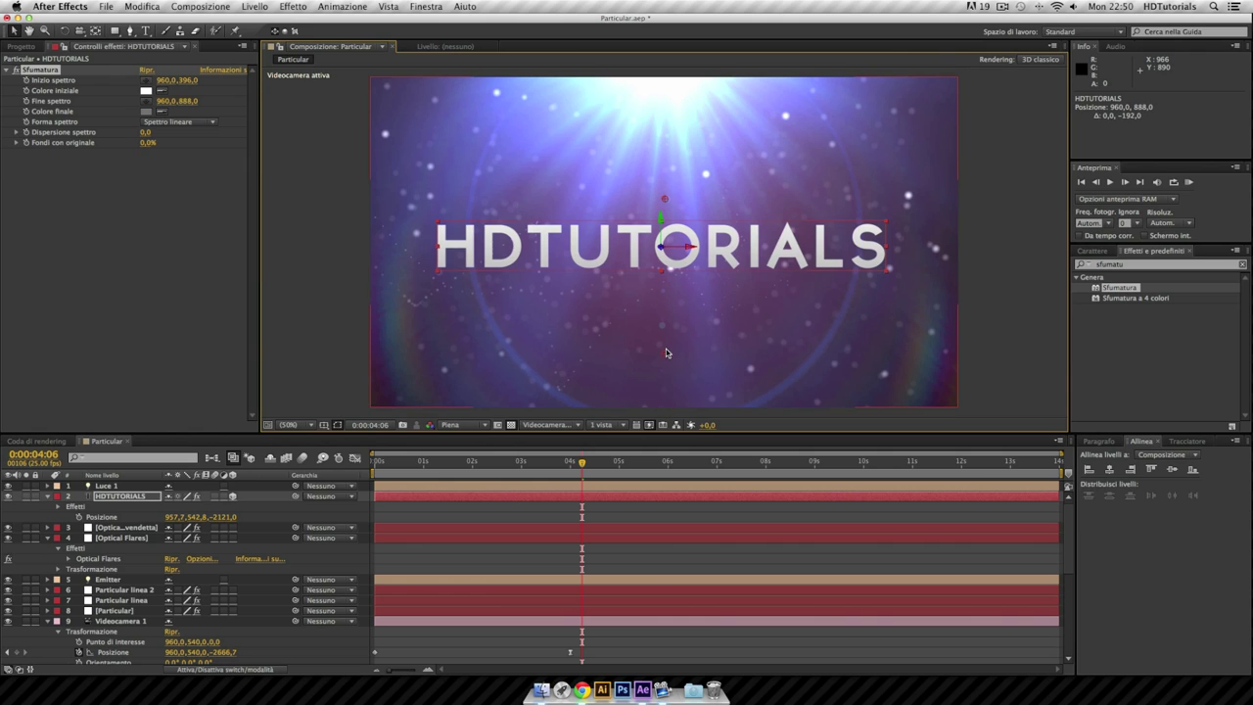
Apply Ombra esterna to the HDTUTORIALS layer and scrub the timeline to review it.
click(1123, 264)
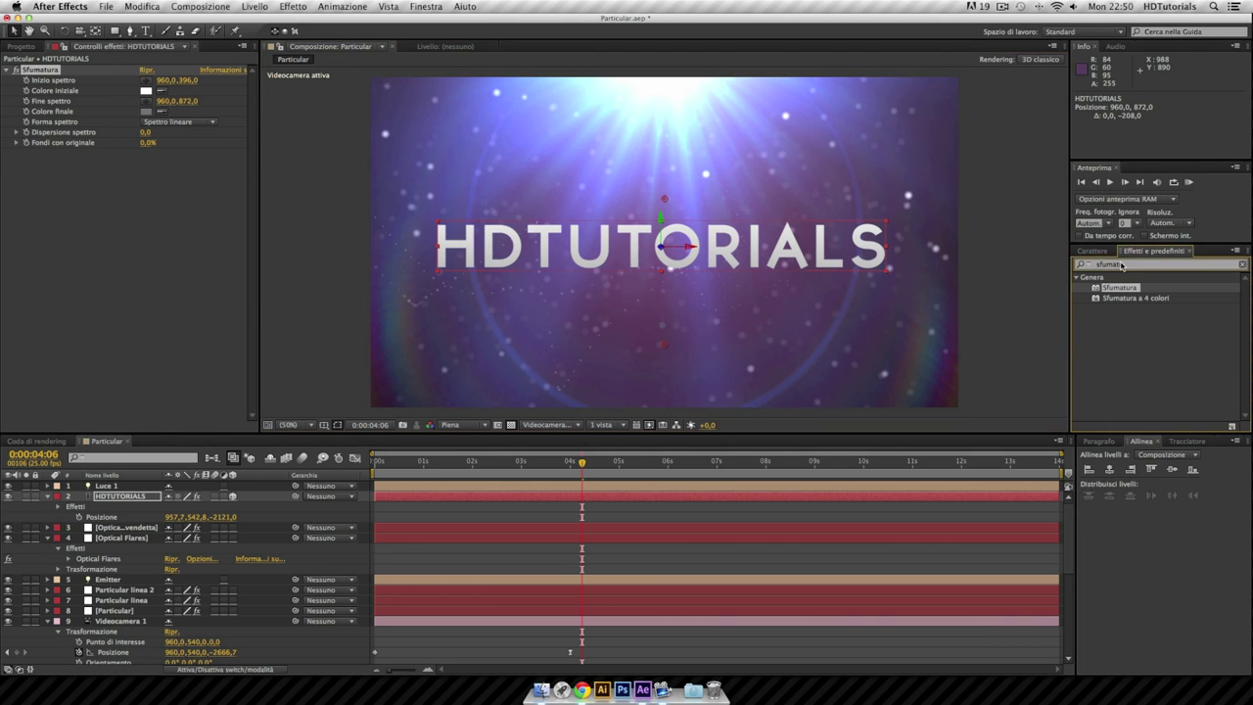
text(ombr)
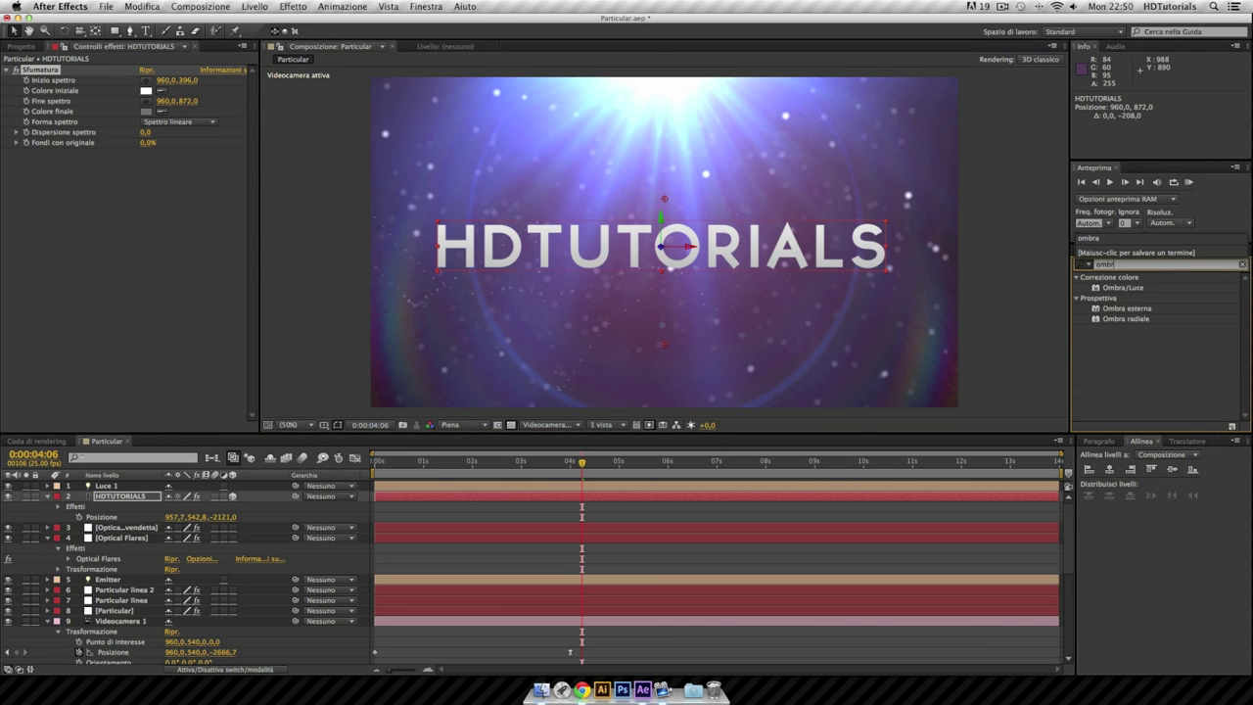
drag(1128, 310, 613, 314)
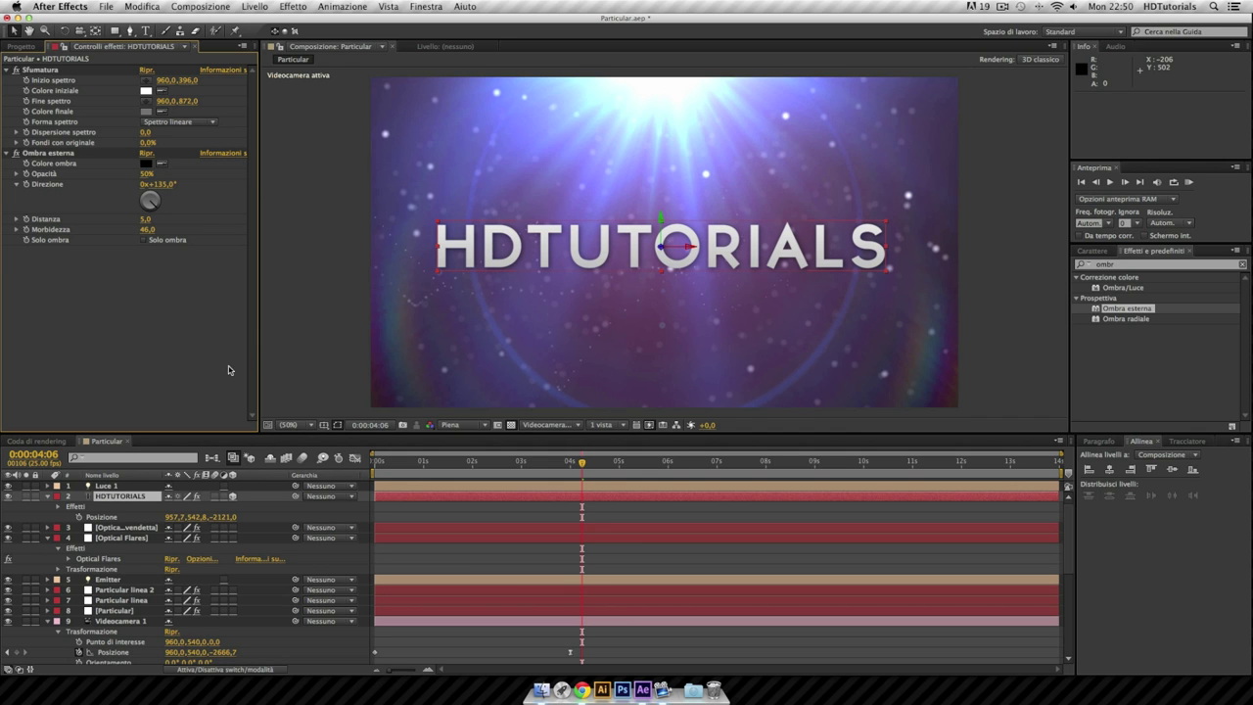
mouse_move(580, 464)
mouse_down()
mouse_move(480, 468)
mouse_move(501, 468)
mouse_up()
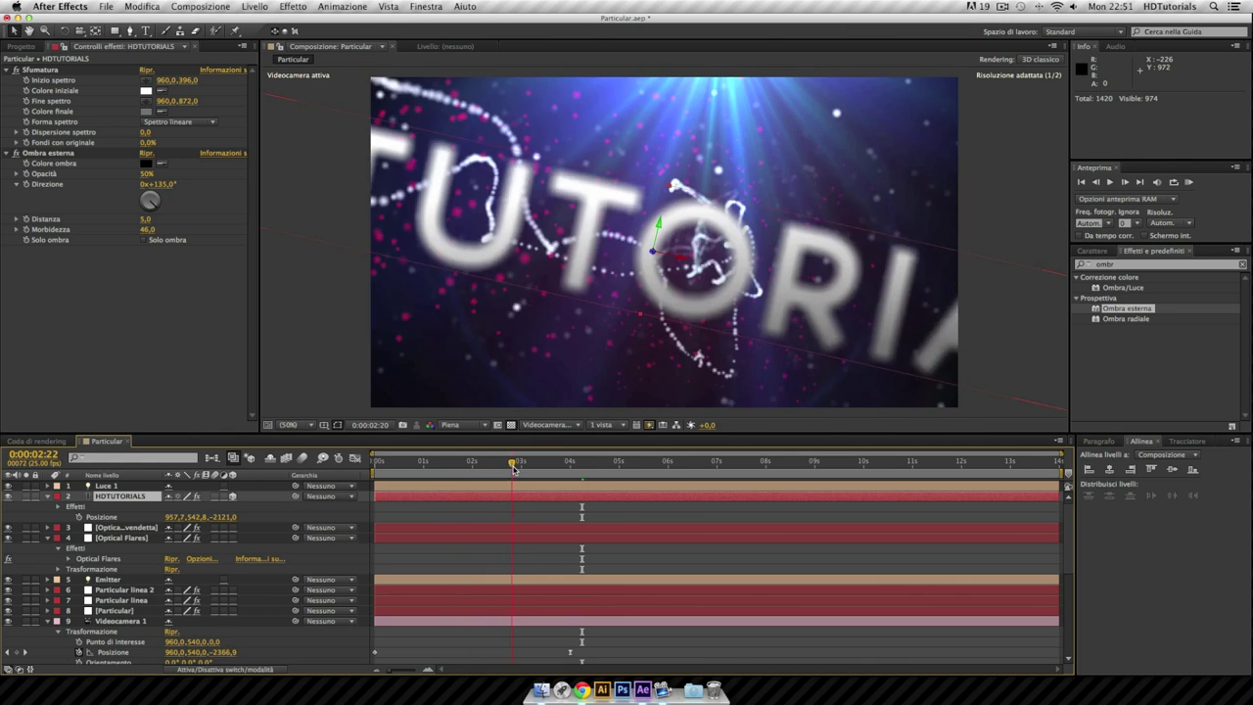
drag(501, 468, 580, 475)
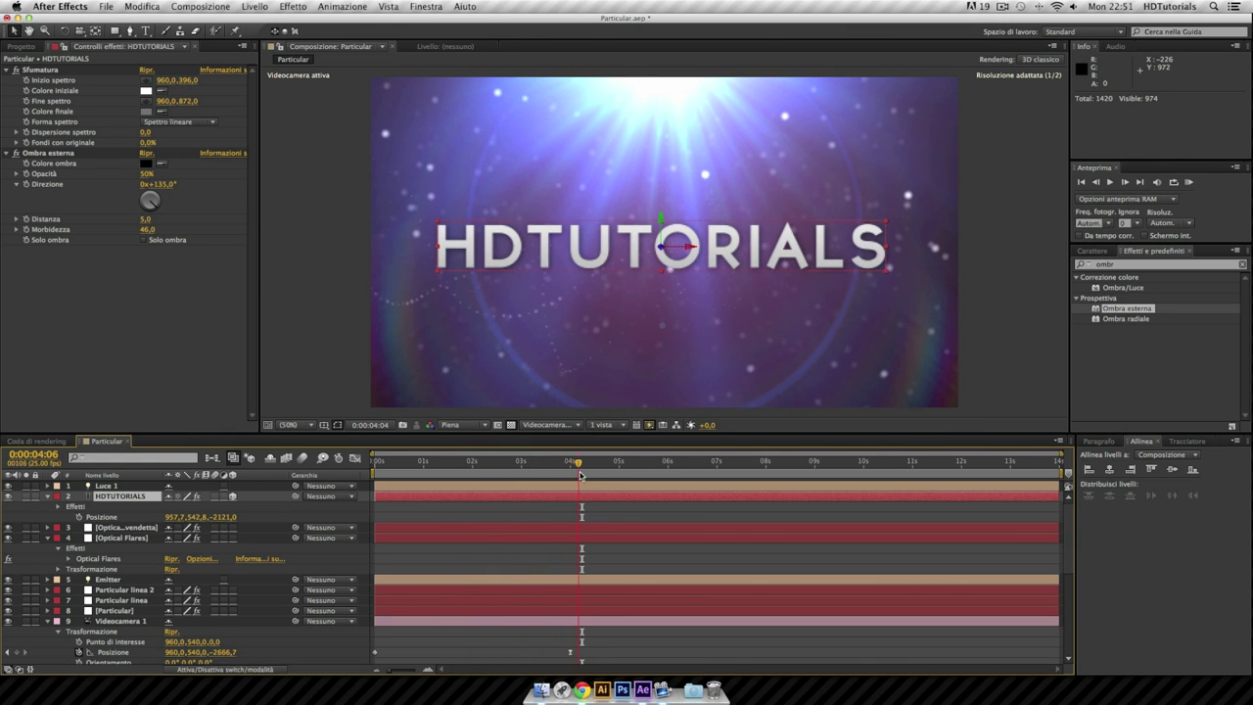